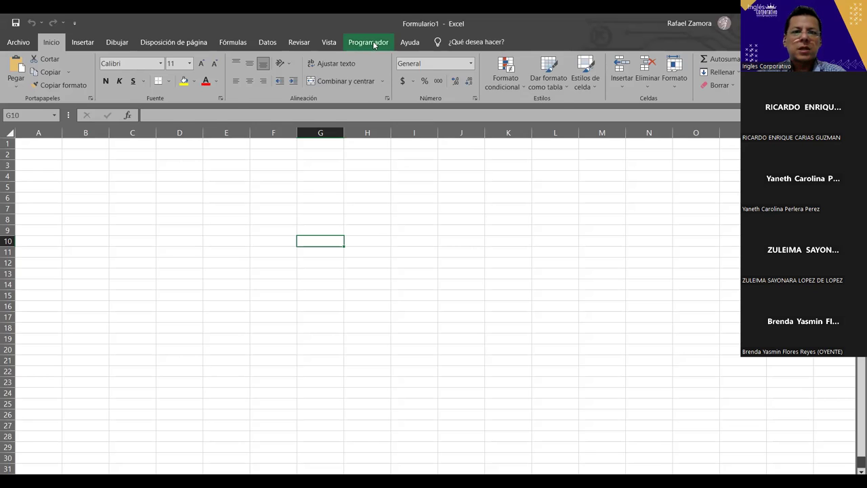
Open the Visual Basic editor from the Programador tab to show the Formulario1 design.
click(368, 42)
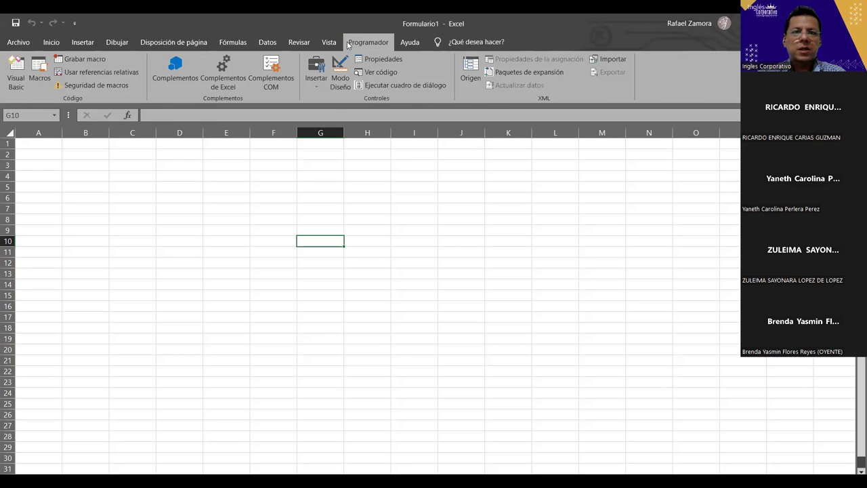
click(16, 81)
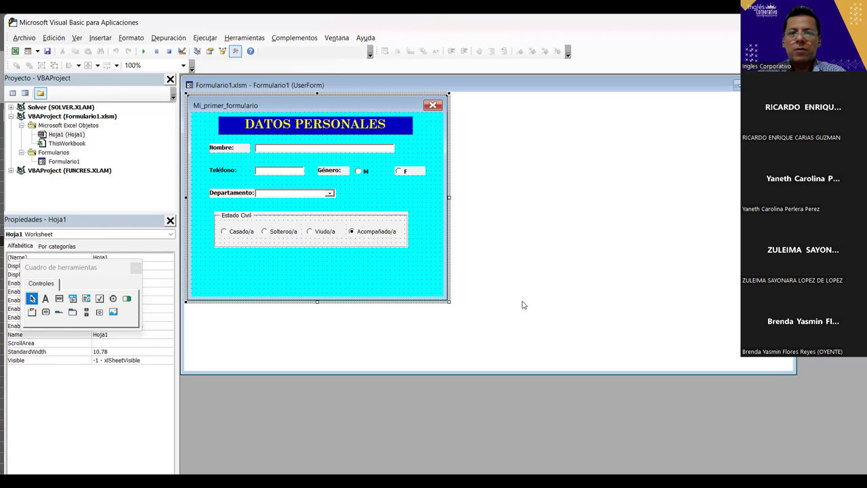
Raise the Nombre text box (TextBox1) height to 15.6 and run Formulario1 over the sheet.
click(64, 161)
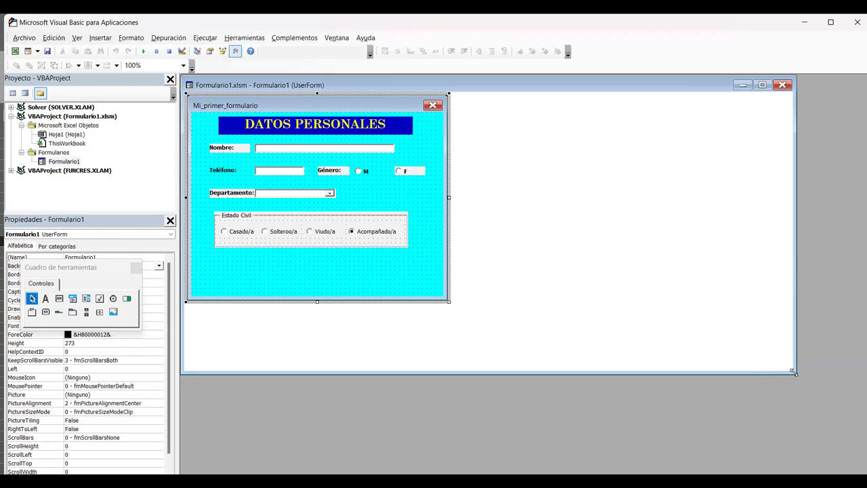
drag(792, 371, 675, 397)
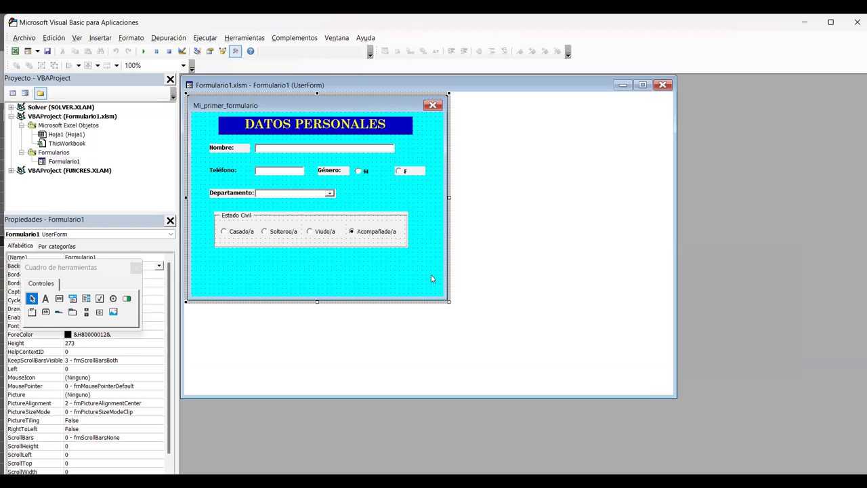
click(391, 154)
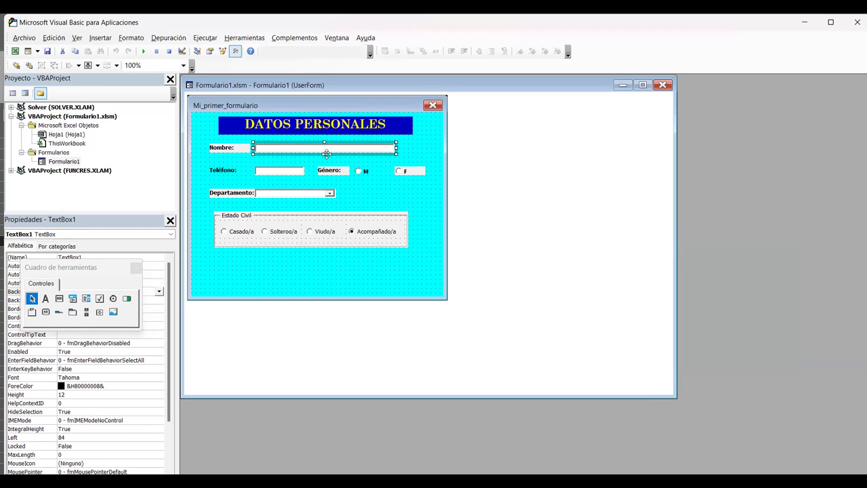
click(323, 158)
click(325, 153)
drag(327, 155, 327, 157)
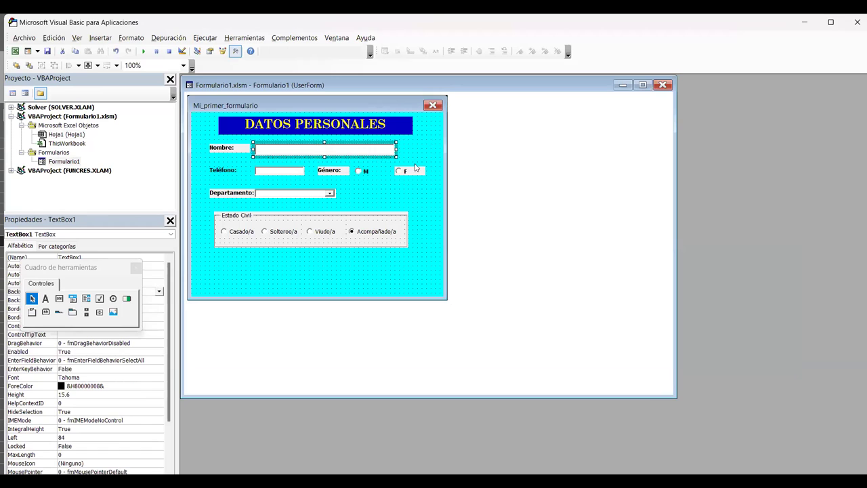
click(441, 161)
click(332, 155)
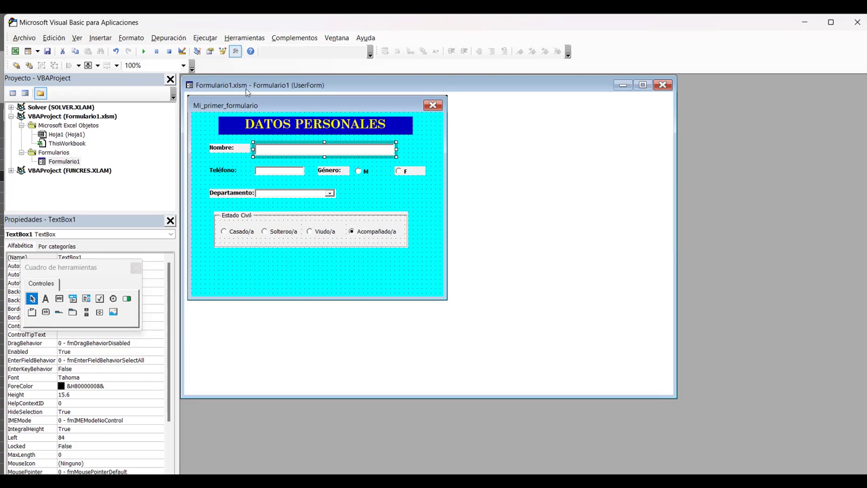
click(143, 52)
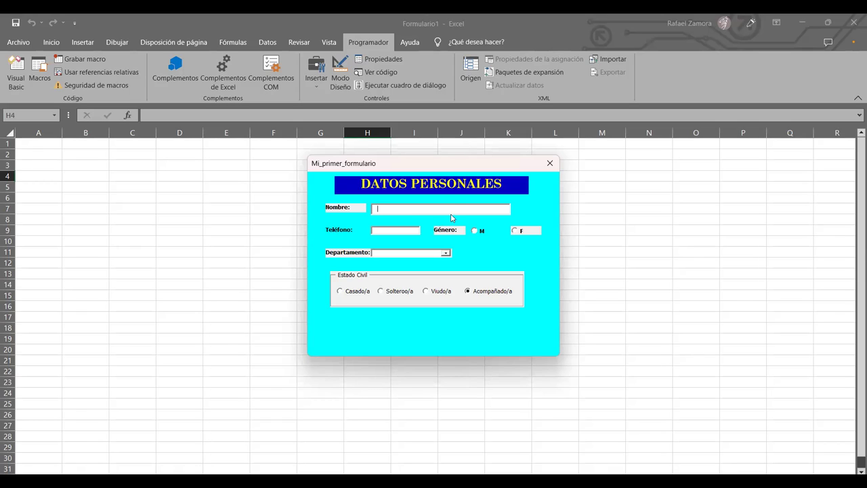
Close the running Mi_primer_formulario form, rerun and close it again, and return to Excel.
click(549, 169)
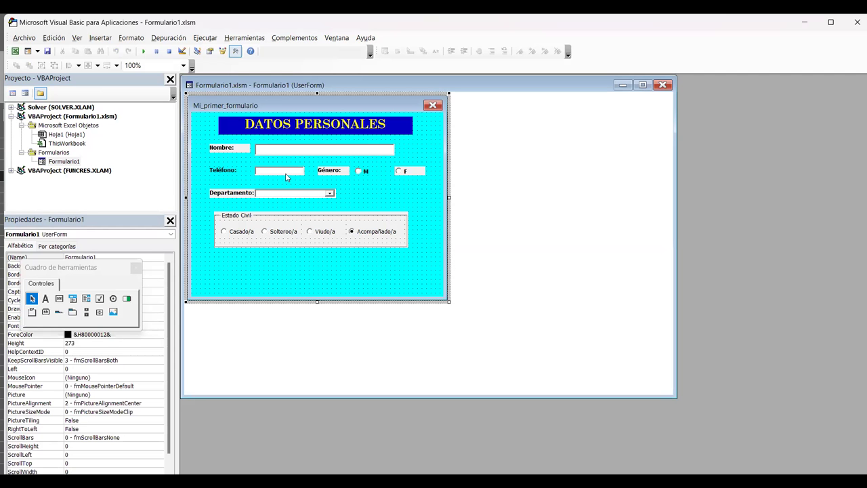
click(144, 52)
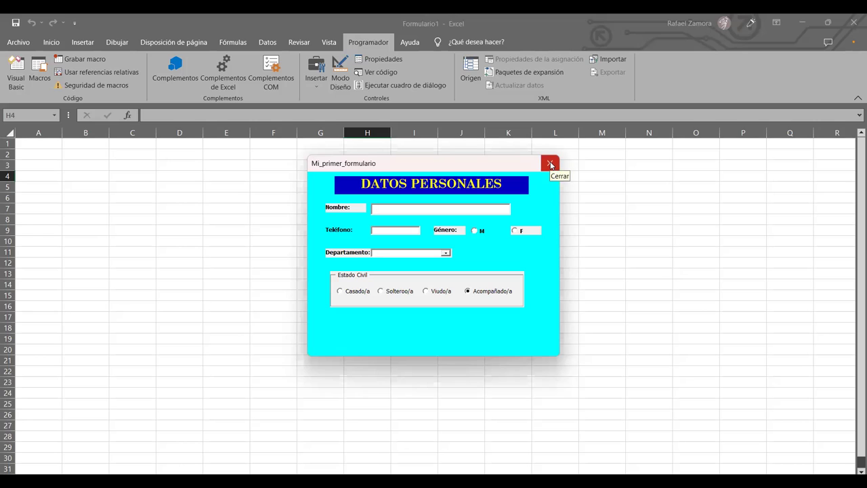
click(550, 164)
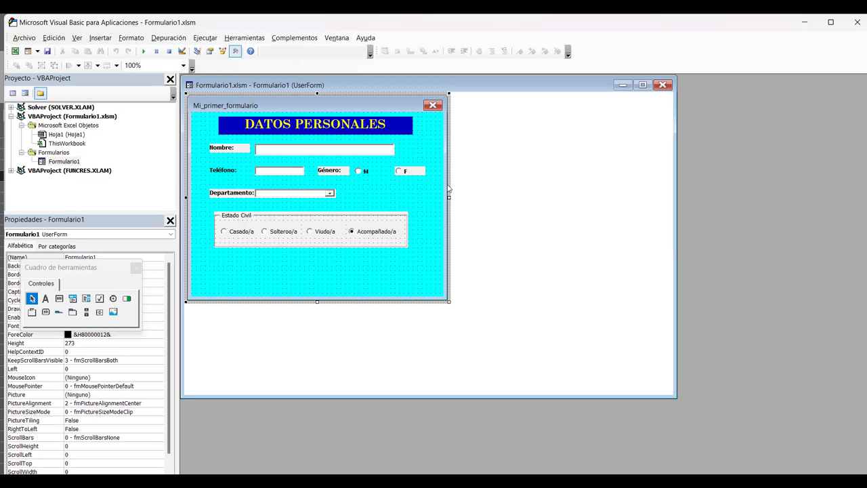
key(alt+F11)
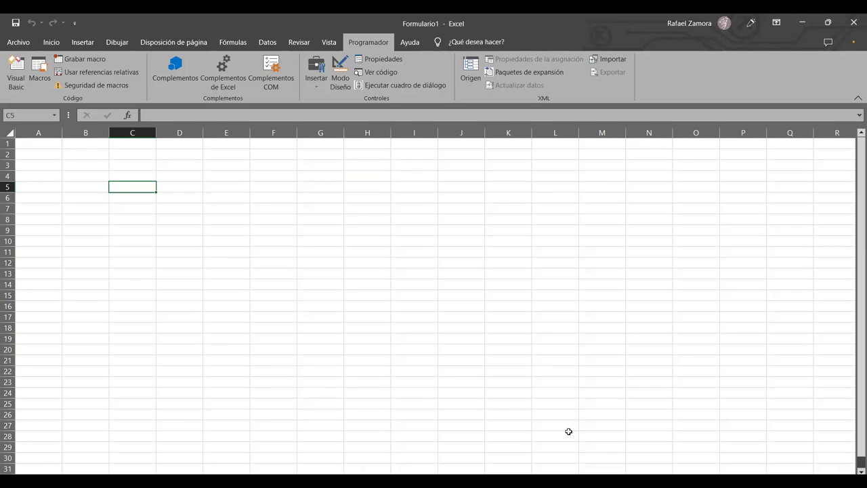
Pick the ActiveX Botón de comando control from Insertar, with design mode on.
key(alt+F11)
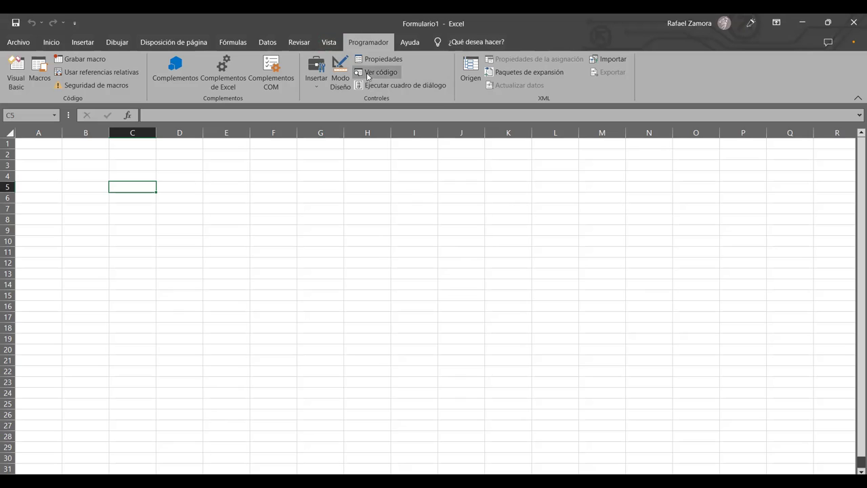
click(316, 83)
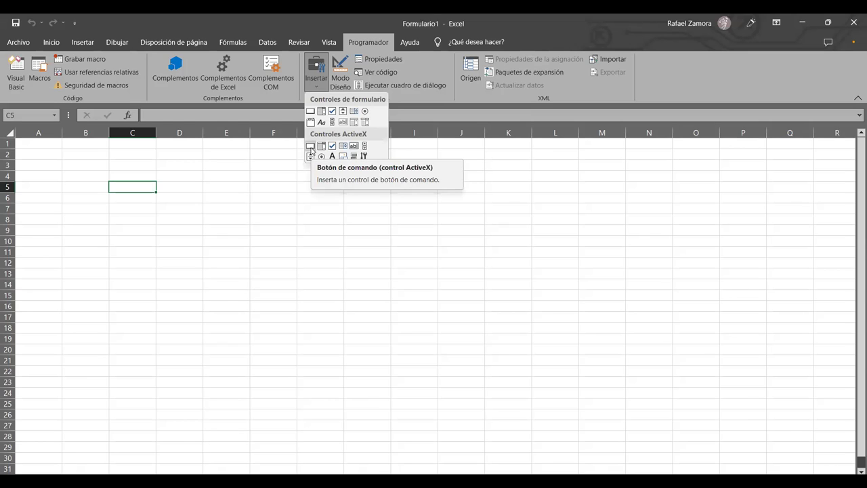
click(311, 147)
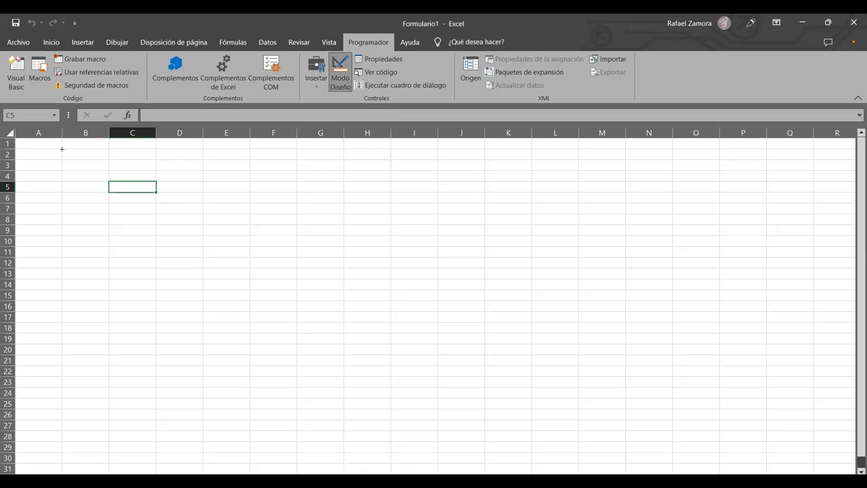
Draw an ActiveX command button over cells B2 to C3.
drag(62, 148, 117, 166)
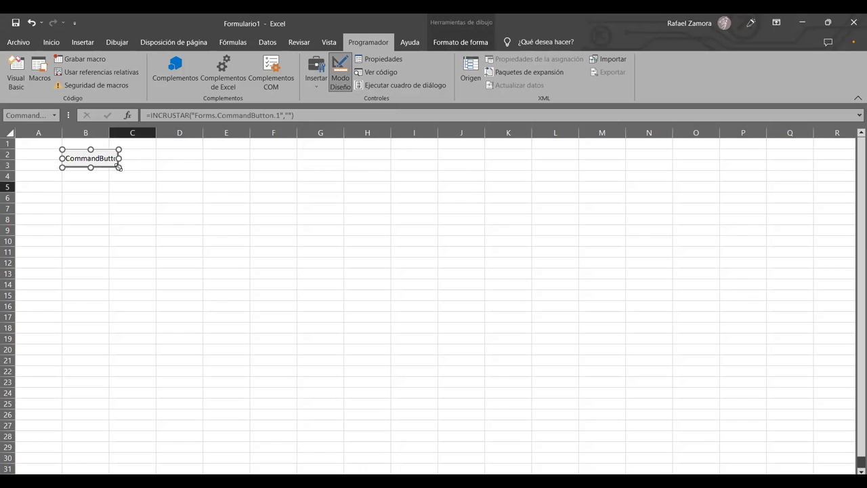
click(130, 190)
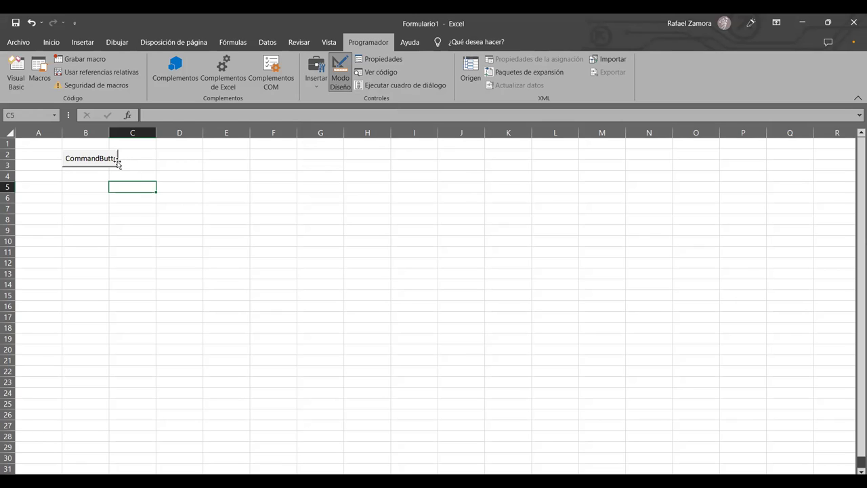
click(117, 163)
right_click(118, 162)
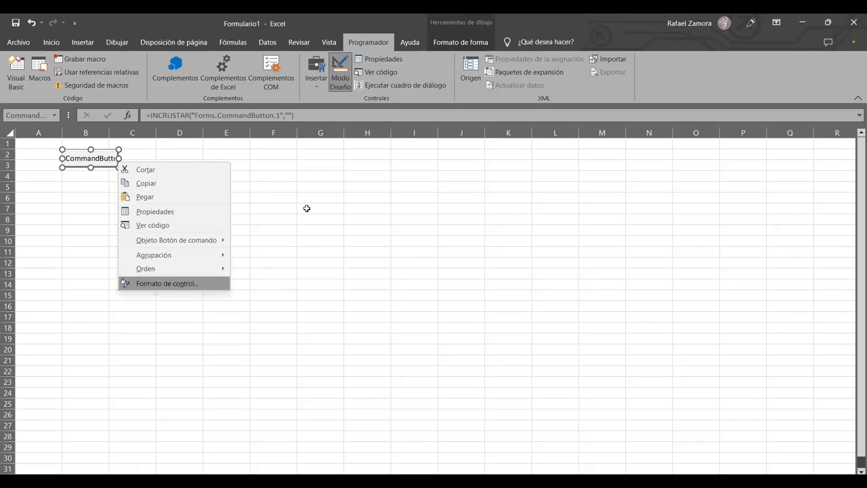
click(118, 163)
right_click(96, 162)
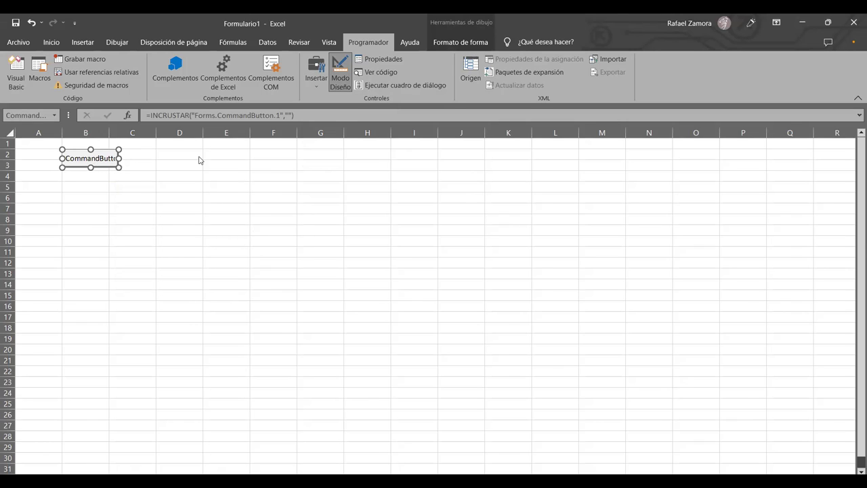
key(Escape)
Change the button's caption to 'Formulario'.
right_click(108, 163)
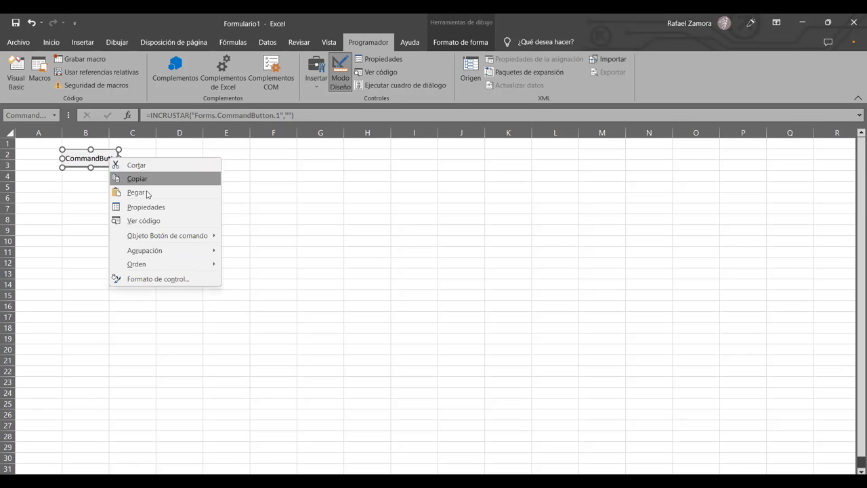
mouse_move(215, 240)
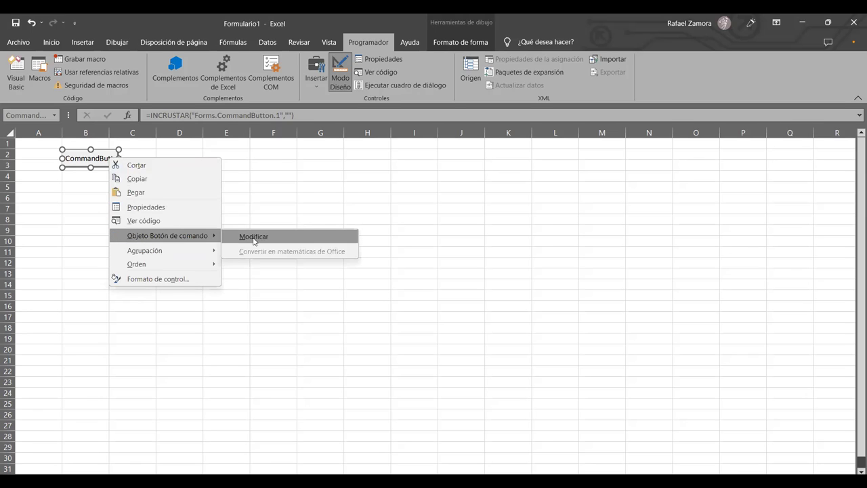
click(254, 241)
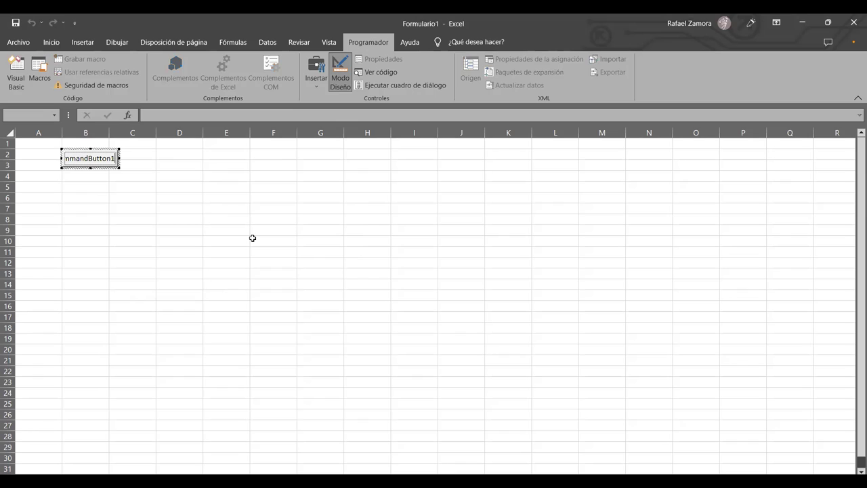
key(BackSpace)
key(BackSpace)
key(BackSpace)
key(BackSpace)
key(BackSpace)
key(BackSpace)
key(BackSpace)
key(BackSpace)
key(BackSpace)
key(BackSpace)
key(BackSpace)
key(BackSpace)
key(BackSpace)
key(BackSpace)
text(Formulario)
click(139, 155)
Open the Formulario button's Formato de control dialog, showing 0.83 × 2.62 cm.
right_click(120, 163)
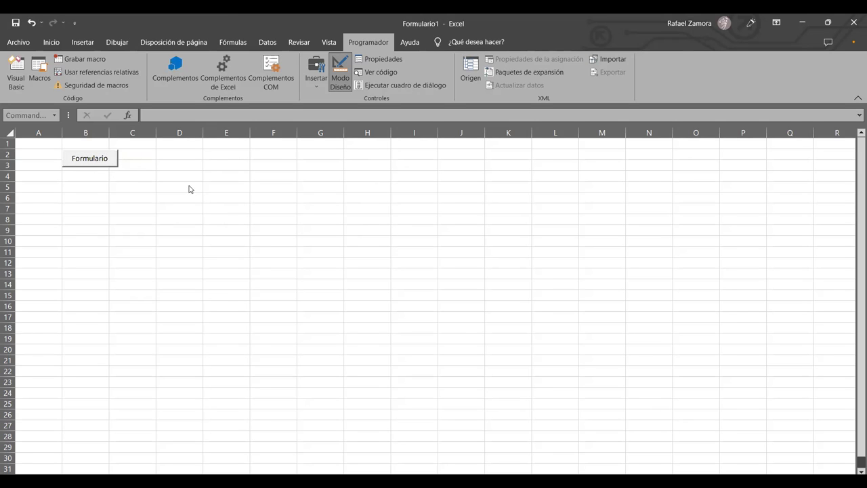
mouse_move(207, 243)
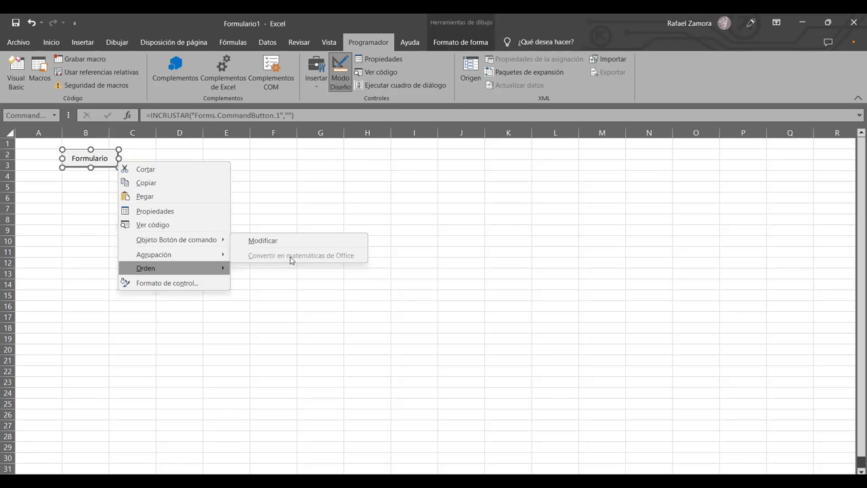
click(167, 283)
drag(174, 56, 327, 61)
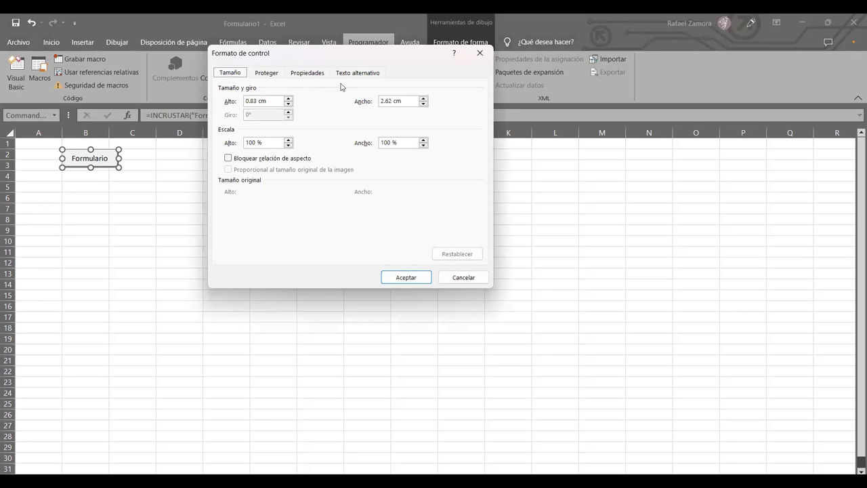
Browse the Formato de control pages and close the dialog without changes.
click(316, 74)
click(355, 75)
click(479, 53)
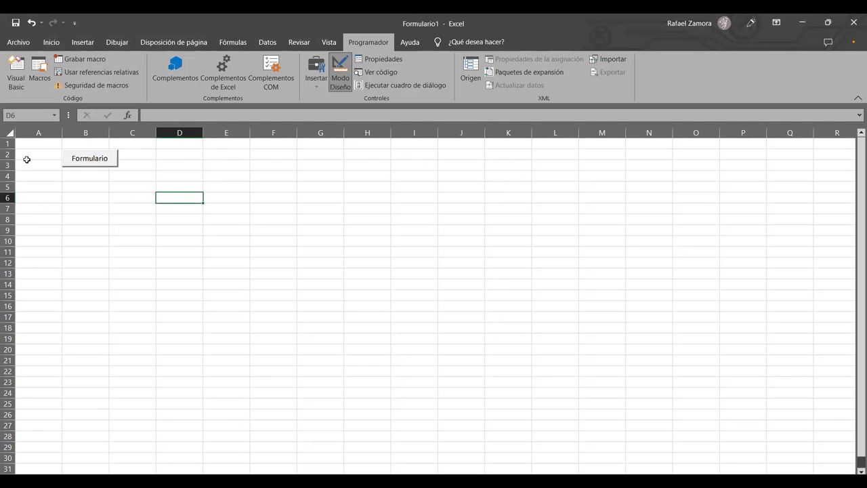
Turn off design mode, press the Formulario button, then switch design mode back on.
click(341, 80)
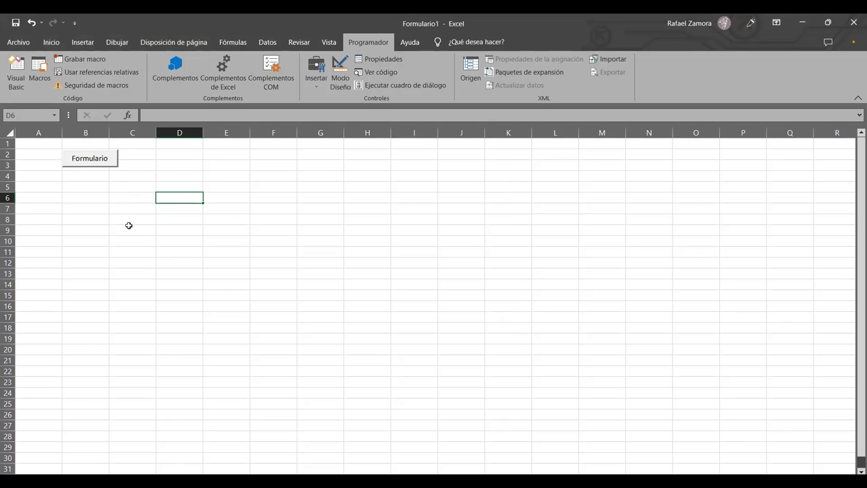
click(105, 160)
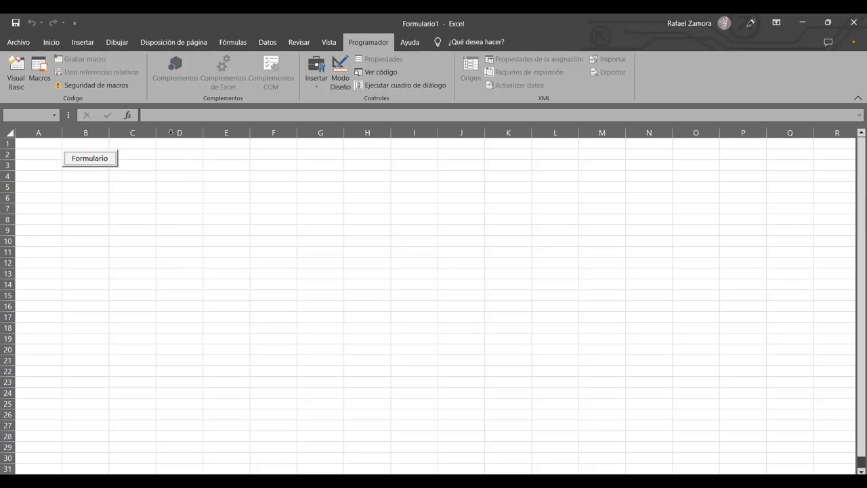
click(340, 73)
Generate an empty CommandButton1_Click procedure in Hoja1, then close the code and return to Excel.
click(98, 159)
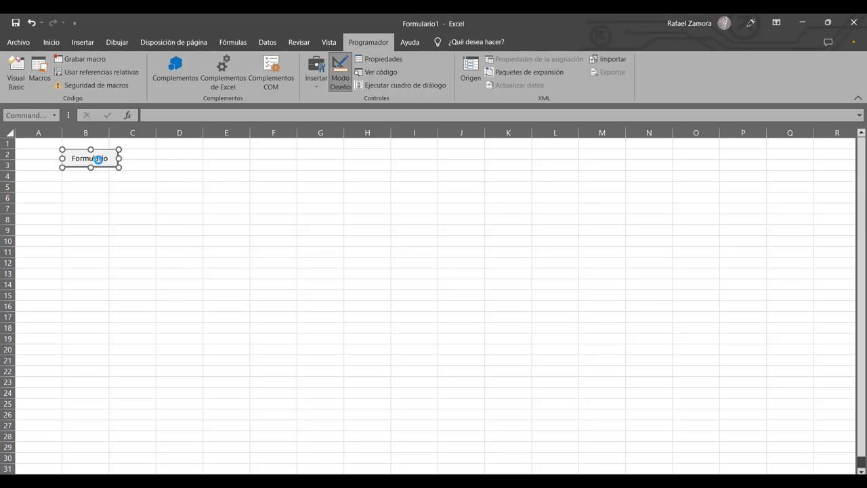
double_click(98, 159)
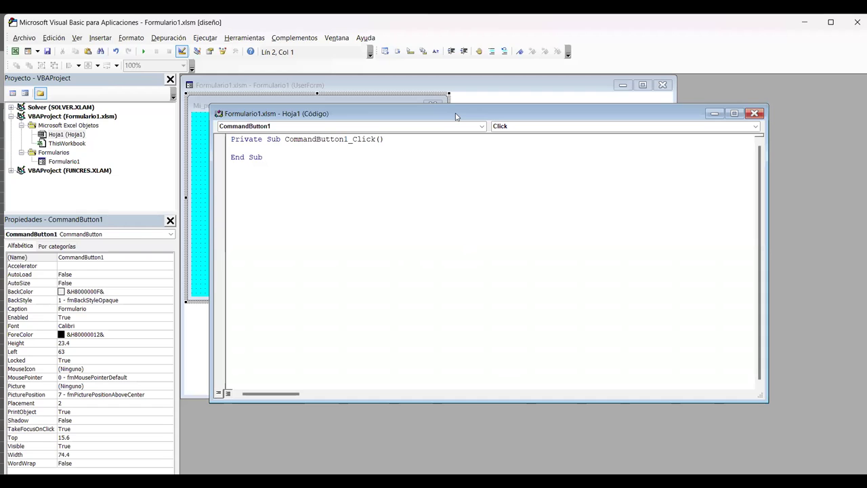
drag(460, 117, 504, 128)
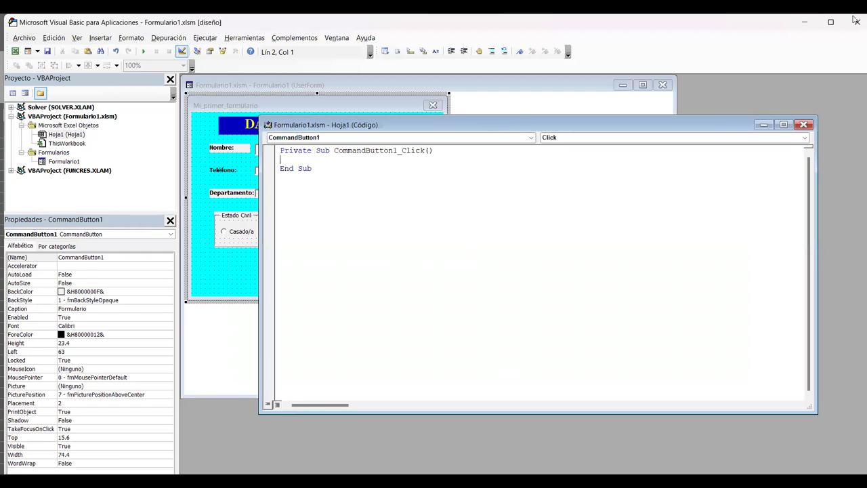
click(809, 127)
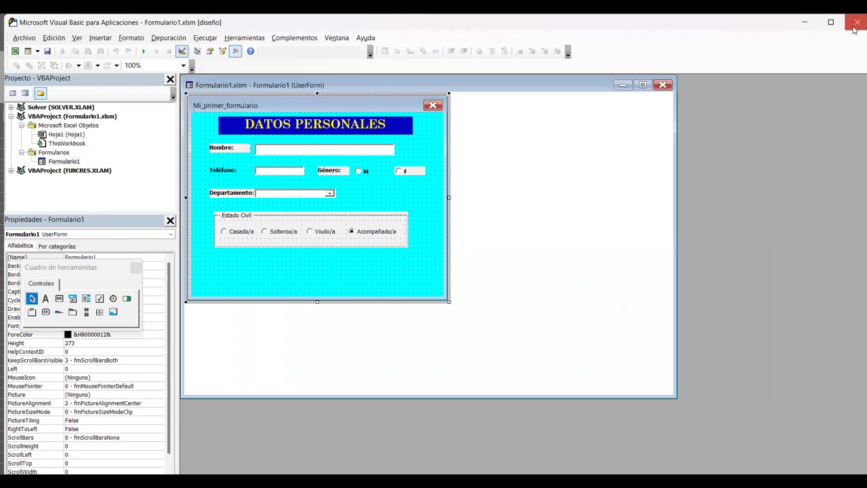
key(alt+F11)
click(161, 206)
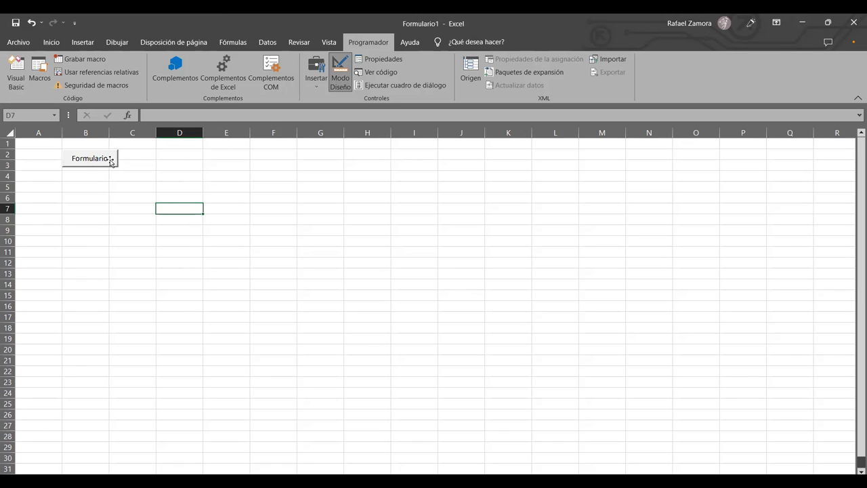
click(336, 74)
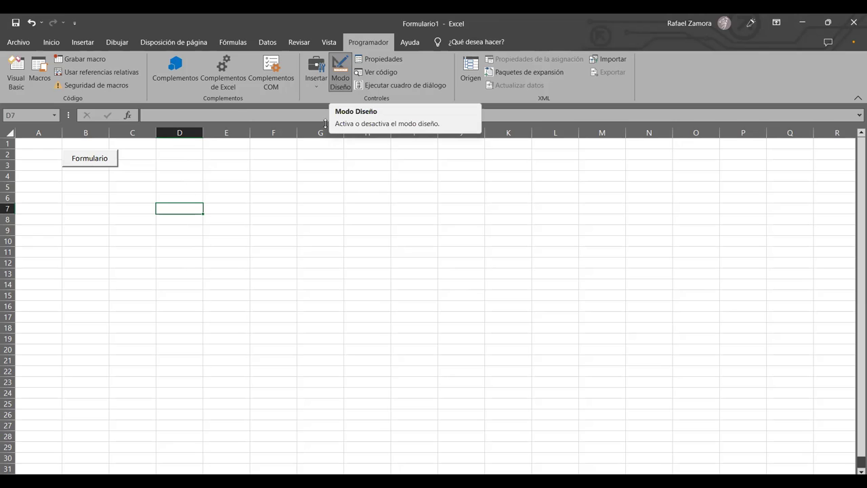
click(342, 88)
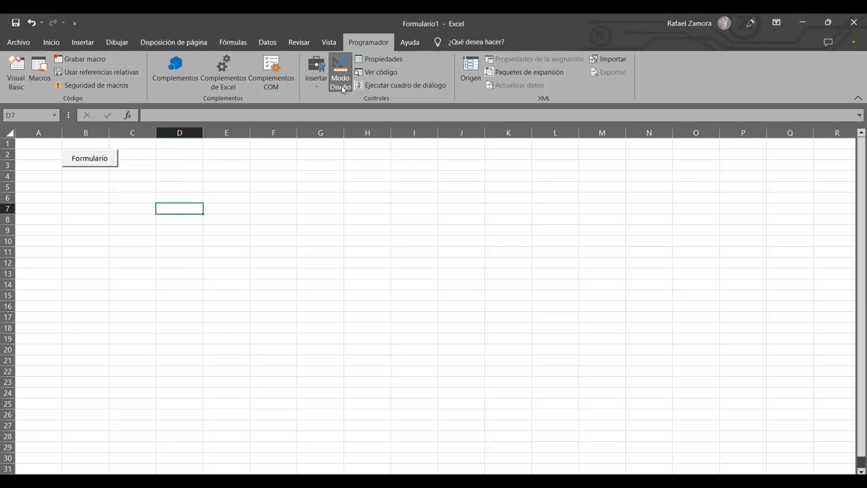
Write the line Formulario1.Show inside the CommandButton1_Click procedure.
click(105, 162)
double_click(105, 162)
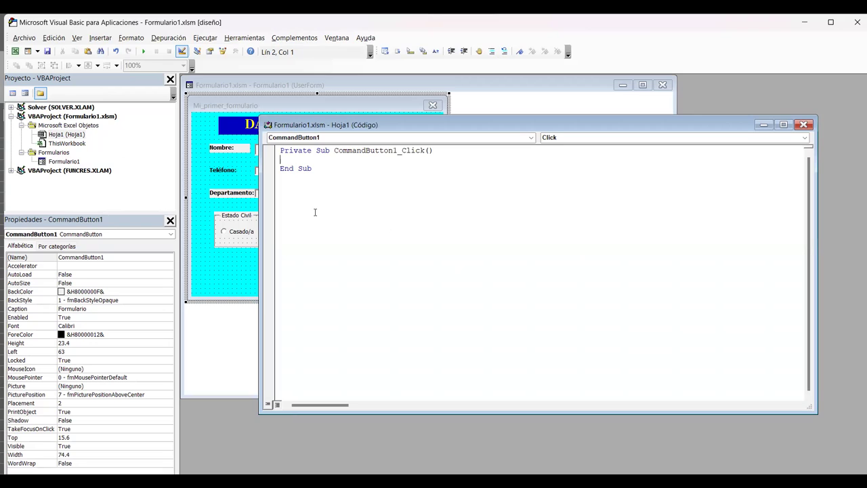
key(Return)
text(FormulRIO)
key(BackSpace)
key(BackSpace)
key(BackSpace)
key(BackSpace)
text(lario1)
text(.sh)
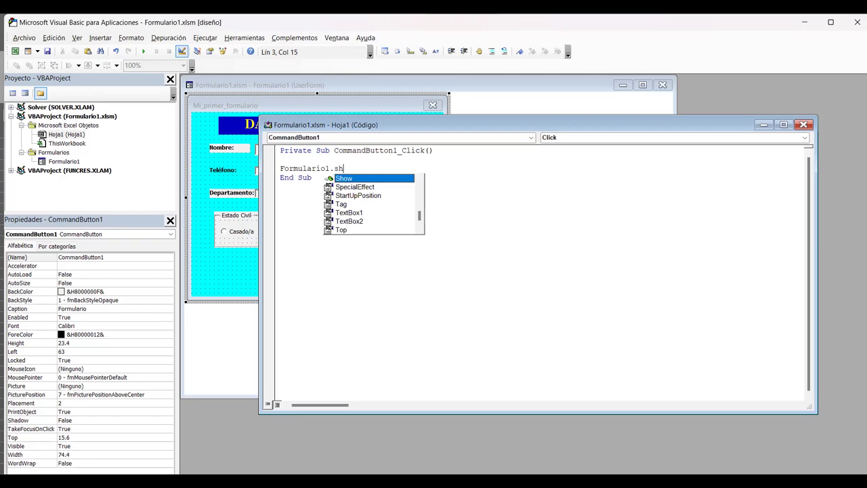
key(Tab)
key(Return)
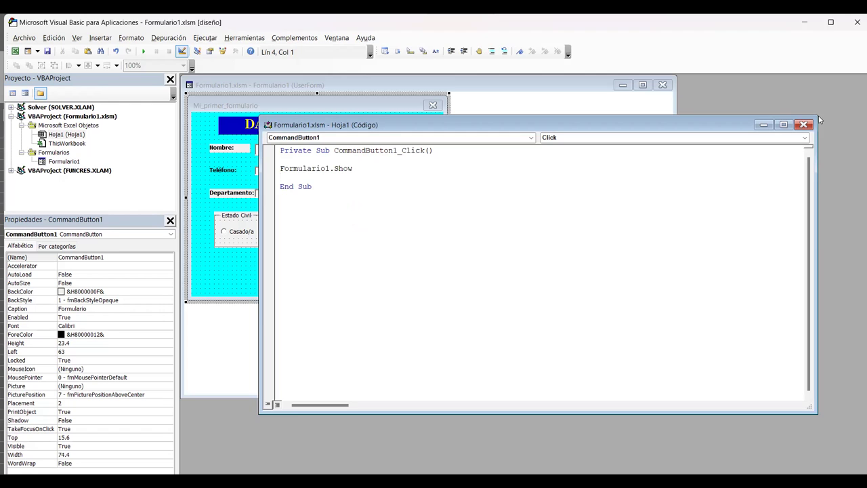
Turn off design mode, check the Formulario button opens Mi_primer_formulario, then close it.
click(803, 124)
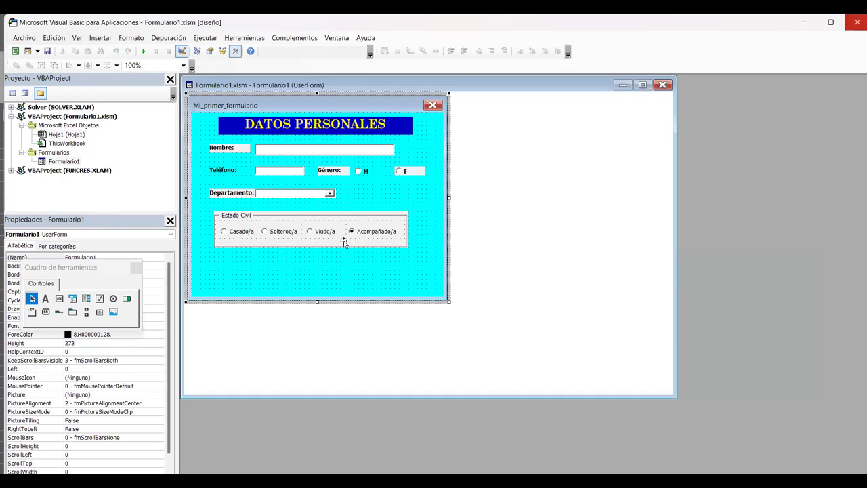
key(alt+F11)
click(343, 80)
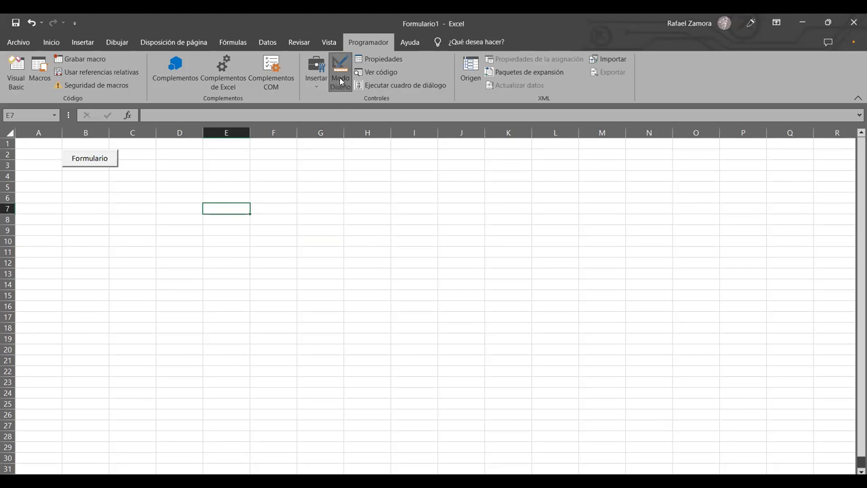
click(103, 160)
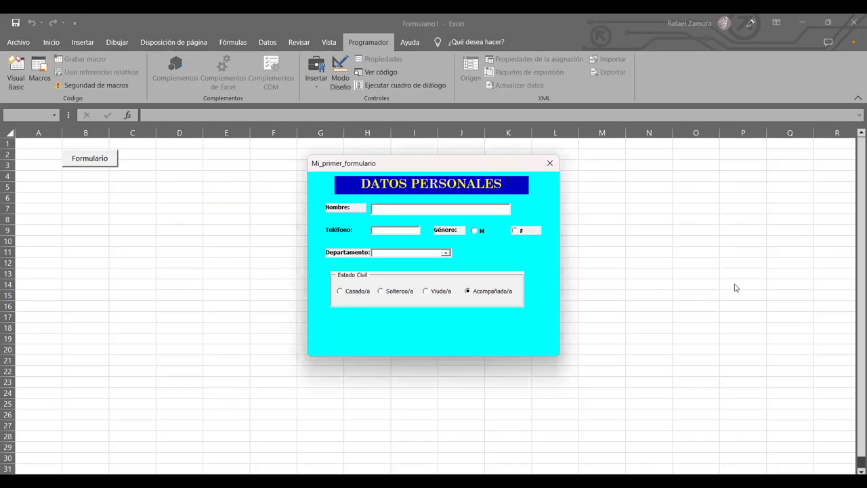
click(548, 164)
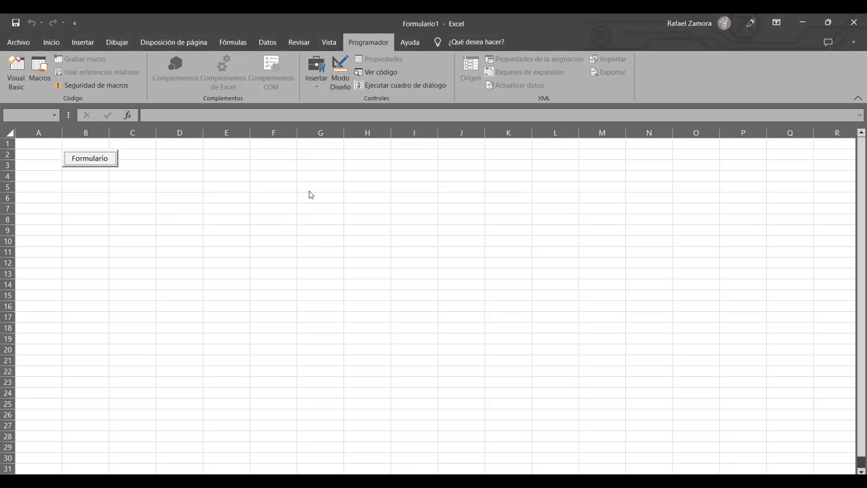
Draw a CommandButton1 in the lower-right corner of the Formulario1 form in the VBA designer.
click(15, 72)
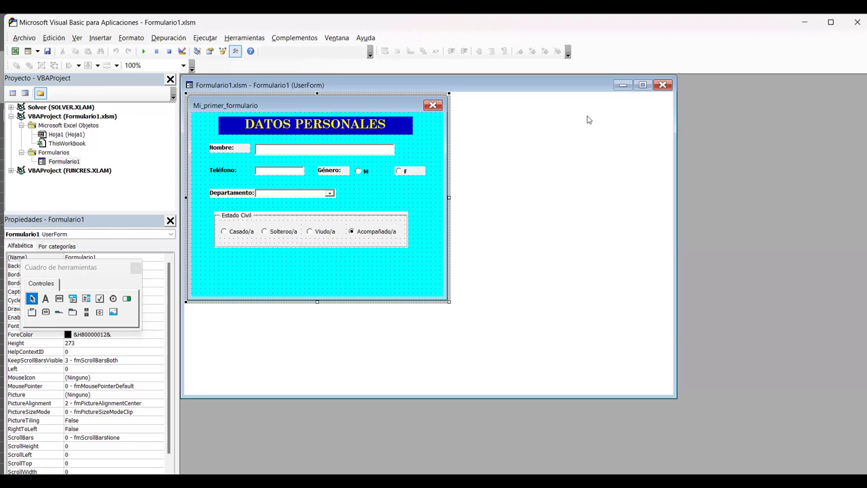
drag(588, 119, 588, 101)
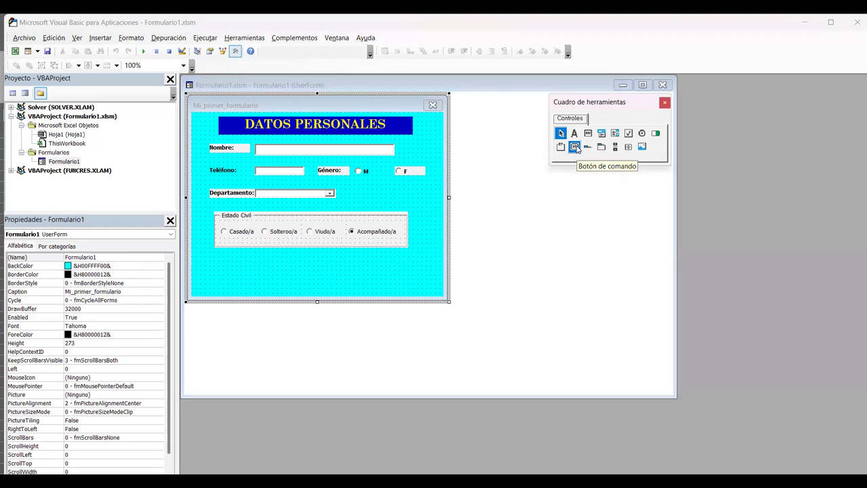
click(575, 147)
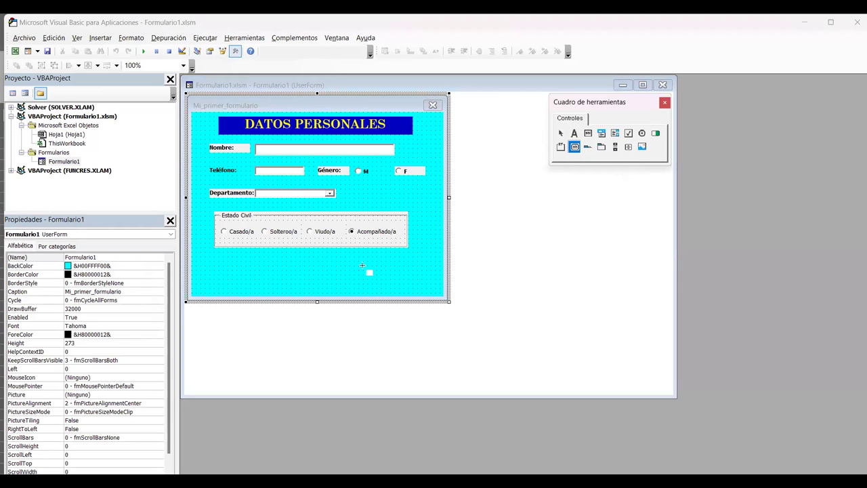
drag(362, 266, 418, 283)
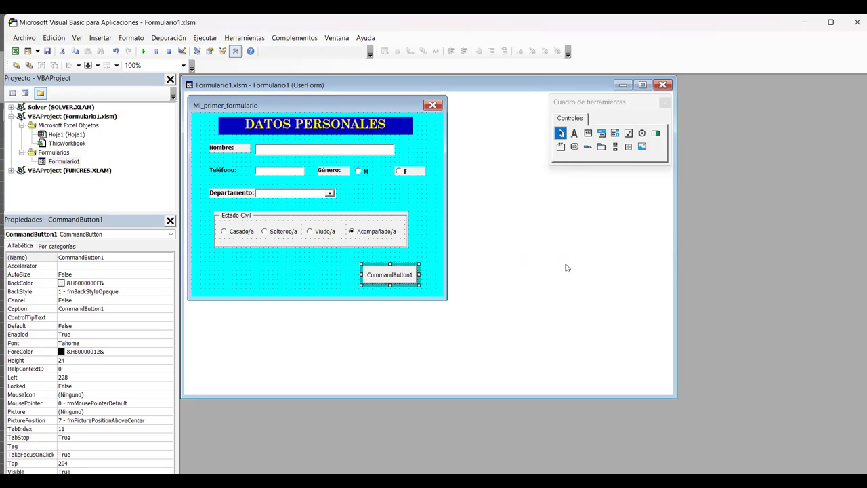
click(434, 242)
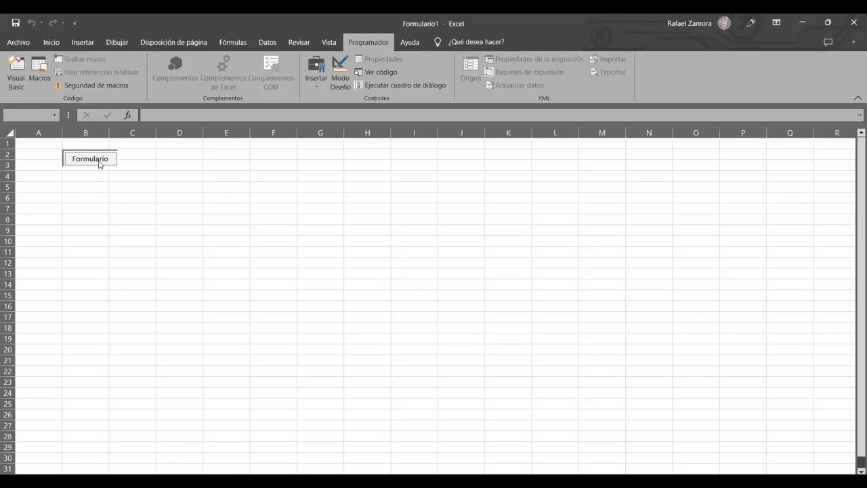
click(98, 161)
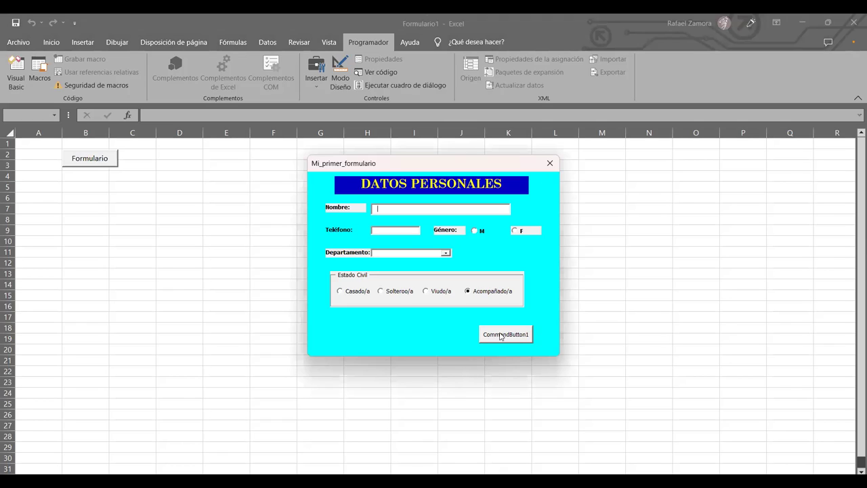
click(548, 164)
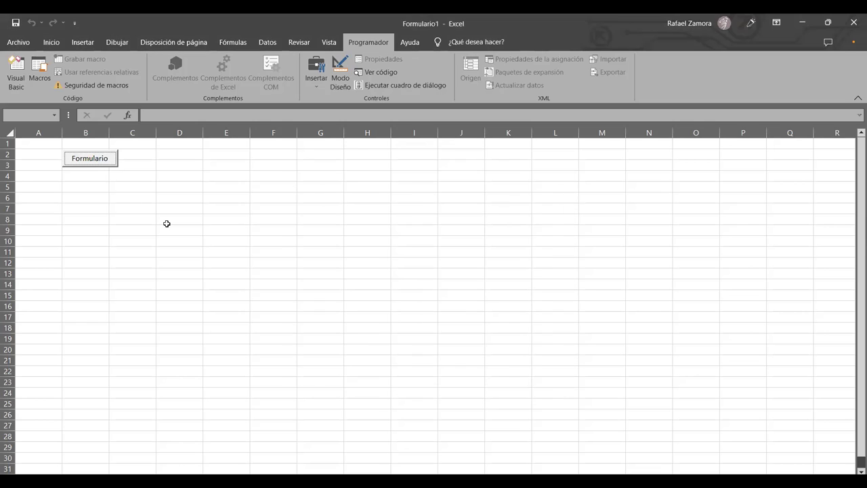
key(alt+F11)
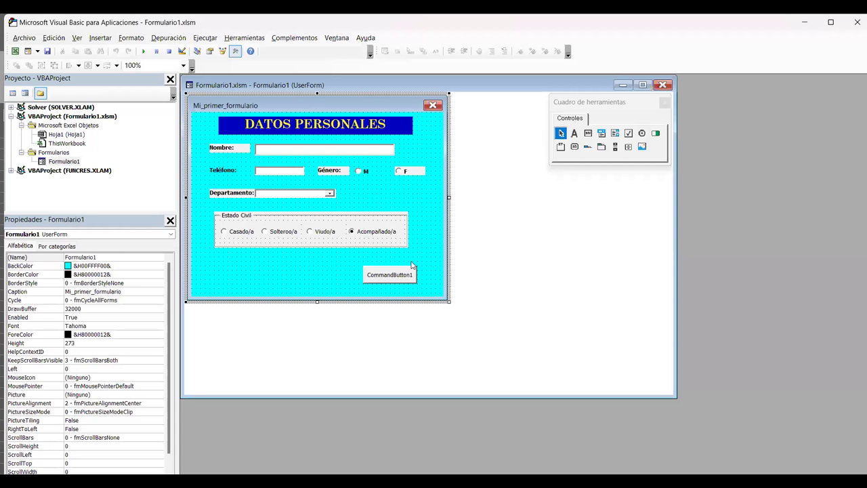
click(402, 276)
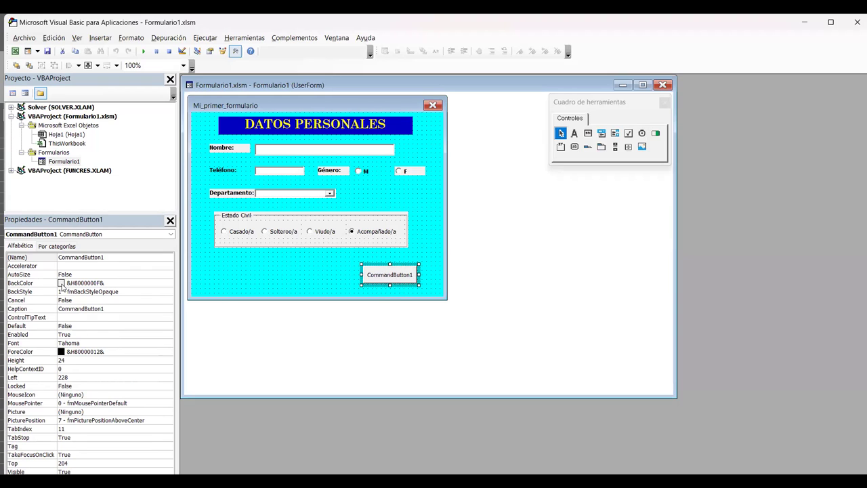
Set CommandButton1's background colour to light yellow from the palette.
click(62, 283)
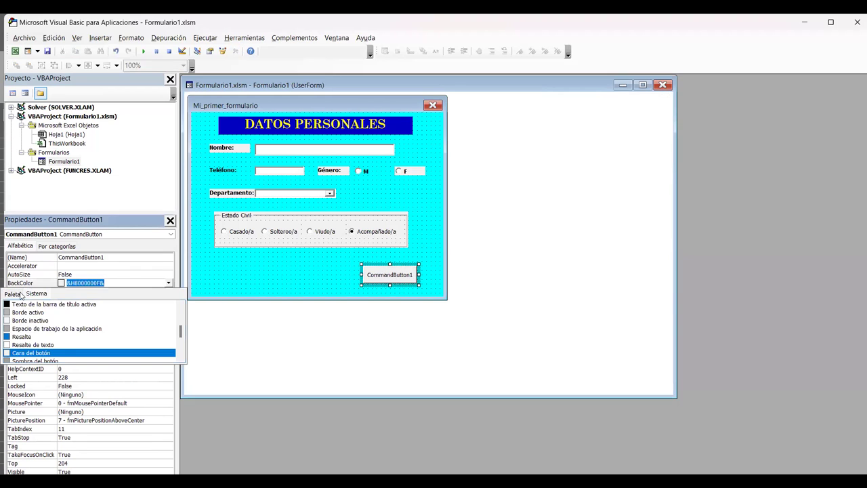
click(21, 295)
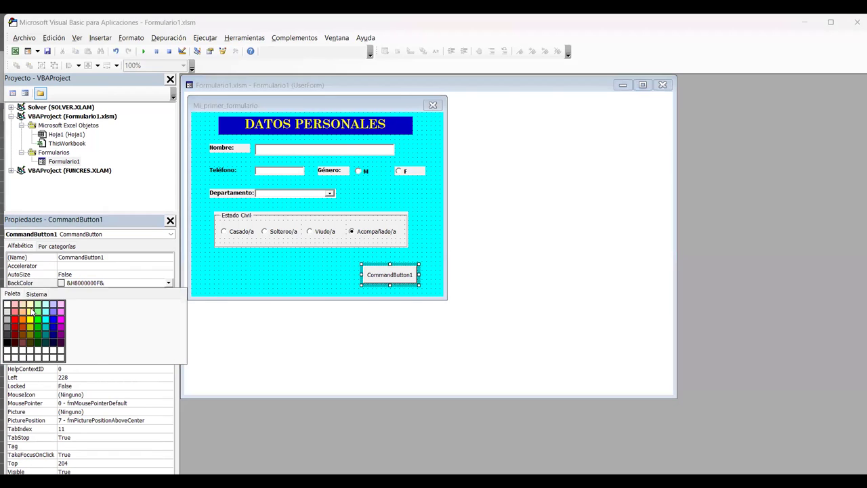
click(31, 309)
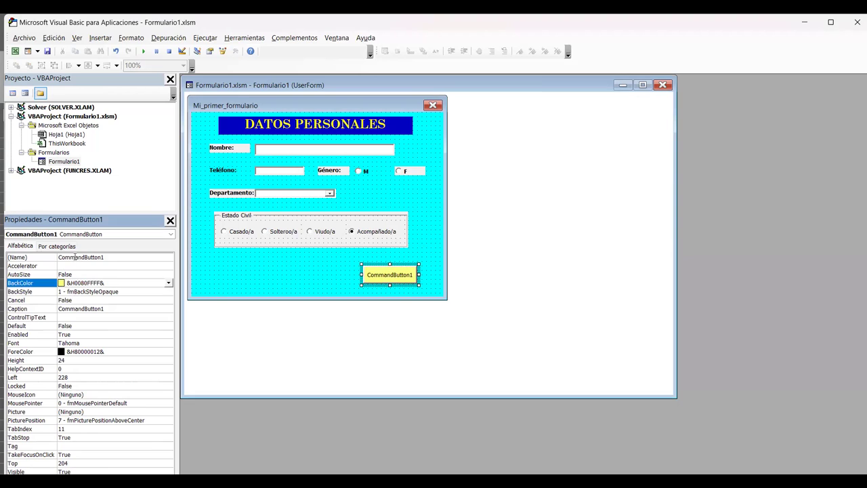
Replace the button's Caption property with 'Cerrar'.
click(74, 257)
click(98, 309)
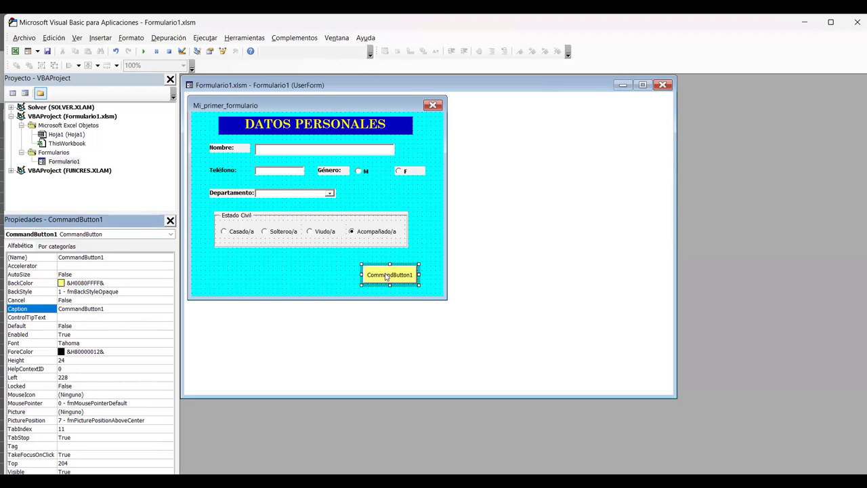
click(112, 310)
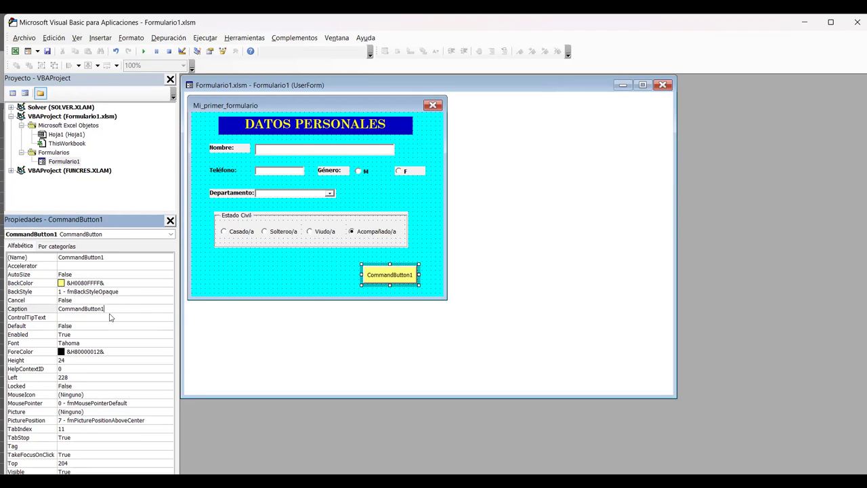
double_click(109, 309)
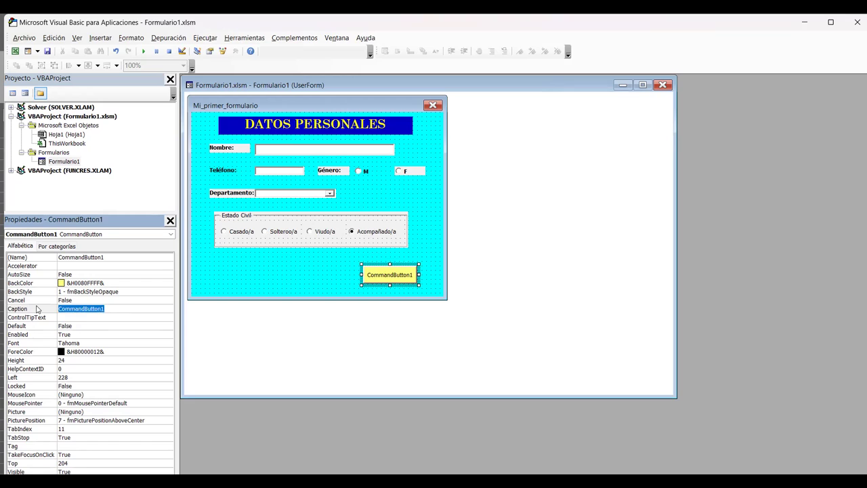
text(Cerrar)
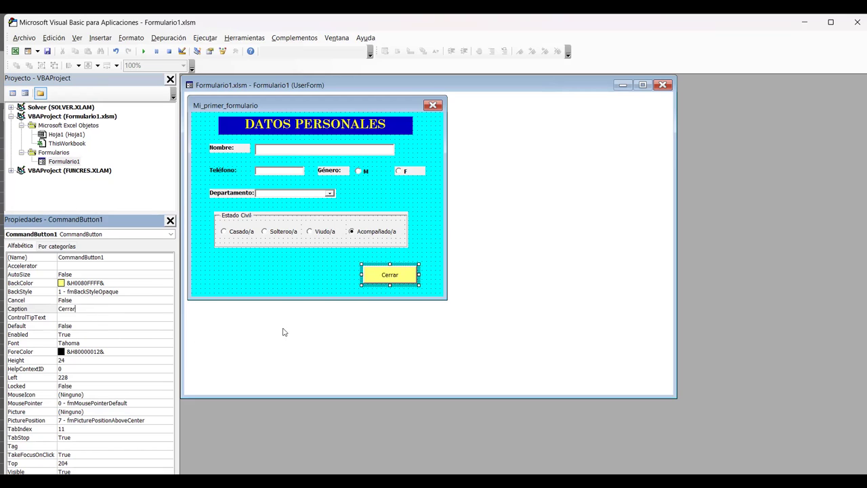
click(428, 223)
click(393, 272)
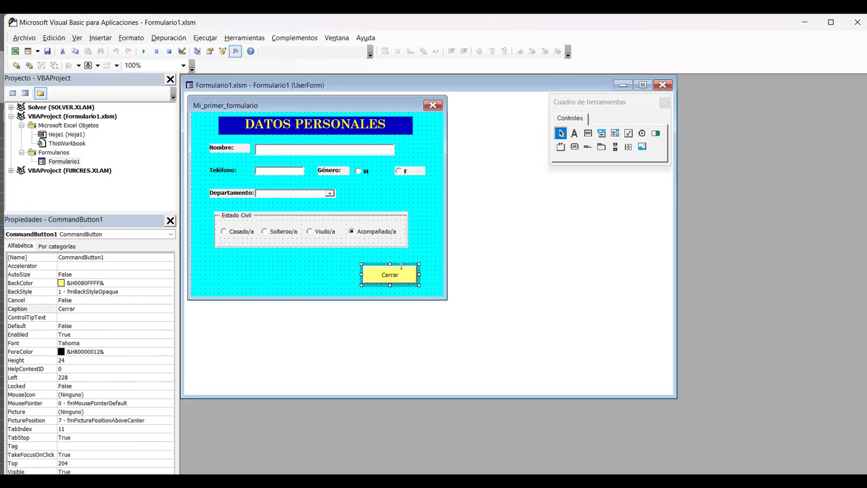
Add 'Unload Me' inside the Cerrar button's CommandButton1_Click procedure and return to the form design.
double_click(399, 265)
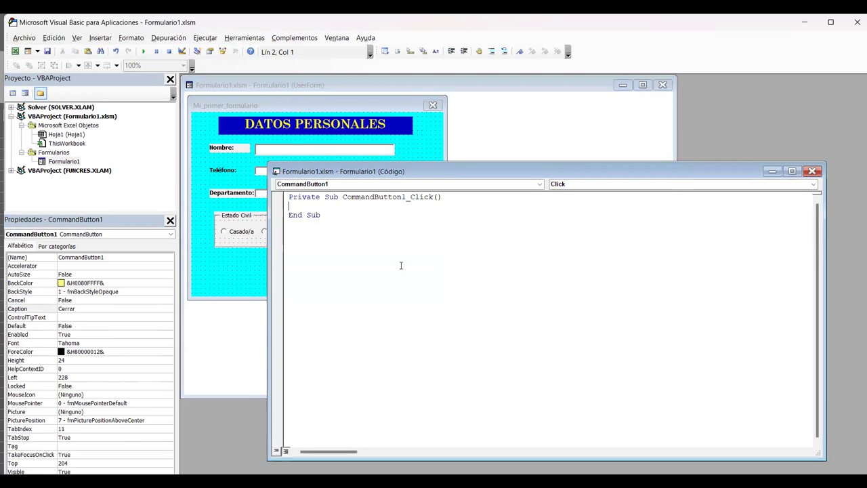
key(Return)
key(Return)
text(unload me)
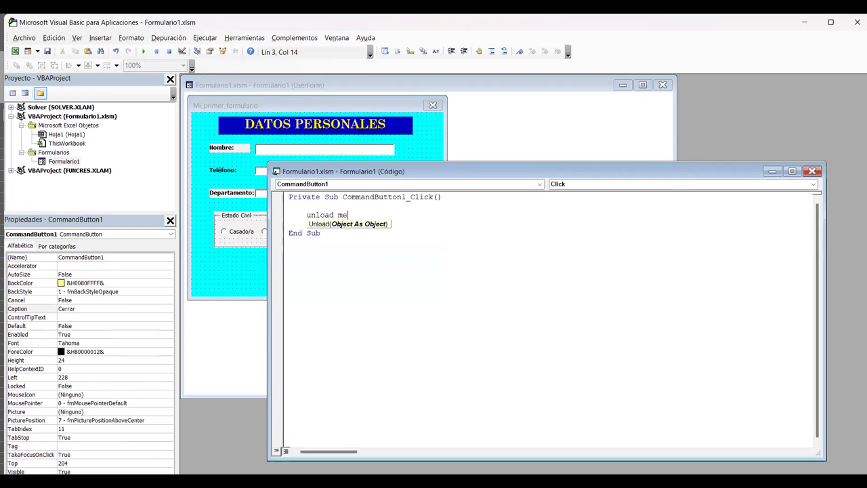
key(Down)
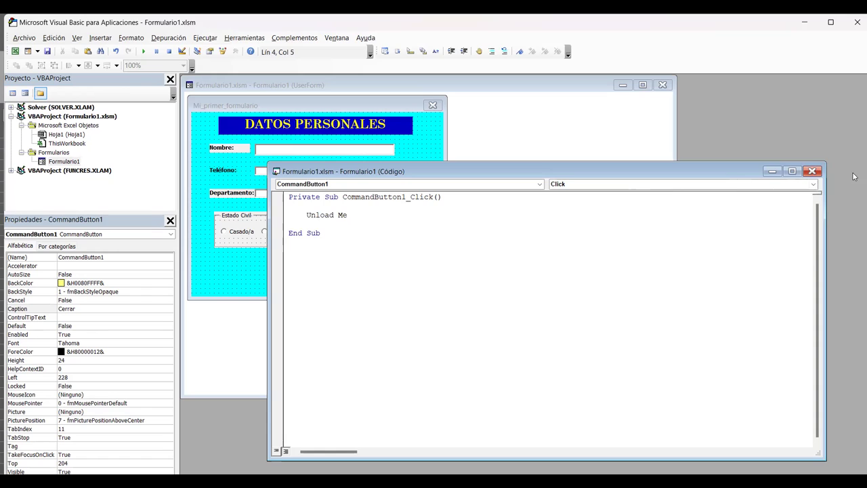
click(813, 172)
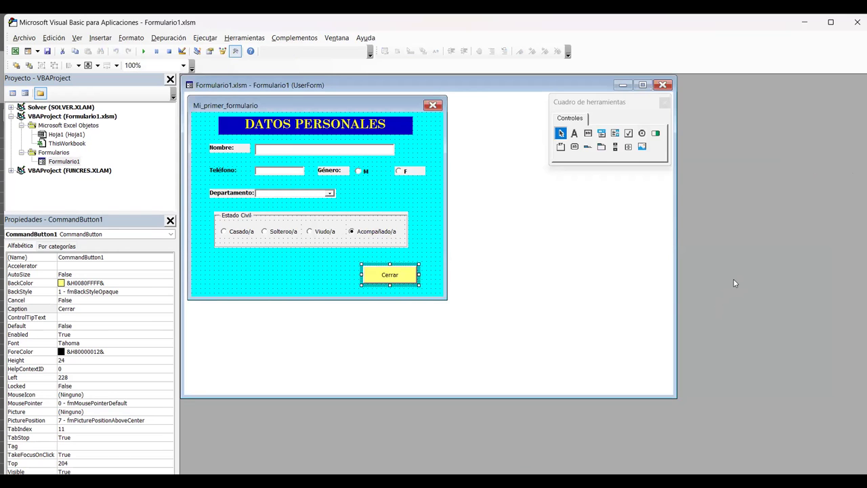
Launch the form from the worksheet's Formulario button and close it with Cerrar.
key(alt+F11)
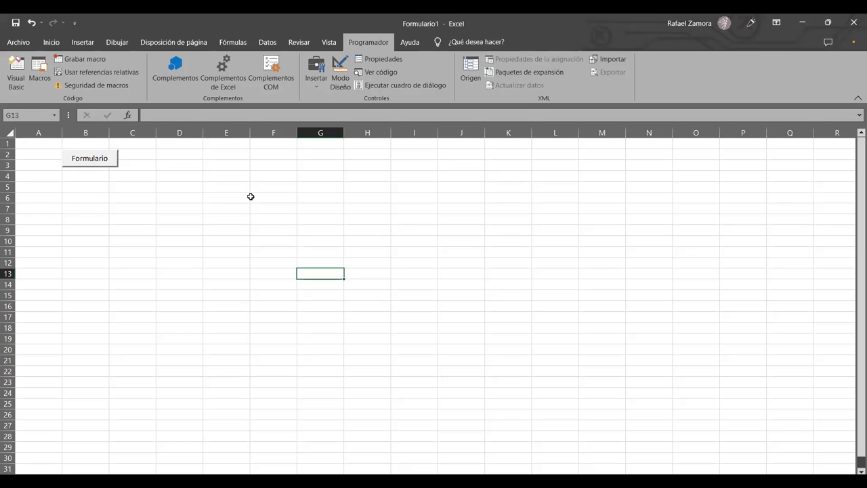
click(94, 163)
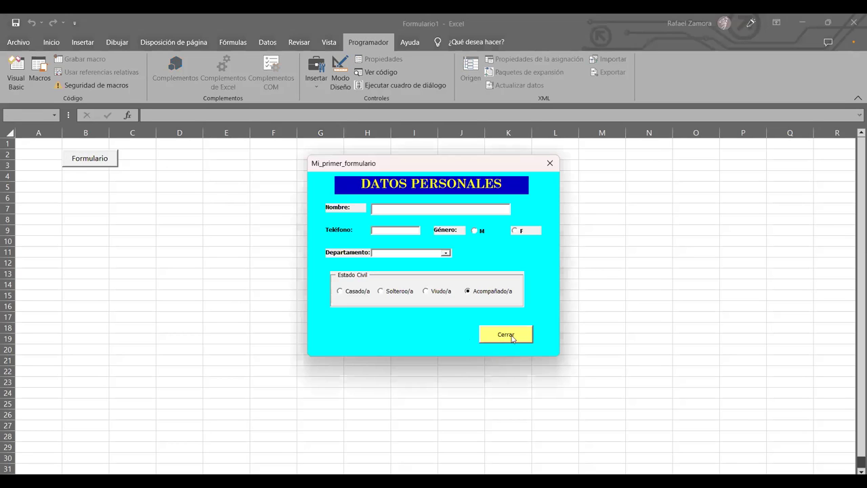
click(511, 335)
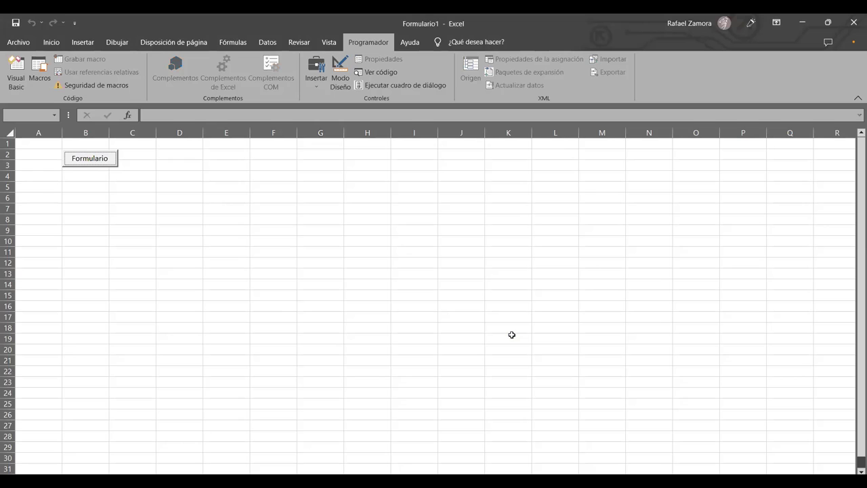
Reopen the form, try each Estado Civil option and the Departamento list, then close it with Cerrar.
click(101, 164)
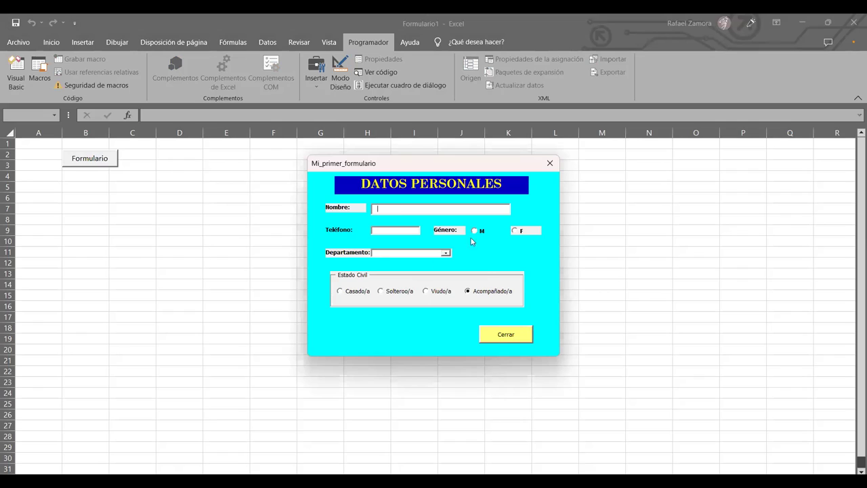
click(381, 293)
click(429, 291)
click(484, 293)
click(371, 291)
click(446, 253)
click(446, 253)
click(500, 332)
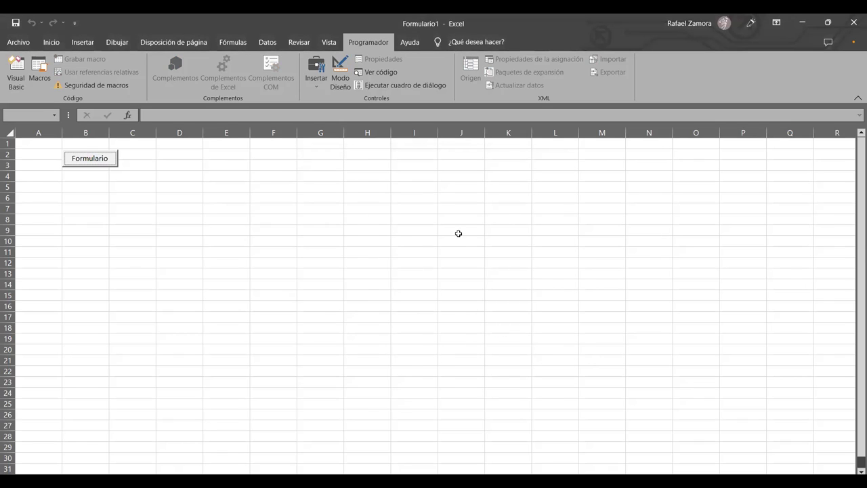
Run the form from the VBA editor and close it.
click(282, 174)
click(233, 207)
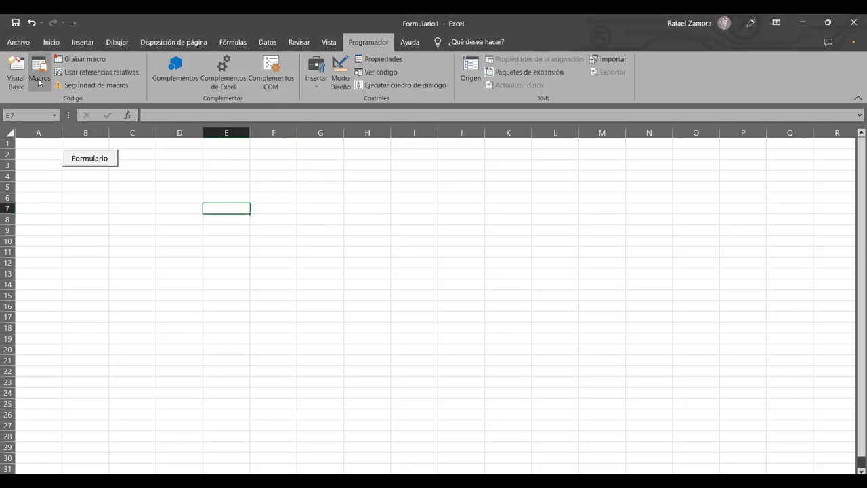
click(12, 80)
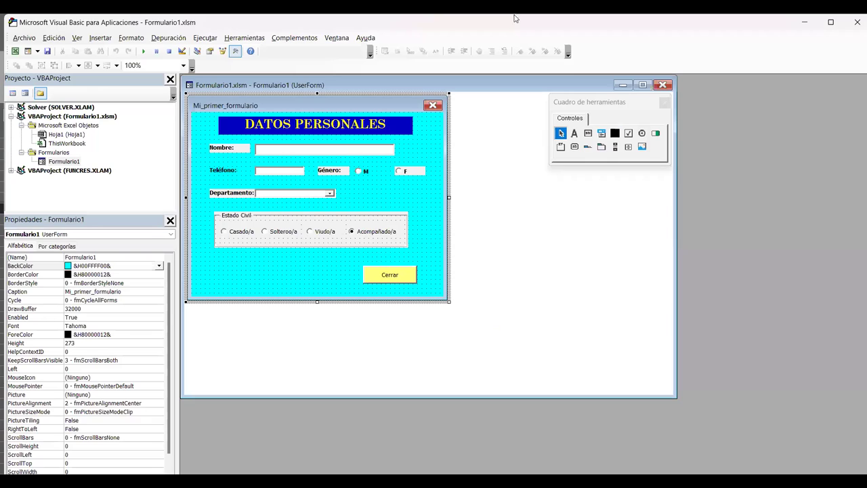
click(143, 52)
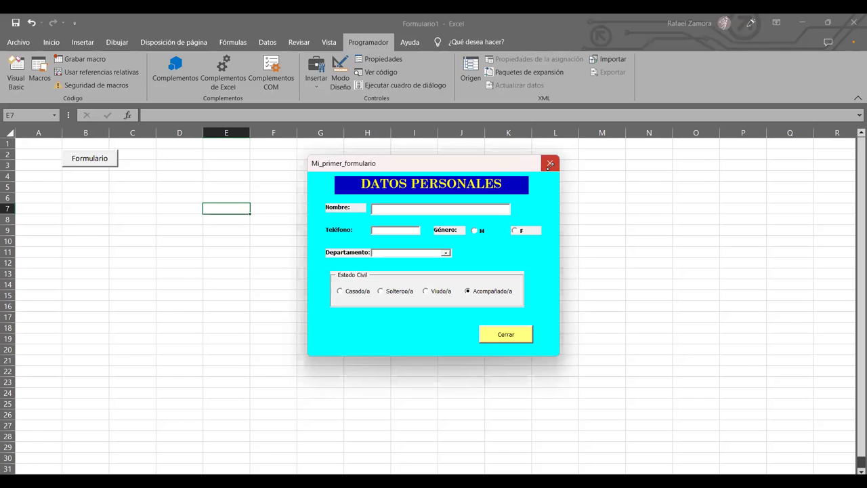
click(551, 164)
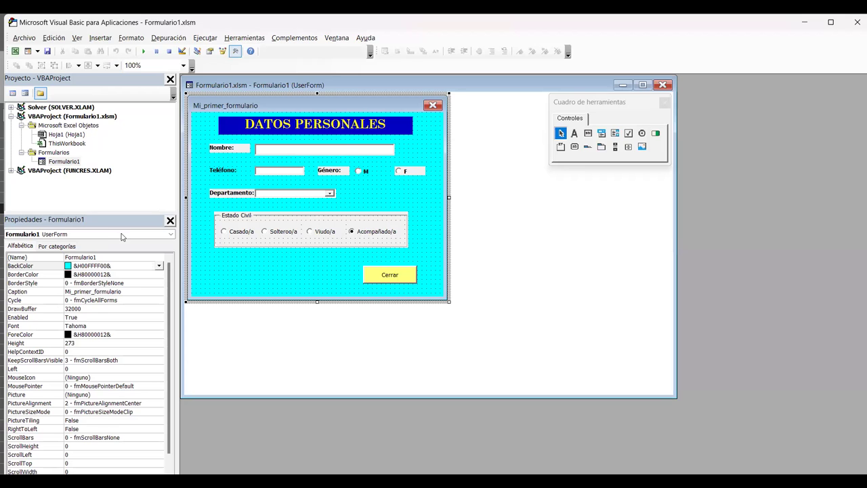
Back in Excel, launch the form from the Formulario button again and close it with Cerrar.
key(alt+F11)
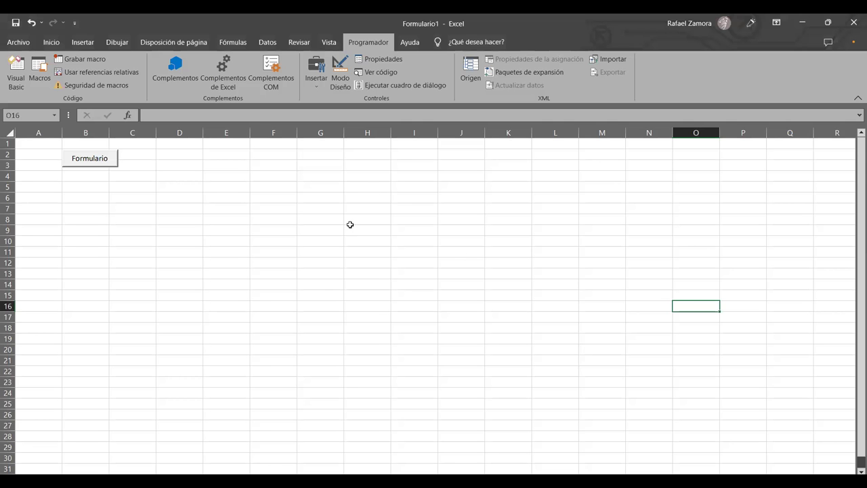
click(111, 160)
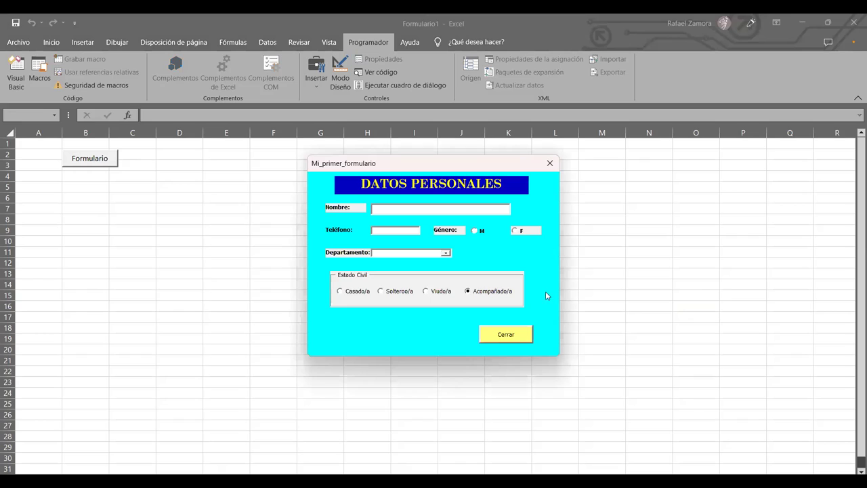
click(507, 337)
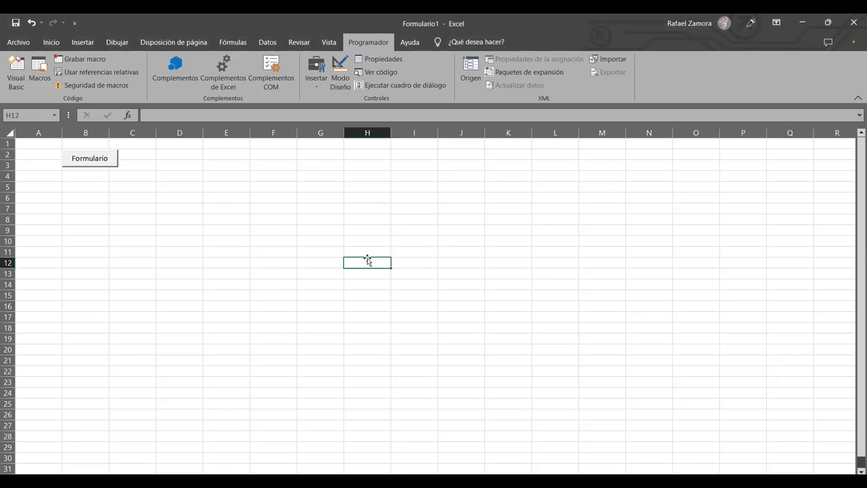
View the Cerrar button's click code to check the Unload Me line, then return to the form.
click(16, 80)
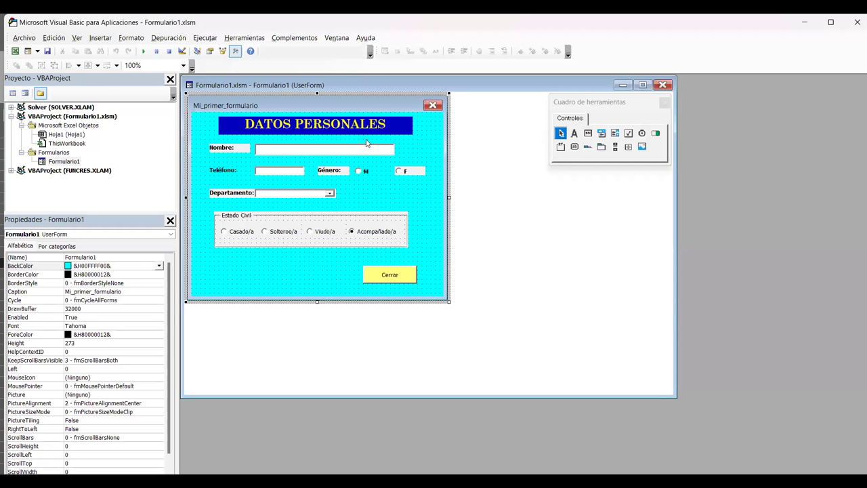
click(414, 274)
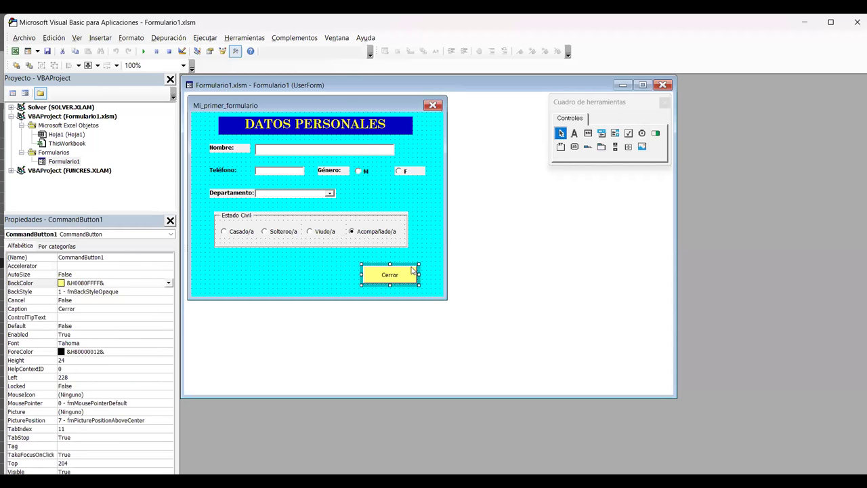
double_click(410, 271)
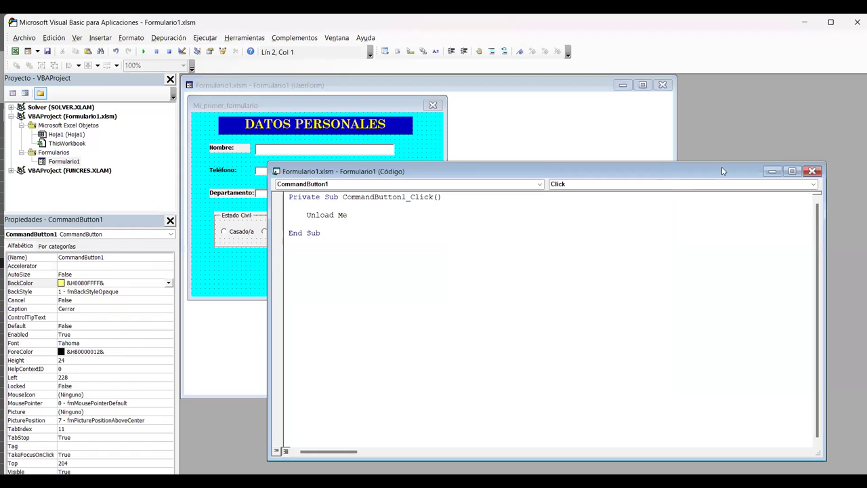
click(813, 171)
click(424, 213)
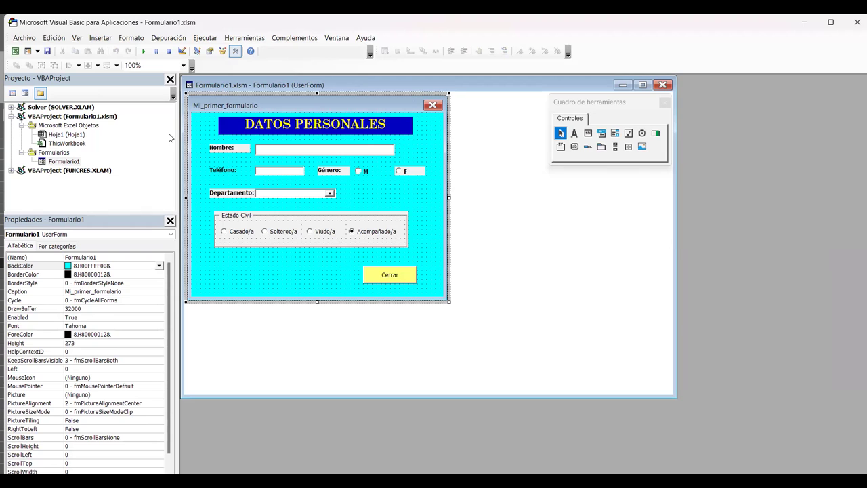
Review the form's Caption and background colour properties in the Properties window.
scroll(152, 300, down, 1)
scroll(163, 293, up, 1)
click(118, 292)
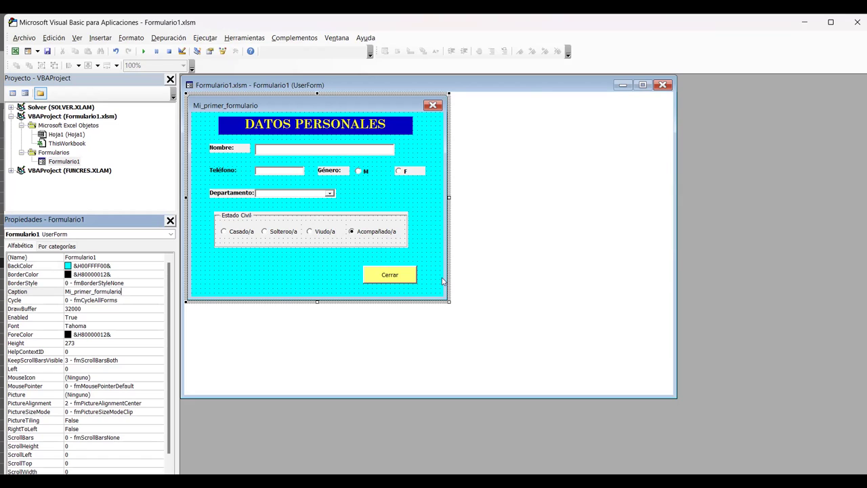
click(608, 234)
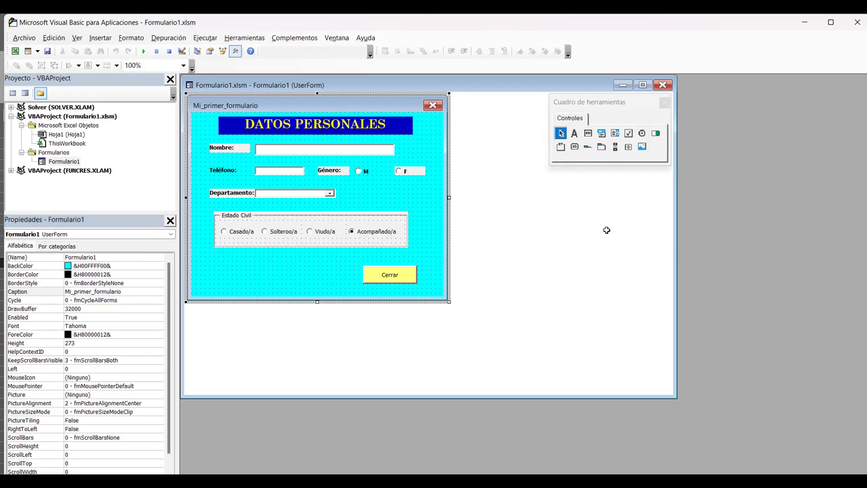
click(34, 265)
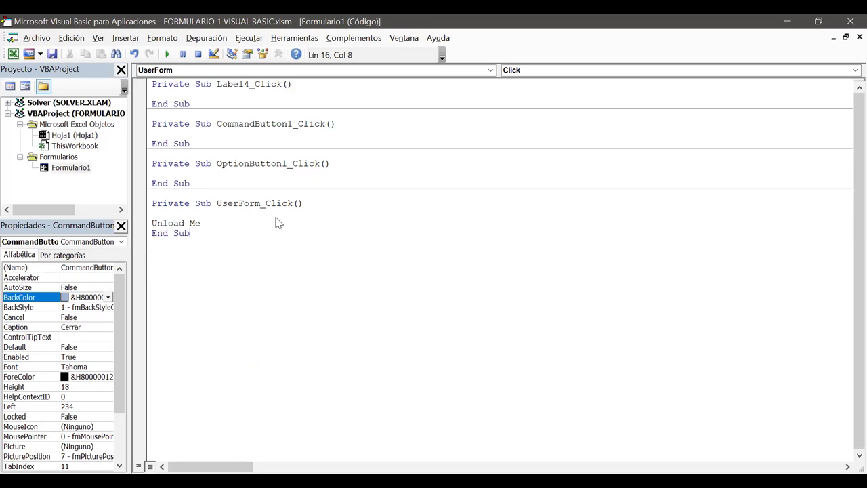
Open the Formulario1 design from the Project Explorer and select its Cerrar button.
double_click(82, 170)
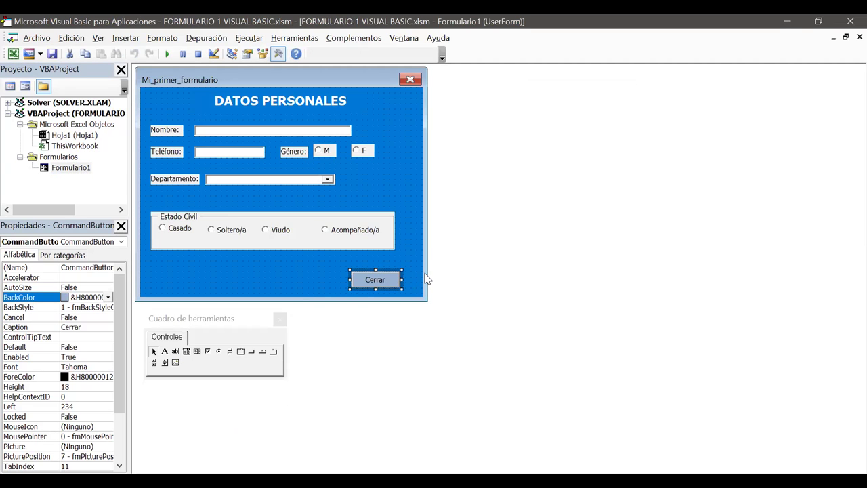
click(392, 285)
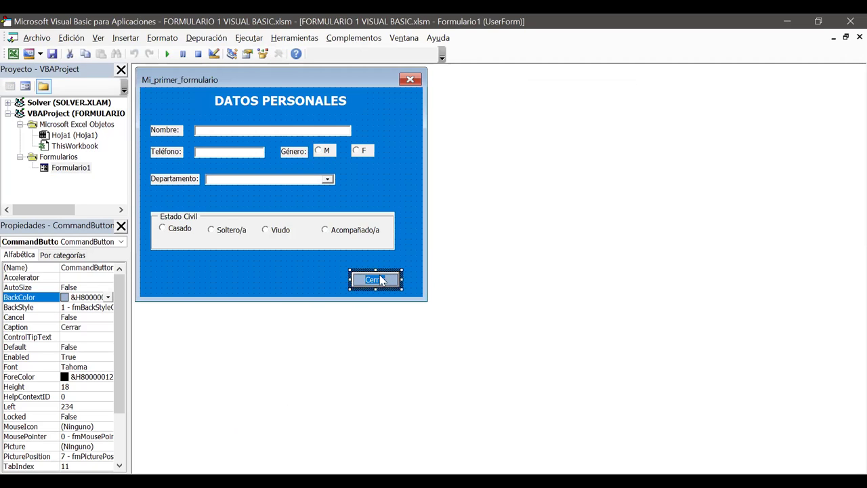
click(399, 273)
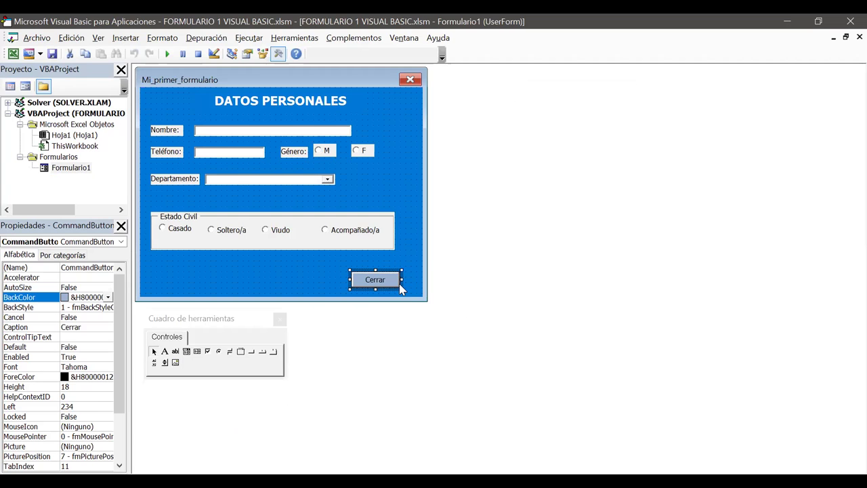
click(401, 282)
click(399, 282)
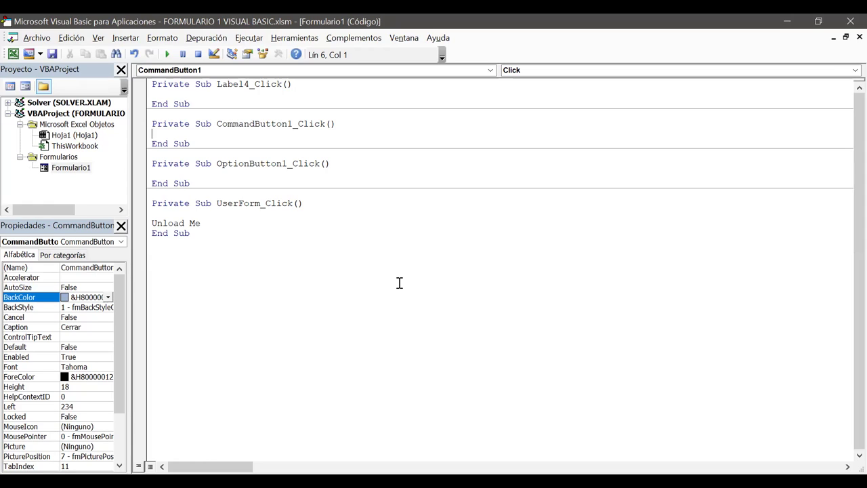
Cut 'Unload Me' from UserForm_Click, paste it into CommandButton1_Click, and run the form.
drag(202, 223, 150, 225)
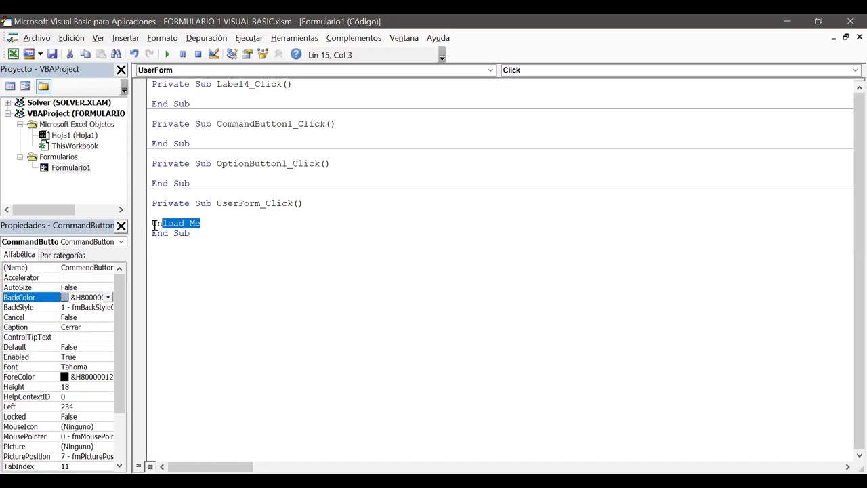
key(ctrl+x)
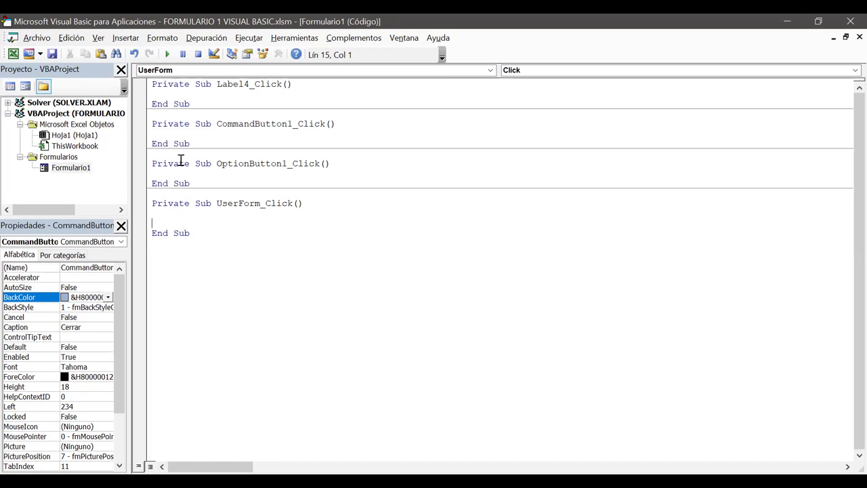
click(171, 133)
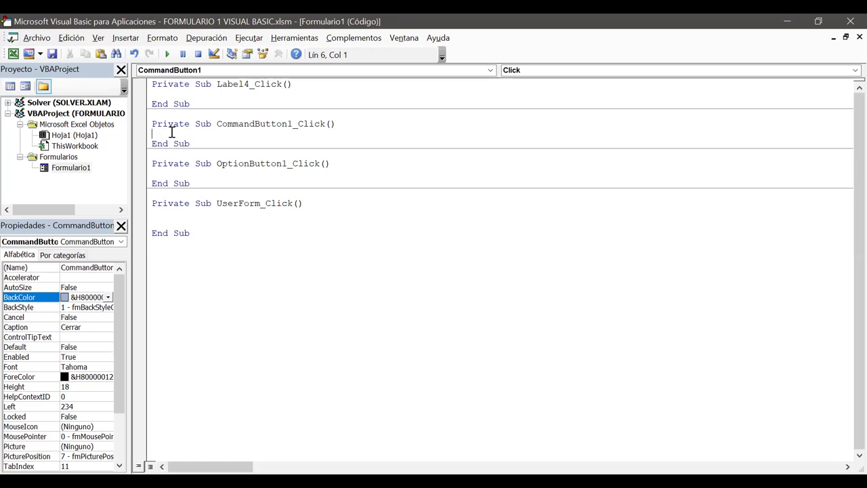
key(Return)
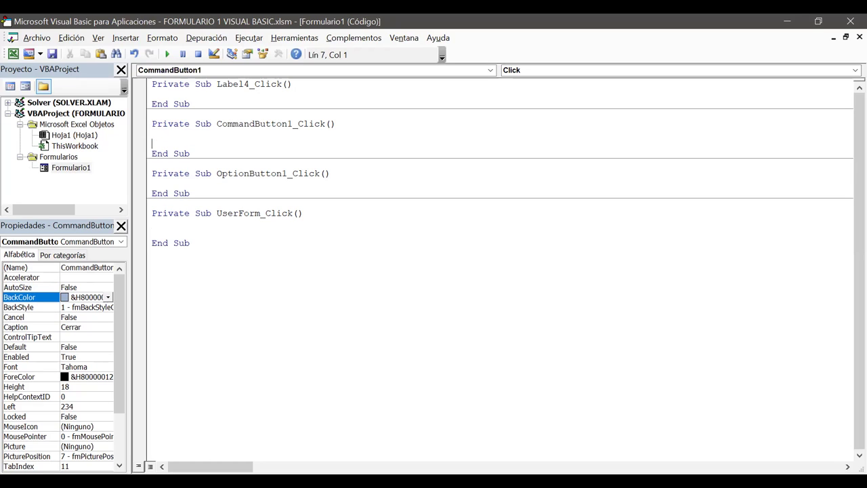
key(ctrl+v)
click(168, 54)
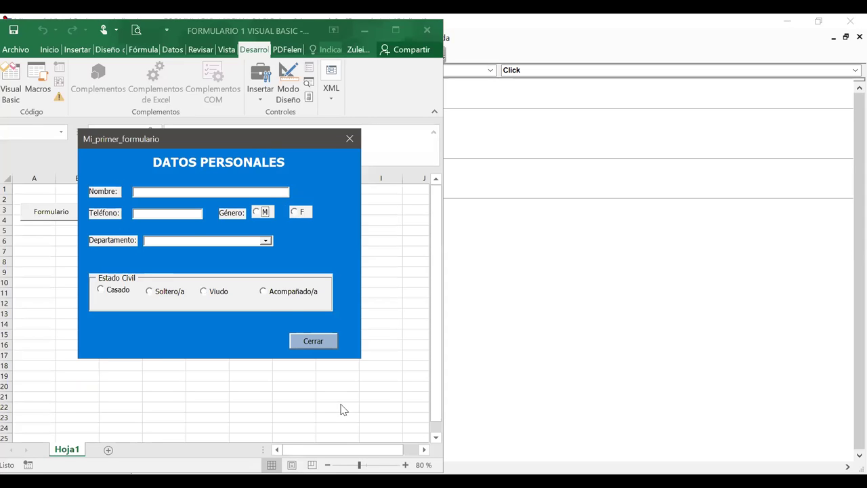
Test Cerrar by running the form from VBA, then from Excel's Formulario button.
click(340, 408)
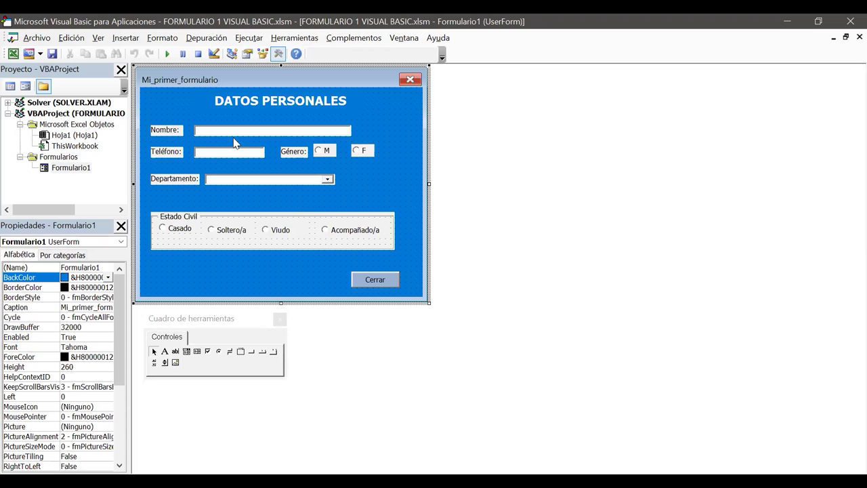
click(167, 54)
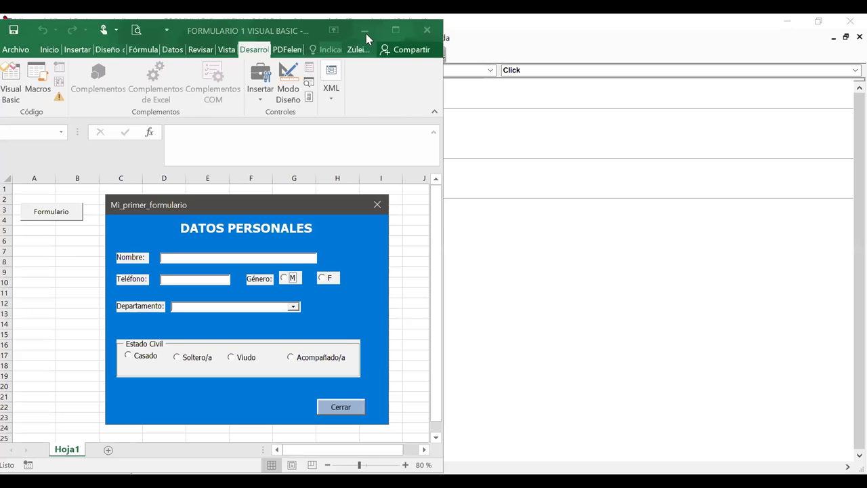
click(378, 204)
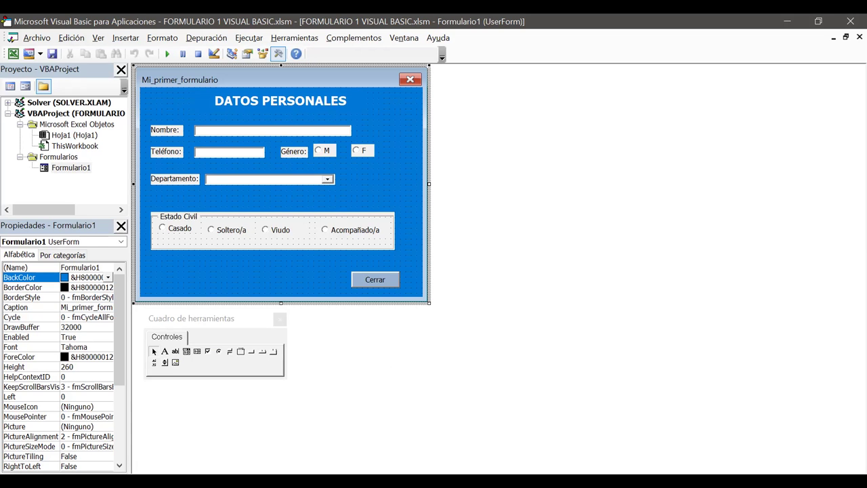
key(alt+F11)
click(53, 213)
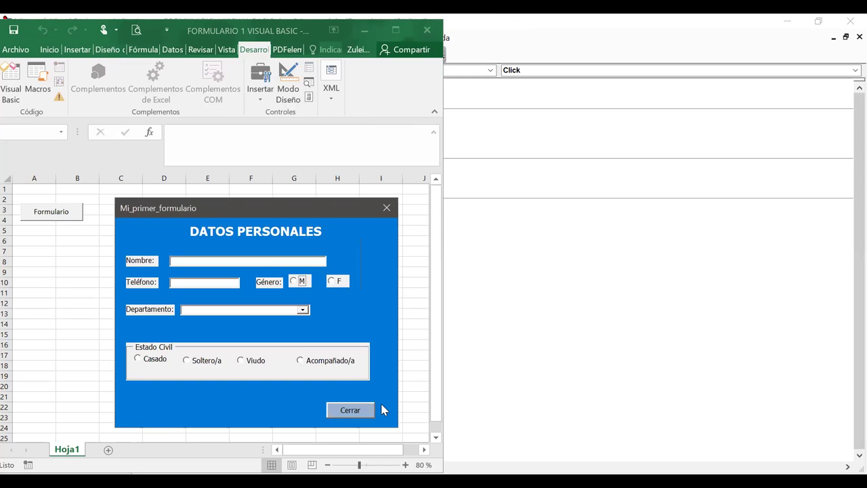
click(354, 409)
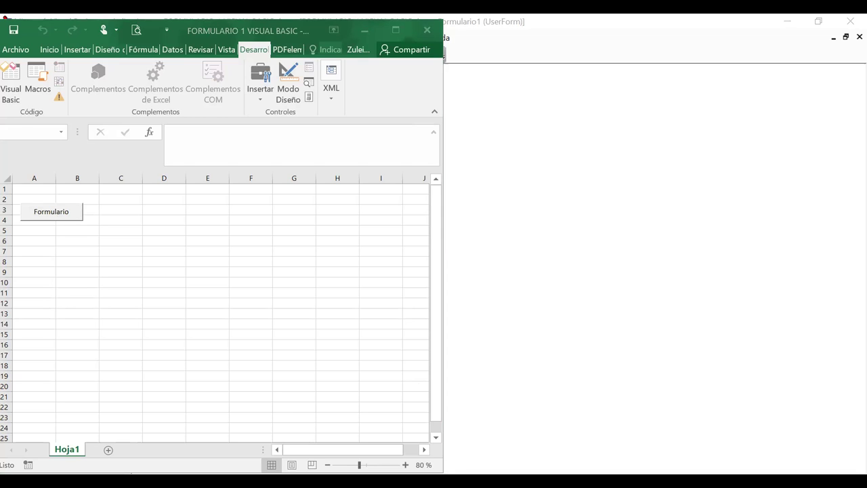
Open the Visual Basic editor and bring the Formulario1 form design into focus.
click(10, 80)
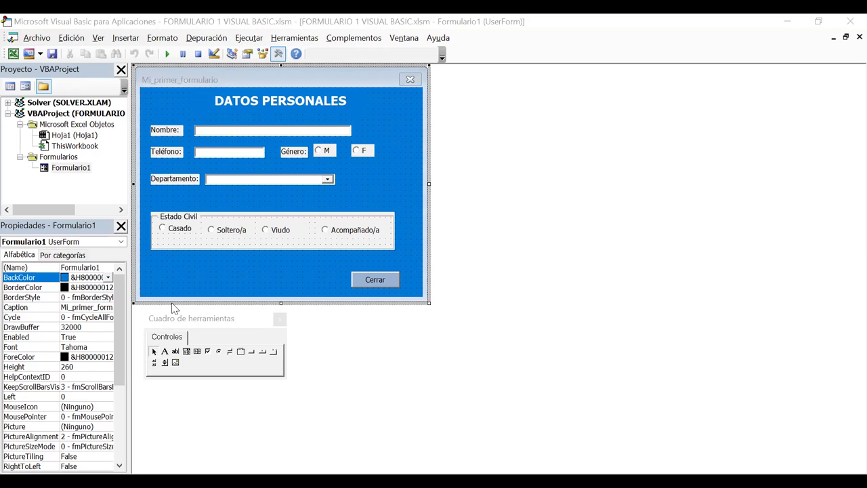
click(430, 299)
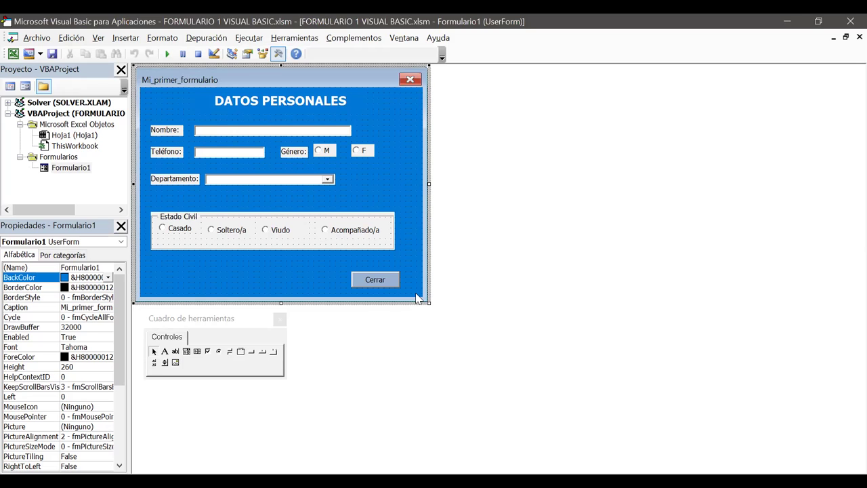
double_click(385, 139)
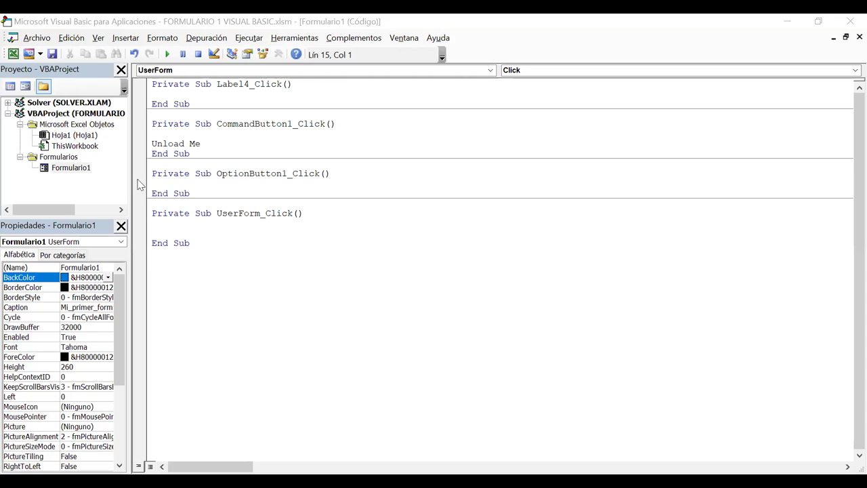
double_click(85, 171)
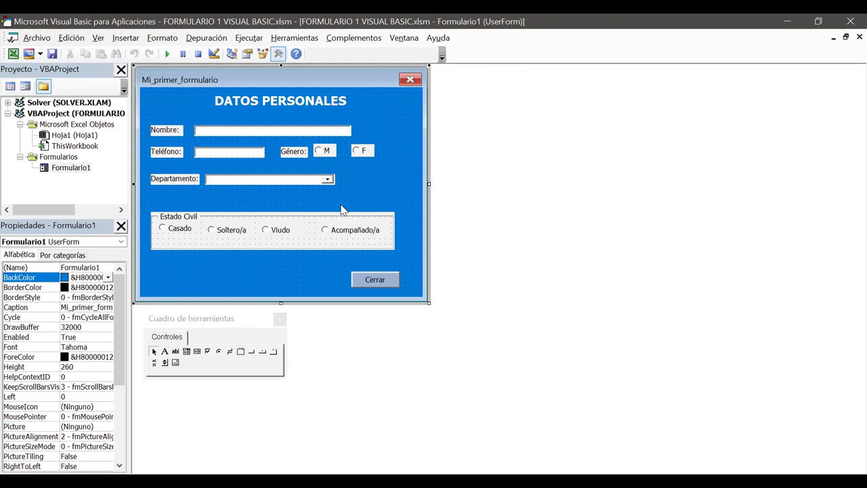
Draw a second CommandButton level with Cerrar and create its empty CommandButton2_Click routine.
click(325, 152)
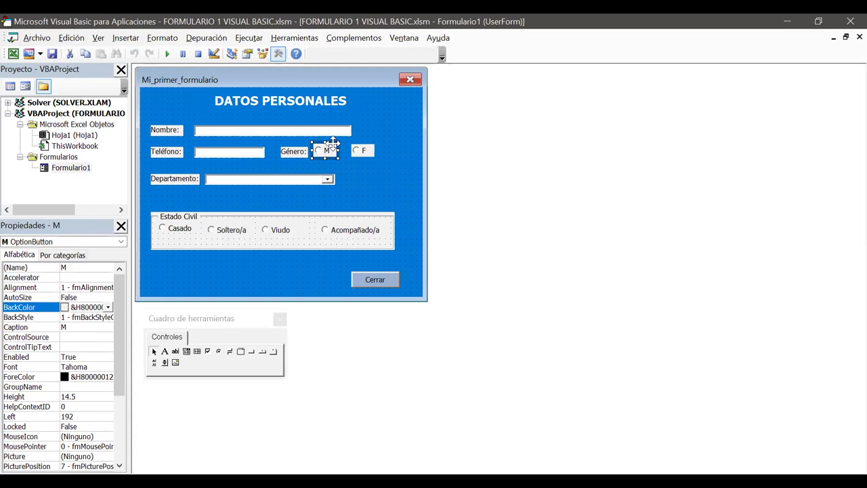
click(287, 275)
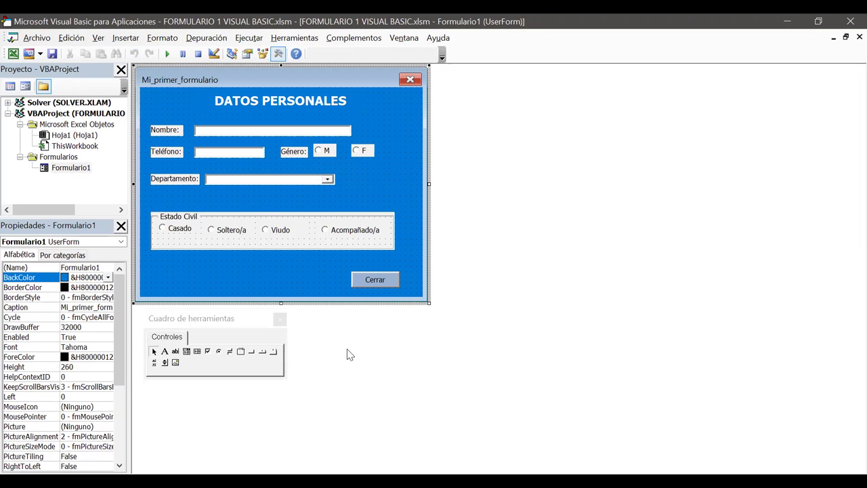
click(252, 351)
drag(182, 262, 234, 278)
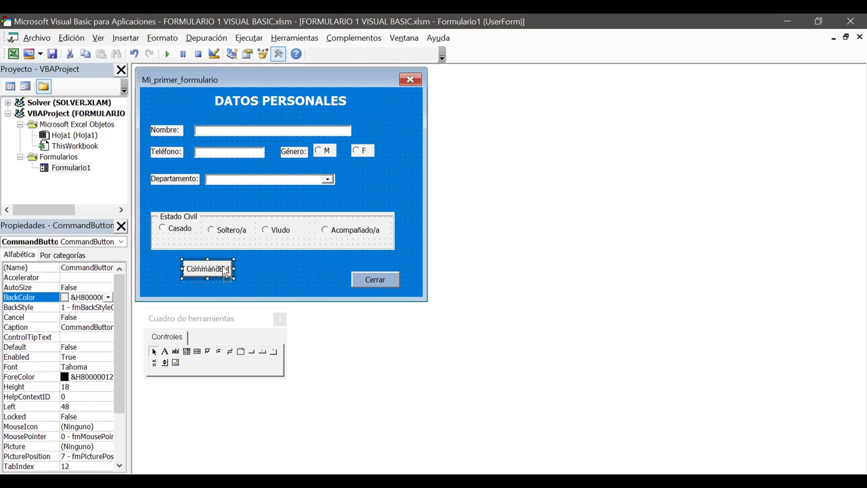
drag(220, 258, 217, 280)
double_click(217, 280)
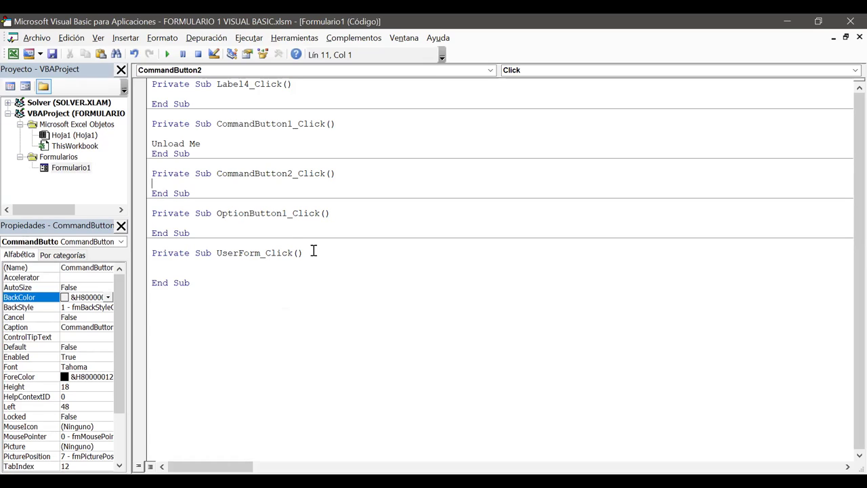
key(Return)
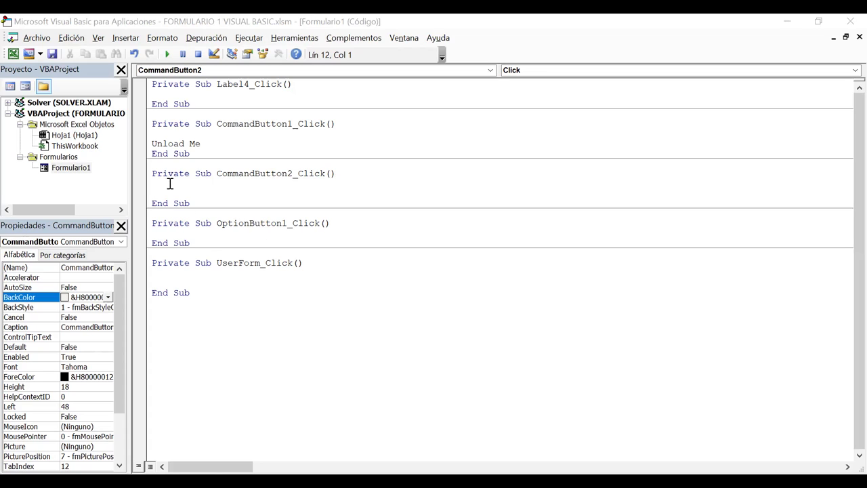
click(78, 169)
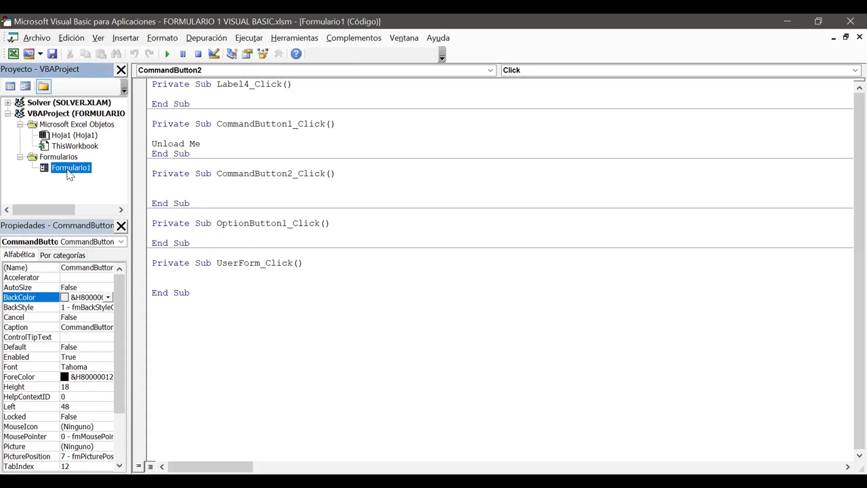
Open the Formulario1 design and delete its yellow Cerrar button.
double_click(68, 171)
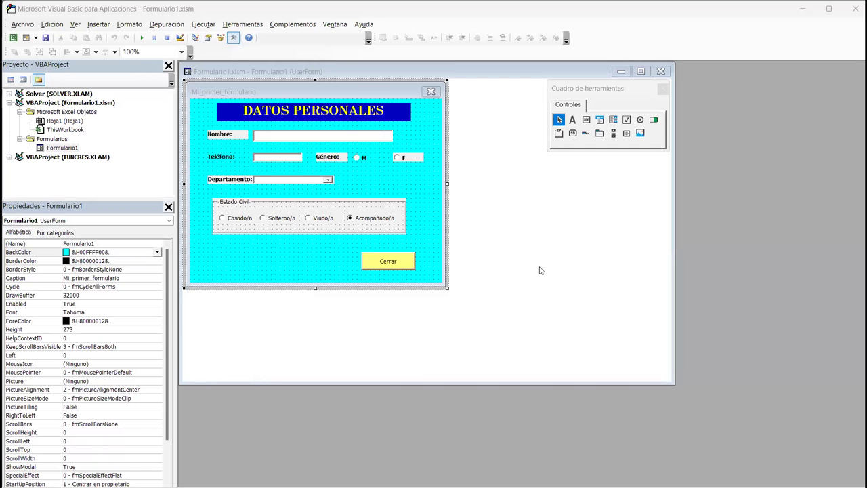
click(539, 271)
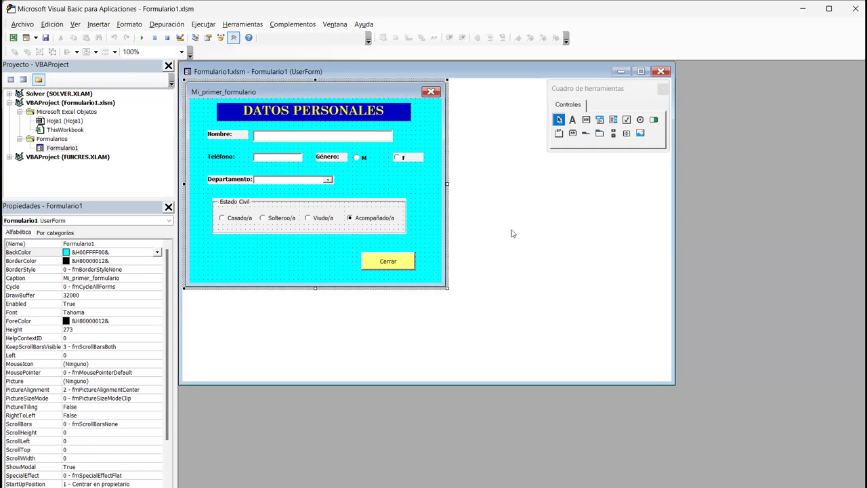
click(403, 254)
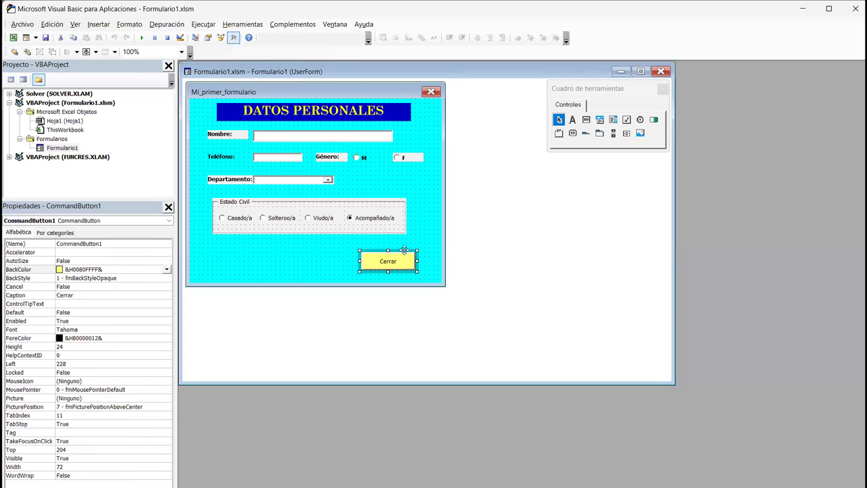
key(Delete)
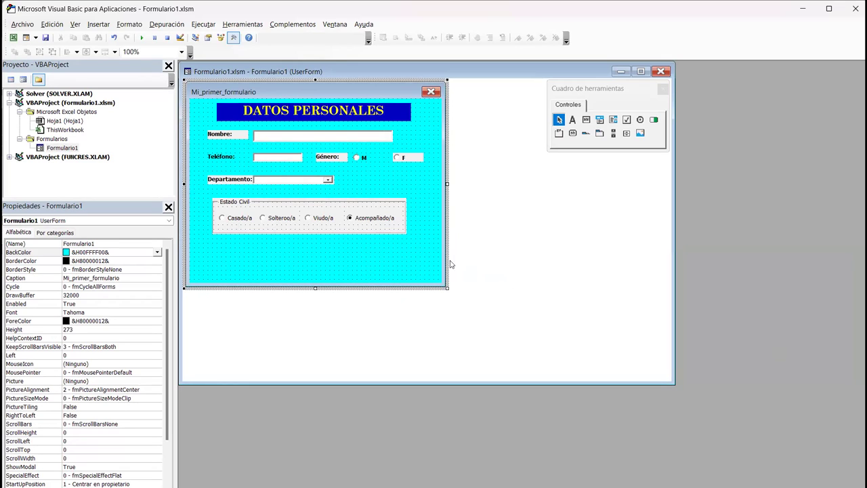
Test-run the form from the editor and from the sheet's Formulario button, closing it each time.
click(141, 38)
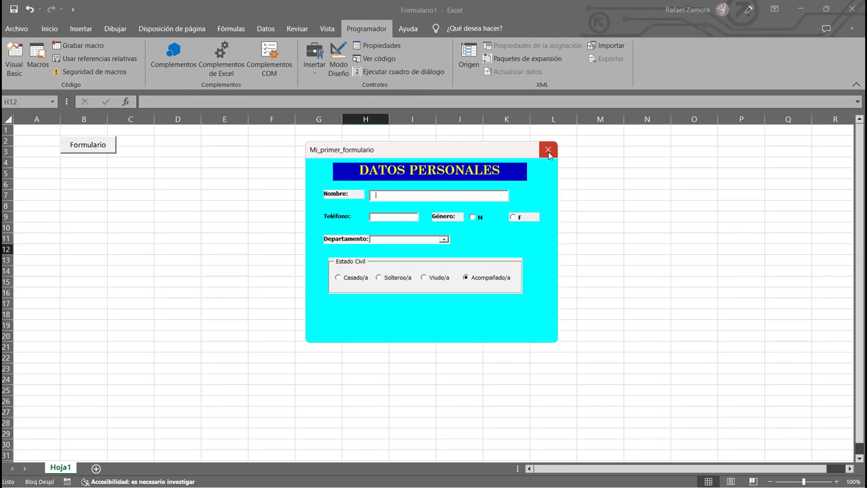
click(548, 152)
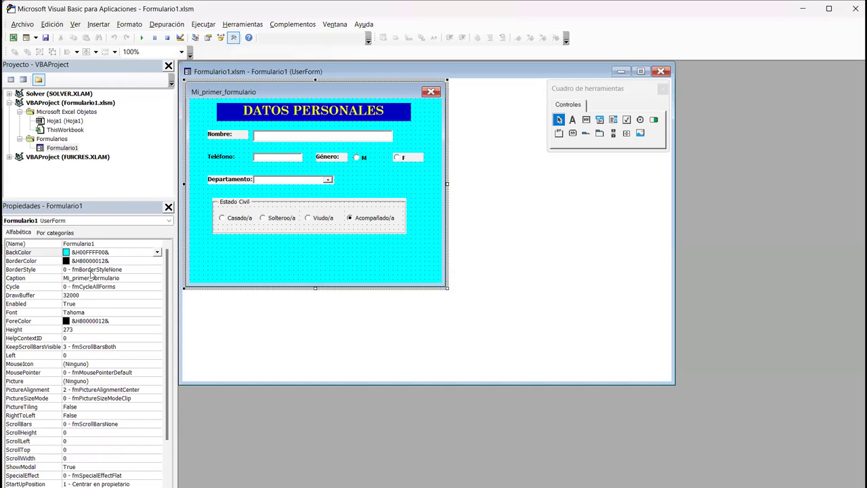
key(alt+F11)
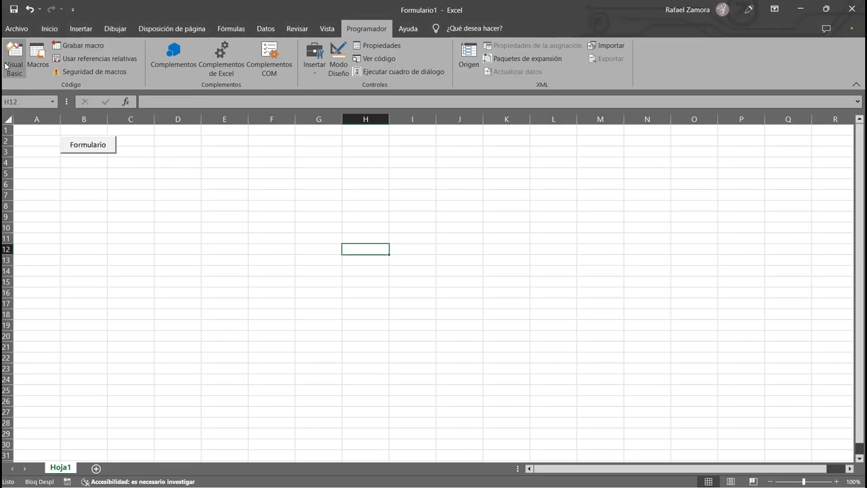
click(103, 150)
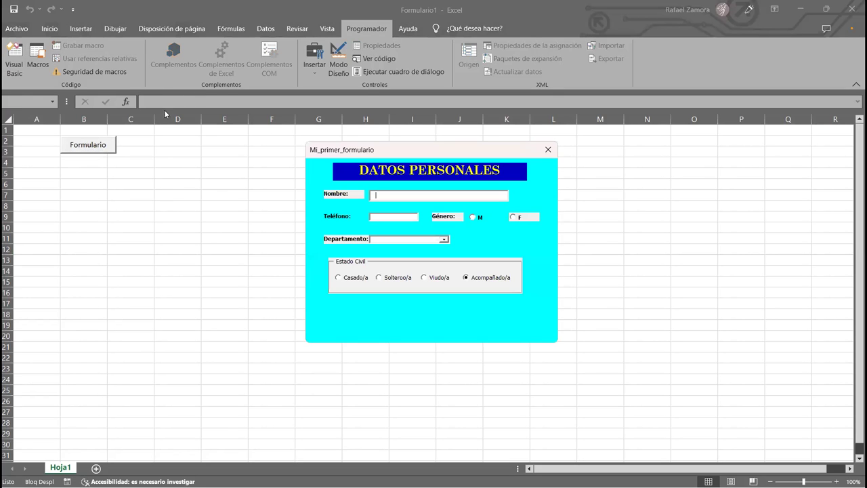
click(547, 150)
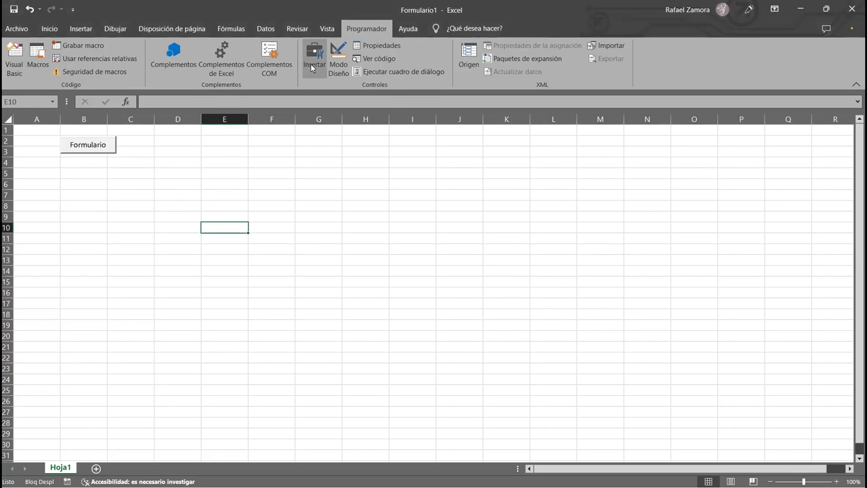
Draw an ActiveX command button over B5:C6, below the Formulario button.
click(313, 68)
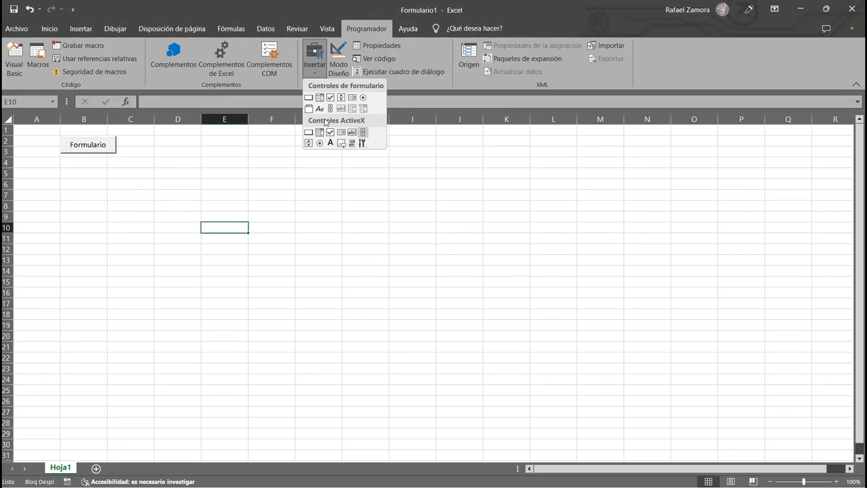
click(309, 132)
drag(62, 169, 114, 186)
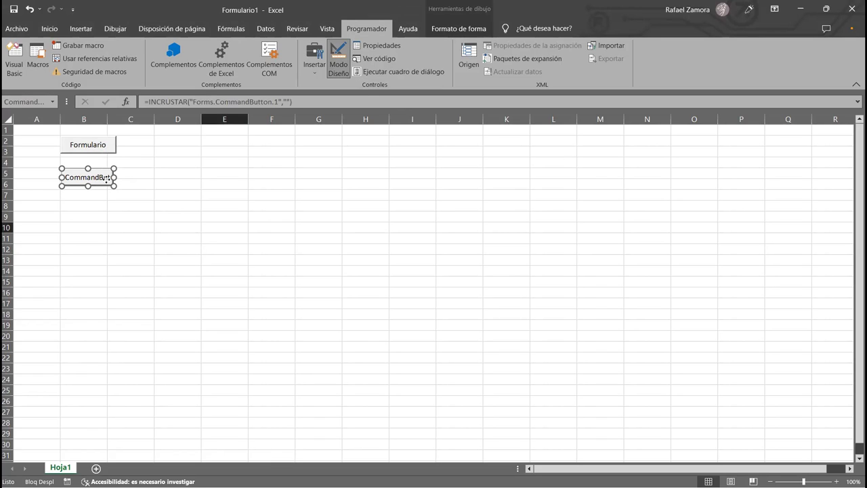
right_click(107, 179)
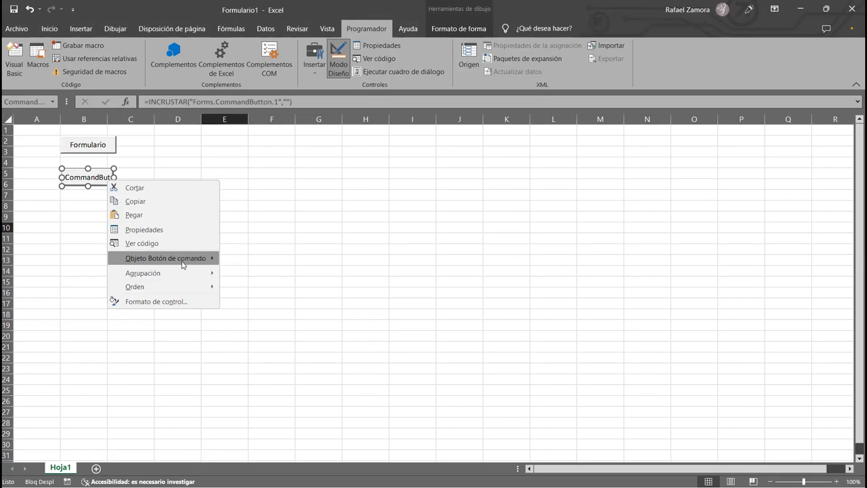
mouse_move(182, 265)
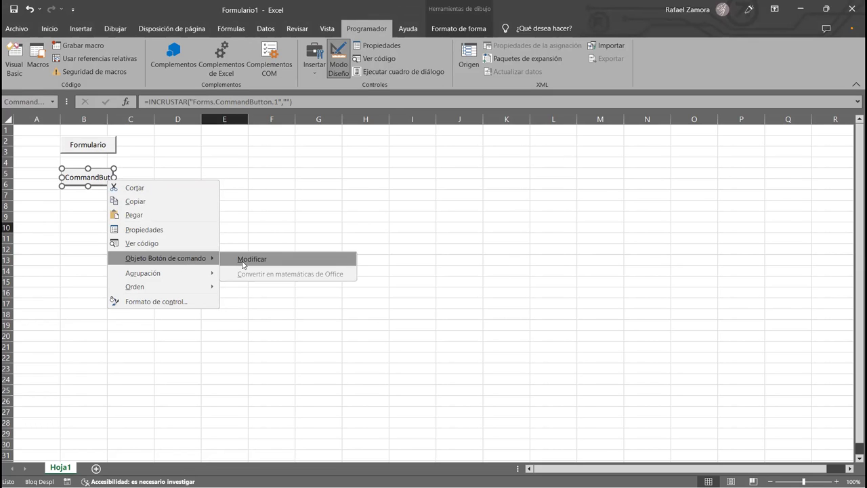
click(250, 211)
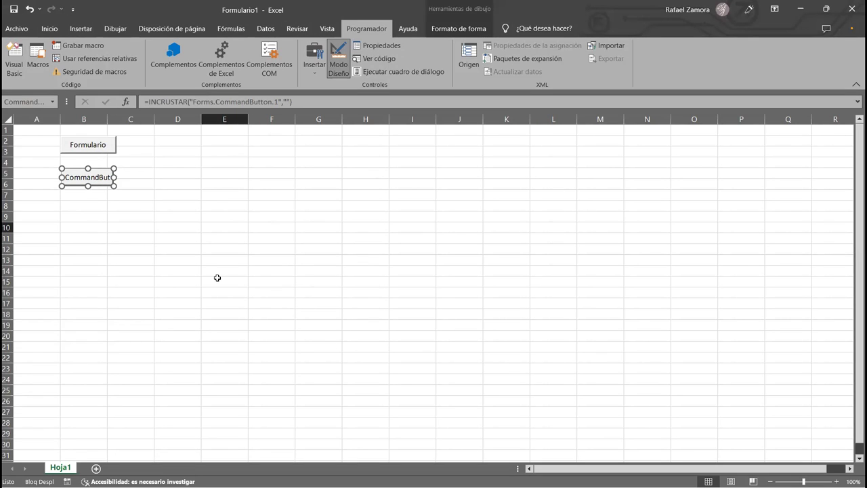
click(227, 315)
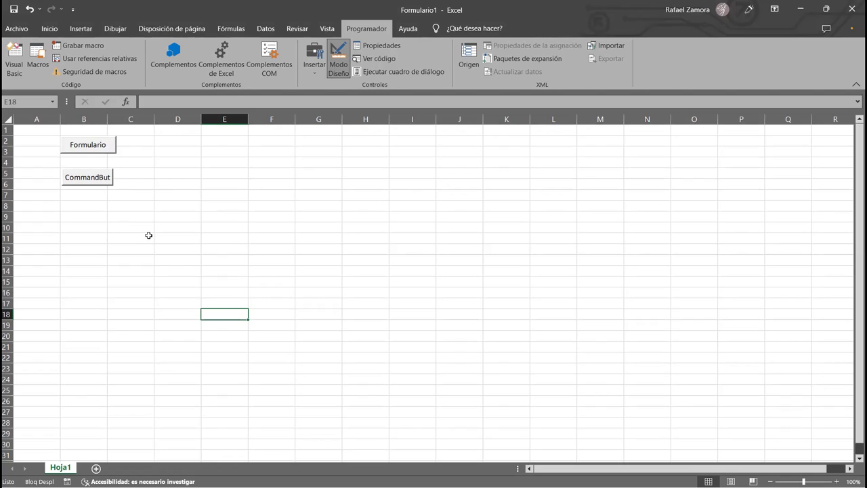
Look over the user form in the Visual Basic editor, then return to the worksheet.
click(487, 285)
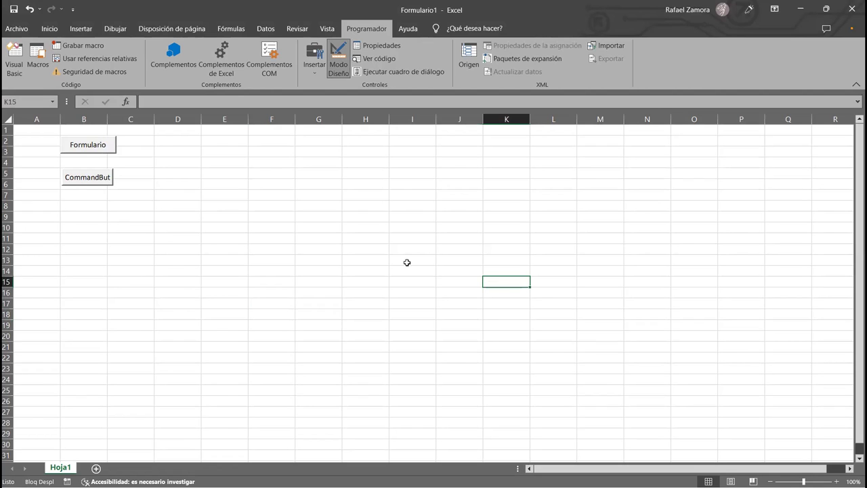
click(186, 159)
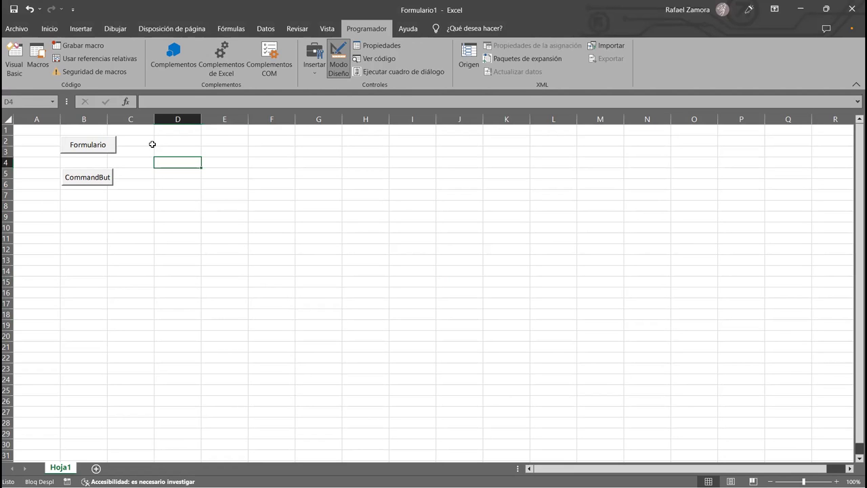
click(23, 63)
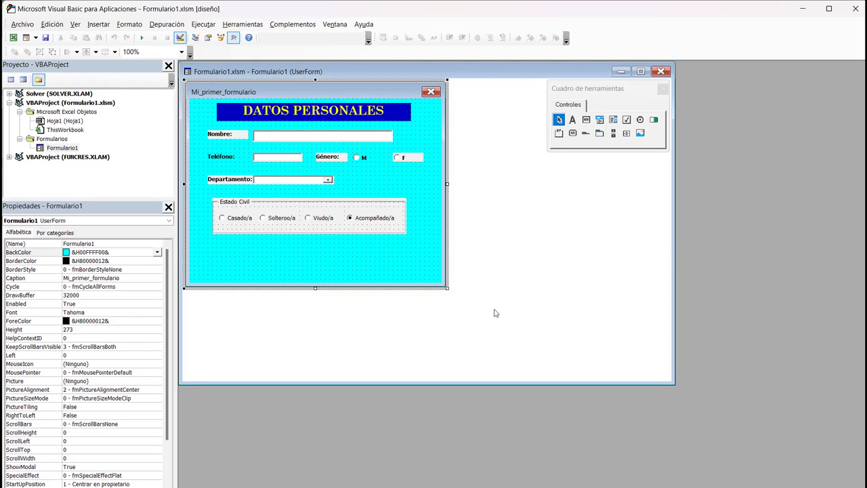
key(alt+F11)
click(271, 217)
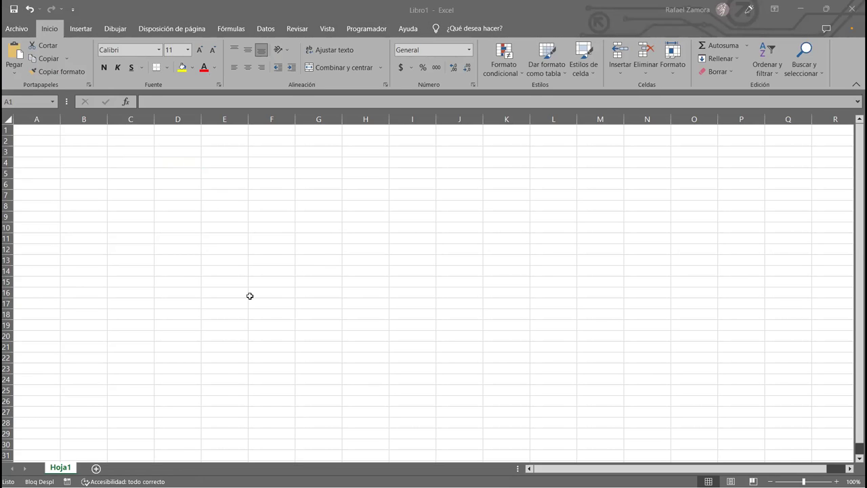
Show the Programador (Developer) ribbon commands in the blank Libro1 workbook.
click(291, 272)
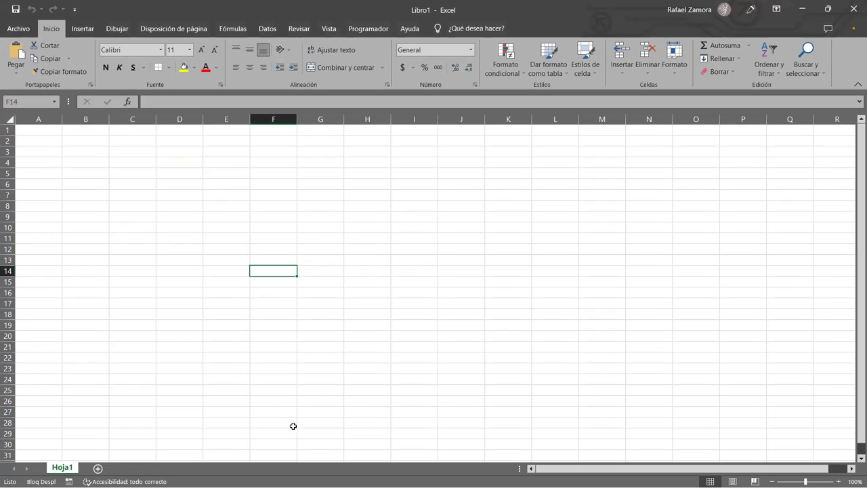
click(446, 287)
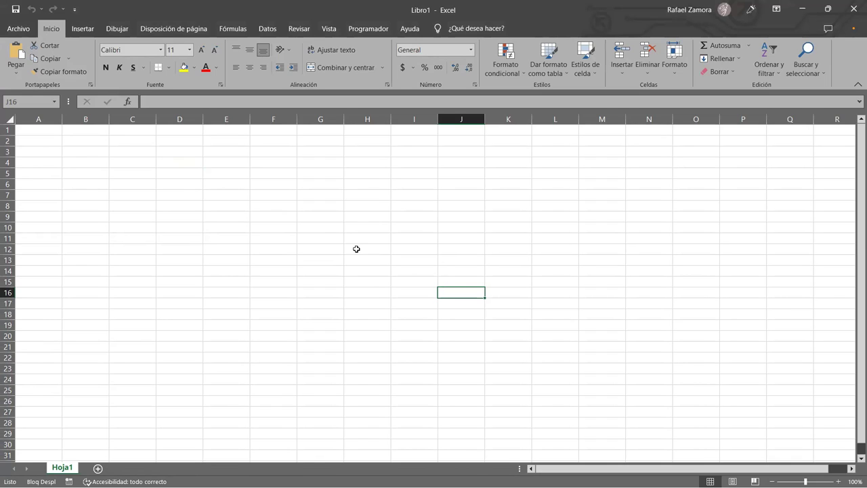
click(91, 181)
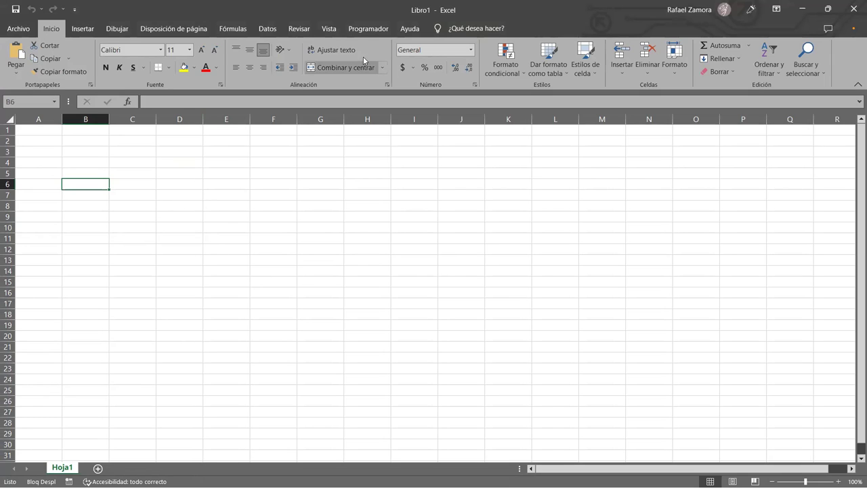
click(354, 38)
click(327, 261)
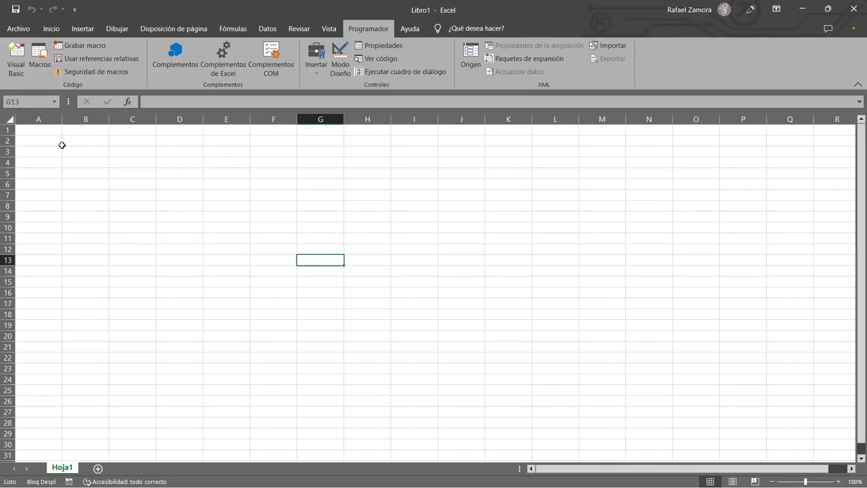
Enter Nombre in B2, cancelling a mistaken NombreTeléfono entry along the way.
click(85, 145)
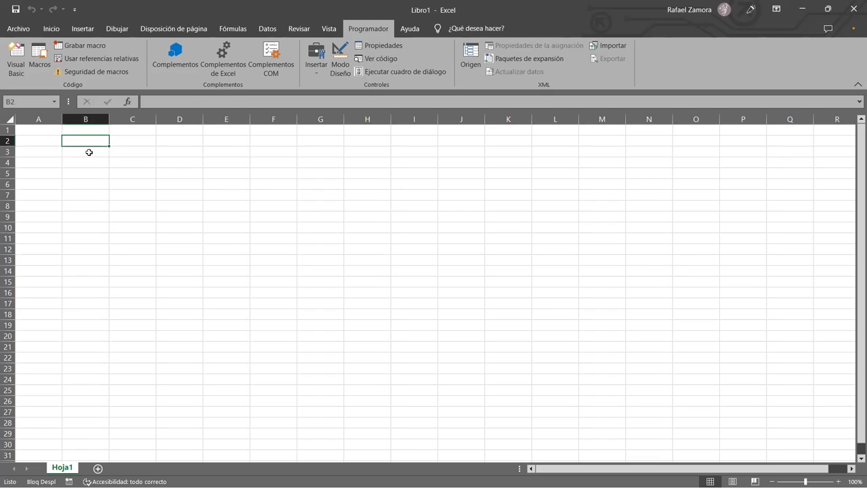
text(Nombre)
scroll(89, 152, right, 1)
text(Teléfono)
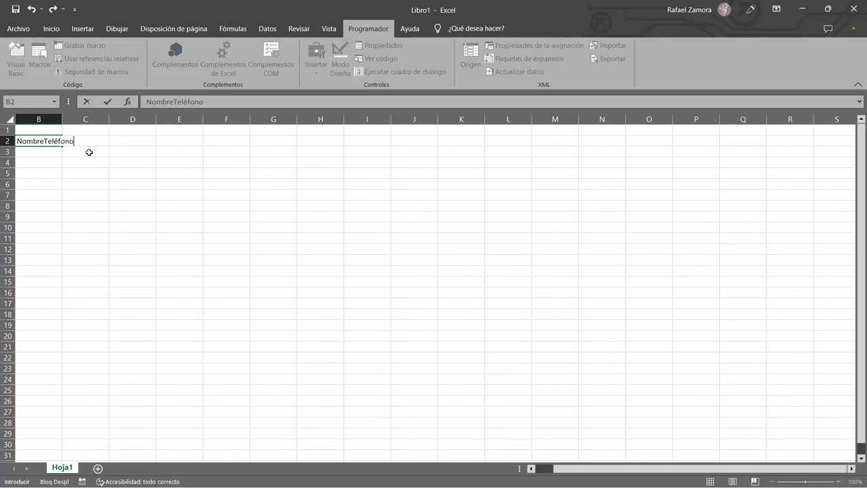
key(Escape)
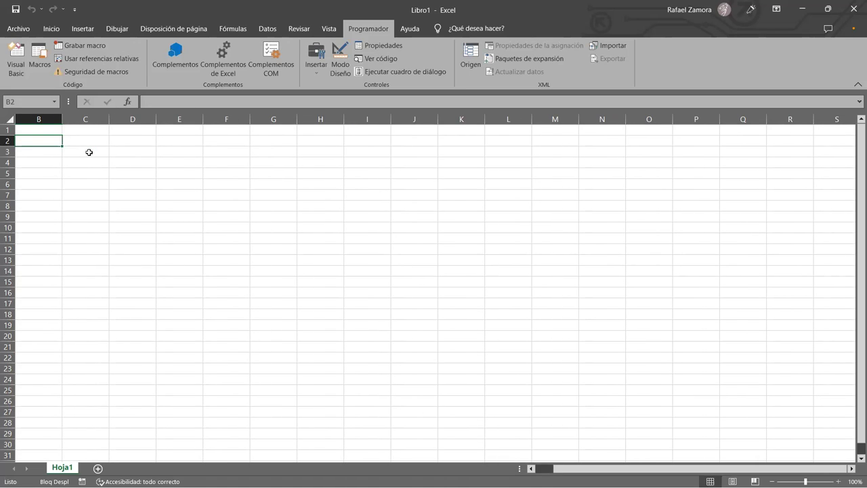
text(Nombre)
key(Right)
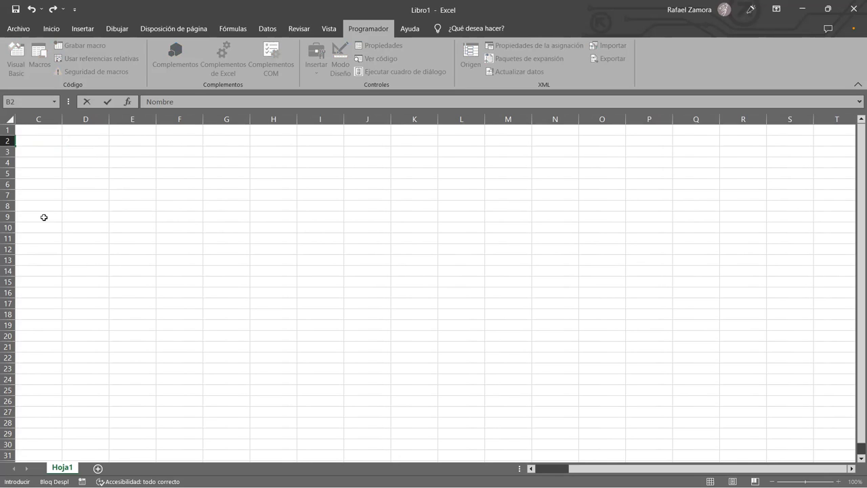
click(204, 217)
Select cells D6, G4, G11 and D9 around the sheet.
scroll(204, 215, left, 2)
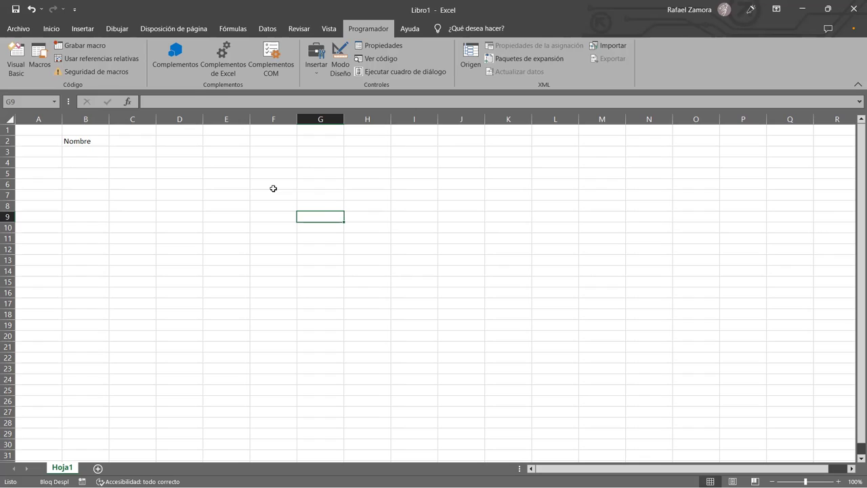
click(198, 182)
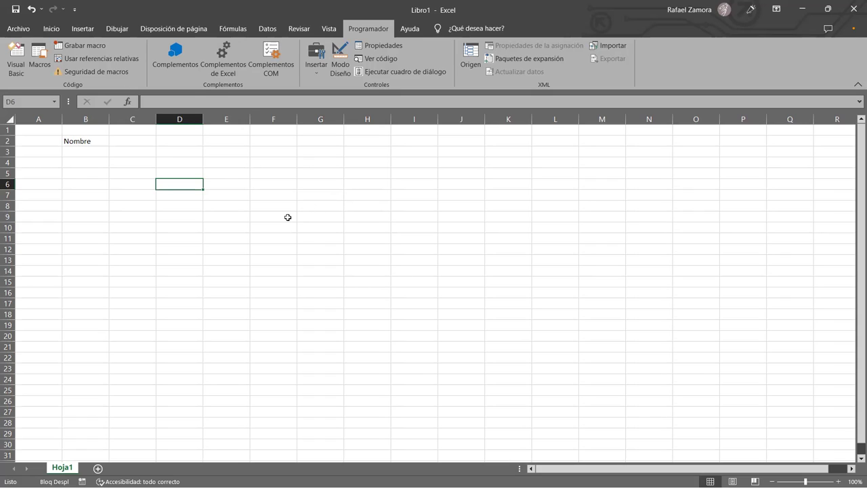
click(305, 164)
click(299, 239)
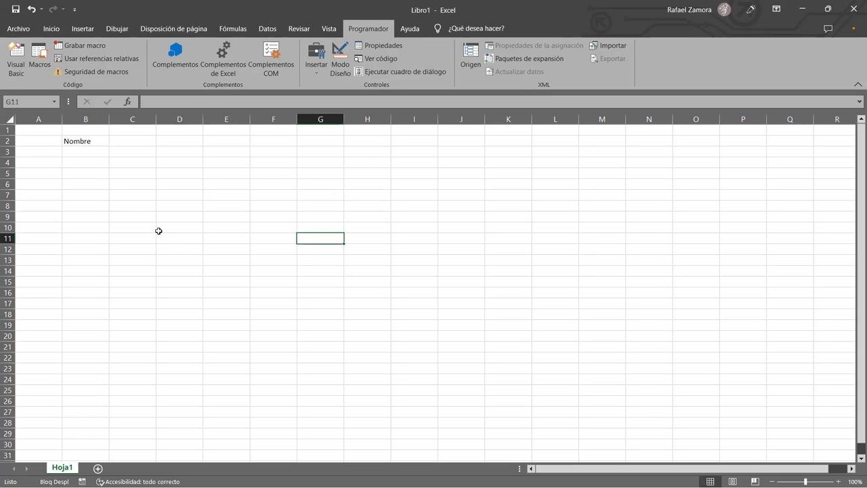
click(198, 217)
Select the table area B2:E4 under the Nombre, Teléfono, Zona, Cargo headings.
click(205, 217)
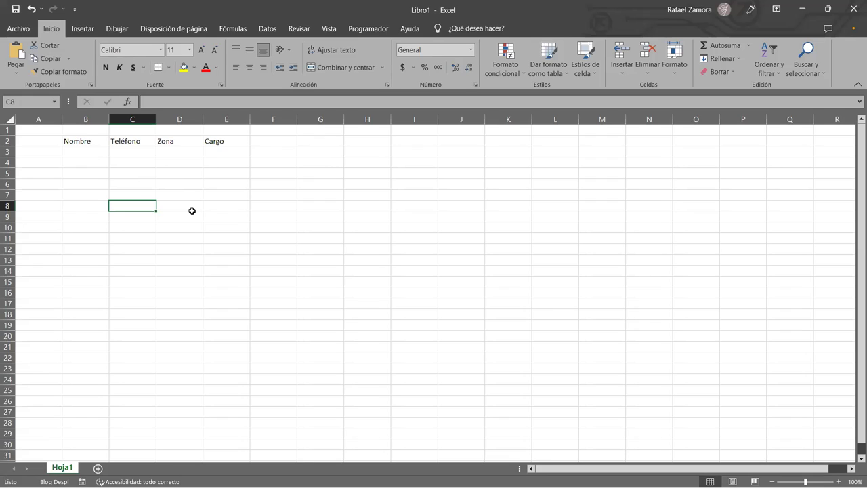
drag(101, 140, 201, 140)
click(220, 195)
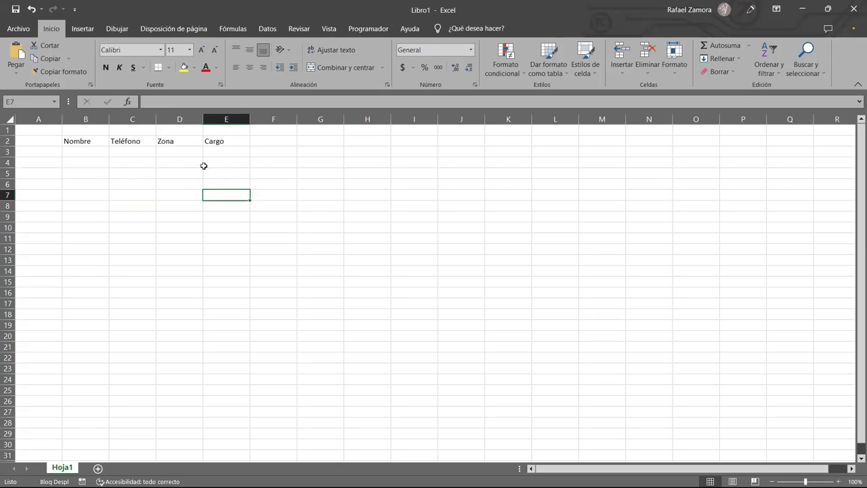
drag(74, 141, 218, 160)
Apply All Borders to B2:E4, then center and bold the B2:E2 headings.
click(170, 69)
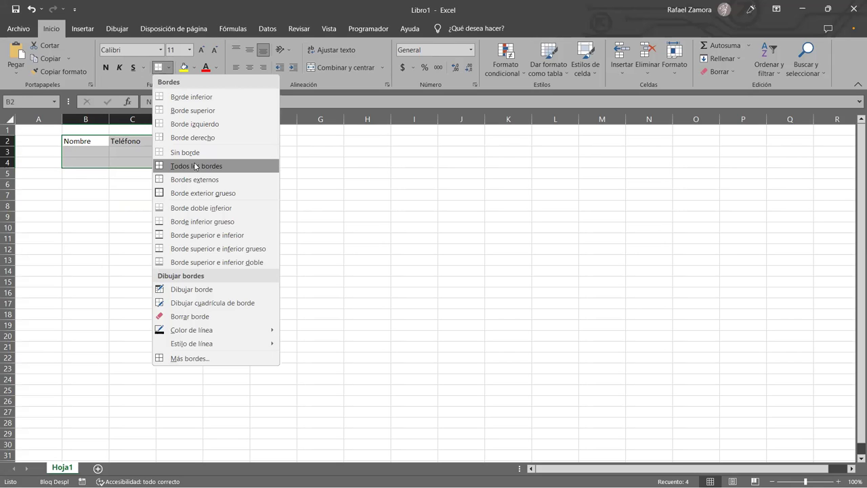
click(195, 166)
drag(90, 140, 223, 141)
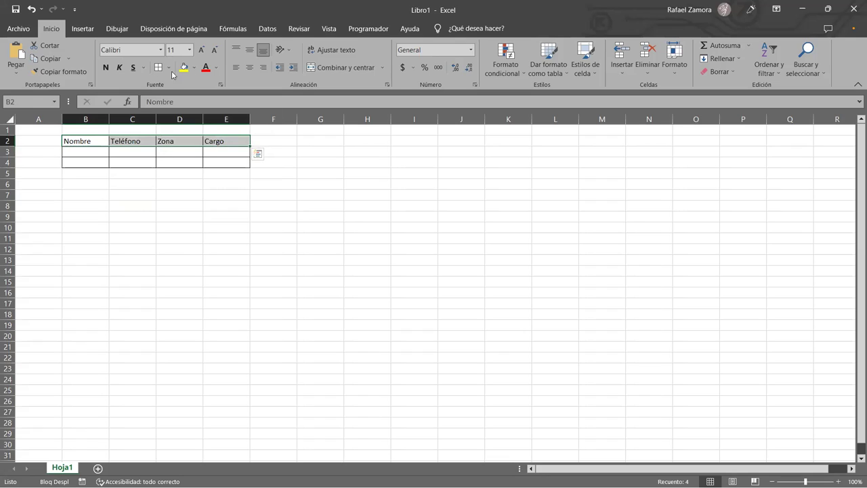
click(250, 67)
click(229, 207)
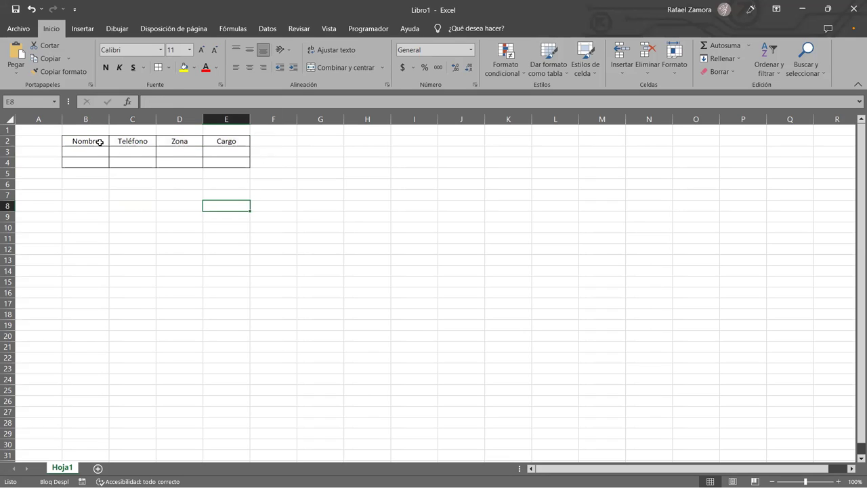
drag(100, 142, 222, 141)
key(ctrl+n)
click(271, 201)
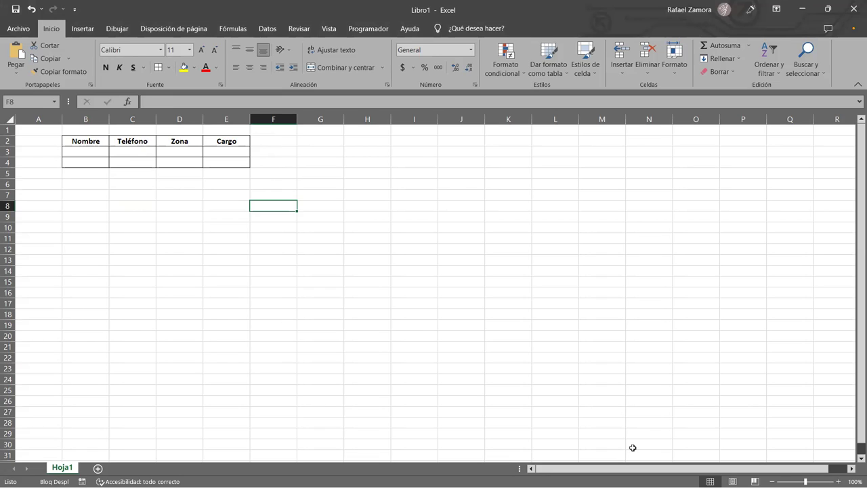
click(451, 265)
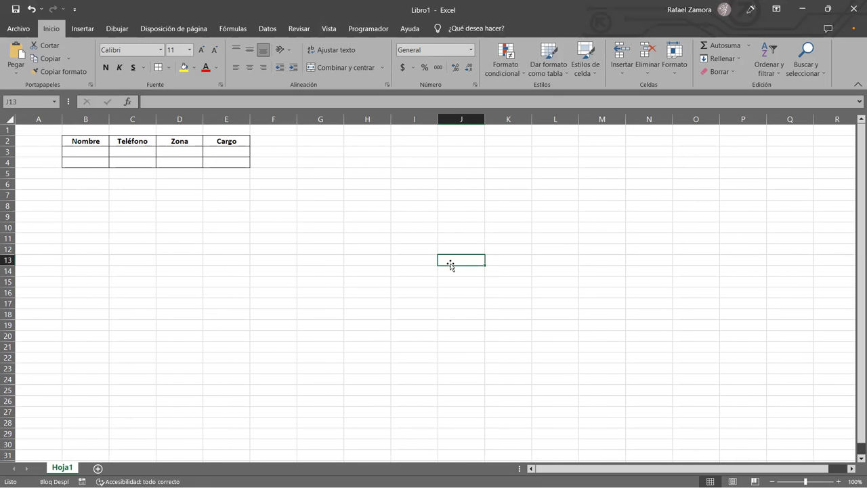
drag(451, 265, 560, 213)
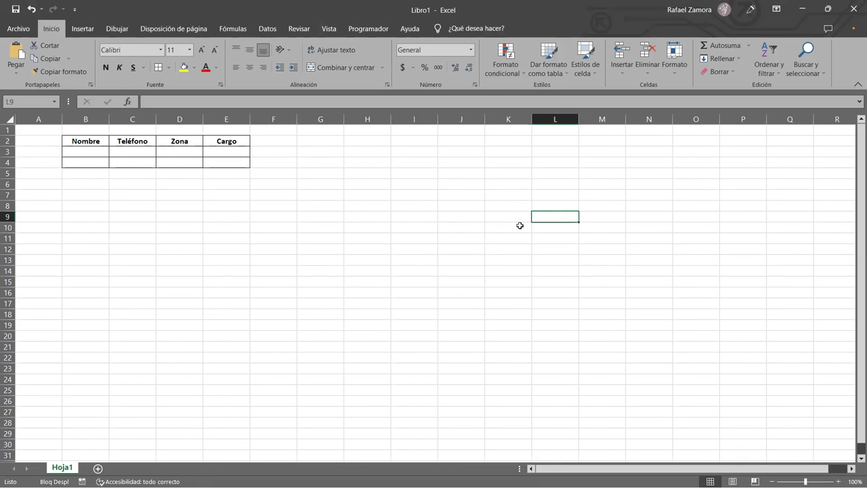
click(298, 261)
scroll(298, 262, right, 3)
scroll(298, 261, left, 1)
scroll(298, 262, left, 2)
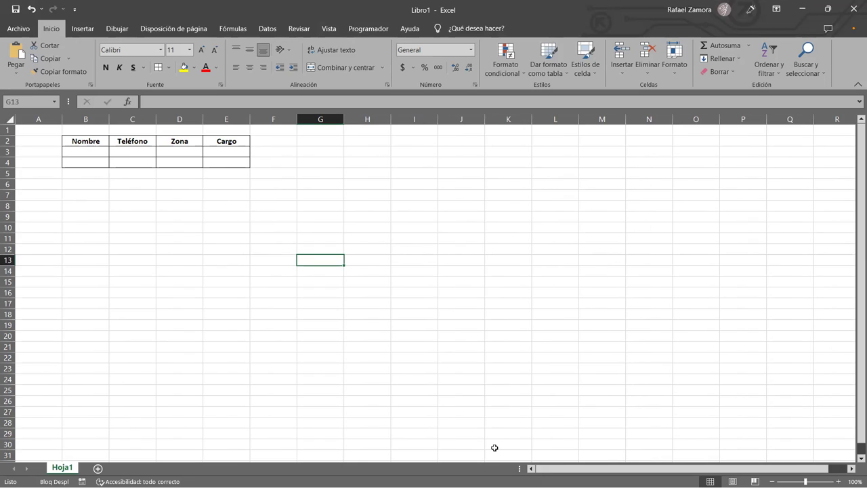
click(435, 359)
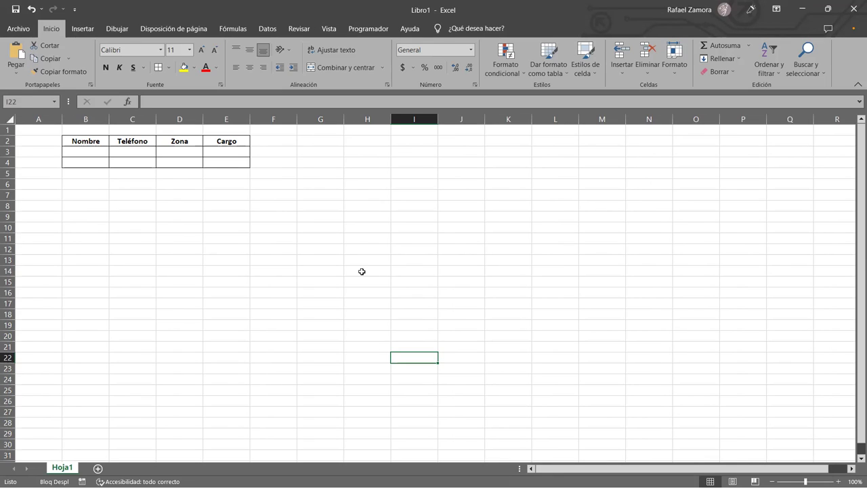
Click around empty cells in row 12 of the sheet.
click(743, 248)
click(789, 238)
click(461, 238)
click(267, 249)
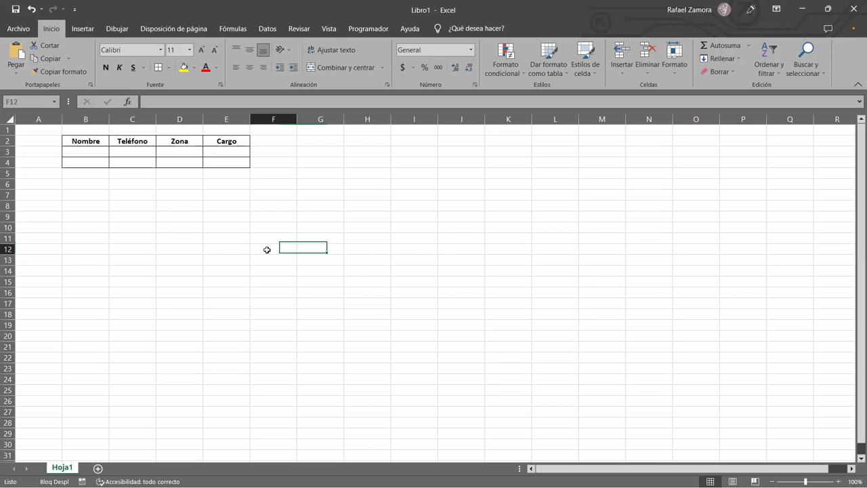
scroll(266, 250, right, 1)
click(267, 249)
shift+click(199, 245)
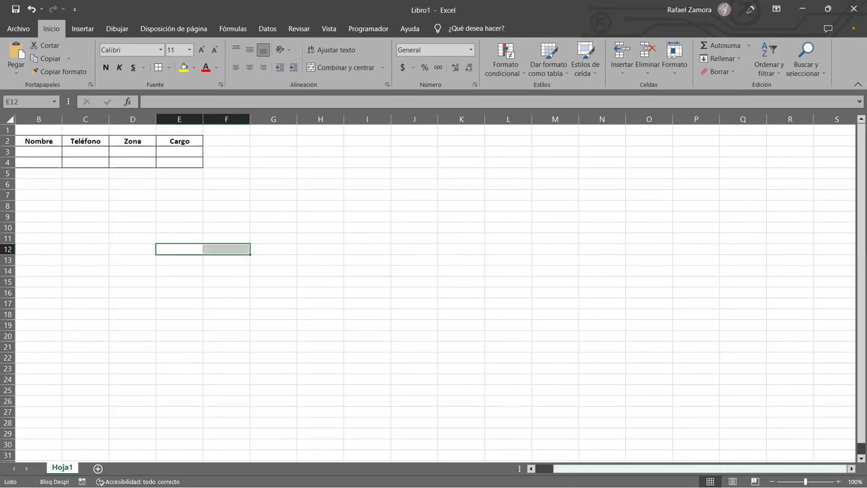
scroll(199, 246, left, 1)
Drag the column B border to the right to widen the Nombre column.
click(151, 162)
click(145, 193)
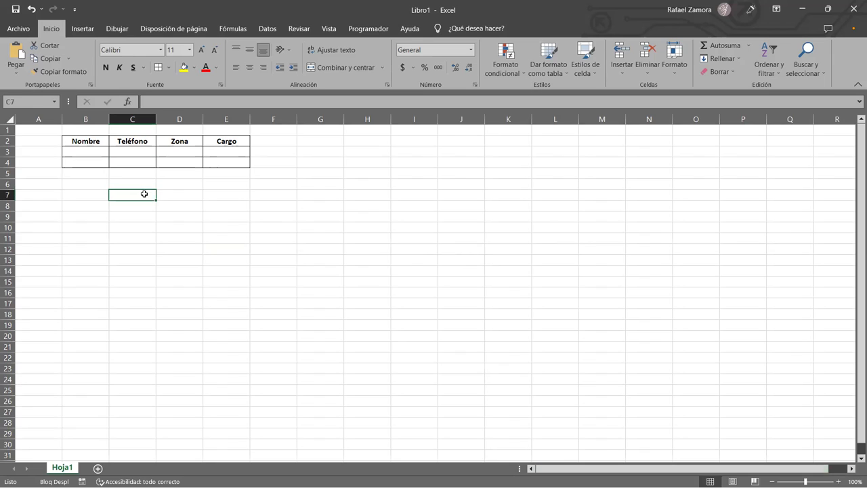
drag(109, 119, 136, 119)
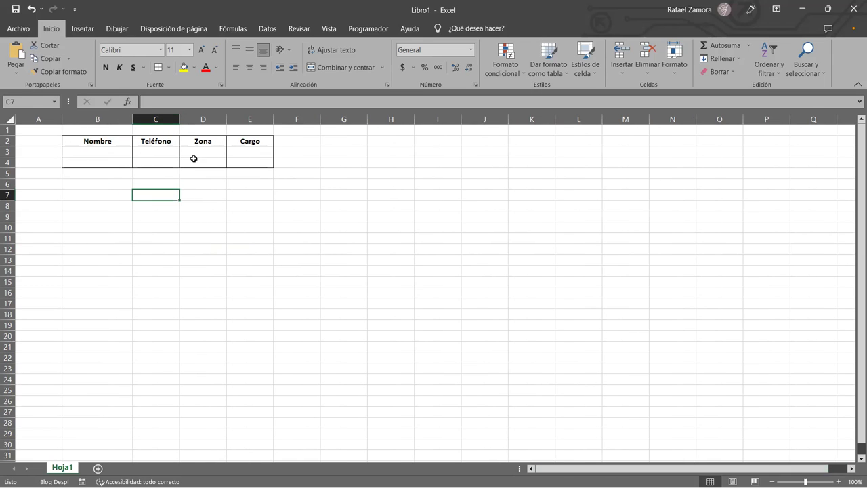
click(294, 280)
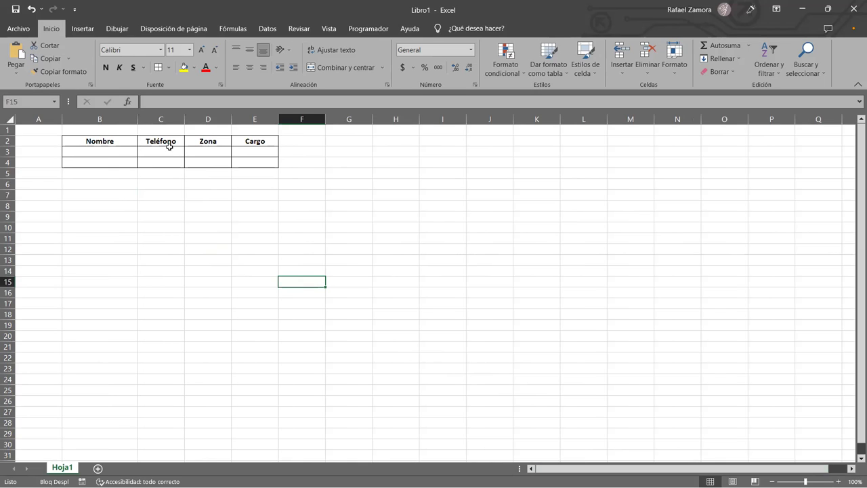
Open the Visual Basic editor from the Programador tab, toggling back and forth with Alt+F11.
click(368, 28)
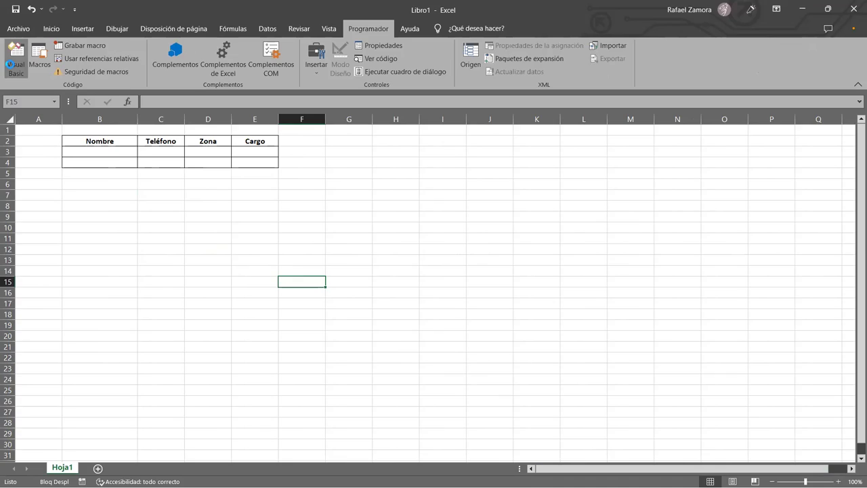
click(10, 64)
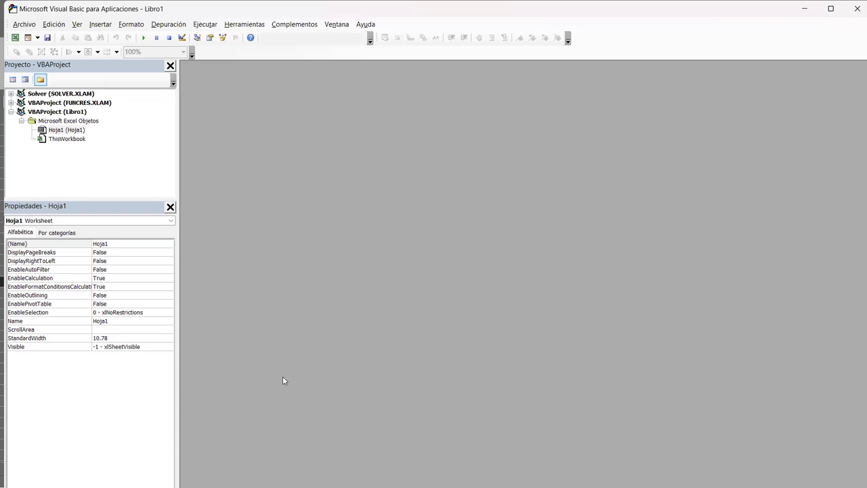
key(alt+F11)
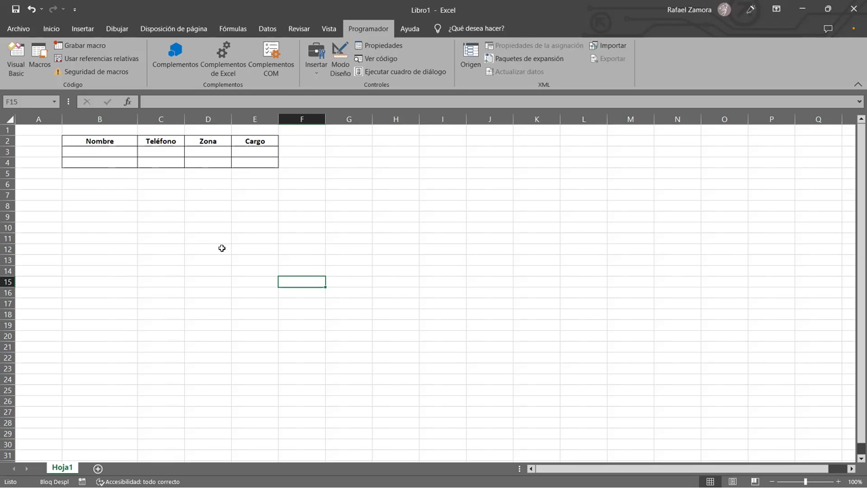
key(alt+F11)
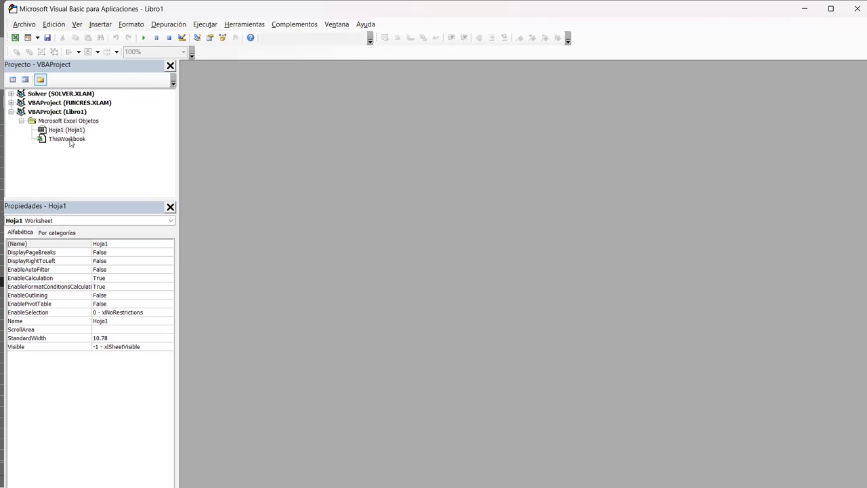
Insert a new UserForm1 into Libro1 and drag it larger to a height of 282.
click(101, 26)
click(120, 48)
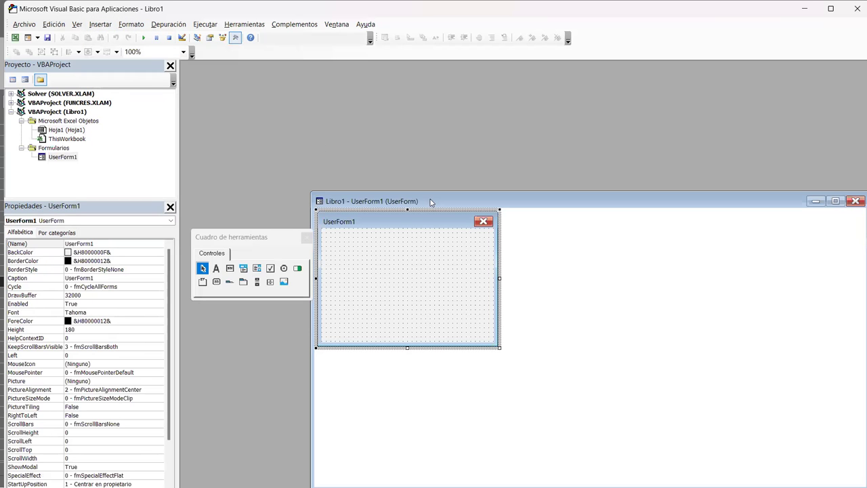
drag(430, 202, 301, 75)
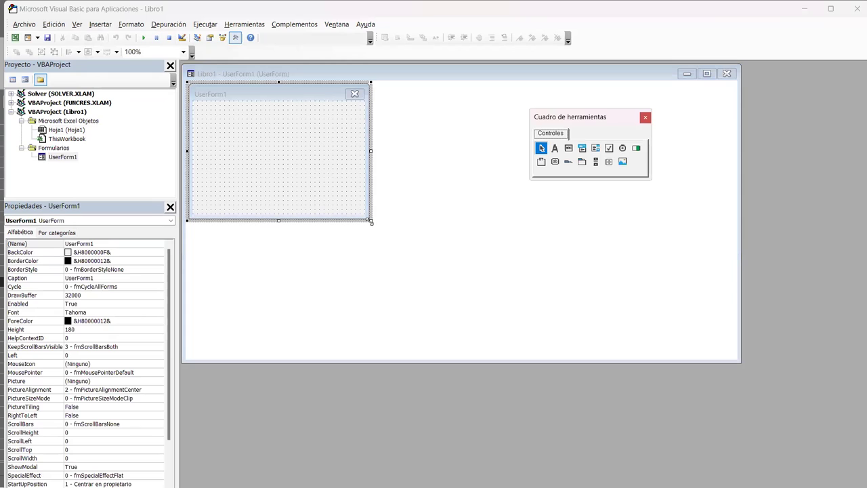
drag(369, 221, 438, 296)
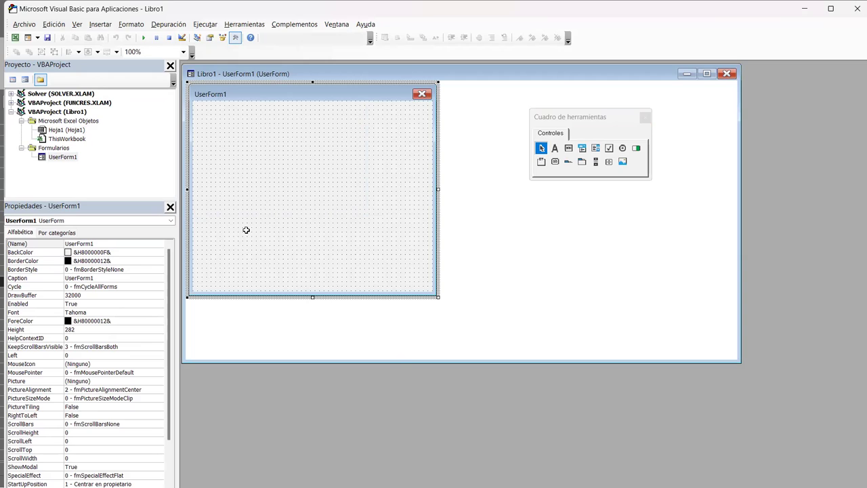
key(alt+F11)
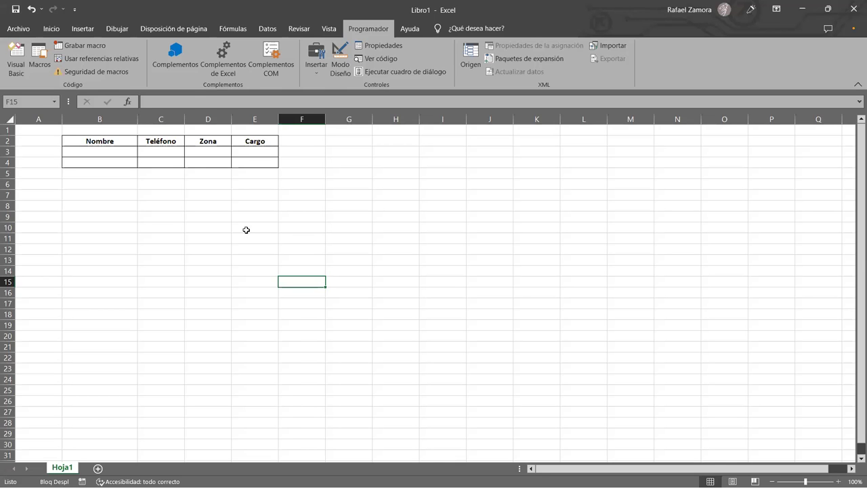
key(alt+F11)
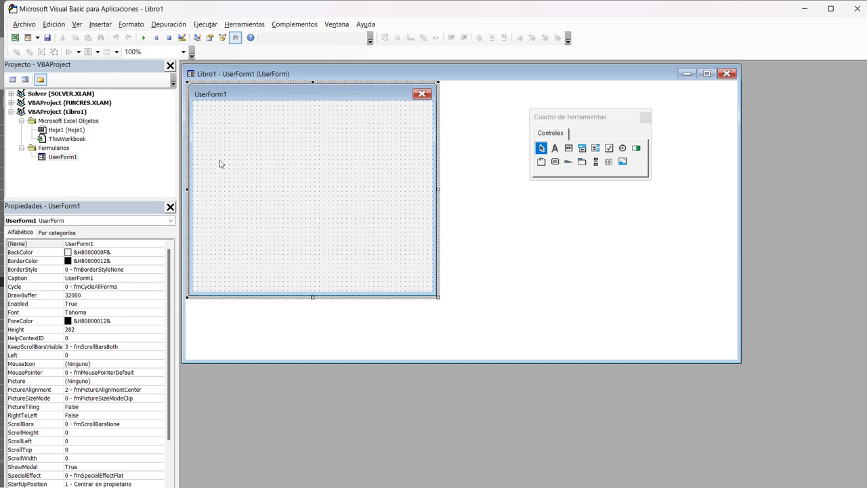
Draw a label near the form's top-left corner and set its caption to 'Nombre:'.
click(558, 154)
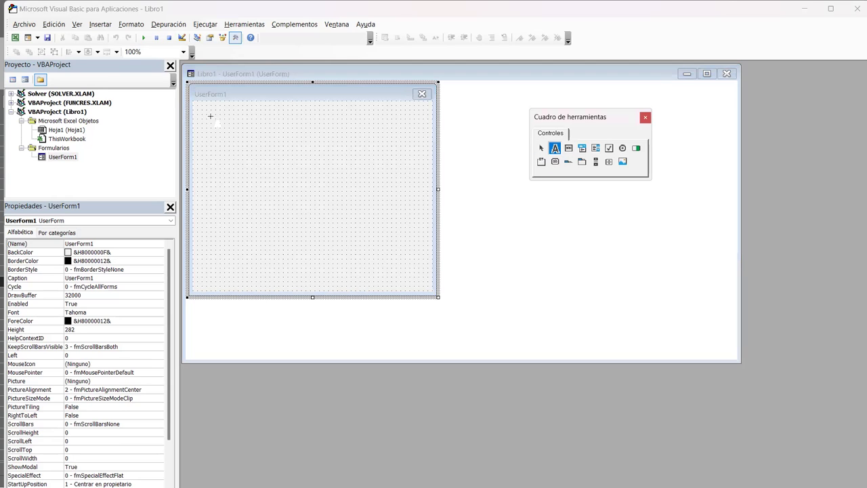
drag(206, 121, 257, 133)
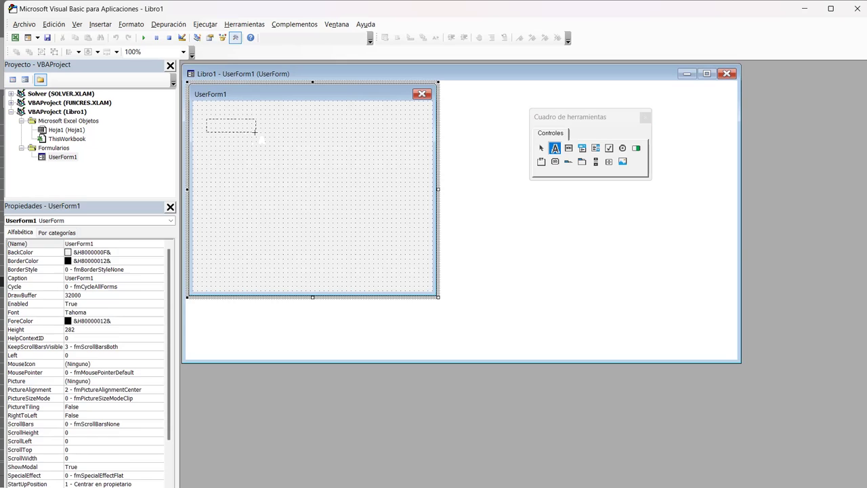
click(248, 134)
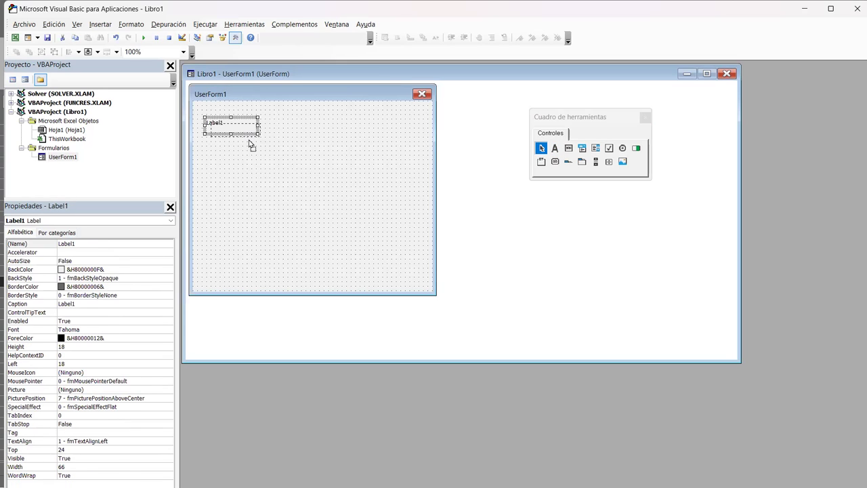
drag(249, 143, 252, 147)
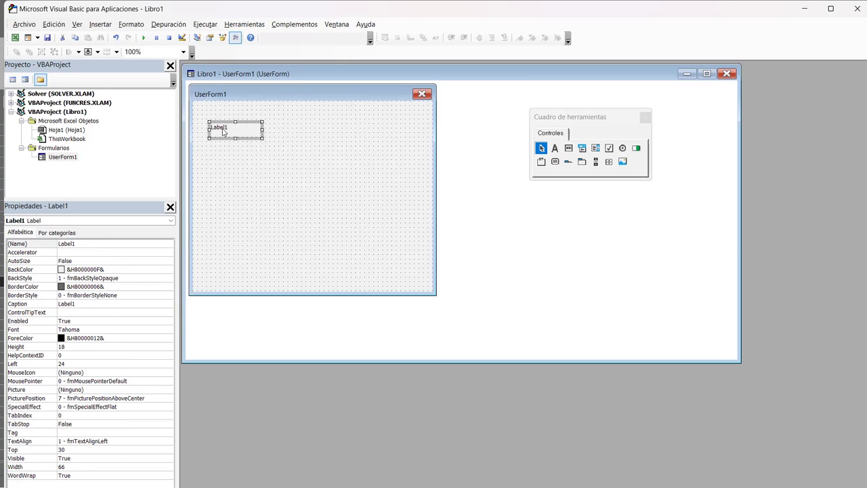
click(80, 307)
text(Nombre>)
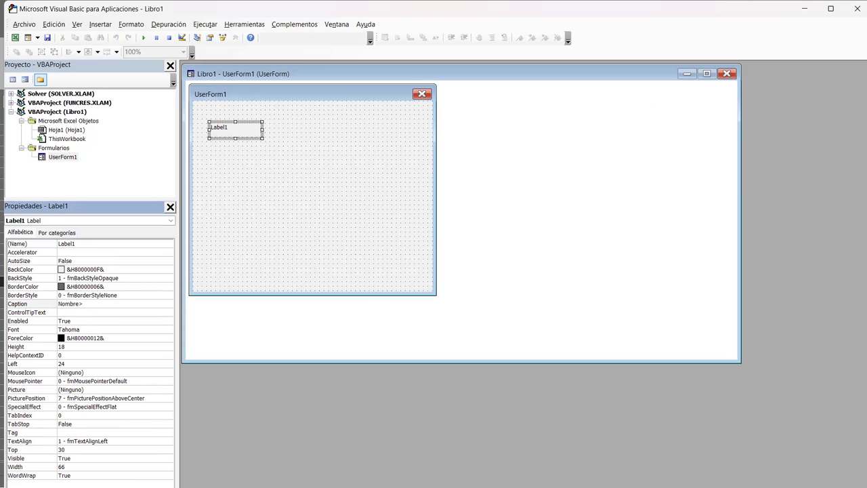
key(BackSpace)
text(:)
click(236, 129)
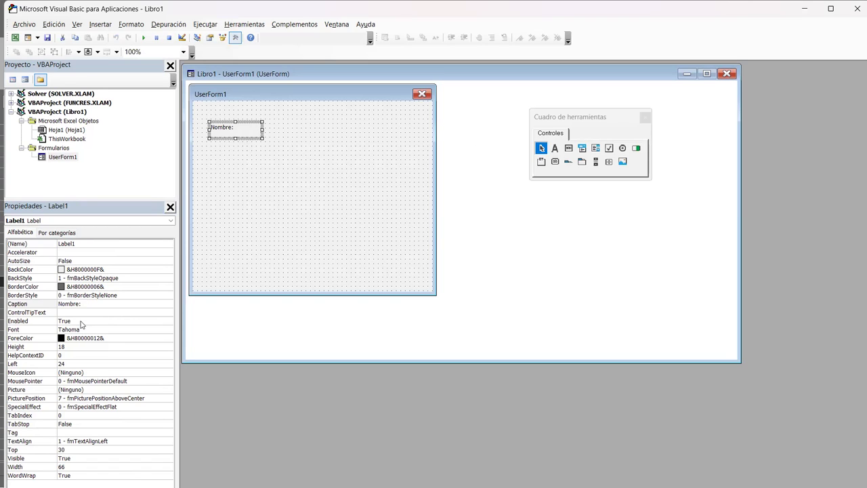
Set the label's font to bold Tahoma at size 10.
click(166, 332)
click(168, 329)
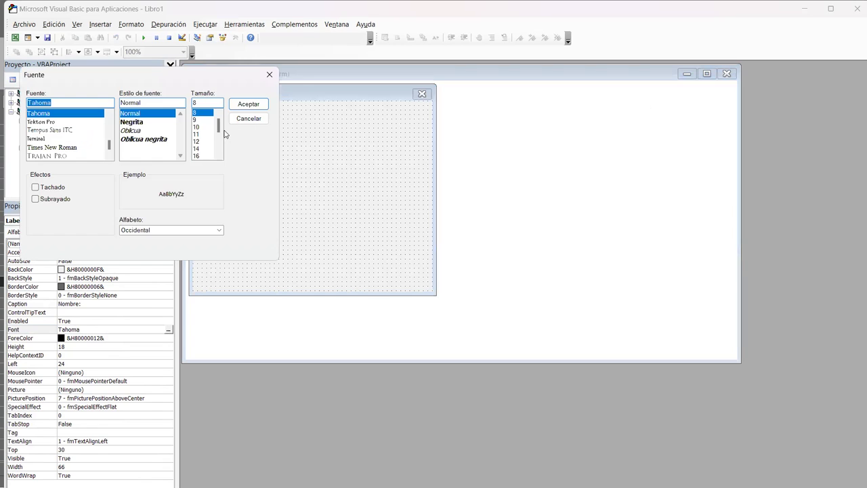
click(197, 126)
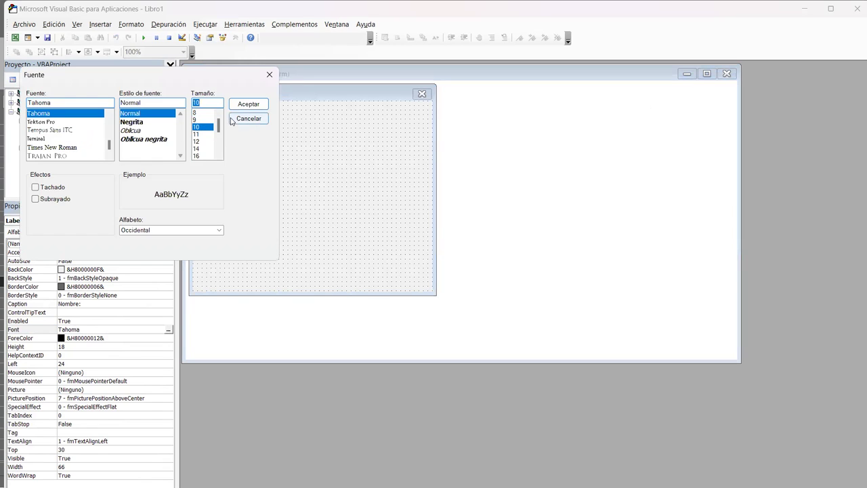
click(133, 123)
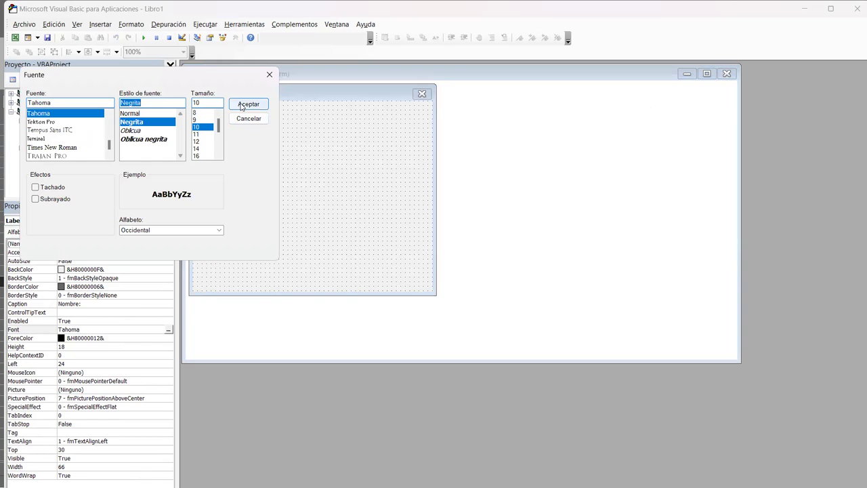
click(242, 107)
click(267, 198)
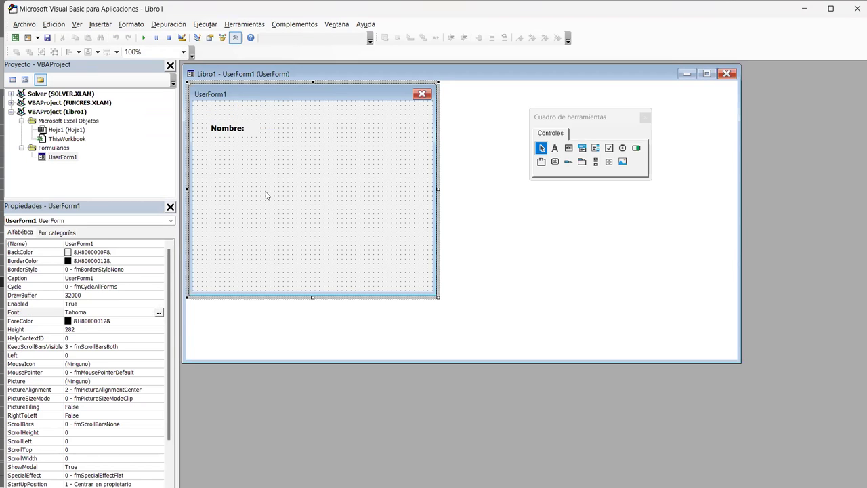
key(F5)
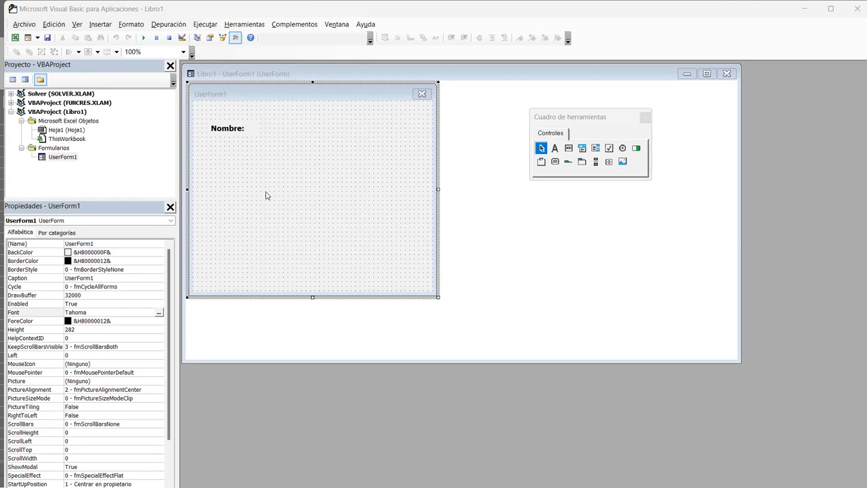
click(693, 165)
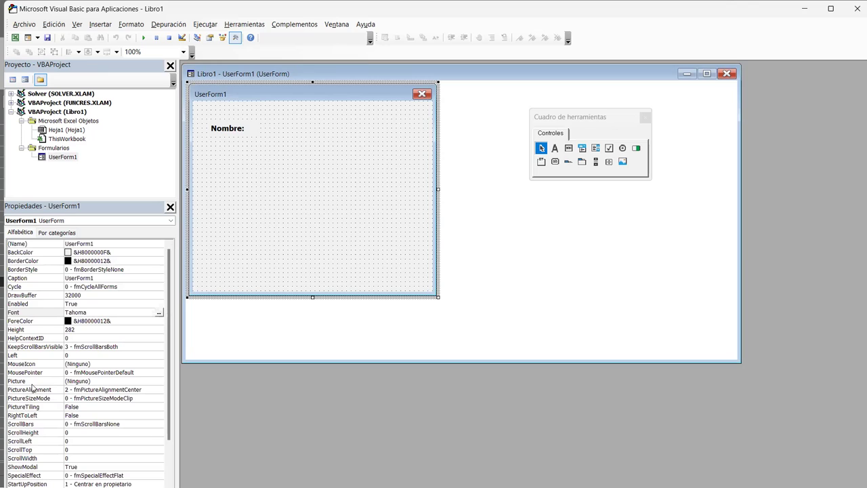
Load the blue patterned image as UserForm1's Picture and move the Nombre: label down and right.
click(160, 383)
click(161, 383)
click(130, 216)
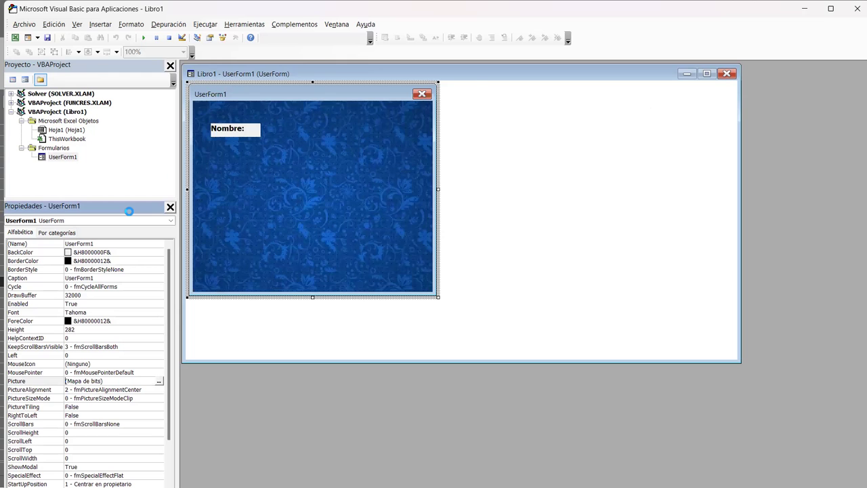
key(Tab)
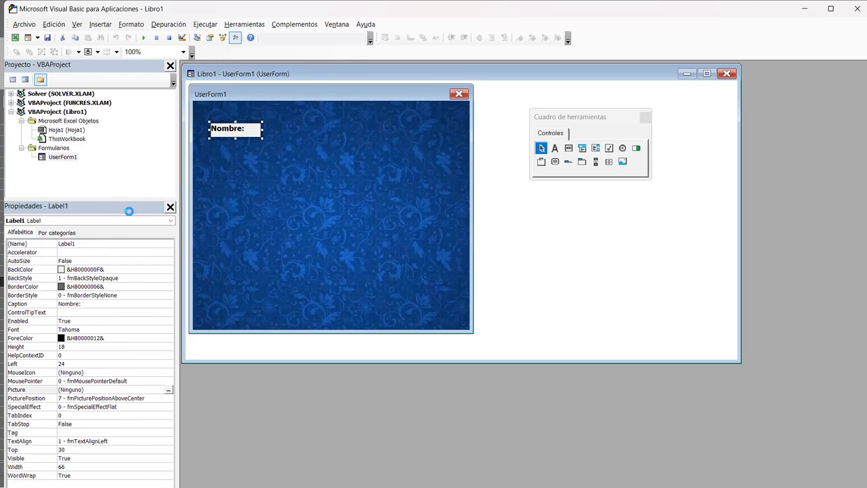
drag(236, 128, 245, 156)
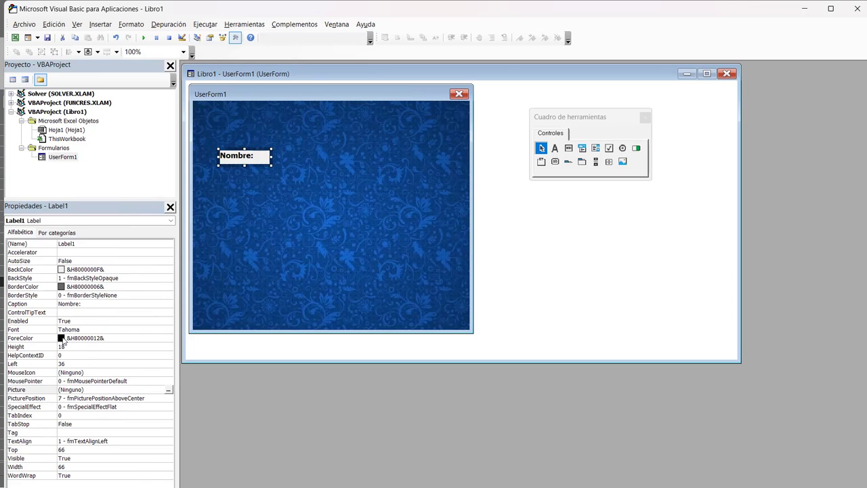
Set the Nombre: label's ForeColor to the system colour Resalte de texto (white).
double_click(20, 337)
click(13, 349)
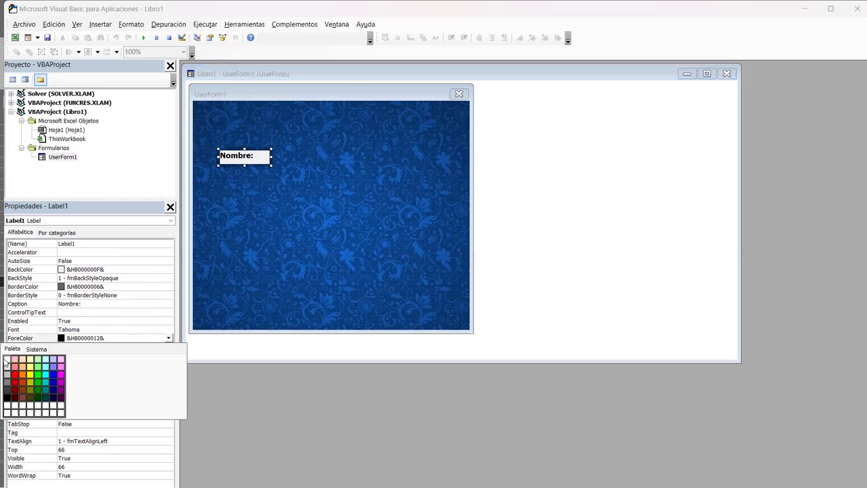
click(6, 360)
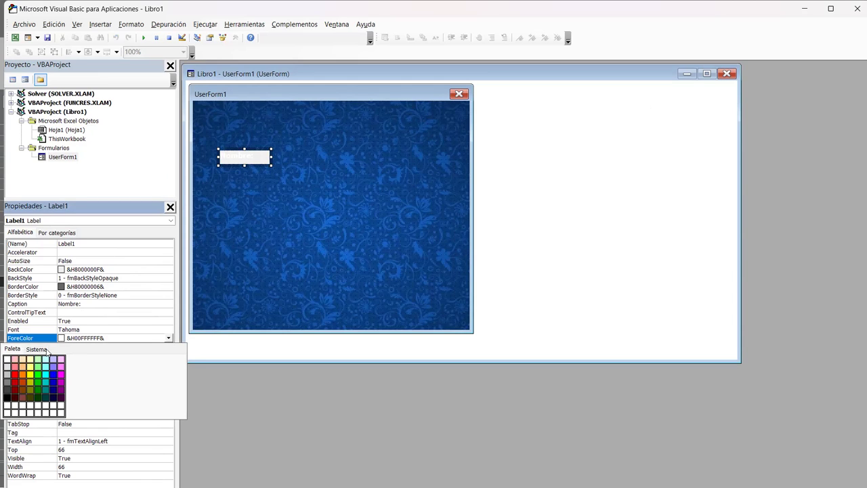
click(37, 348)
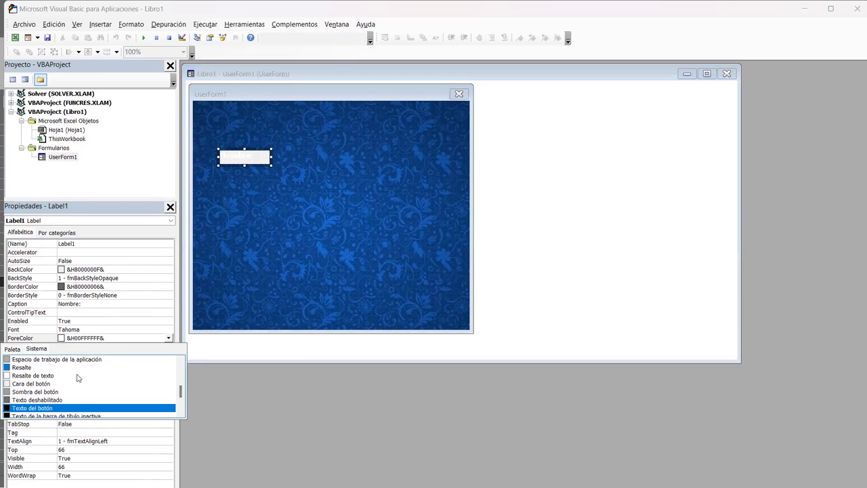
click(61, 360)
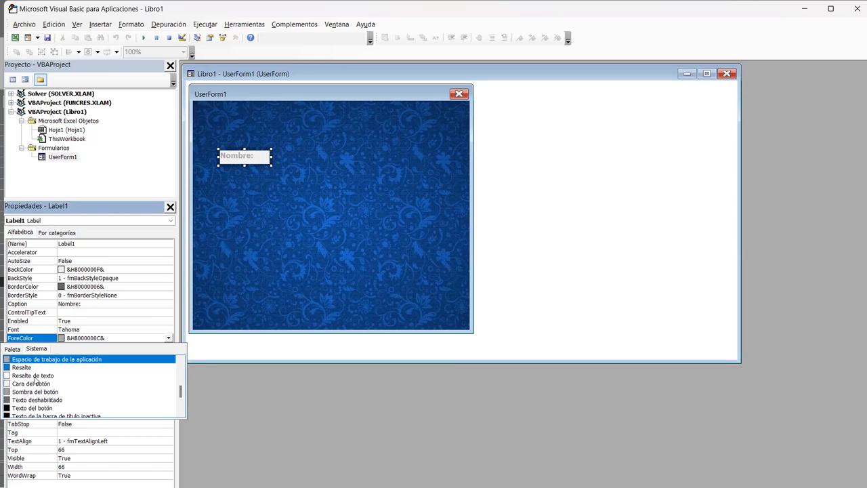
click(33, 376)
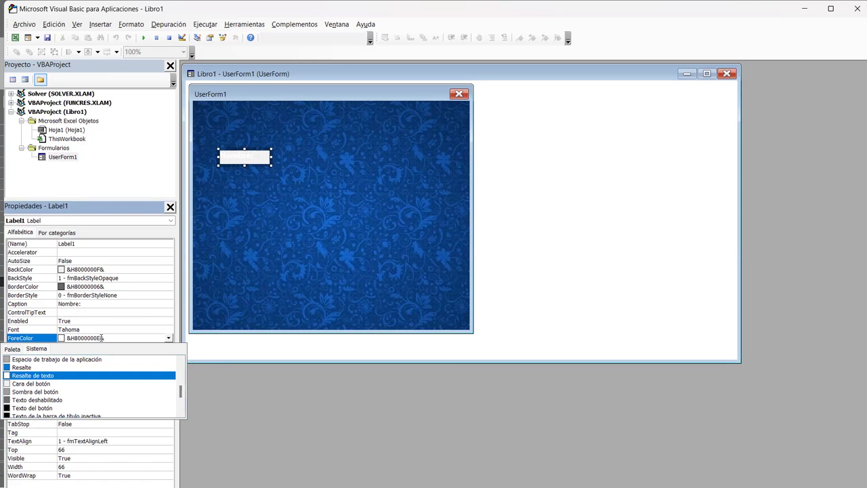
click(80, 350)
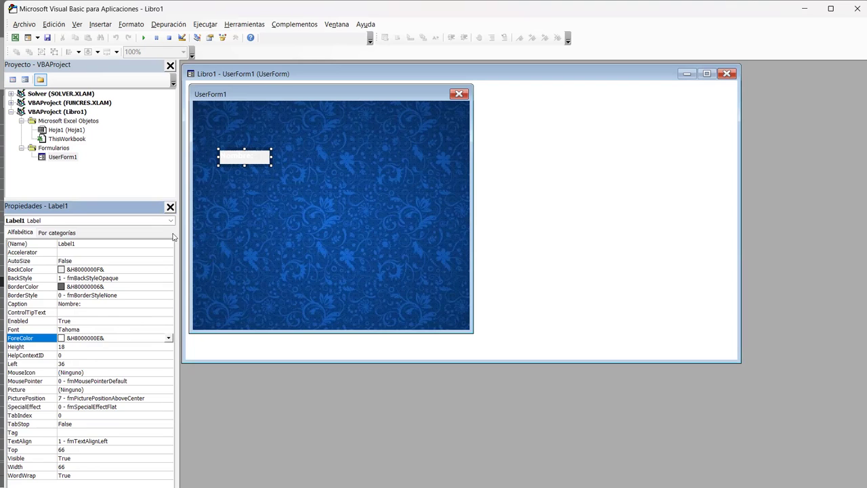
Set the label's BackStyle to 0 - fmBackStyleTransparent and nudge it left and down.
click(143, 287)
click(150, 278)
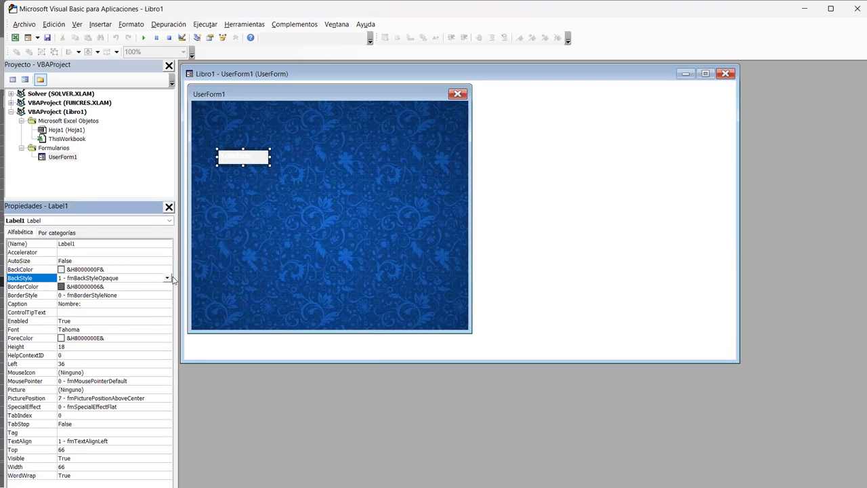
click(166, 279)
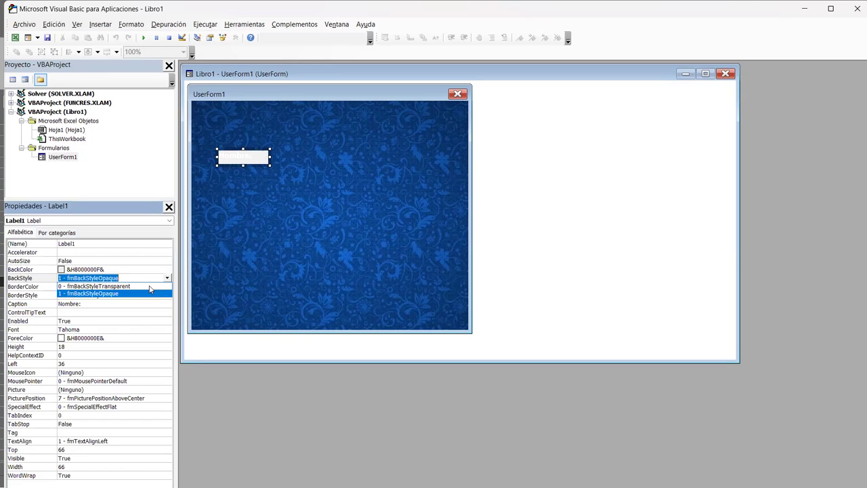
click(149, 286)
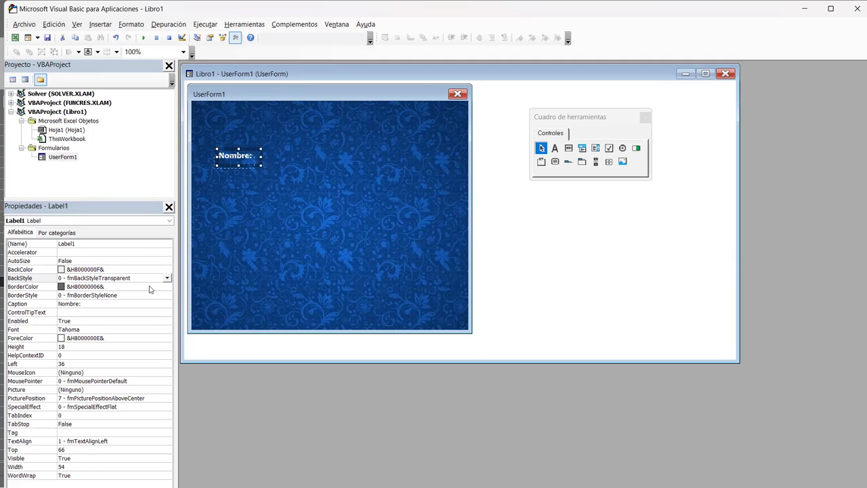
key(Left)
key(Down)
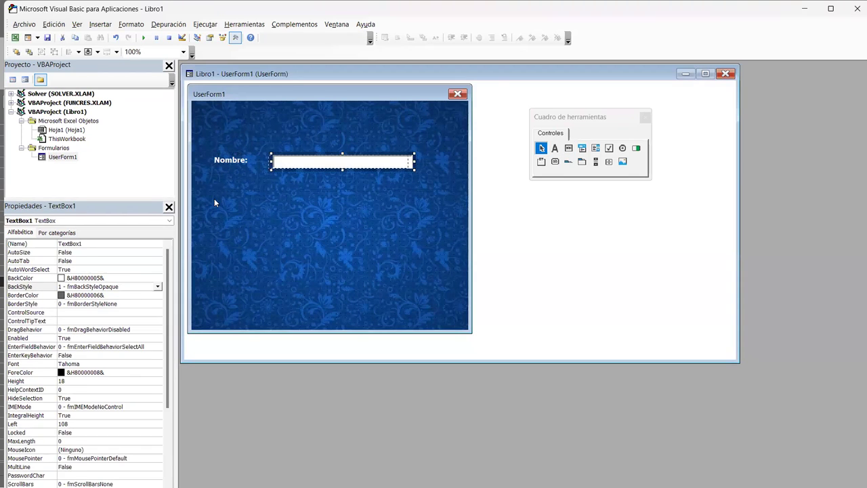
Align the Nombre text box with its label and duplicate the Nombre row one row lower.
key(Left)
key(Up)
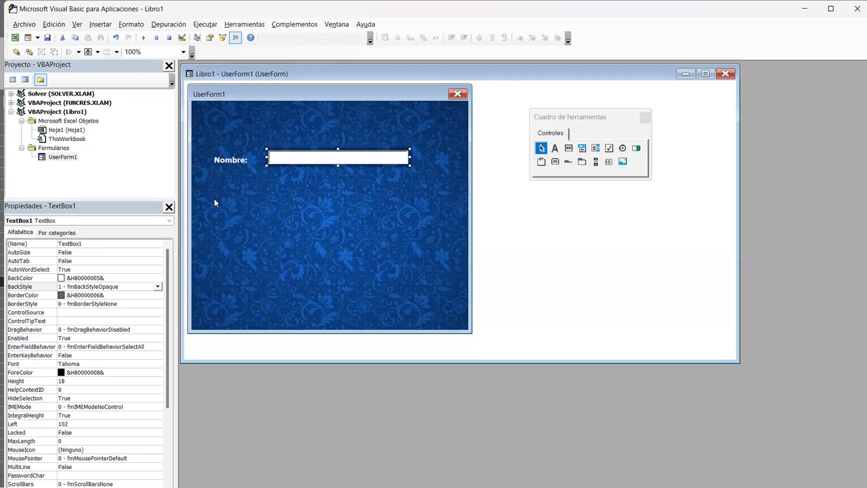
click(214, 200)
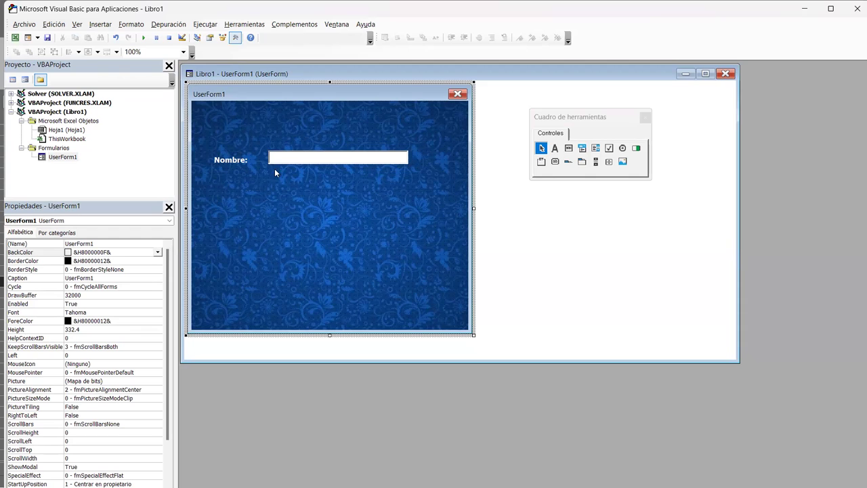
click(236, 161)
ctrl+click(295, 160)
drag(231, 162, 230, 195)
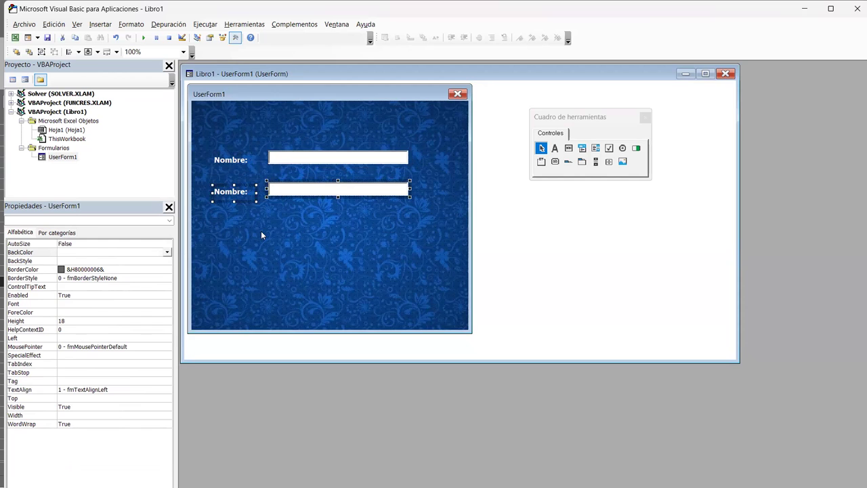
click(261, 230)
Change the copied label's caption to Teléfono:.
click(246, 192)
double_click(246, 192)
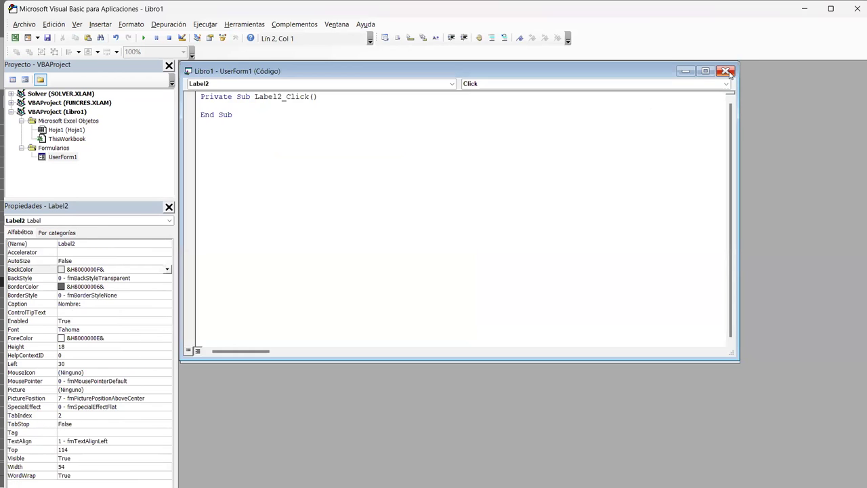
click(726, 74)
click(247, 196)
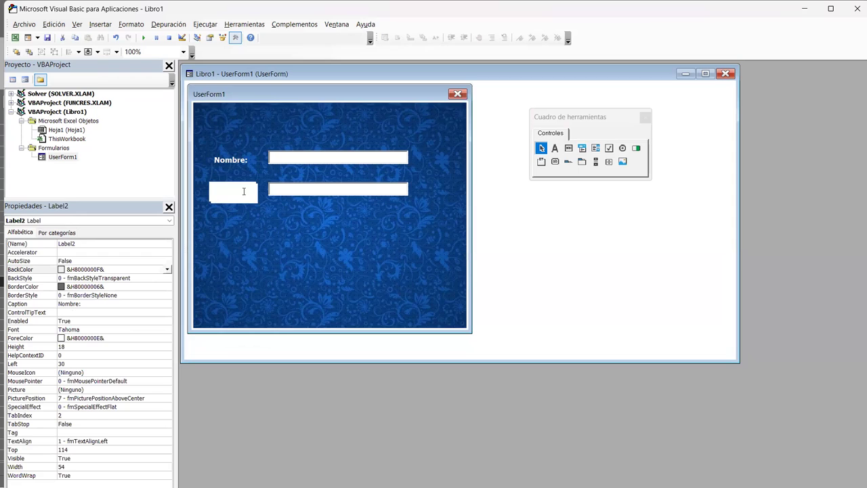
drag(246, 196, 191, 193)
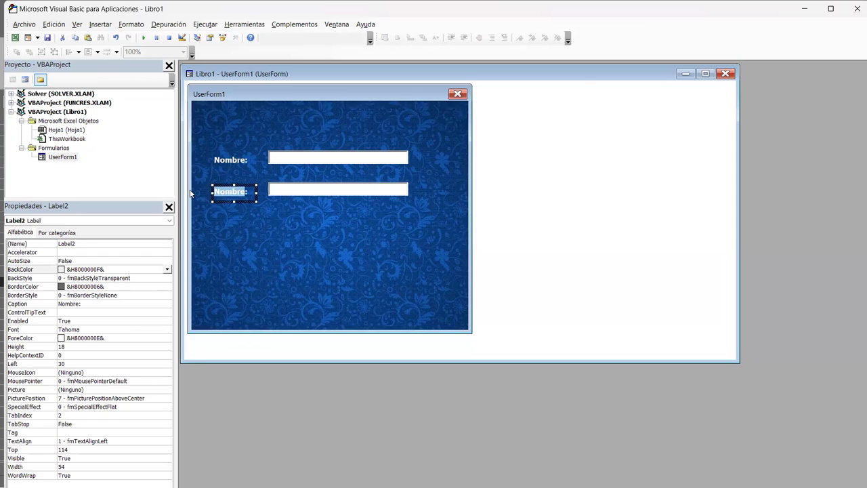
text(Teléfono:)
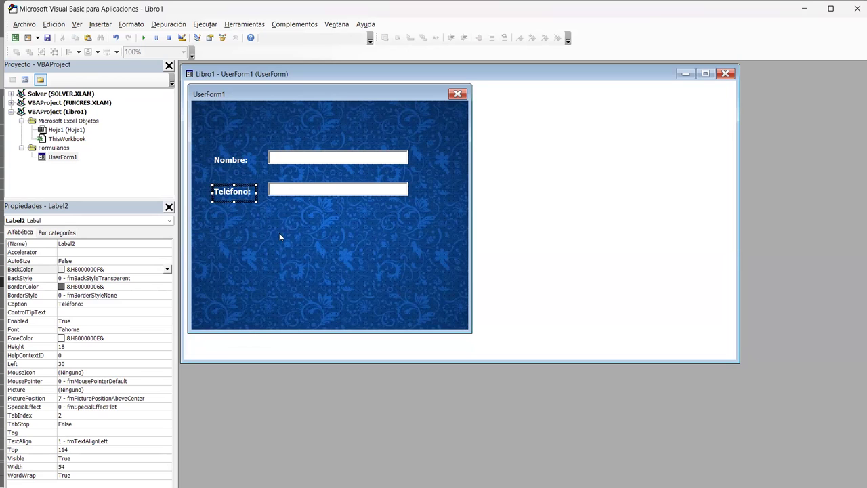
click(283, 225)
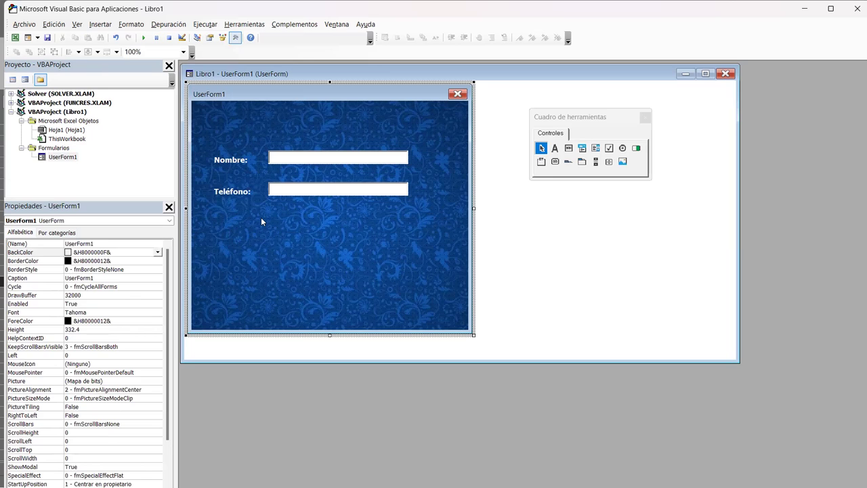
Copy the Teléfono row below, caption it Zona:, and delete its text box.
click(245, 192)
ctrl+click(296, 198)
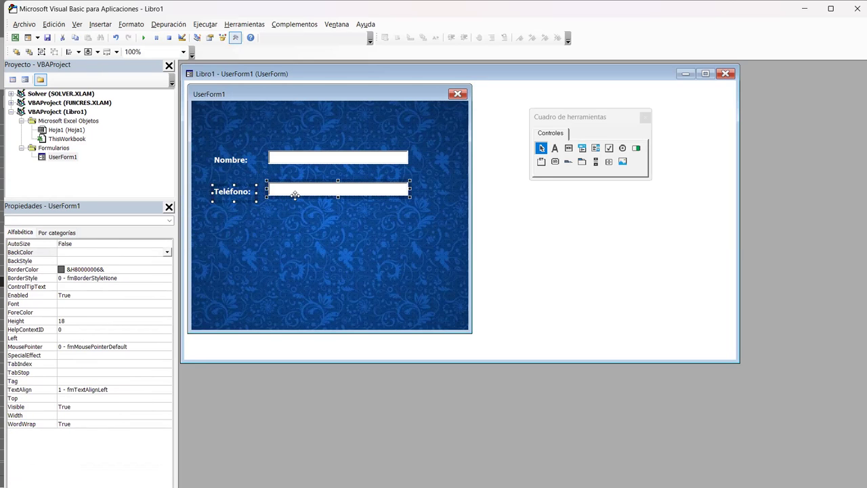
drag(295, 196, 296, 231)
click(272, 234)
click(238, 227)
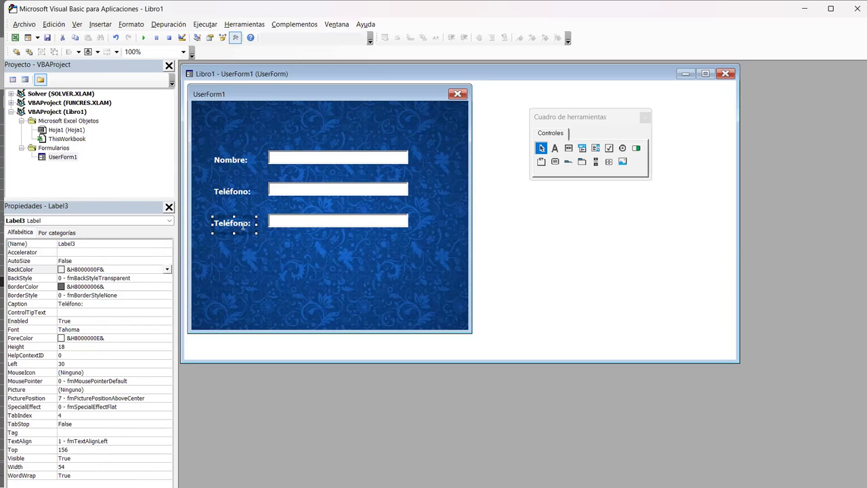
click(242, 228)
text(Zona:)
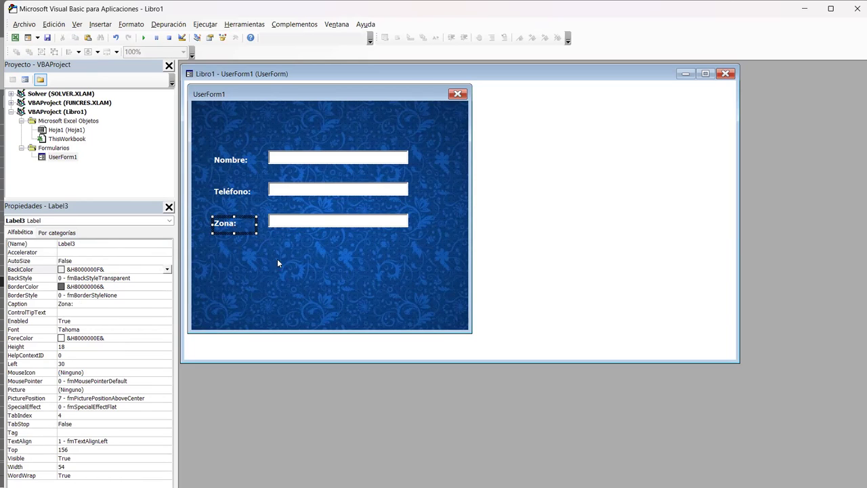
click(298, 247)
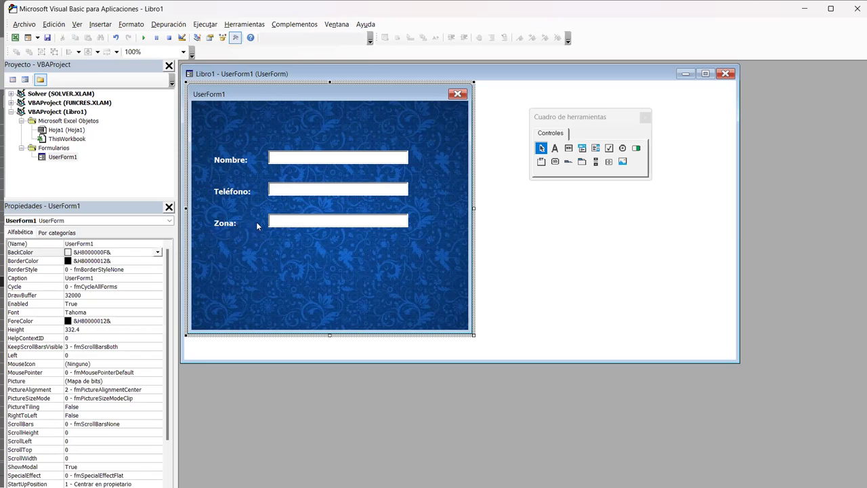
click(308, 223)
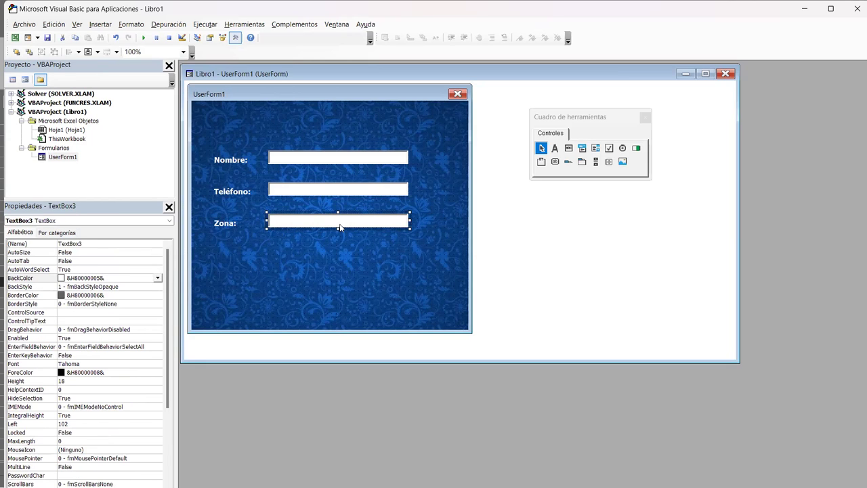
key(Delete)
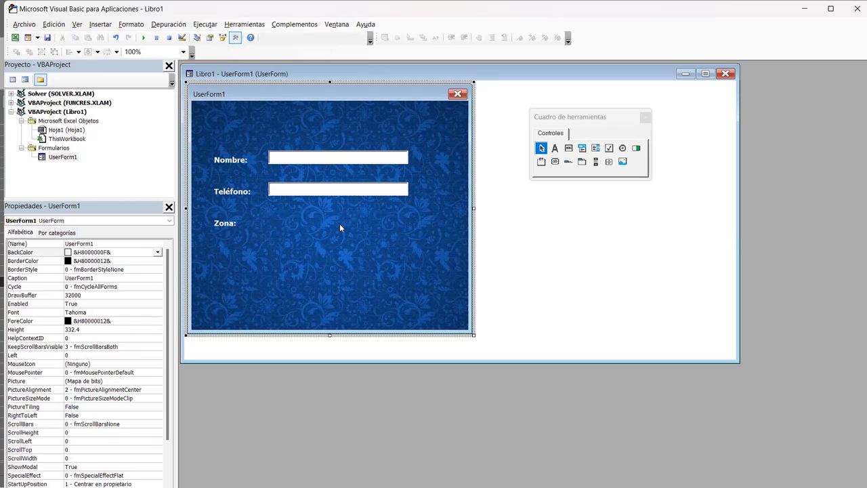
Draw a ComboBox dropdown beside the Zona: label.
click(581, 149)
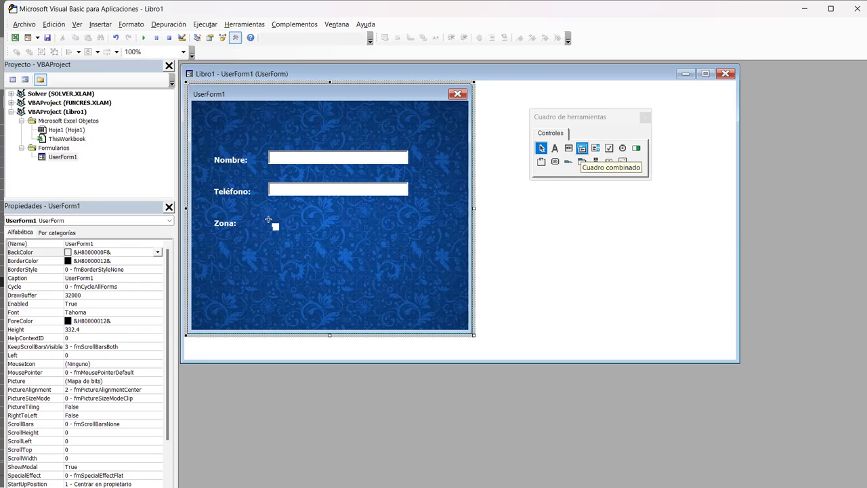
drag(266, 217, 405, 230)
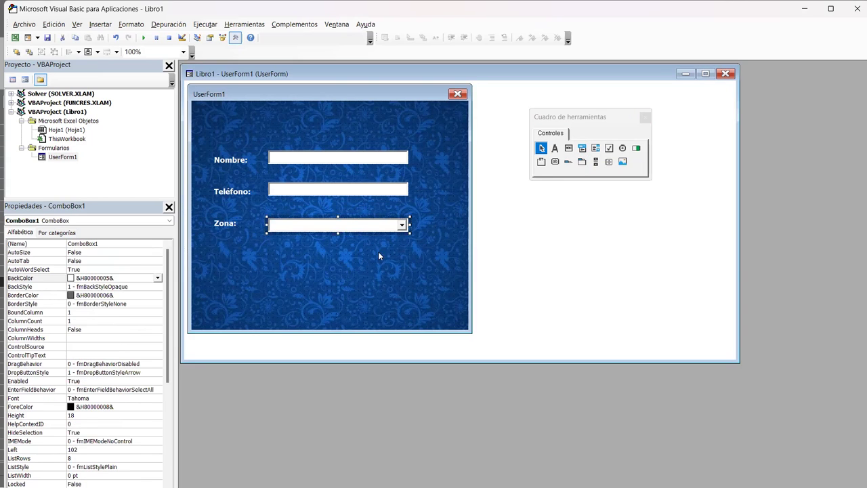
click(395, 248)
click(377, 222)
click(377, 223)
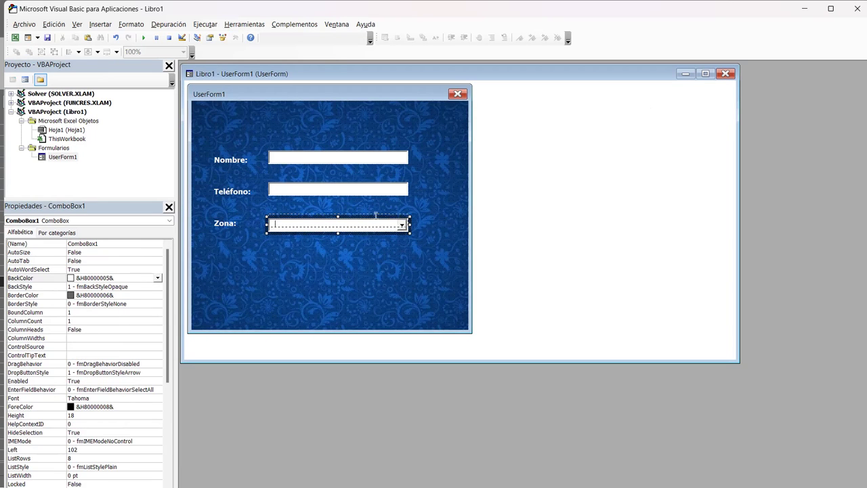
click(293, 252)
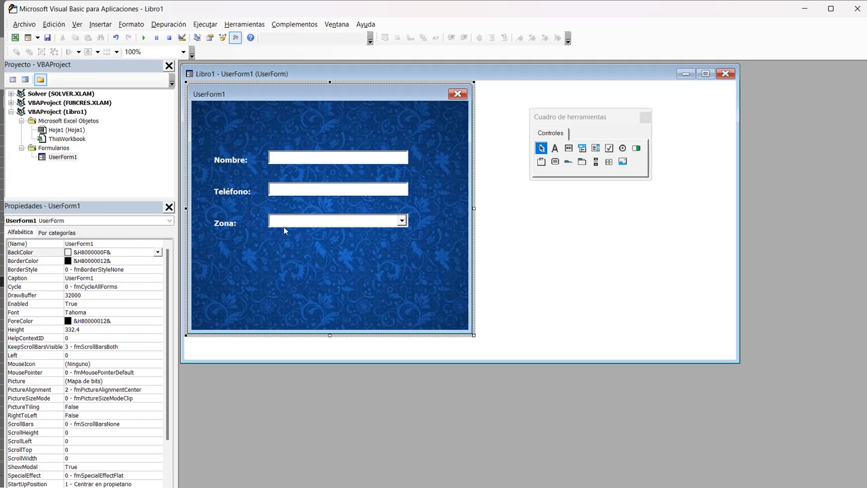
Duplicate the Zona label and dropdown below and caption the copy Cargo:.
drag(288, 249, 254, 220)
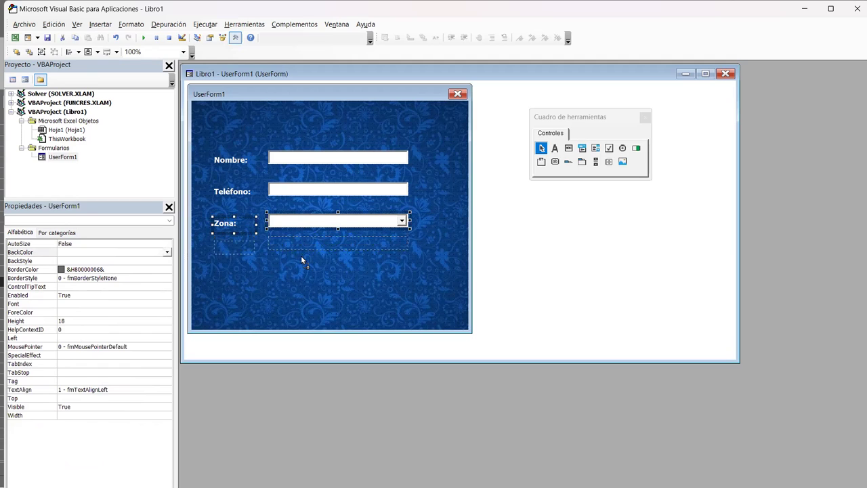
drag(302, 264, 302, 264)
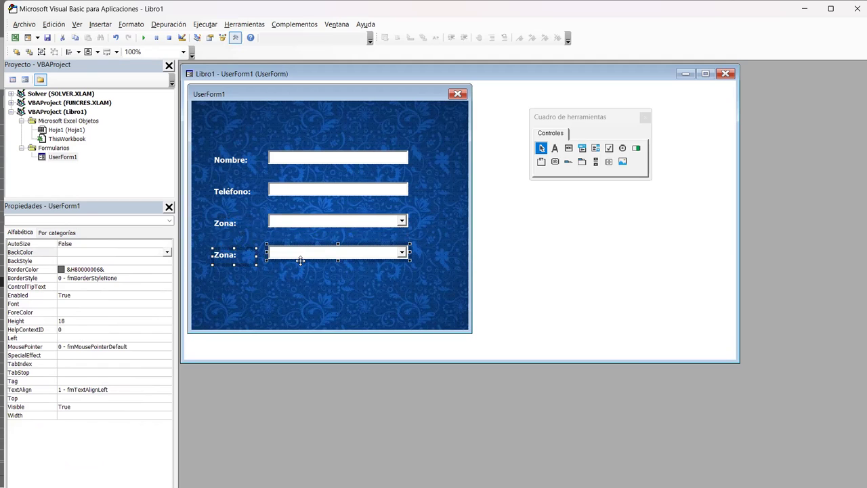
click(257, 285)
click(233, 257)
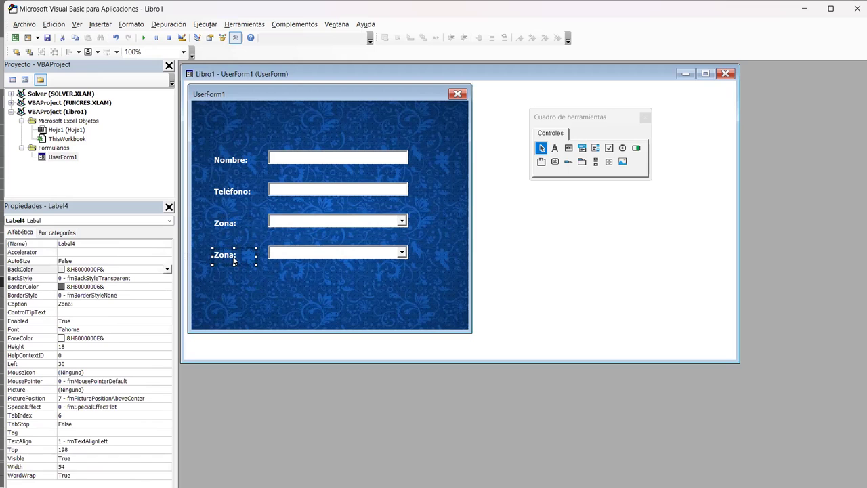
click(233, 260)
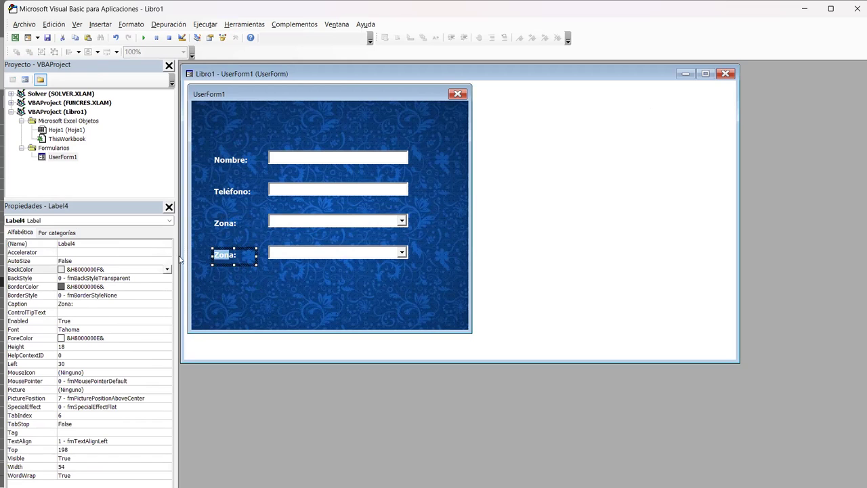
text(Caargo)
key(Delete)
click(455, 256)
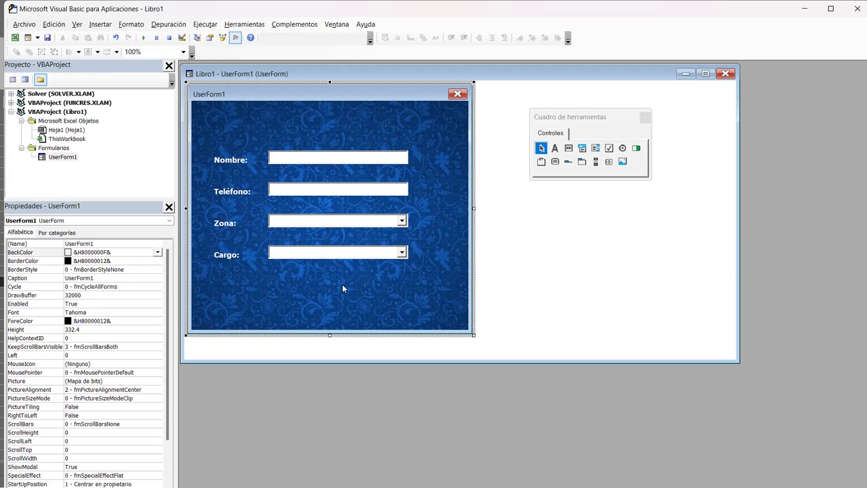
Select all four label-and-field rows and reposition them together on the form.
drag(365, 285, 221, 152)
drag(302, 157, 319, 171)
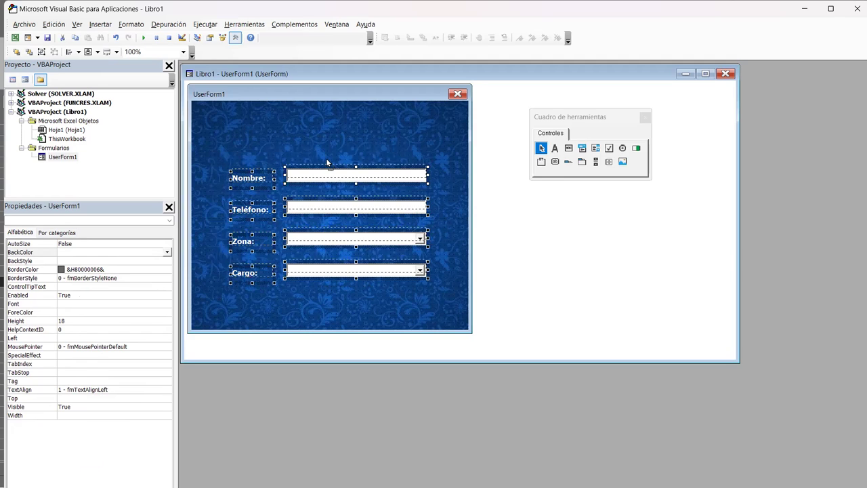
drag(327, 167, 326, 158)
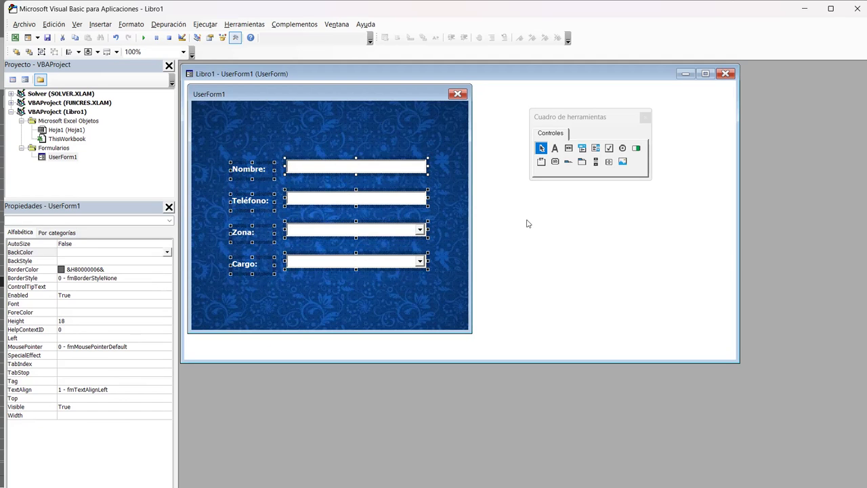
click(386, 288)
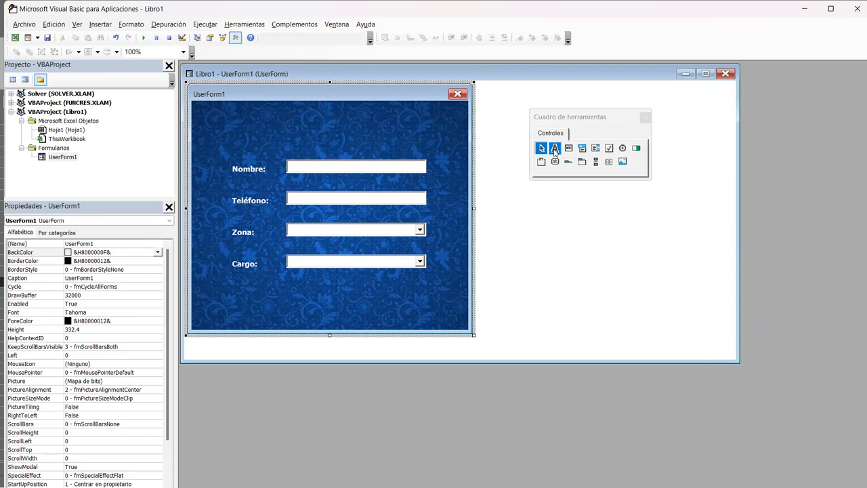
Draw a label across the top of the form captioned DATOS PERSONALES.
click(554, 151)
drag(232, 111, 427, 139)
drag(427, 140, 431, 142)
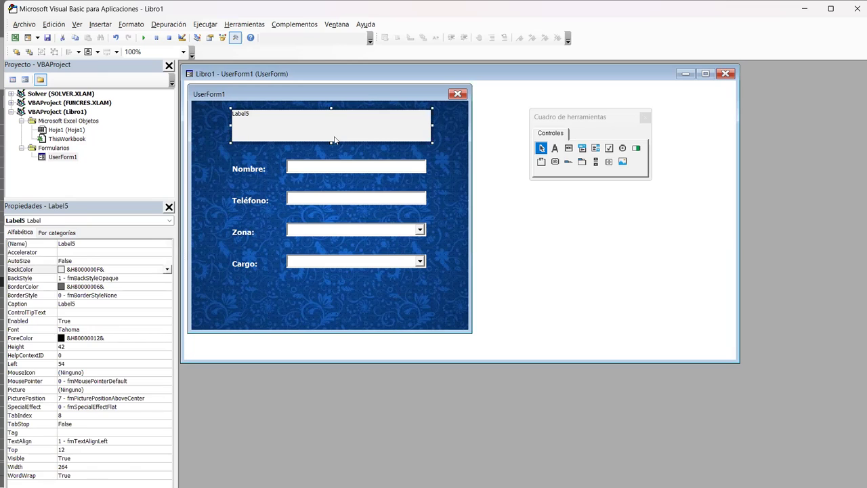
click(82, 304)
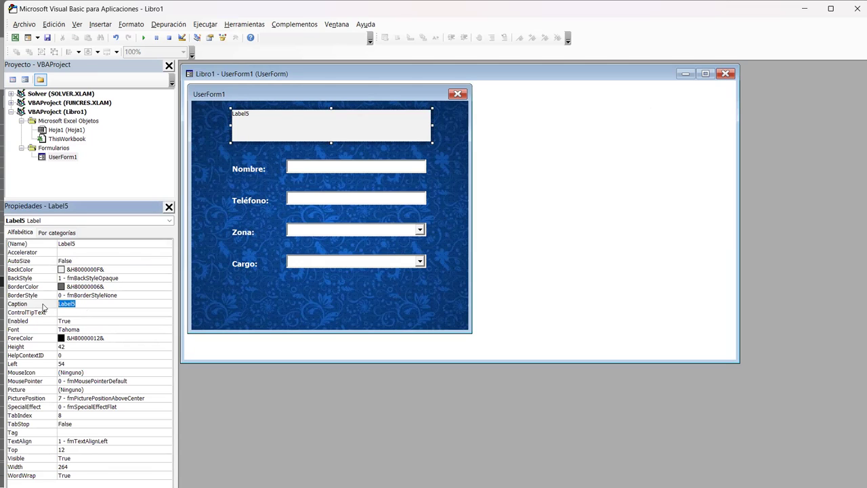
text(DATOS )
text(PERSONALES)
Set the heading's font to Bernard MT Condensed at size 20.
click(101, 330)
click(166, 331)
scroll(97, 145, down, 1)
scroll(97, 143, down, 1)
scroll(97, 136, down, 1)
scroll(97, 136, down, 1)
scroll(86, 134, down, 2)
scroll(86, 135, down, 1)
scroll(87, 135, down, 1)
scroll(86, 135, down, 1)
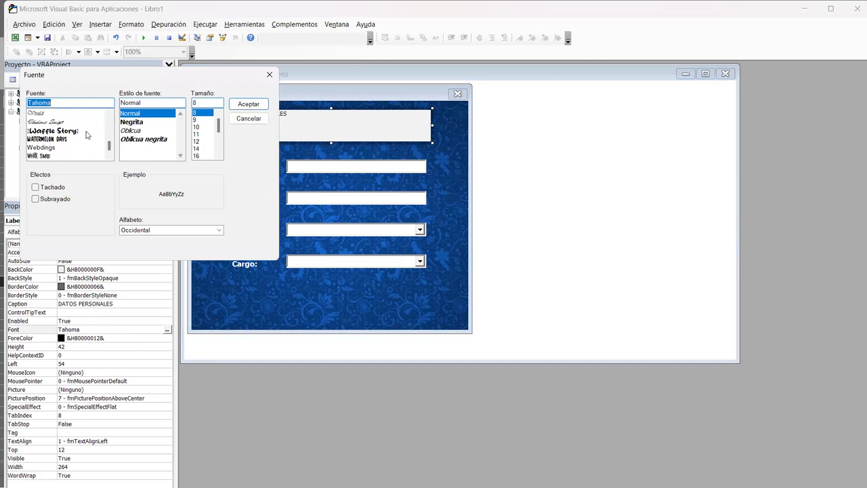
scroll(86, 135, down, 1)
scroll(87, 134, down, 1)
scroll(97, 151, up, 4)
scroll(97, 152, up, 5)
scroll(68, 139, up, 5)
scroll(72, 139, down, 2)
scroll(72, 143, down, 1)
scroll(73, 148, down, 1)
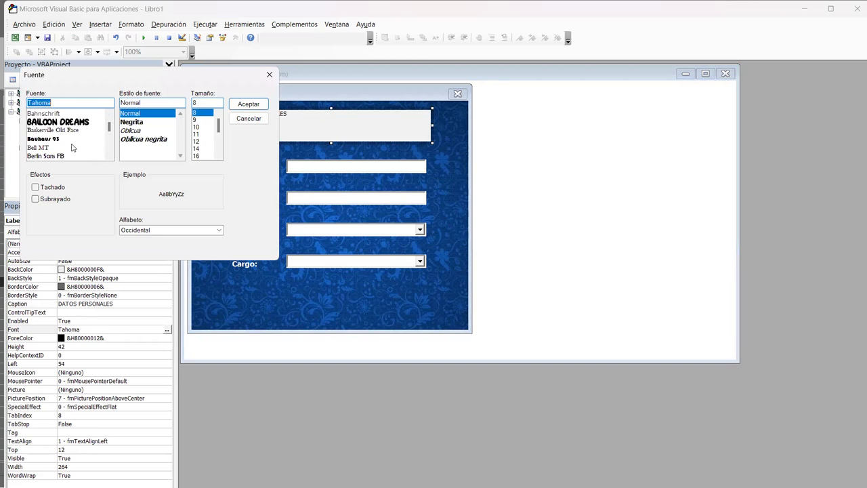
scroll(61, 144, down, 1)
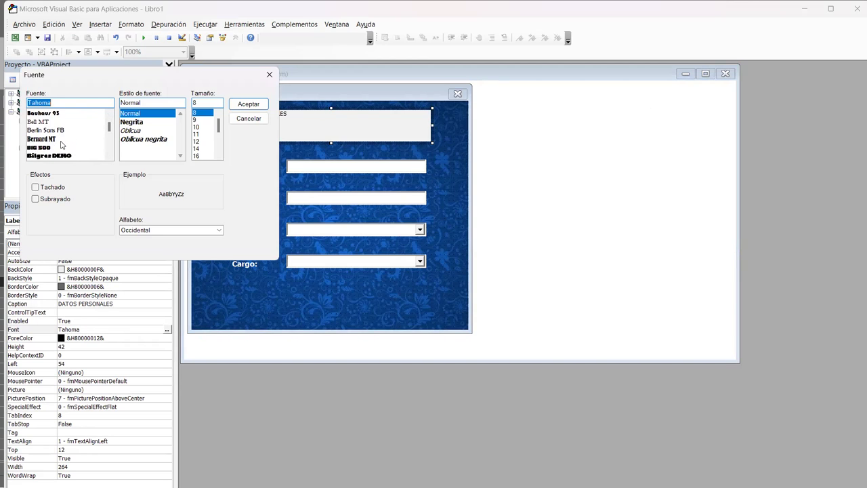
click(52, 140)
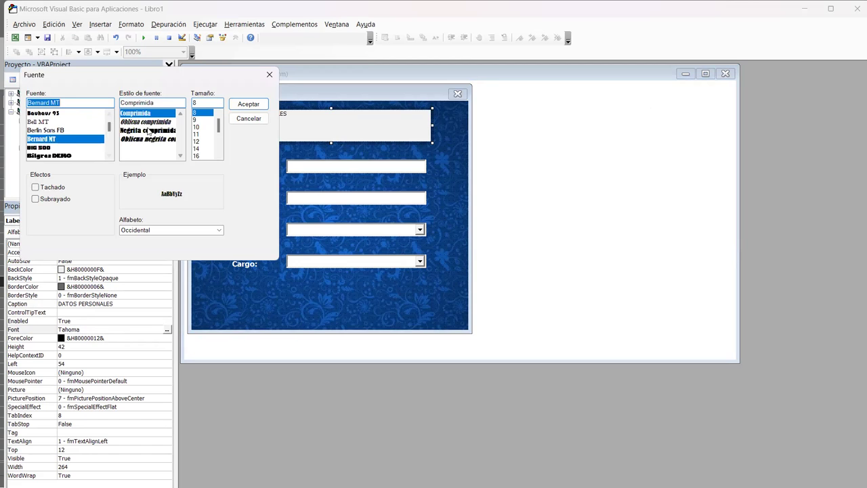
click(198, 148)
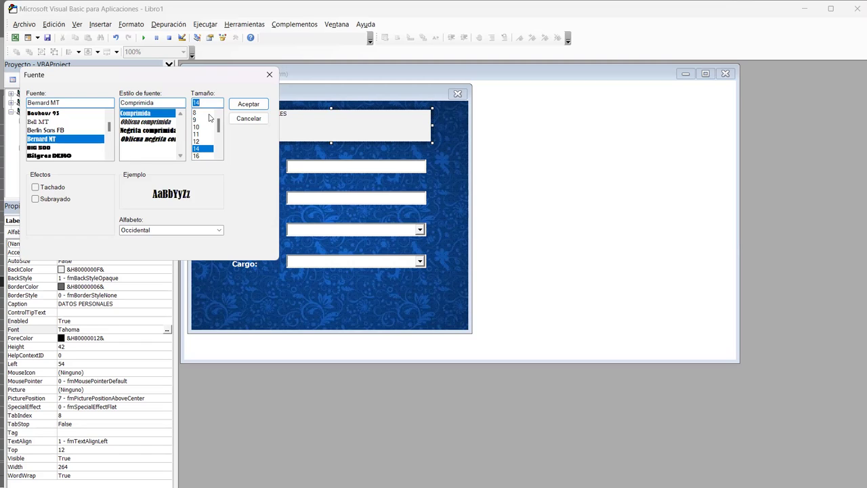
click(247, 108)
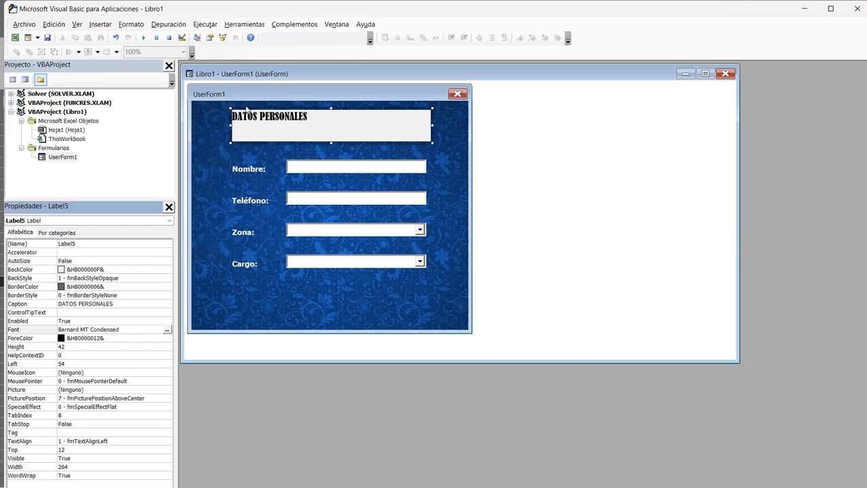
click(168, 330)
click(203, 133)
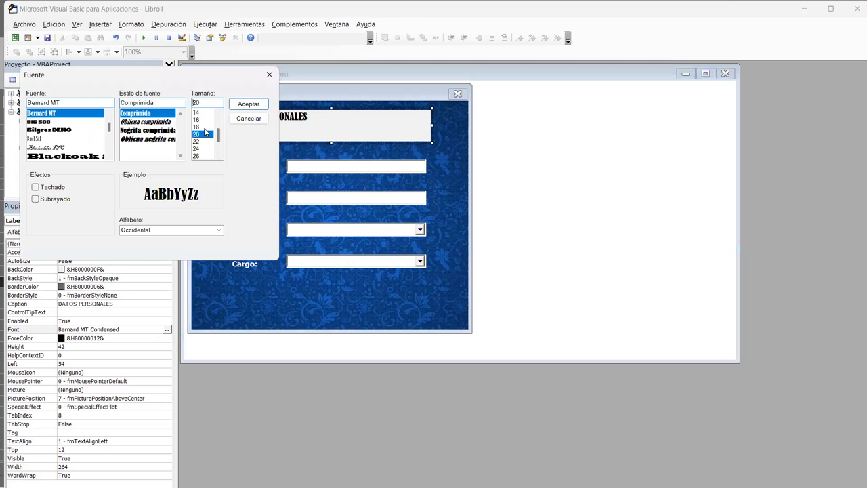
click(248, 104)
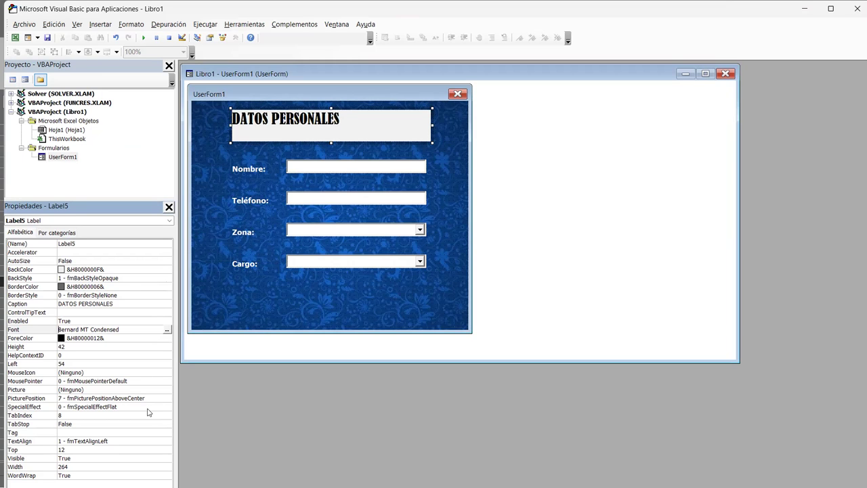
Center the DATOS PERSONALES heading text and colour it yellow.
click(147, 441)
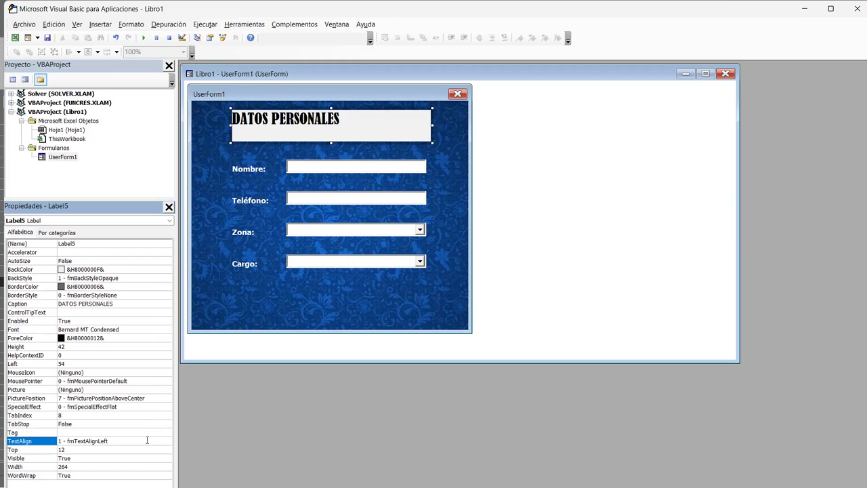
click(167, 441)
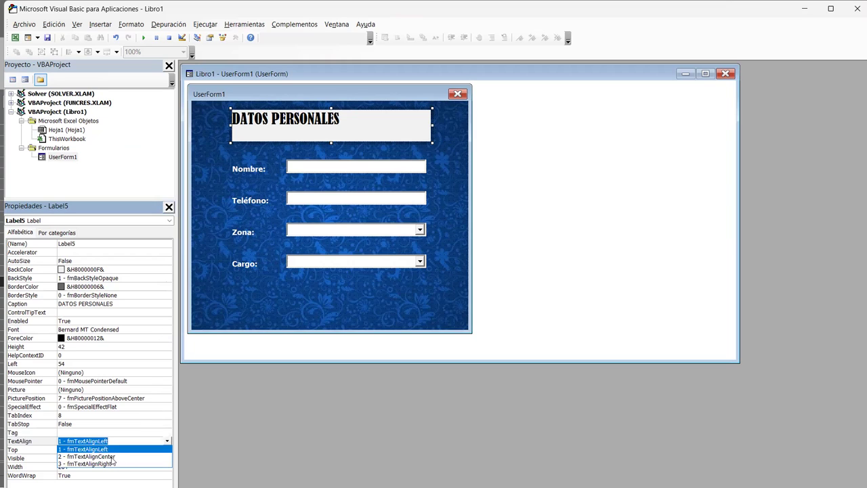
click(95, 457)
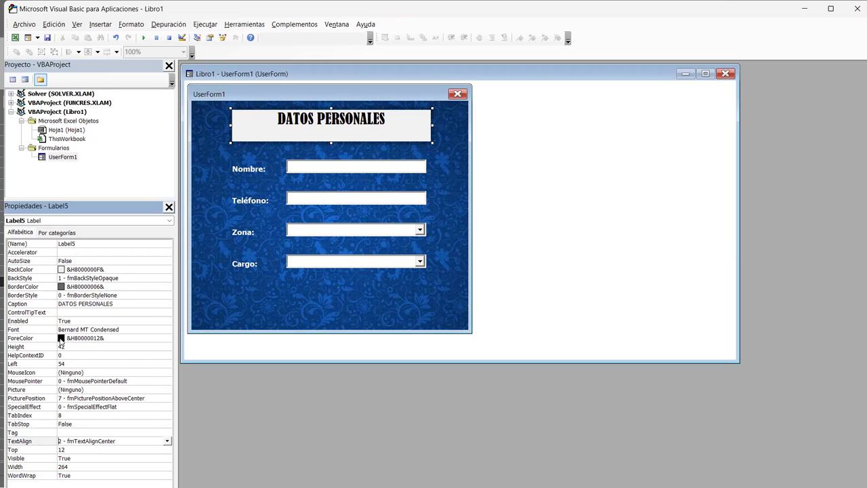
click(60, 340)
click(61, 337)
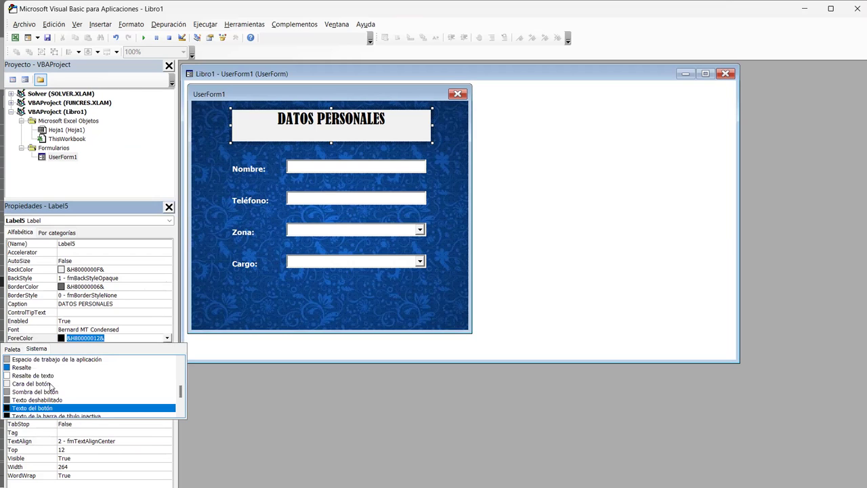
click(12, 348)
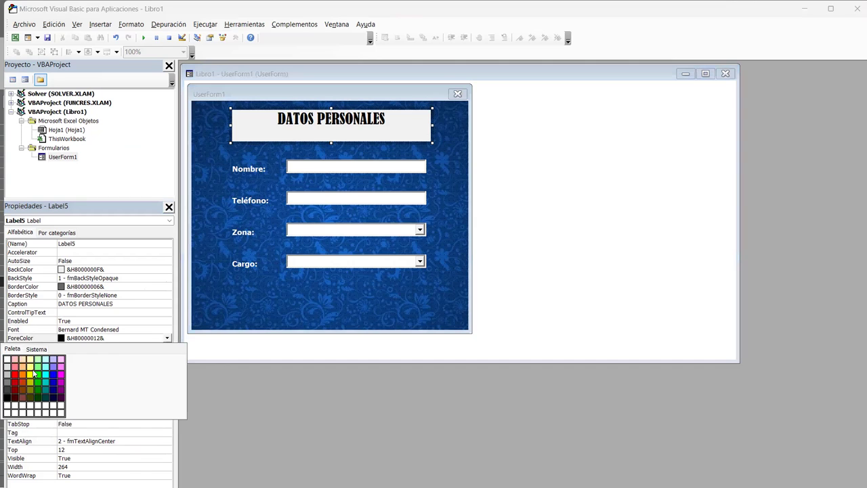
click(32, 373)
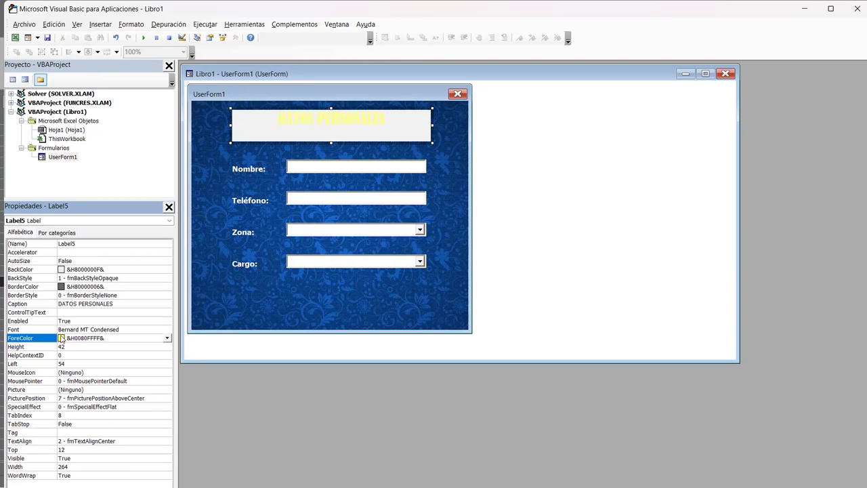
click(80, 339)
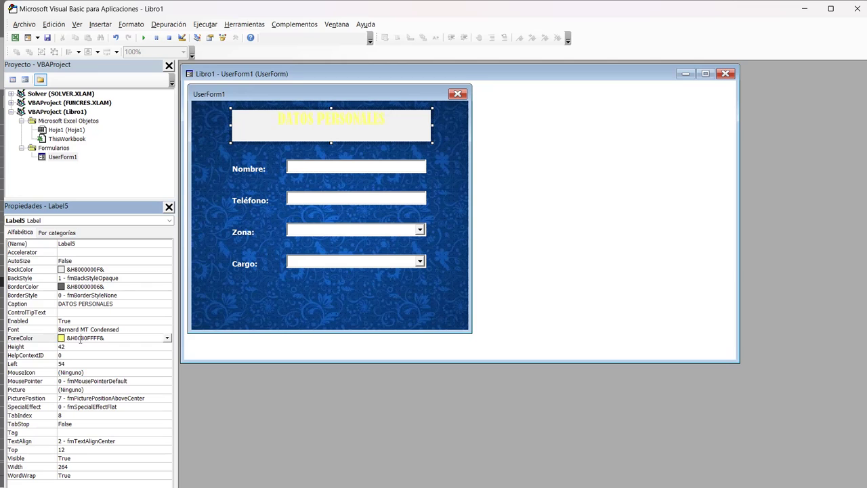
click(60, 339)
key(alt+Down)
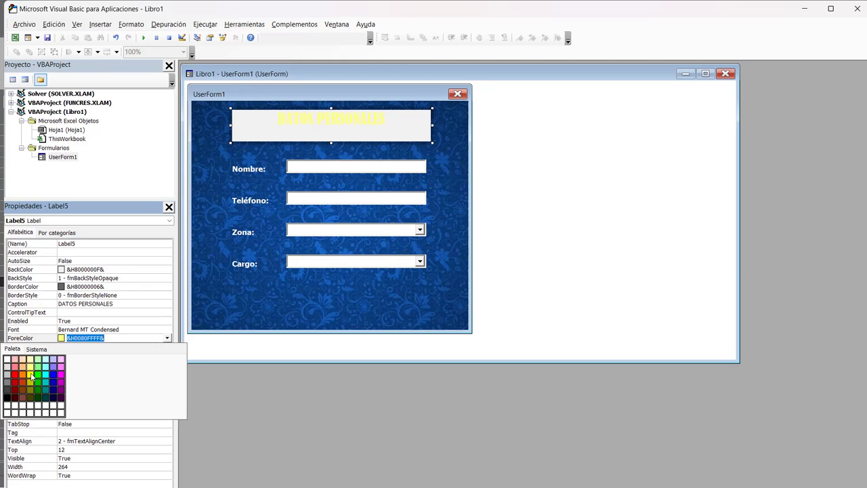
click(30, 373)
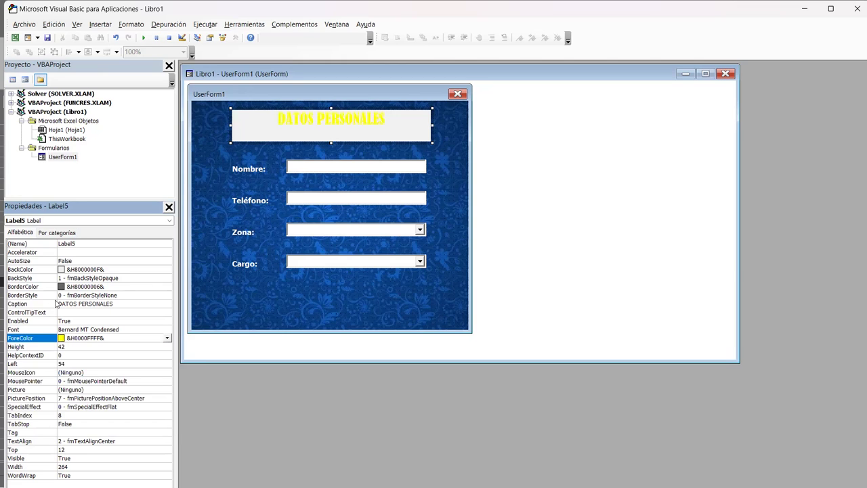
Make the title's BackStyle transparent and move it slightly left and down.
click(135, 279)
click(167, 278)
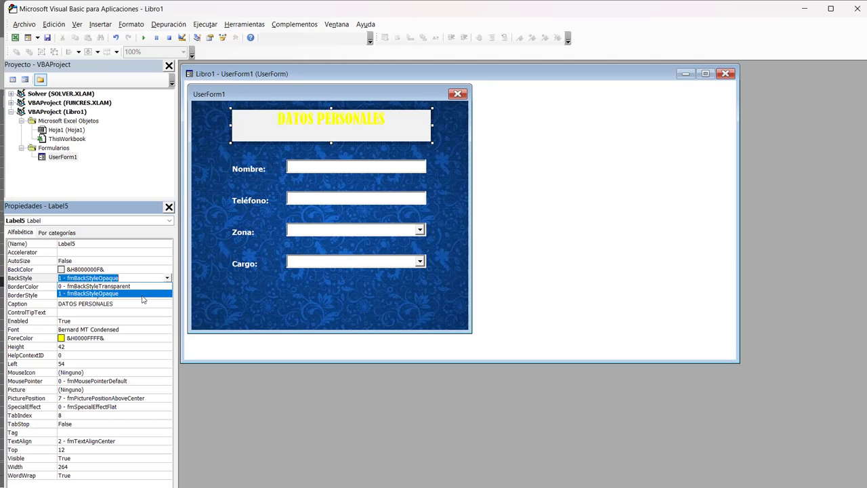
click(139, 286)
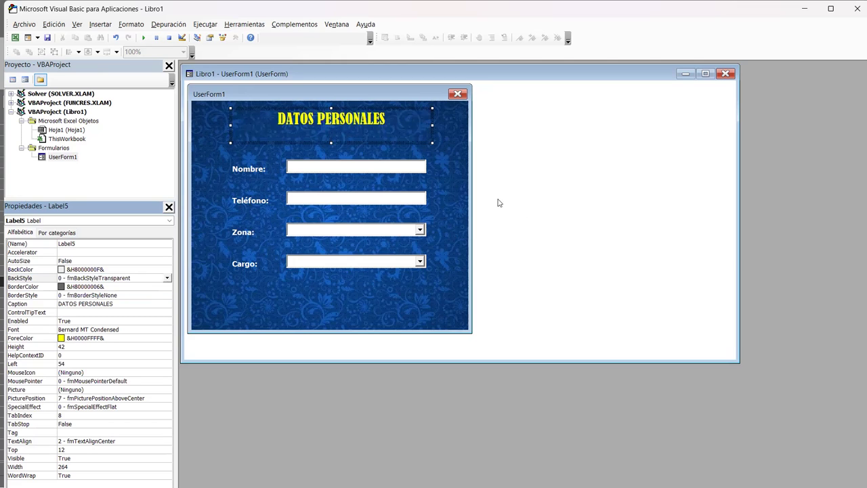
click(522, 209)
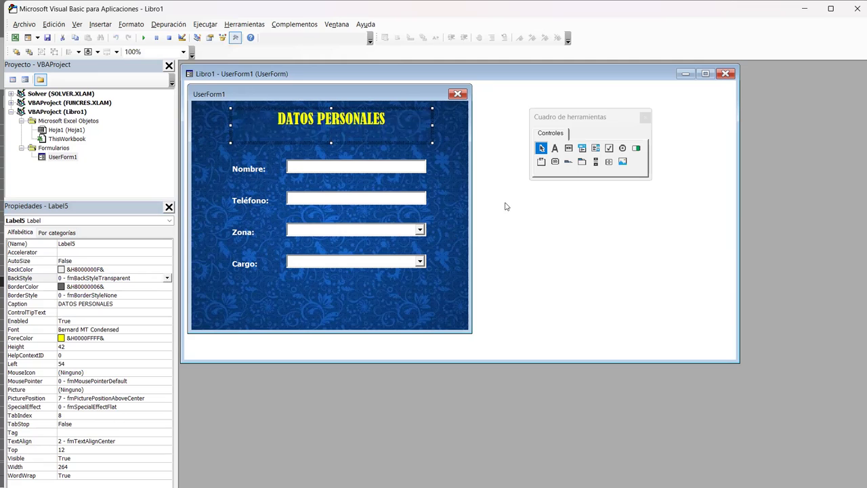
click(391, 98)
click(342, 122)
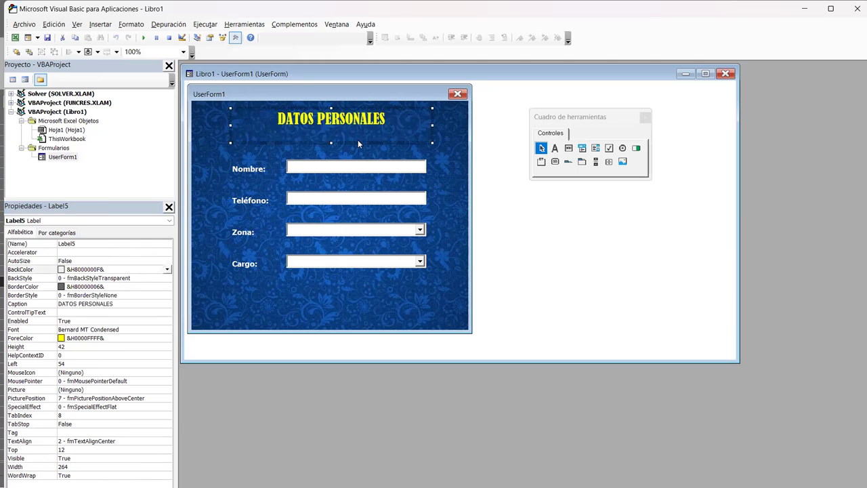
drag(358, 143, 353, 148)
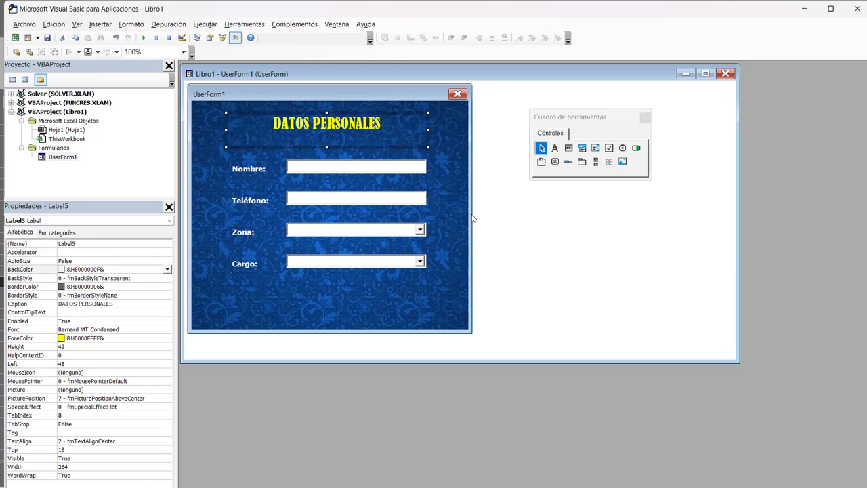
click(437, 210)
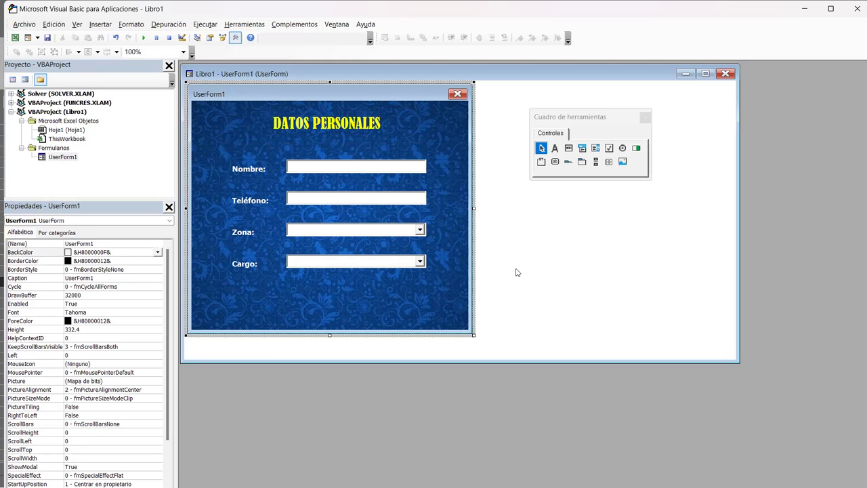
Check the properties of the Nombre, Teléfono, Zona and Cargo input controls.
click(392, 173)
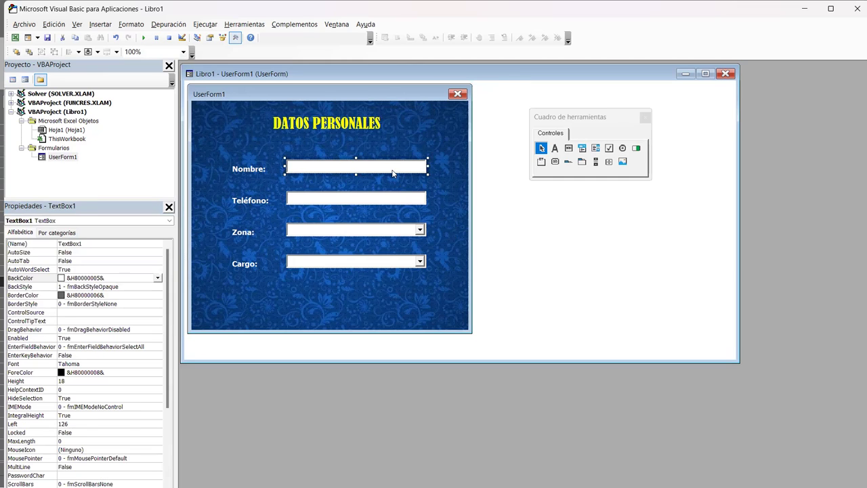
click(371, 202)
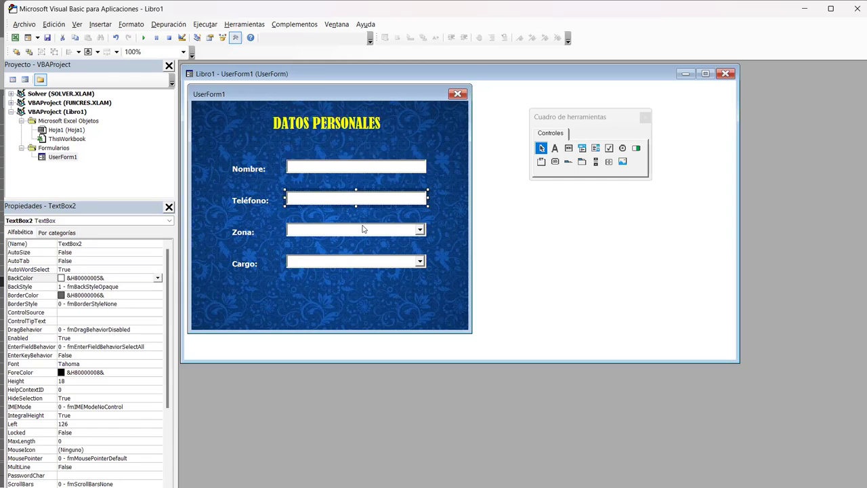
click(364, 230)
click(357, 168)
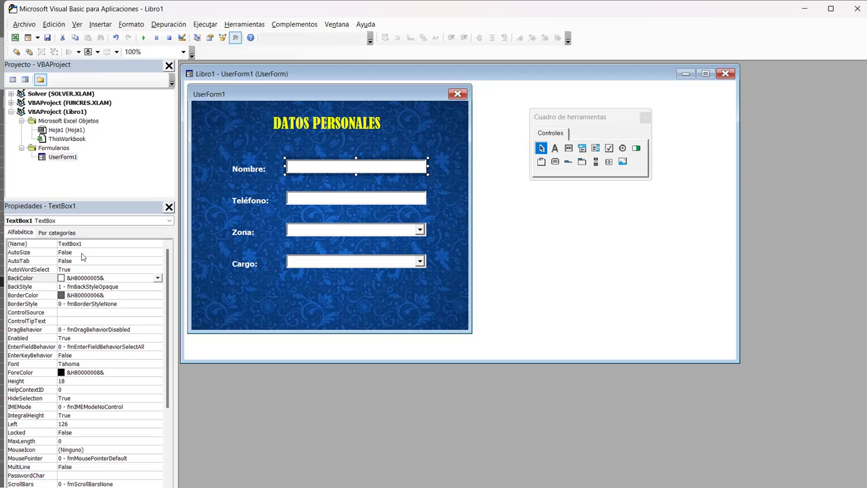
click(308, 201)
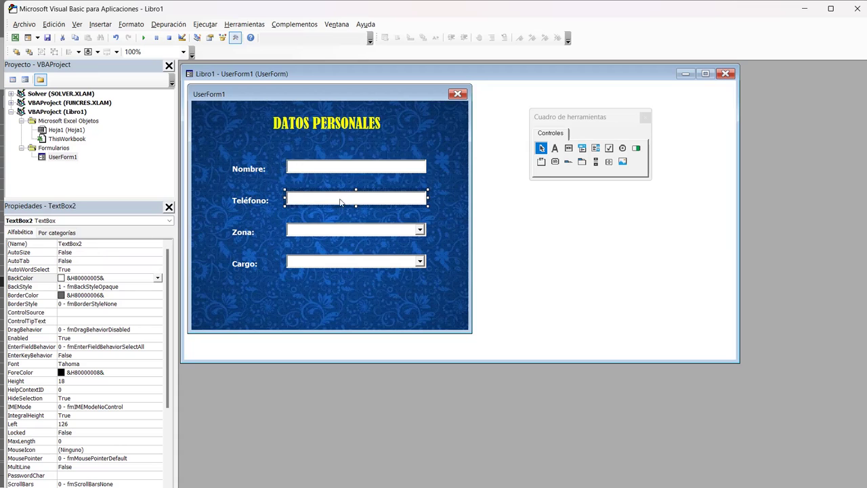
click(325, 232)
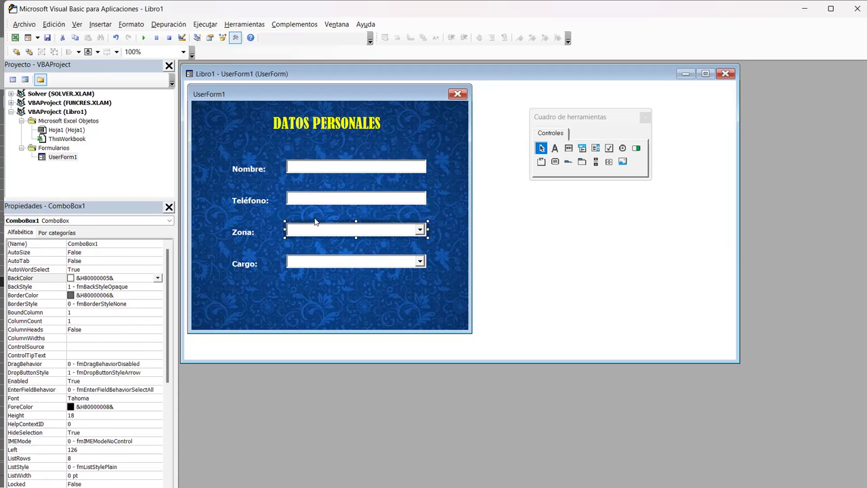
click(298, 263)
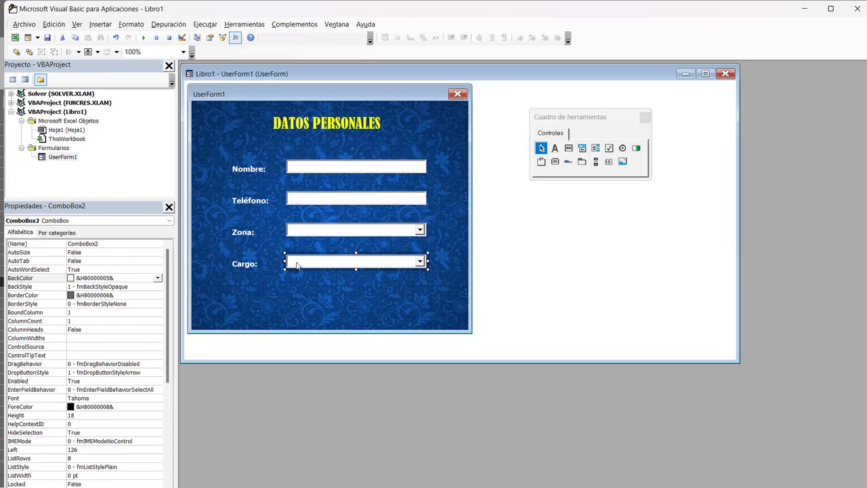
click(586, 135)
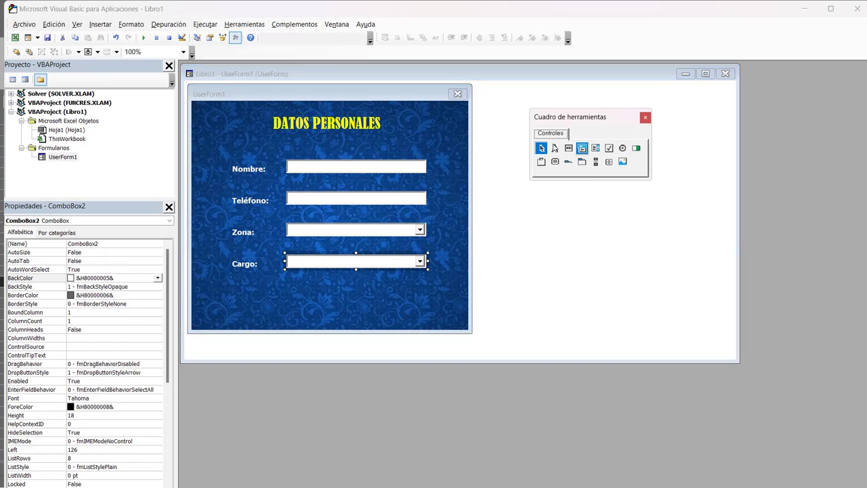
click(519, 280)
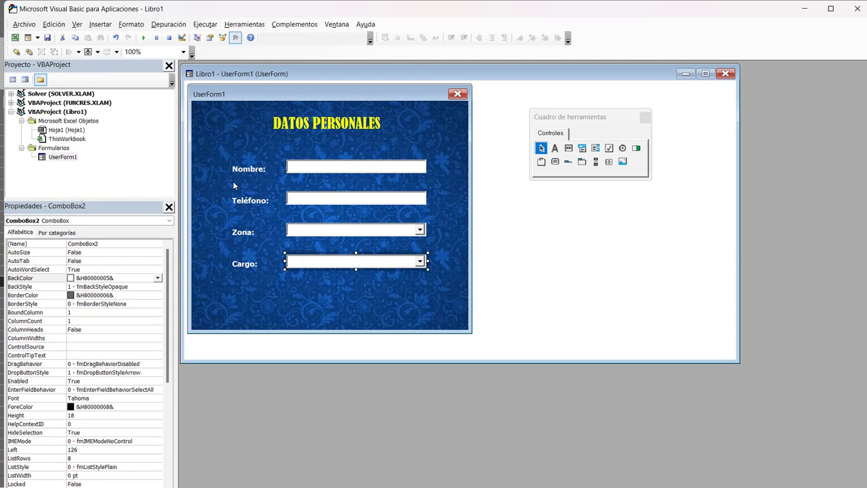
Select all four labels and their boxes and shift them about 13 px left.
drag(219, 153, 356, 286)
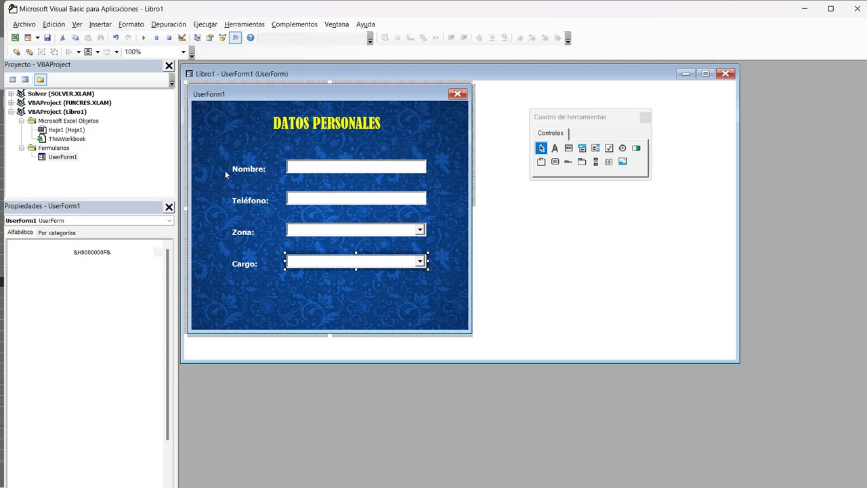
click(306, 174)
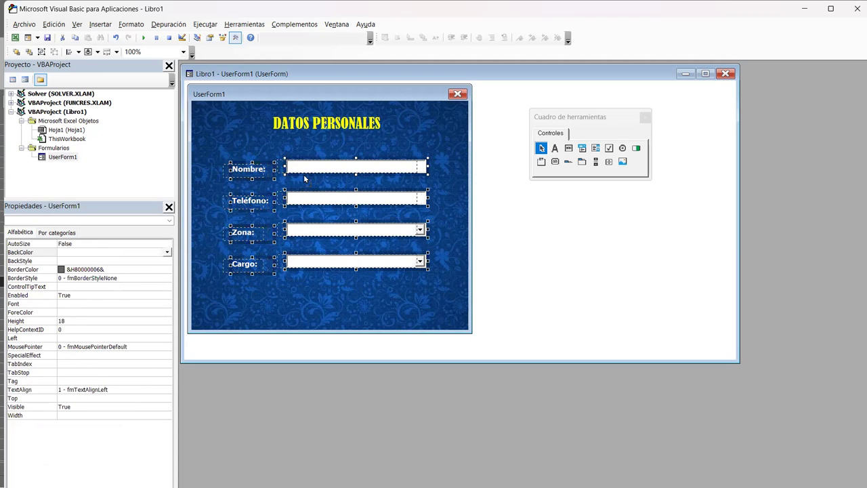
drag(305, 175, 296, 175)
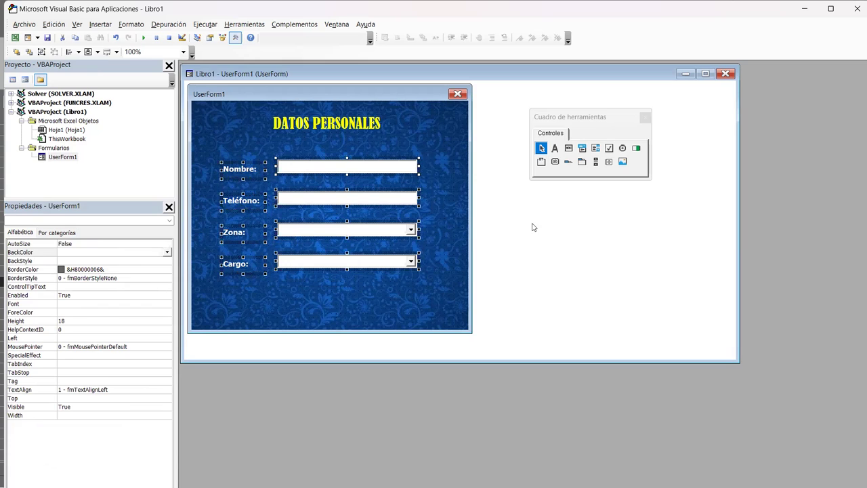
click(388, 291)
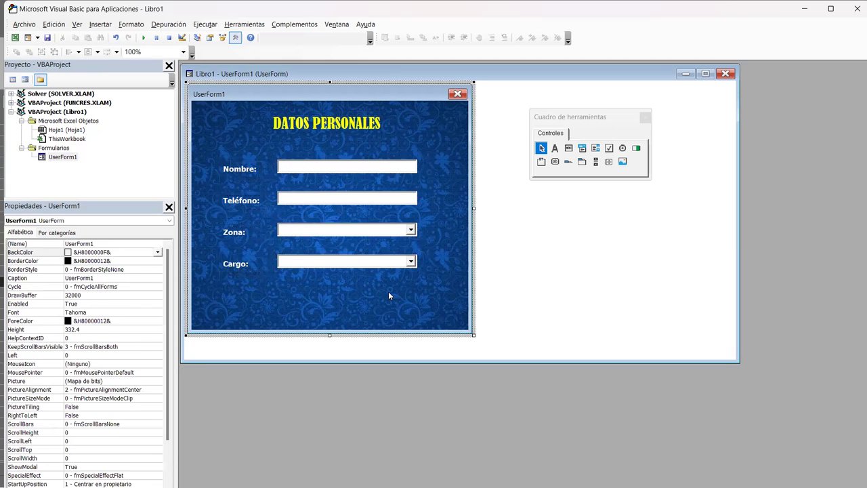
Draw a command button at the form's bottom right, caption it Cerrar, and narrow it.
click(554, 163)
drag(384, 296, 439, 312)
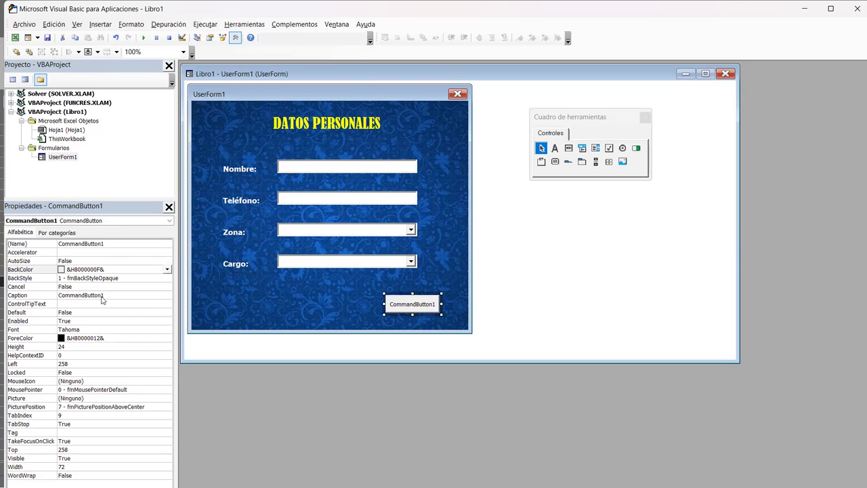
click(15, 296)
text(cERRAR)
key(BackSpace)
key(BackSpace)
key(BackSpace)
key(BackSpace)
key(BackSpace)
text(Cerrar)
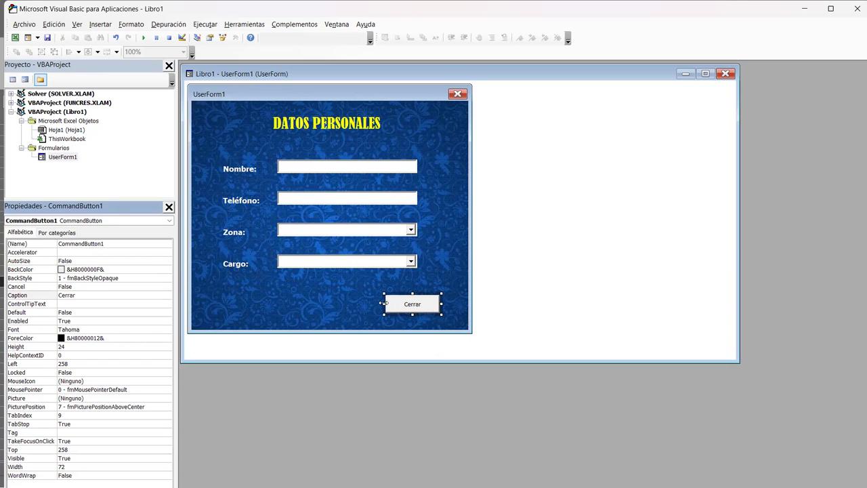
drag(384, 303, 394, 303)
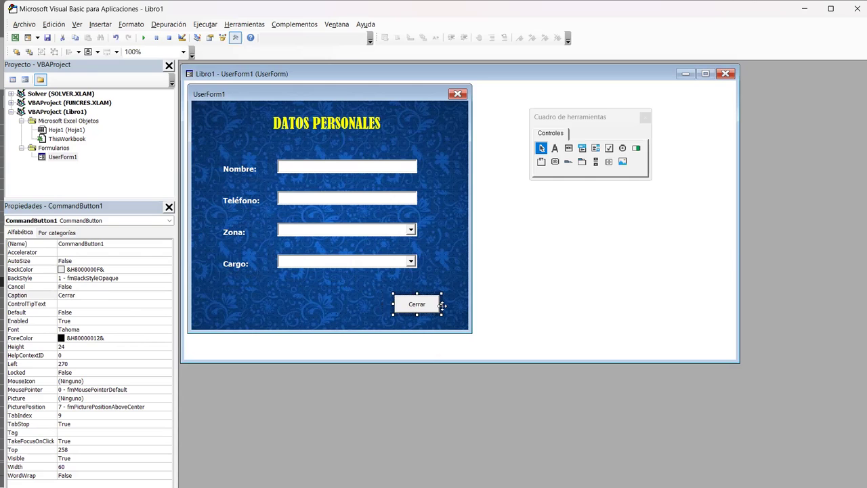
drag(441, 304, 437, 302)
Give the Cerrar button a light green BackColor from the palette and nudge it left.
click(61, 271)
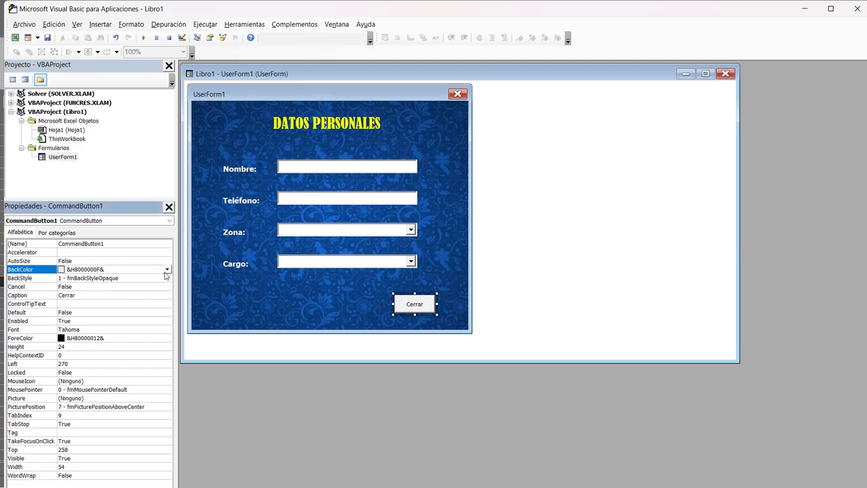
click(167, 269)
click(12, 281)
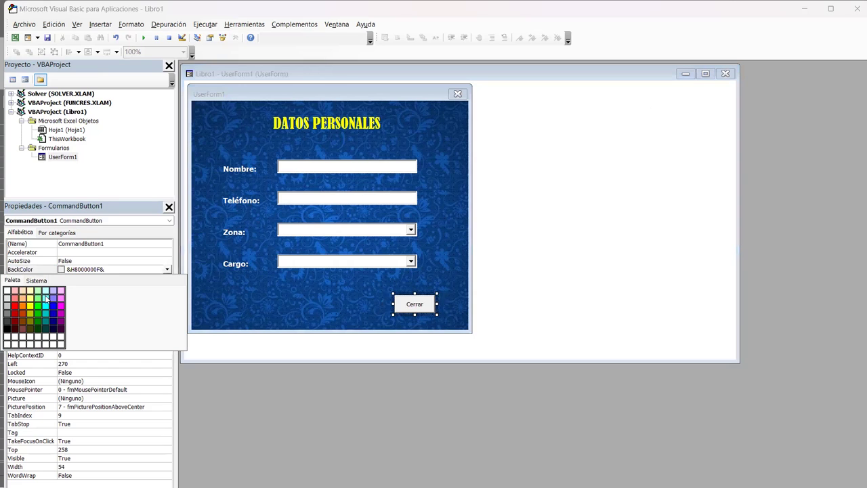
click(39, 297)
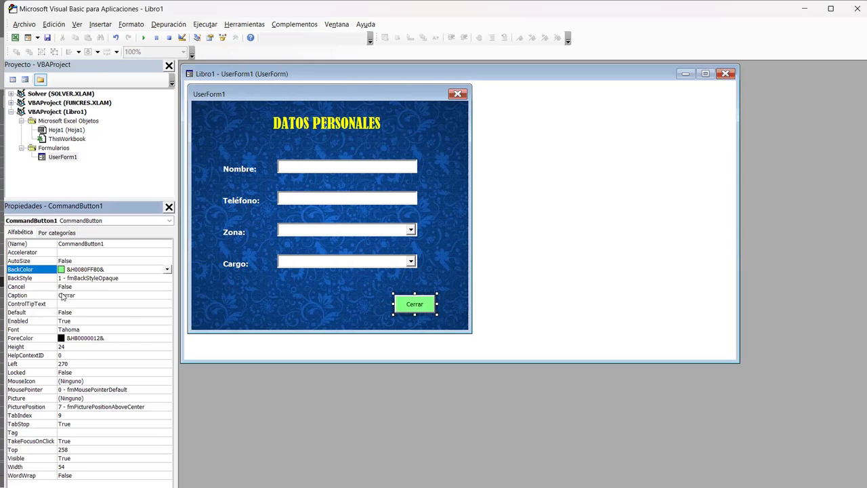
click(427, 298)
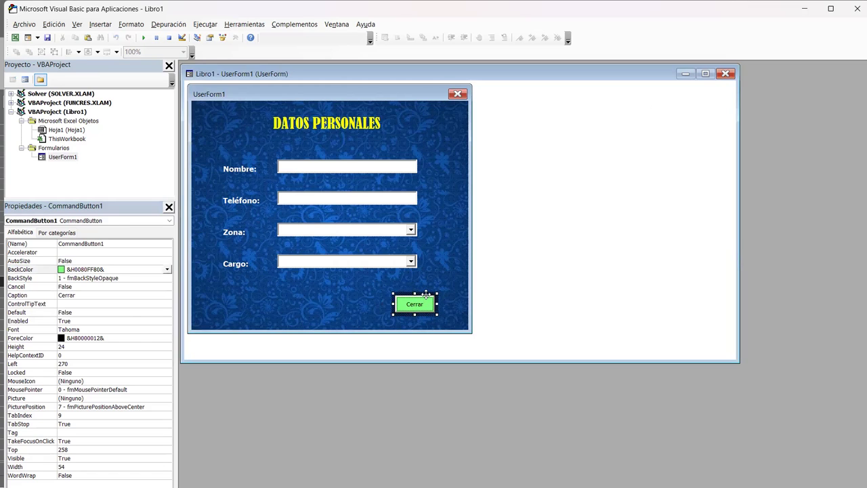
key(Left)
key(Left)
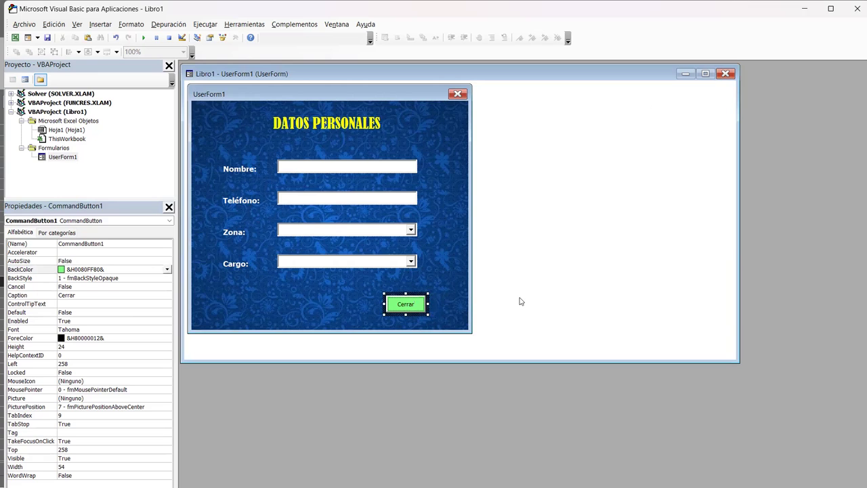
click(542, 290)
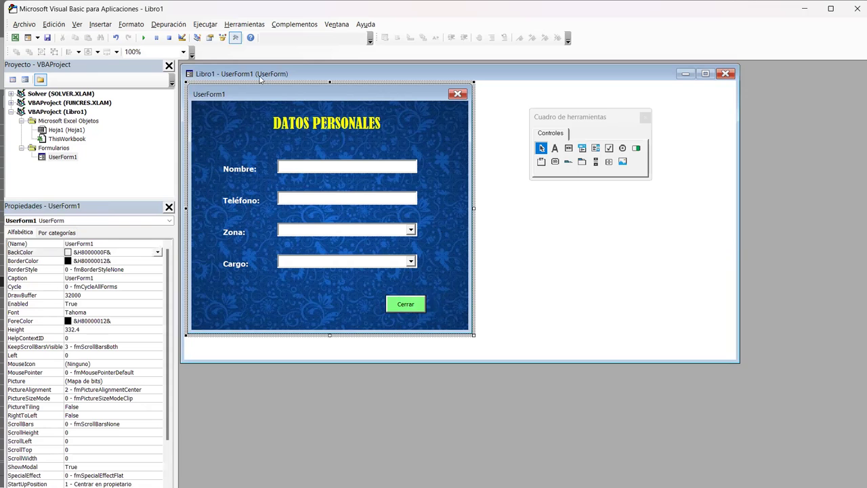
Preview the form, then bring up the Cerrar button's click procedure code.
click(143, 37)
click(420, 300)
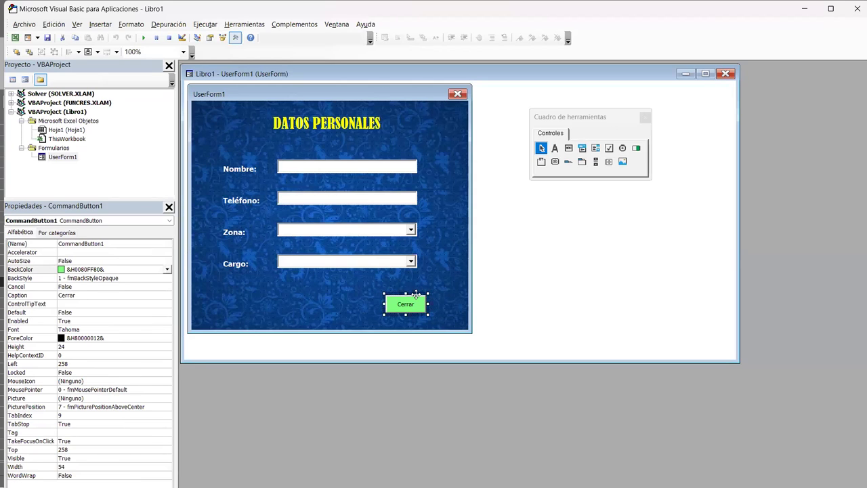
double_click(411, 300)
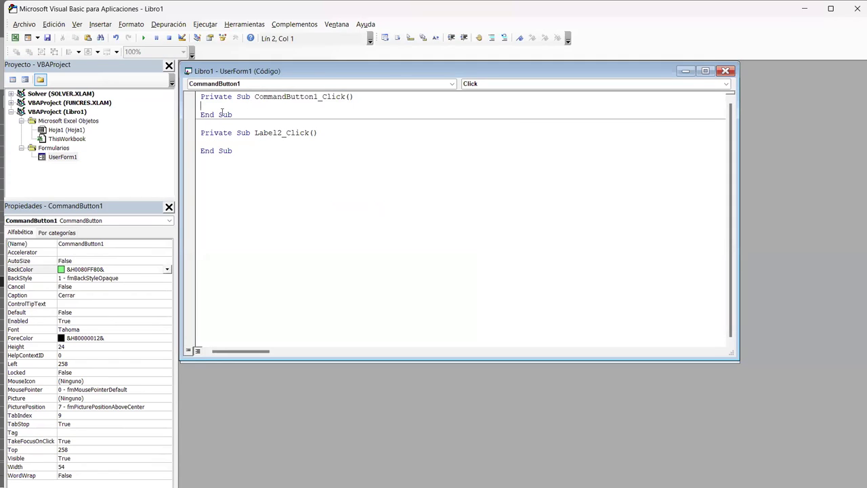
Add an indented Unload Me statement inside CommandButton1_Click, removing the extra blank line.
key(Return)
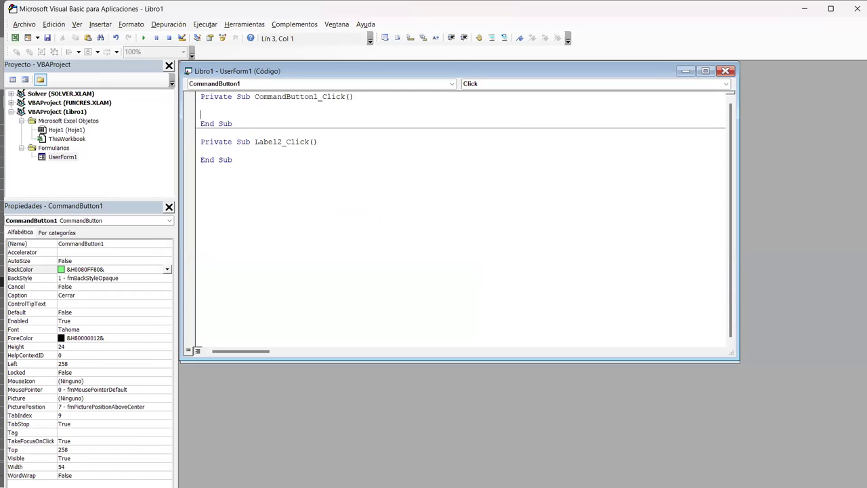
key(Return)
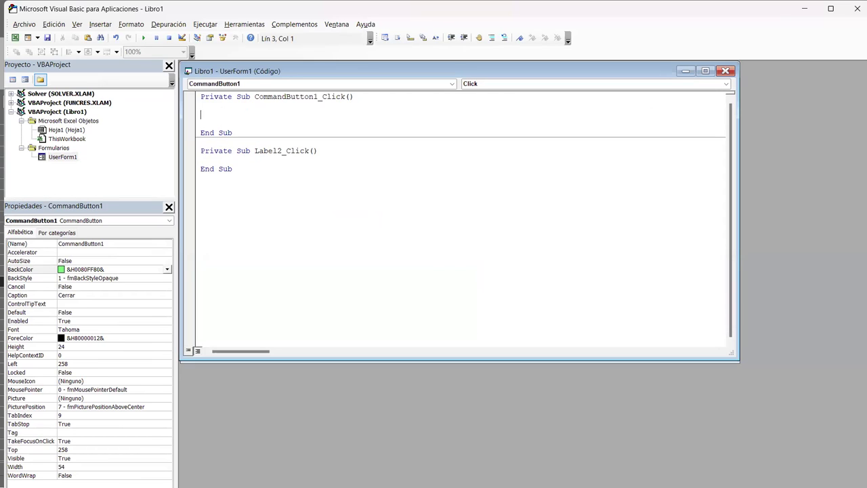
text(unload me)
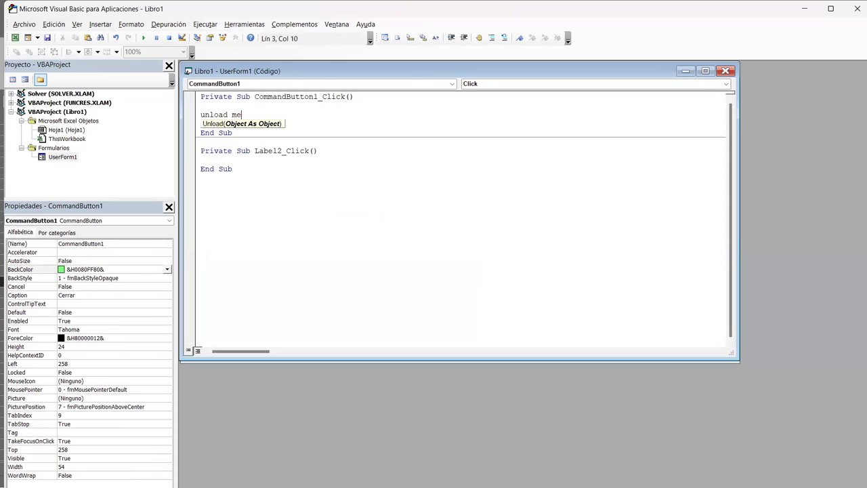
key(Return)
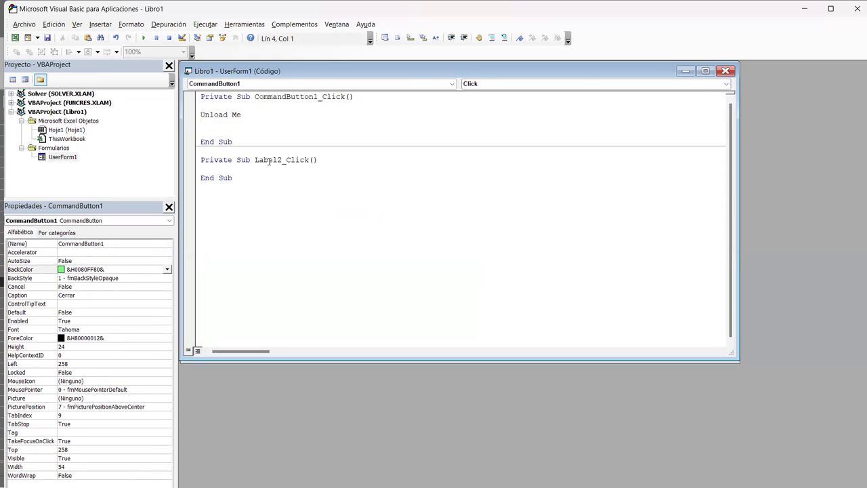
key(Delete)
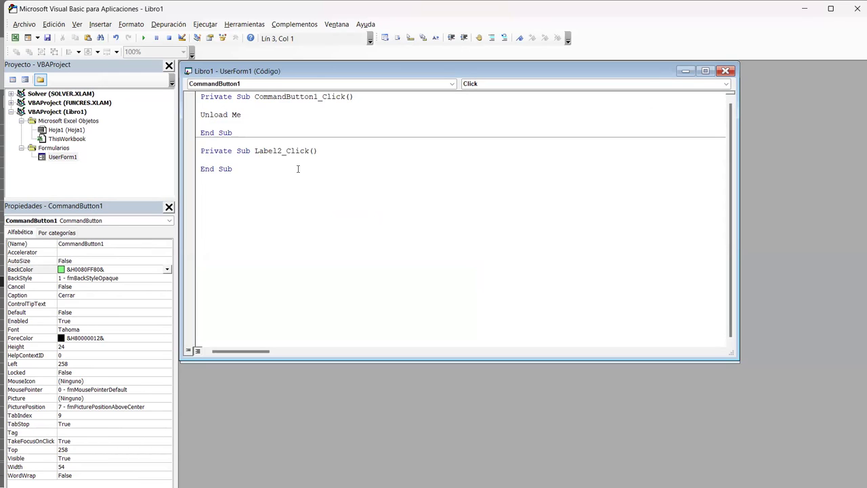
key(Tab)
click(327, 123)
Close the code window, test-run the DATOS PERSONALES form, close it with Cerrar, and return to Excel.
click(728, 71)
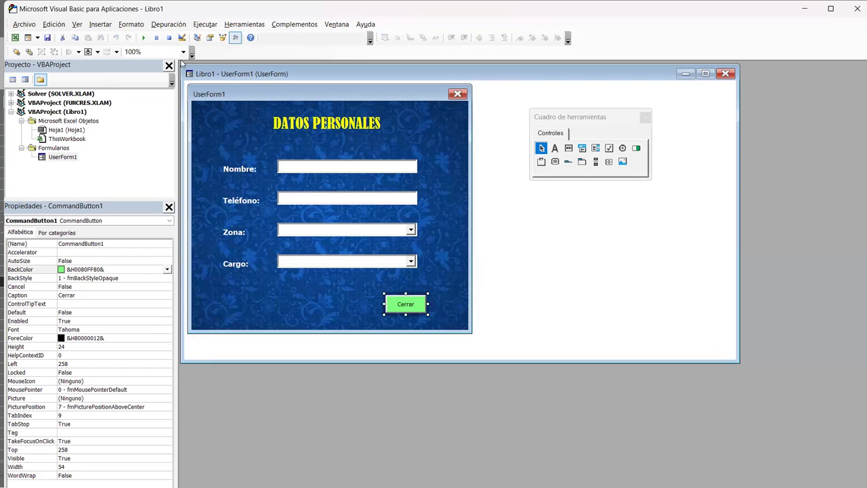
click(141, 39)
click(509, 339)
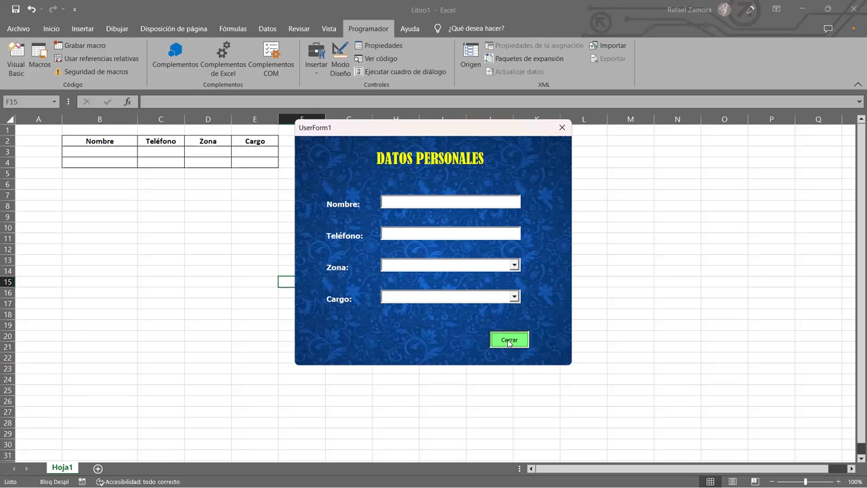
click(509, 341)
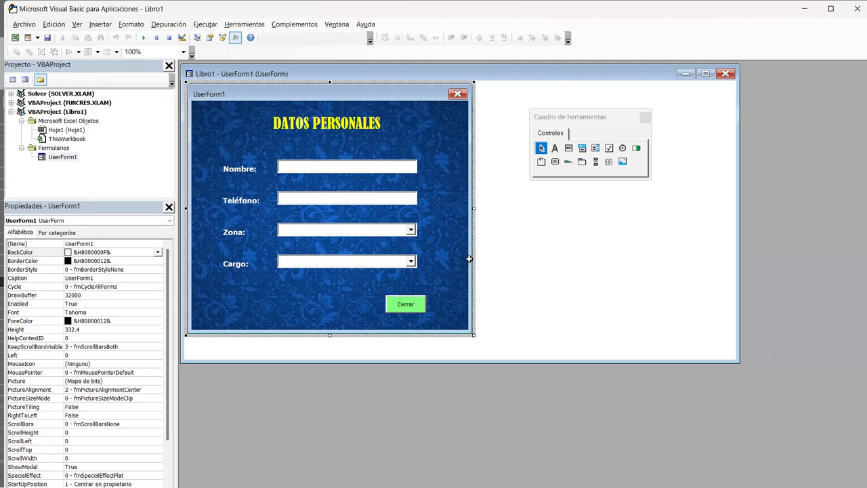
key(alt+F11)
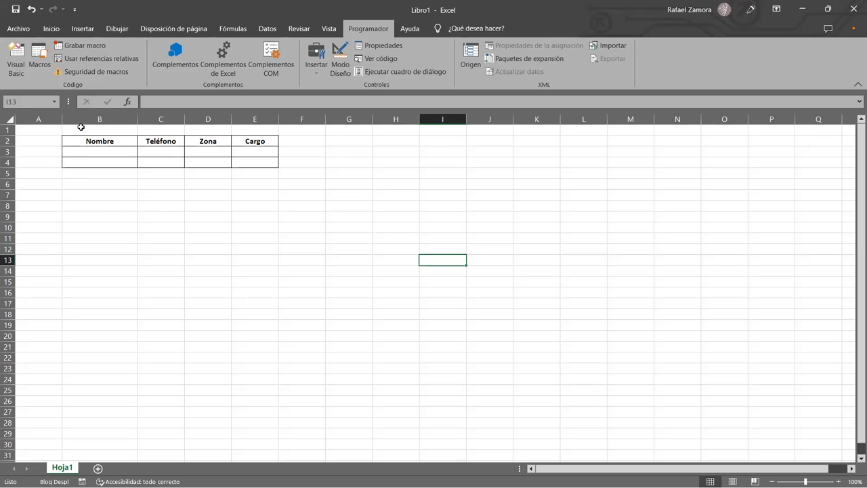
Widen column A and draw an ActiveX command button over cell A2.
drag(64, 123, 77, 124)
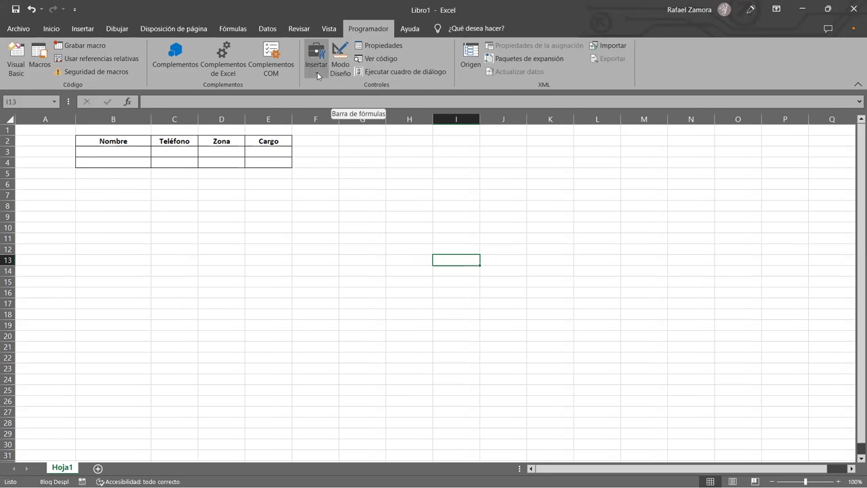
click(318, 74)
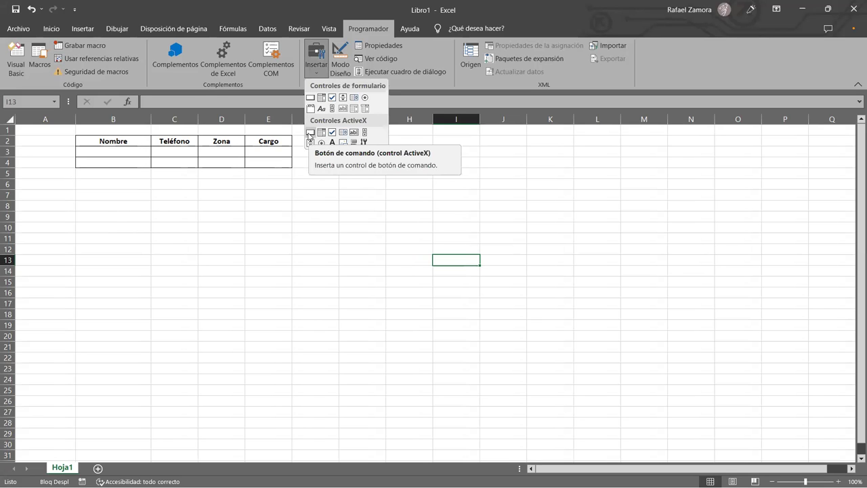
click(309, 132)
drag(21, 137, 70, 156)
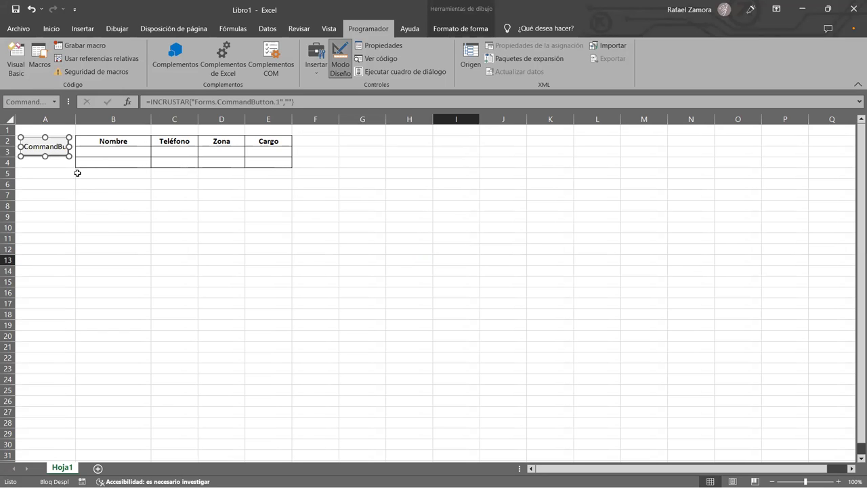
Change the new button's caption from CommandButton1 to Personal.
right_click(54, 144)
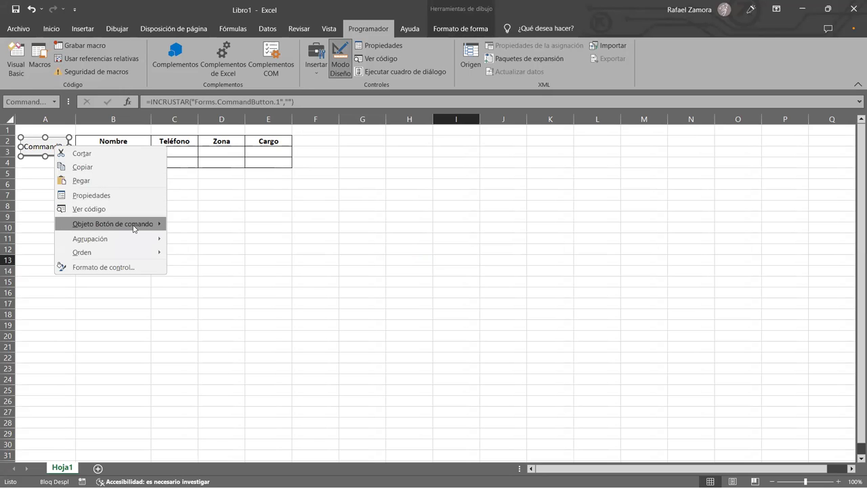
mouse_move(134, 228)
click(203, 226)
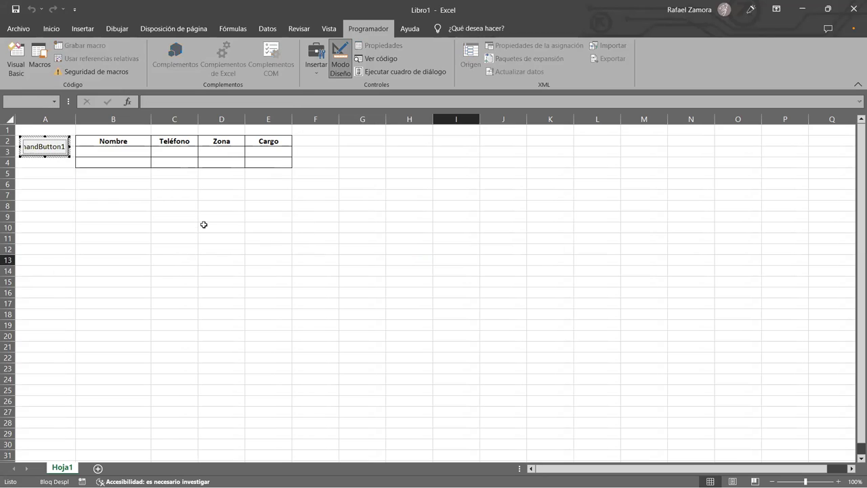
key(BackSpace)
key(BackSpace)
key(BackSpace)
key(BackSpace)
key(BackSpace)
key(BackSpace)
key(BackSpace)
text(Personal)
click(59, 198)
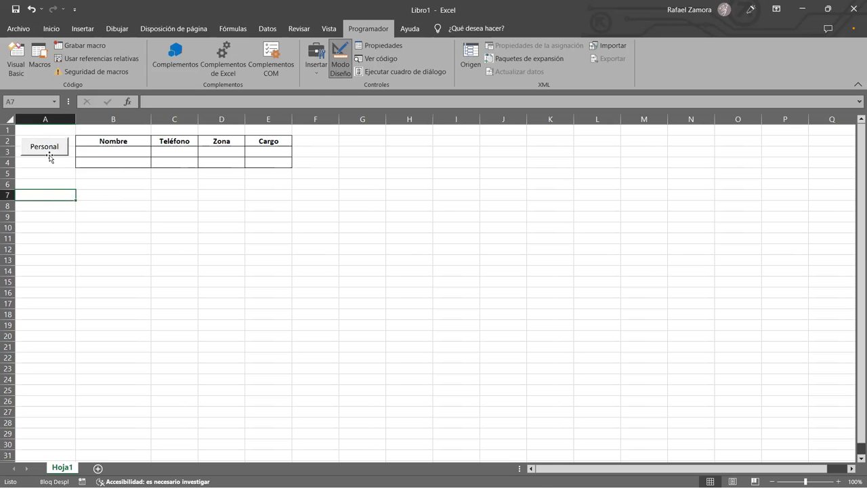
Generate the Personal button's empty Click procedure, then close the Hoja1 code window.
double_click(52, 147)
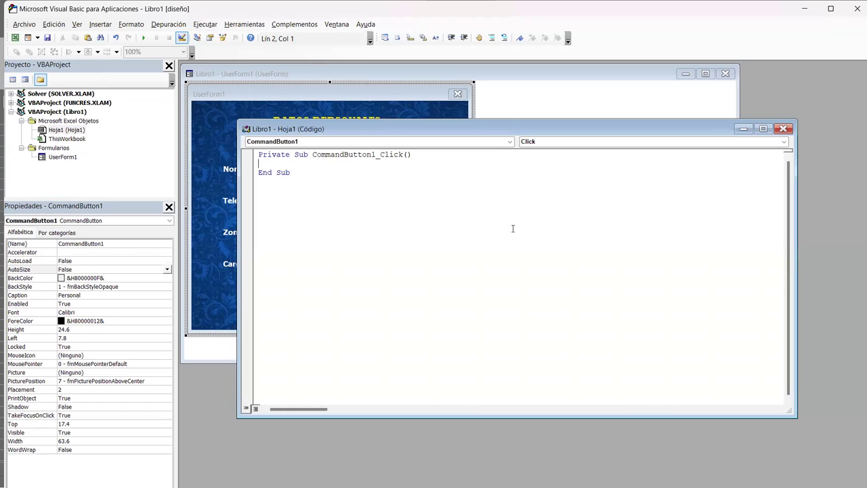
click(783, 129)
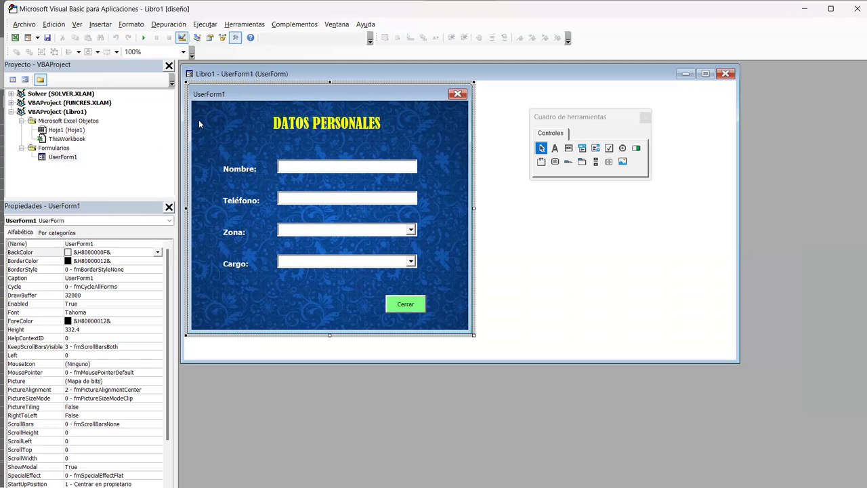
Set the form's (Name) to Datos_Personales and its Caption to Personal.
click(102, 245)
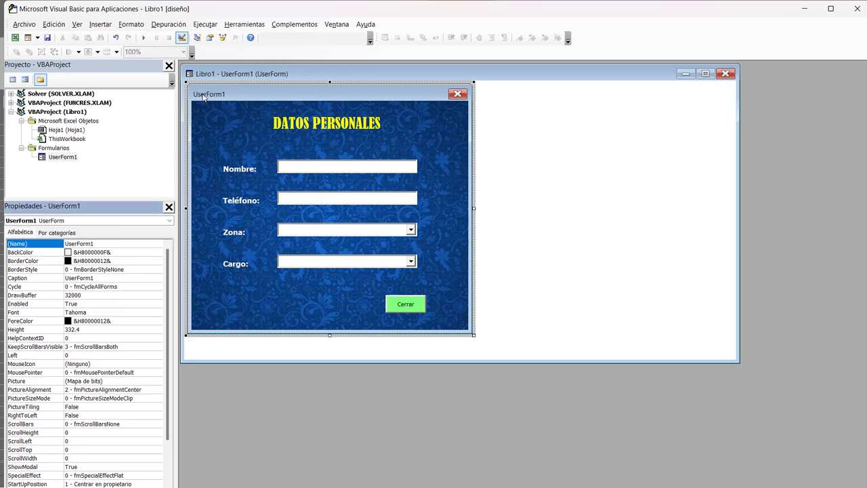
click(102, 244)
double_click(102, 244)
text(Da)
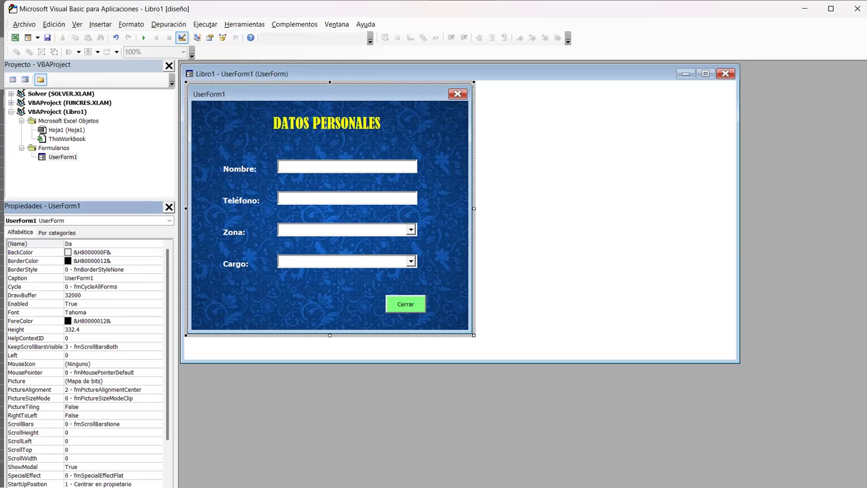
text(tos)
text(_Personales)
key(Return)
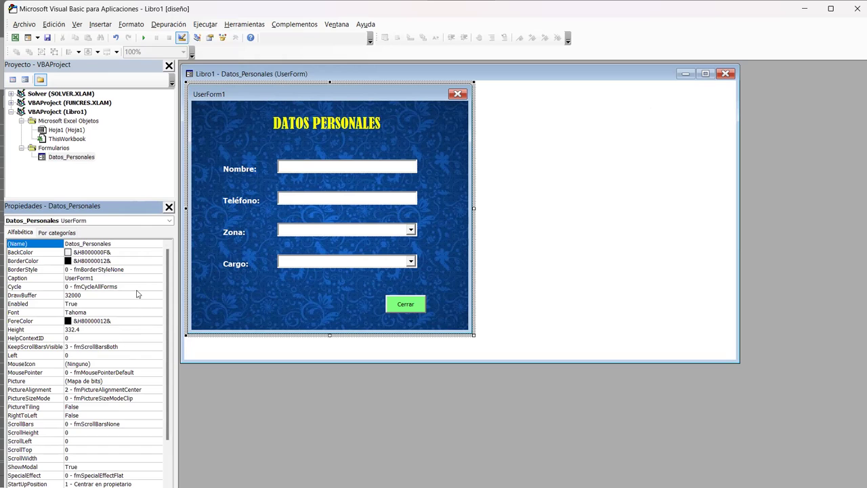
click(96, 277)
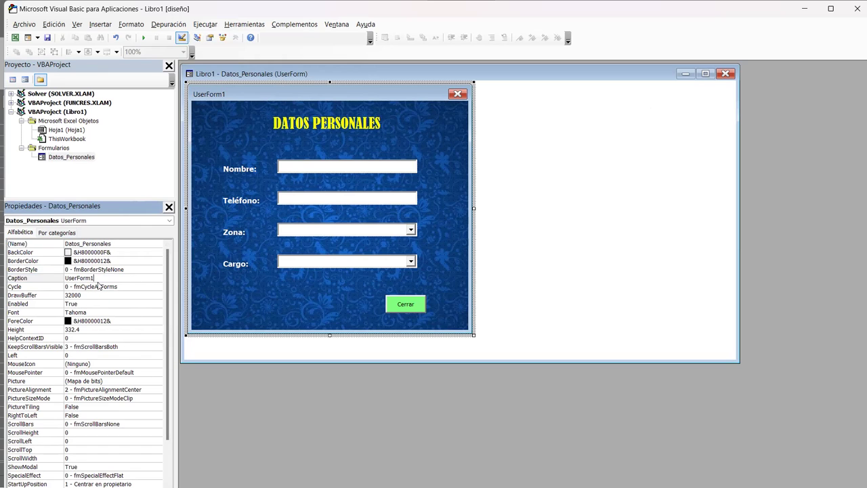
click(30, 278)
text(Personal)
click(502, 213)
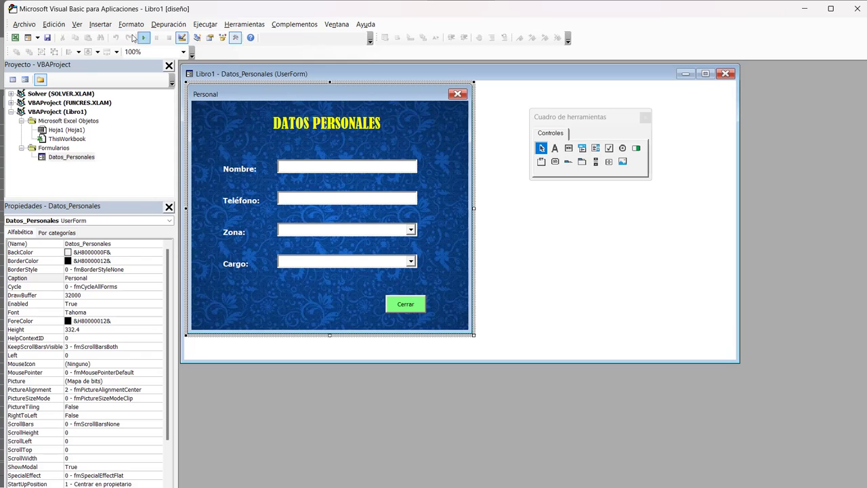
Run the form to check its new title, close it, and turn on Design Mode in Excel.
click(144, 38)
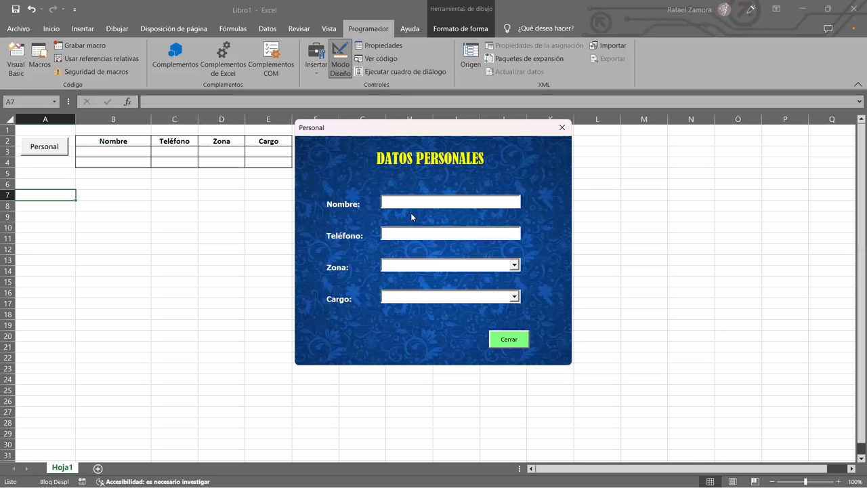
click(512, 337)
key(alt+F11)
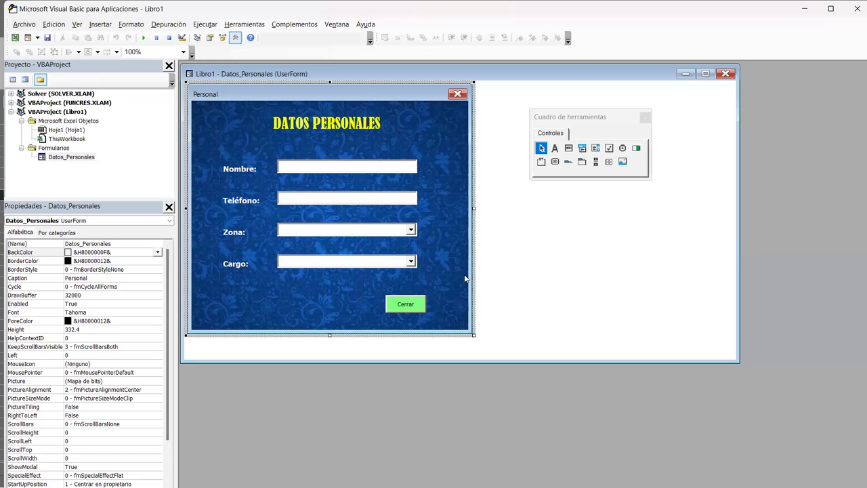
key(alt+F11)
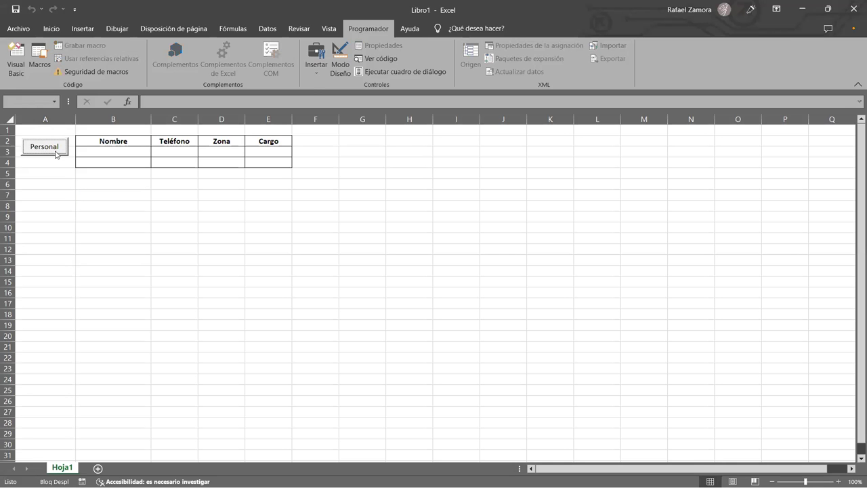
click(340, 65)
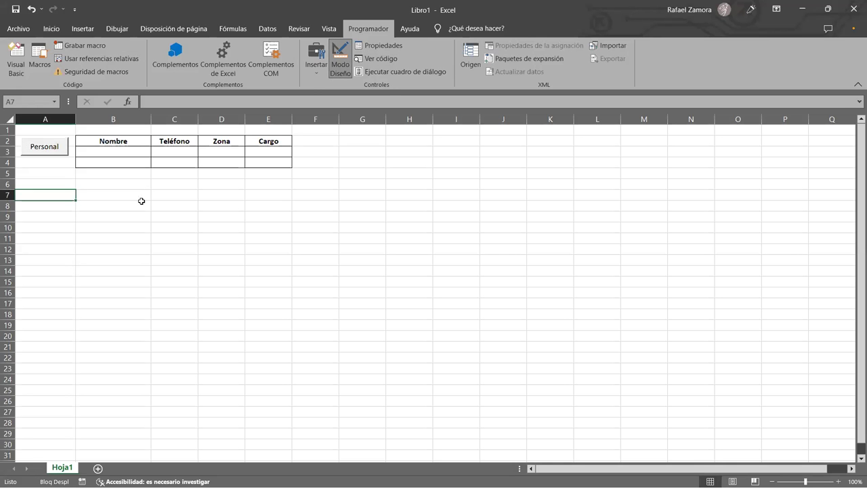
Write Datos_Personales.Show in the Personal button's CommandButton1_Click procedure and close the code window.
double_click(45, 144)
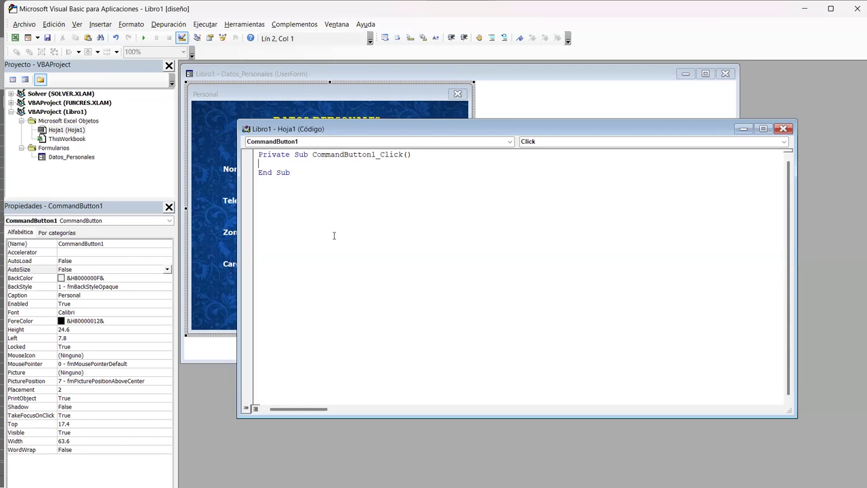
key(Return)
text(Datos_personales)
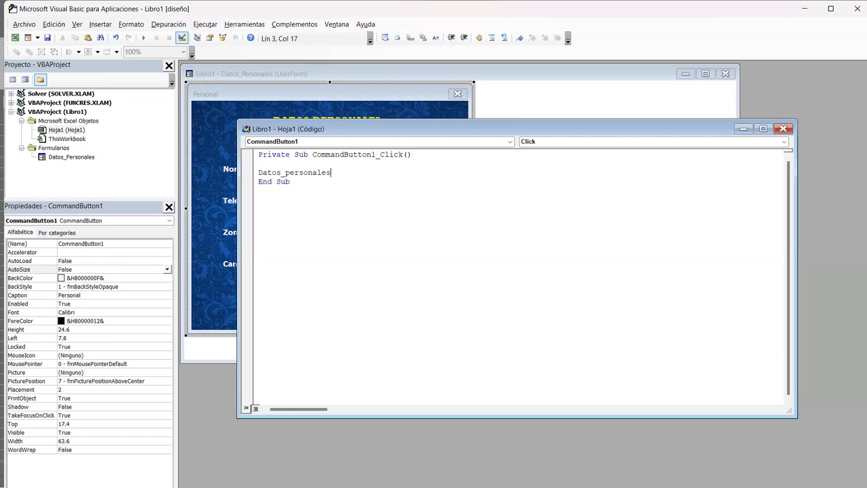
text( s)
text(ho)
key(BackSpace)
key(BackSpace)
key(BackSpace)
key(BackSpace)
key(BackSpace)
text(s.sh)
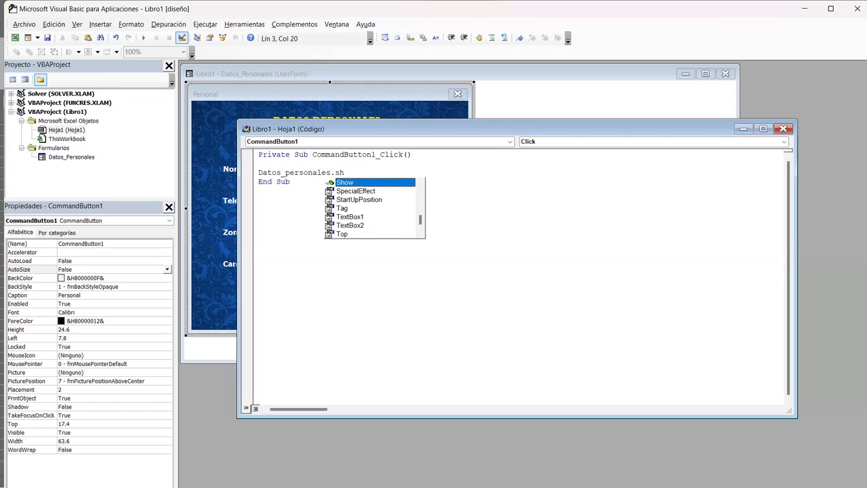
key(Return)
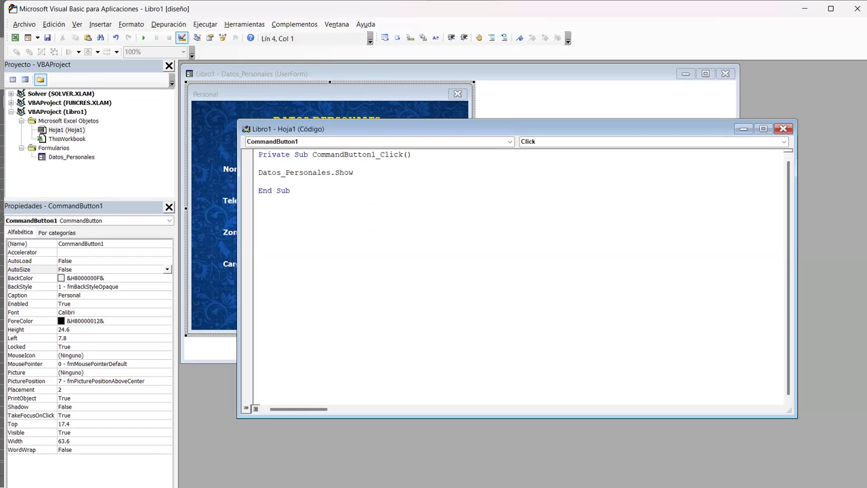
click(783, 129)
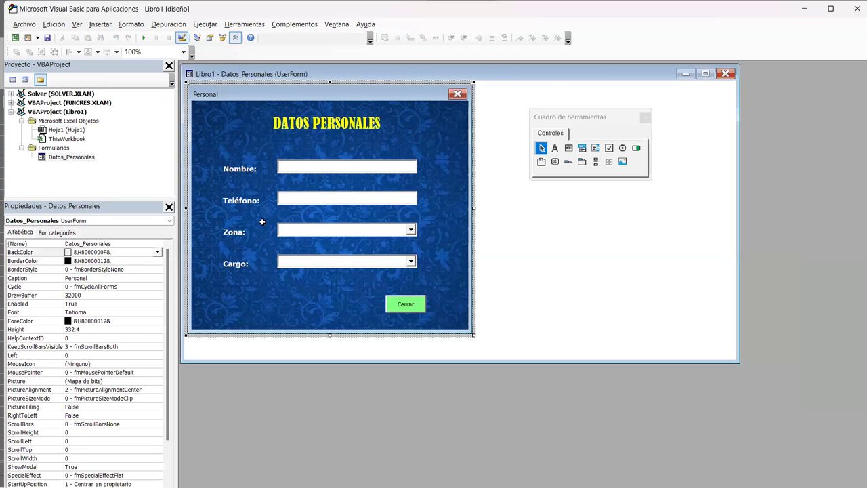
Open the Datos Personales form from the Personal button and close it with Cerrar, twice.
key(alt+F11)
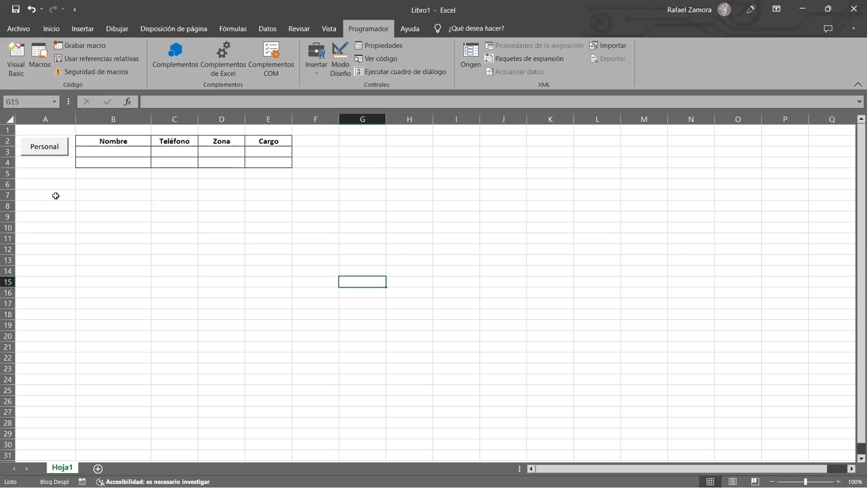
click(39, 149)
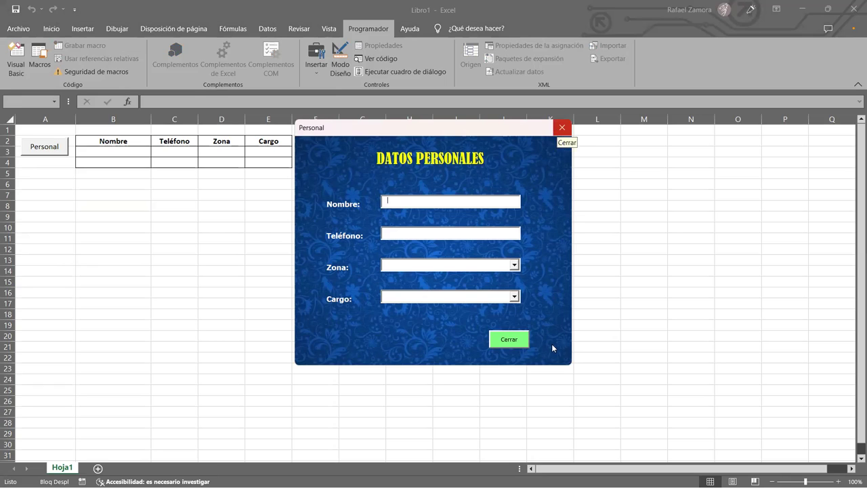
click(509, 339)
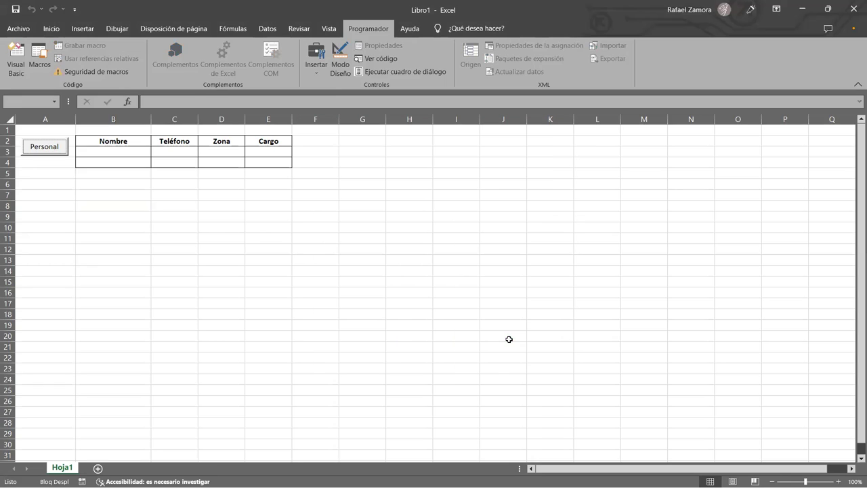
click(338, 294)
click(43, 148)
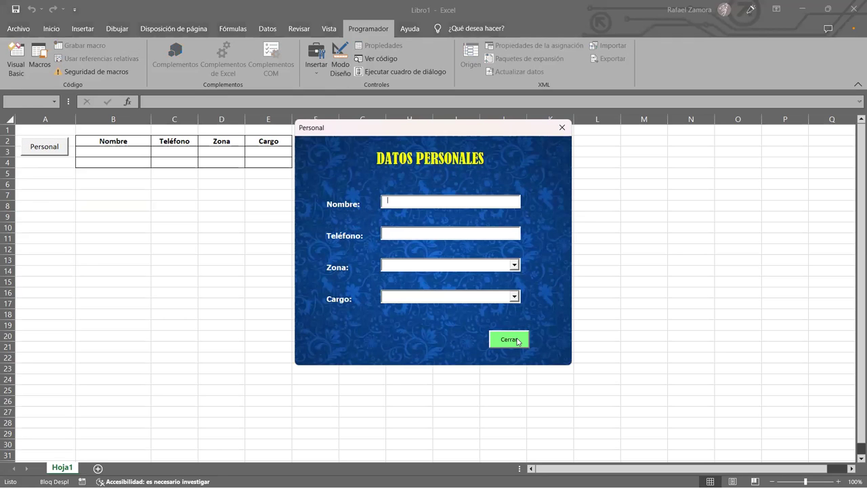
click(516, 340)
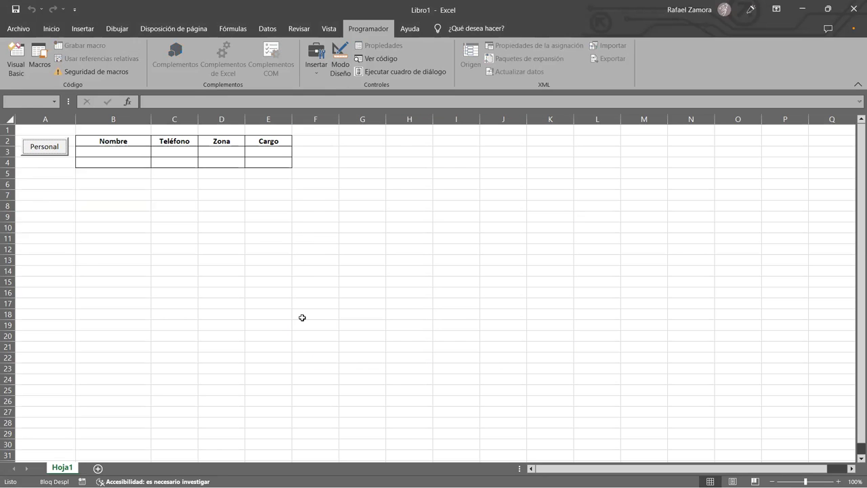
click(354, 305)
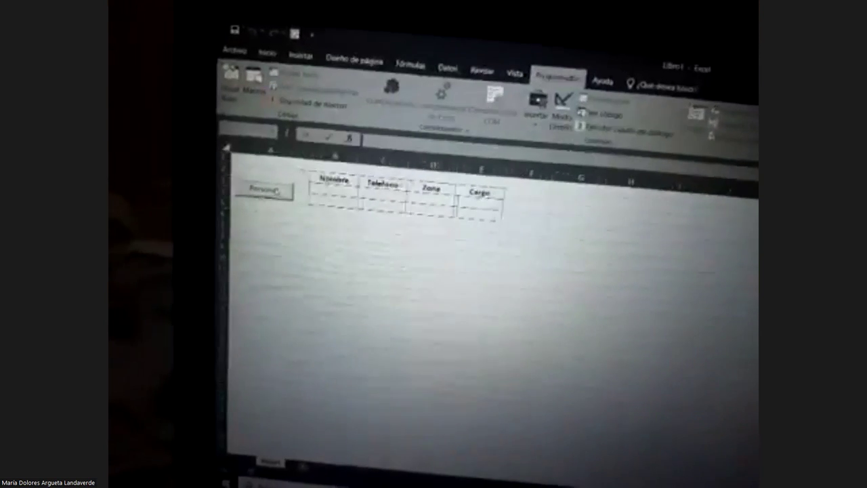
click(252, 189)
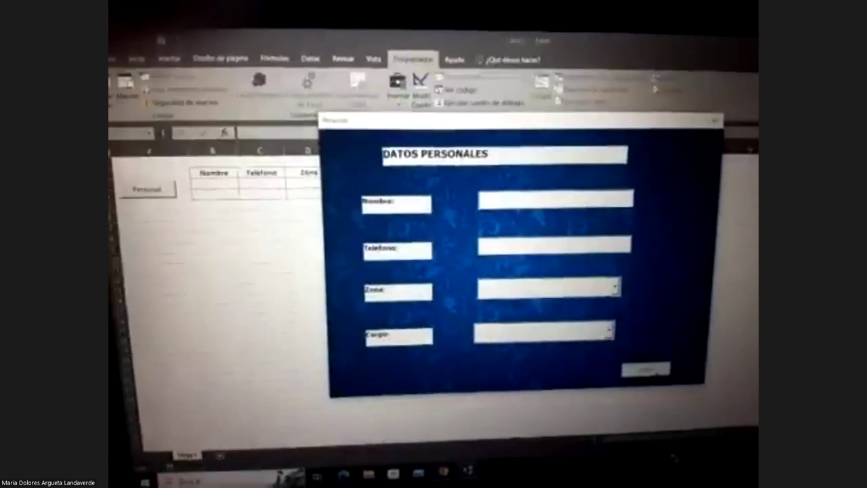
click(650, 369)
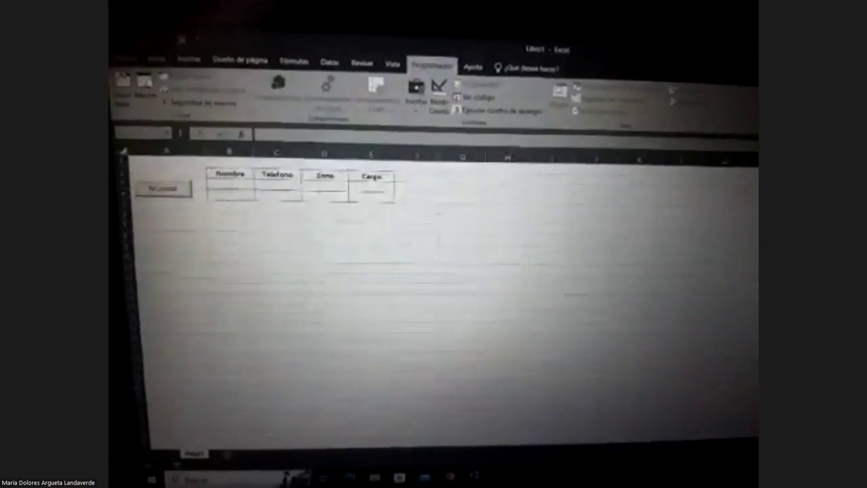
click(156, 189)
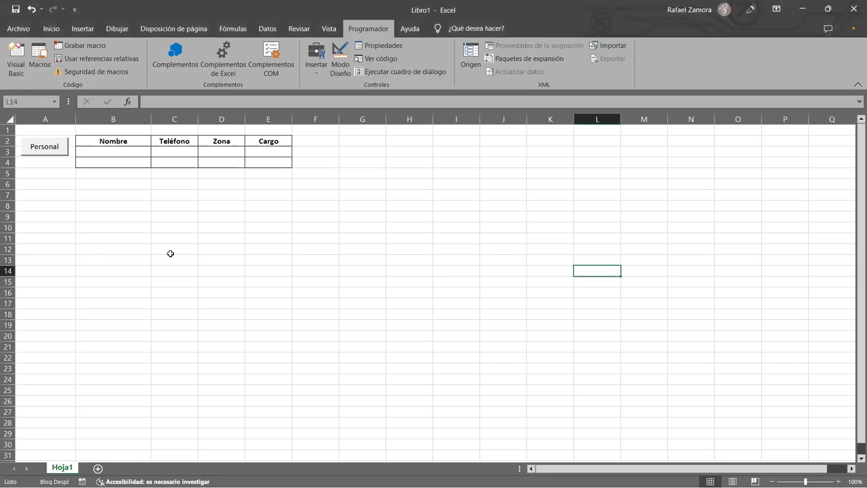
click(44, 150)
click(508, 341)
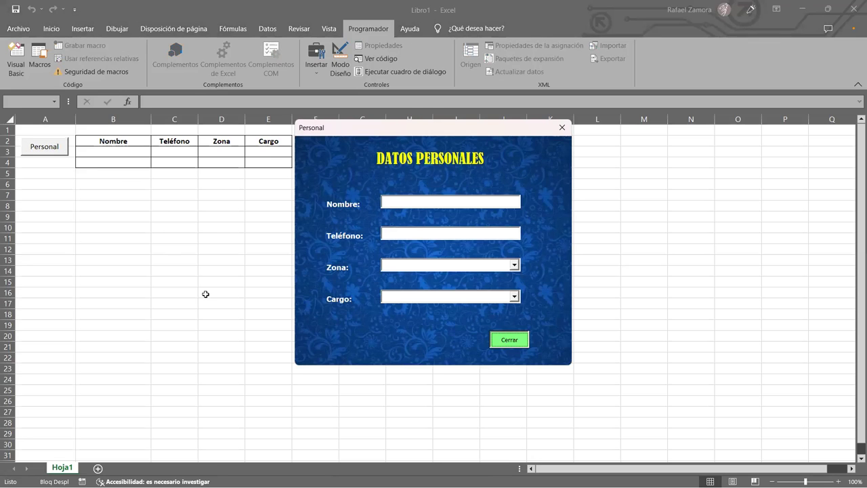
click(10, 62)
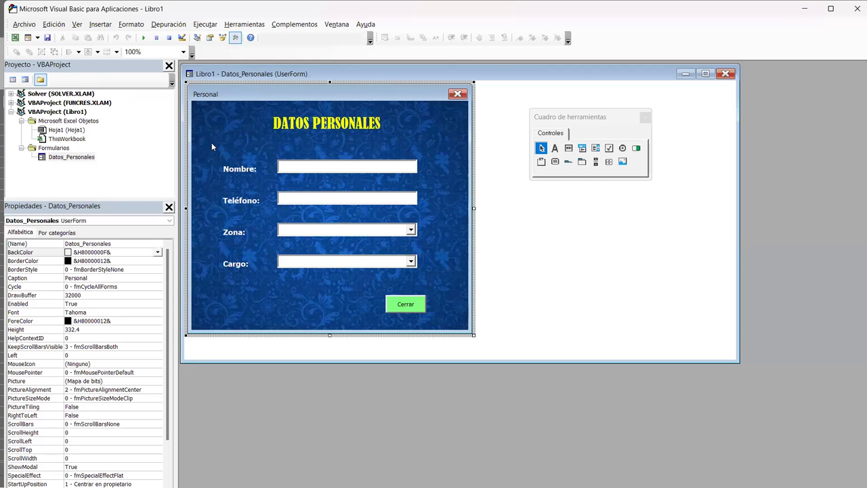
key(alt+F11)
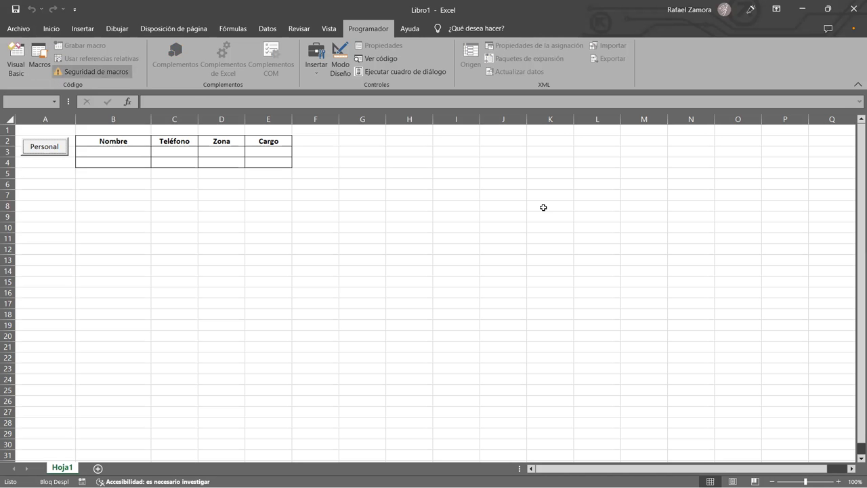
Save the workbook to Escritorio as macro-enabled workbook 'Control de Formularios'.
click(18, 30)
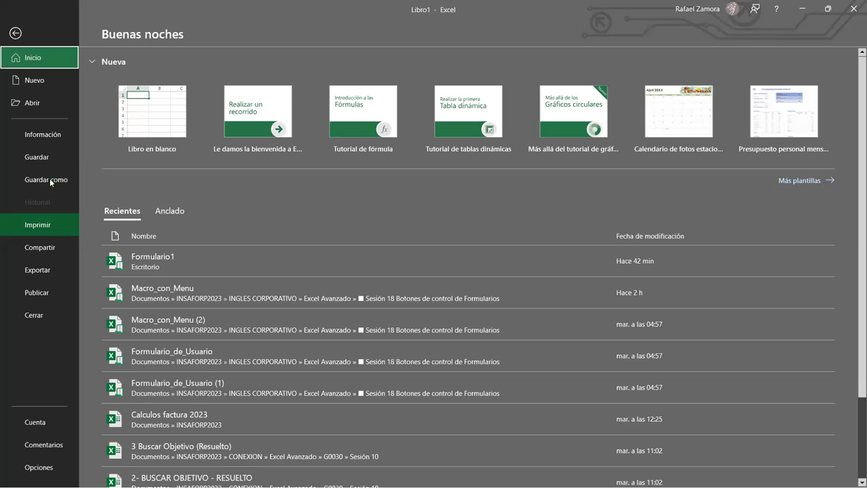
click(42, 180)
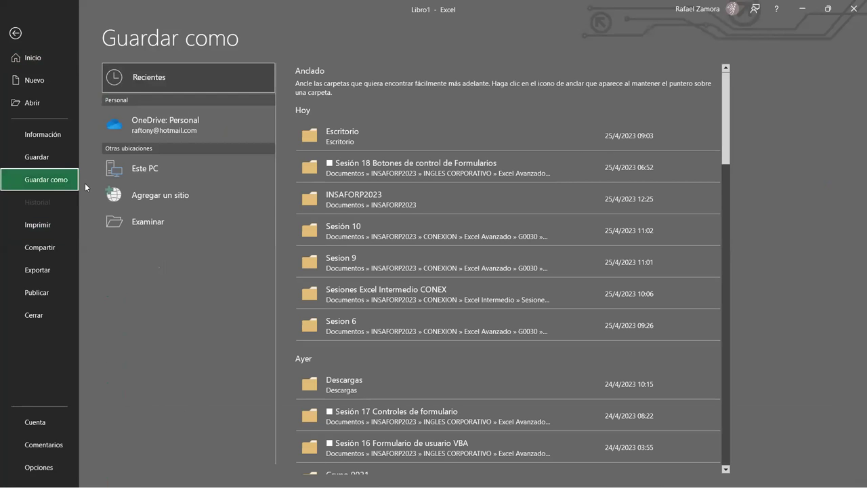
click(169, 213)
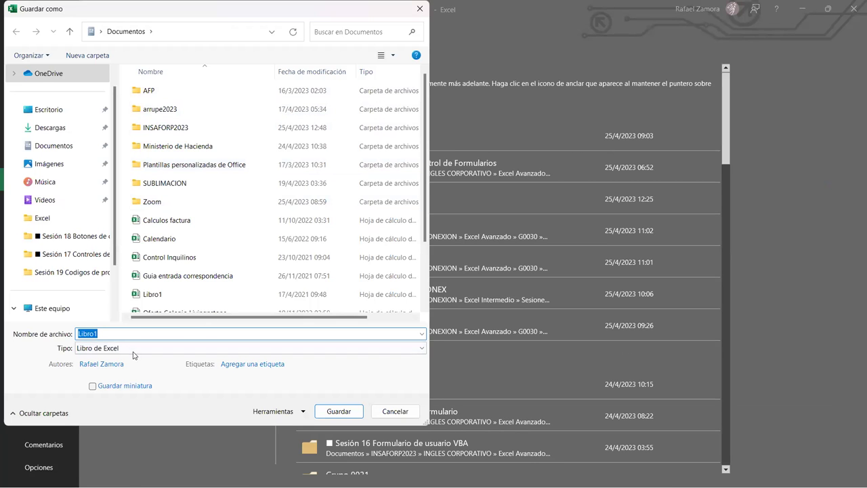
click(133, 351)
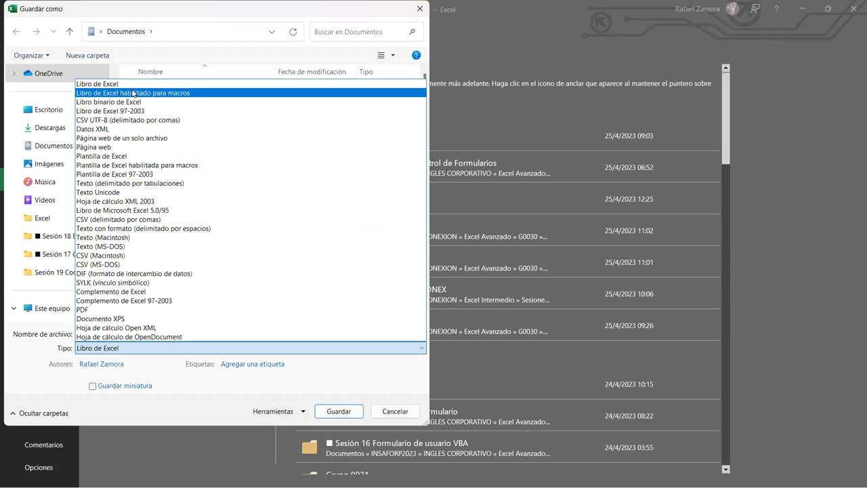
click(133, 93)
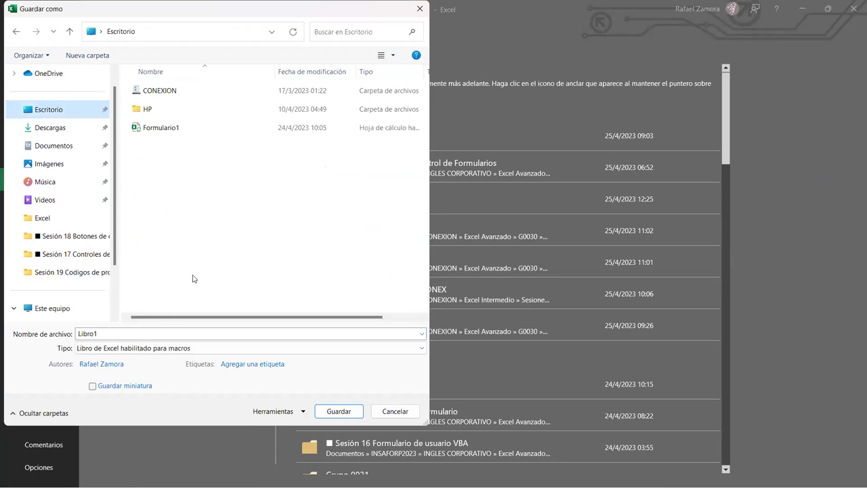
click(133, 333)
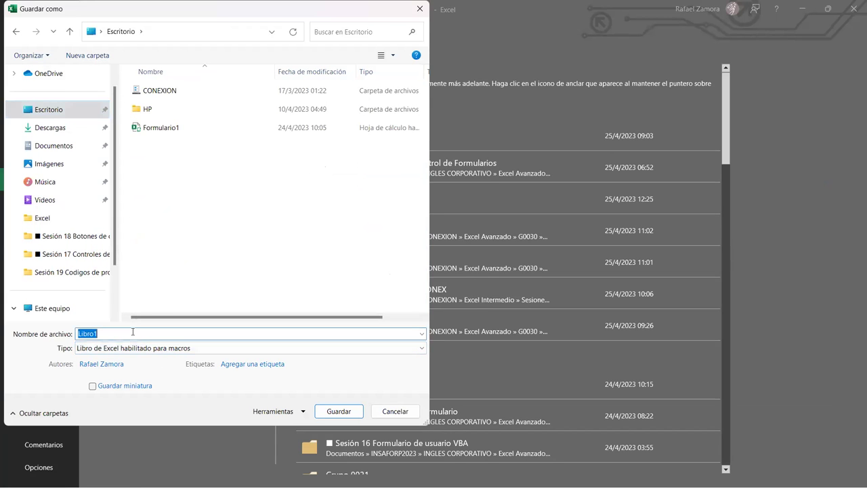
text(Control de Formularios)
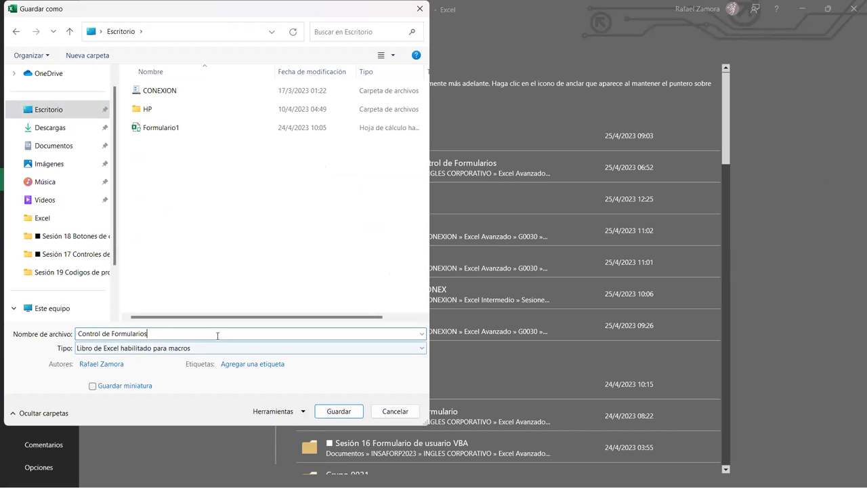
click(337, 413)
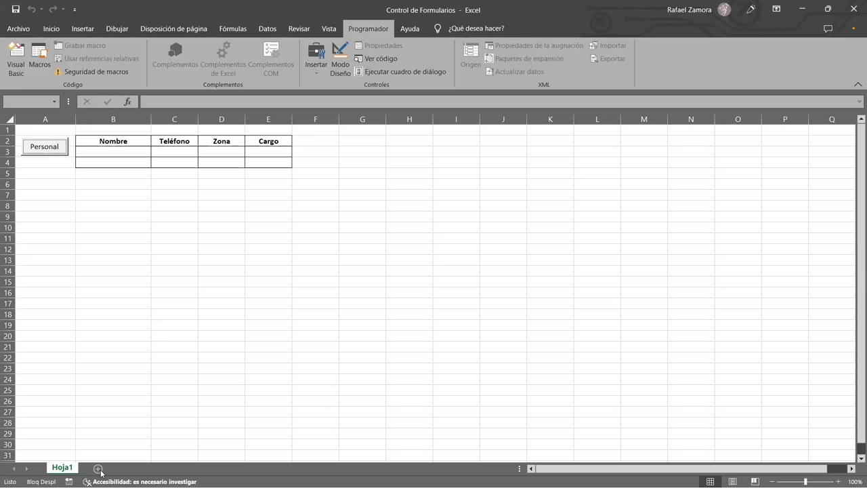
Add a new sheet Hoja2, glancing back at Hoja1's table for reference.
click(98, 468)
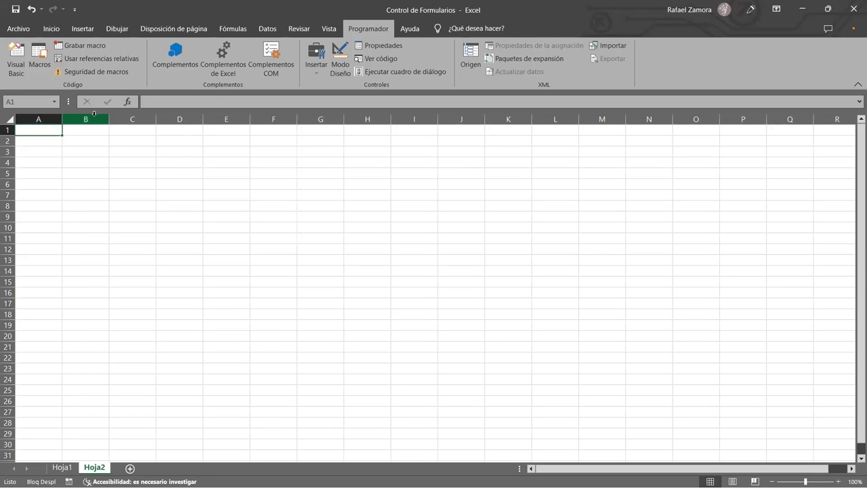
click(89, 142)
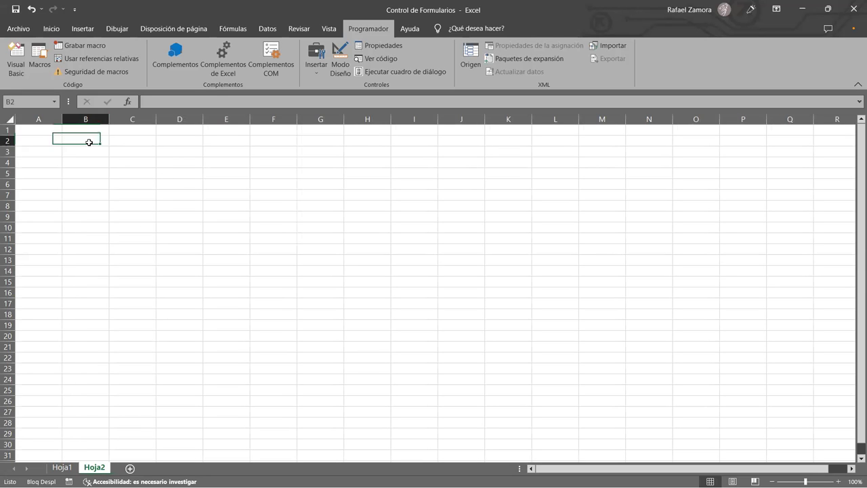
click(63, 467)
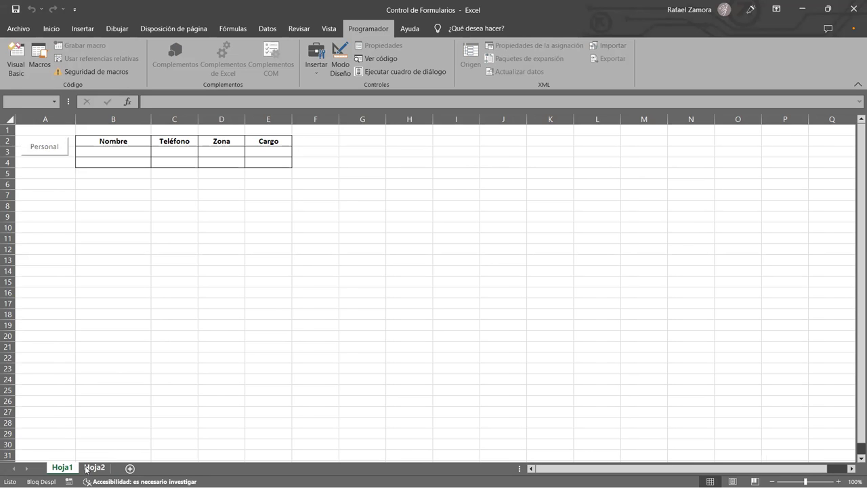
click(88, 468)
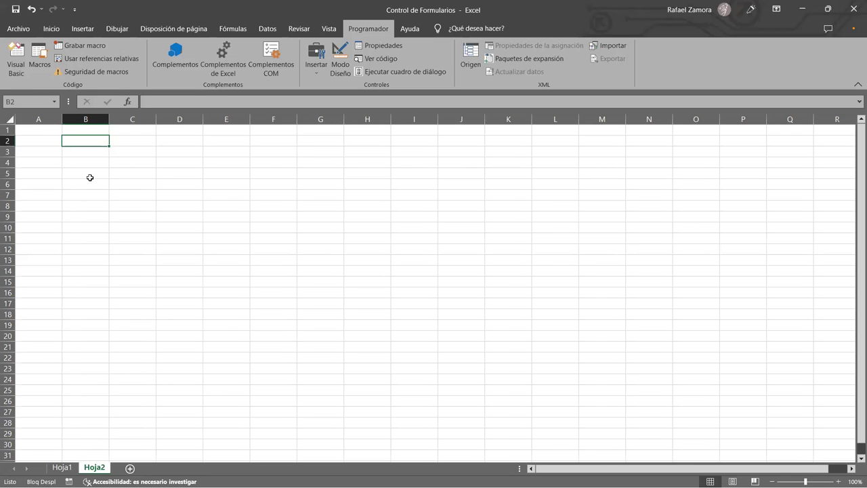
click(65, 470)
click(93, 469)
Enter the headers Producto, Departamento, Zona and Estado in cells B2 through E2.
text(Producto)
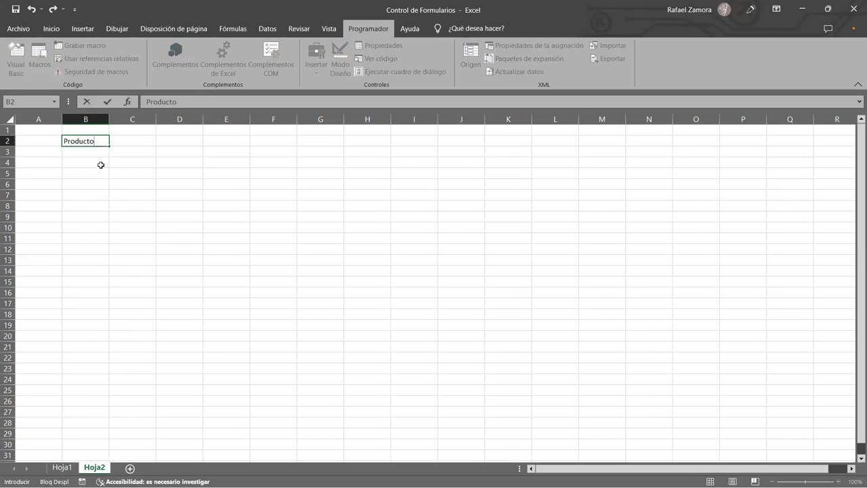
click(142, 139)
text(DEpartamento)
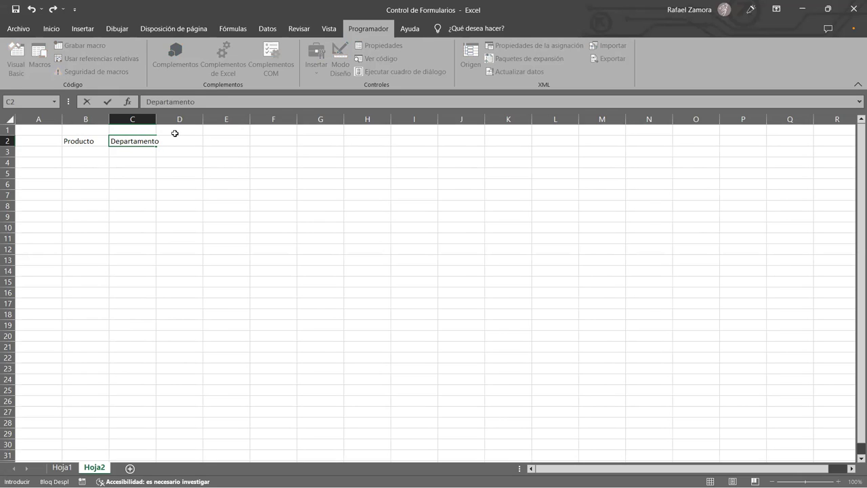
click(209, 149)
click(197, 144)
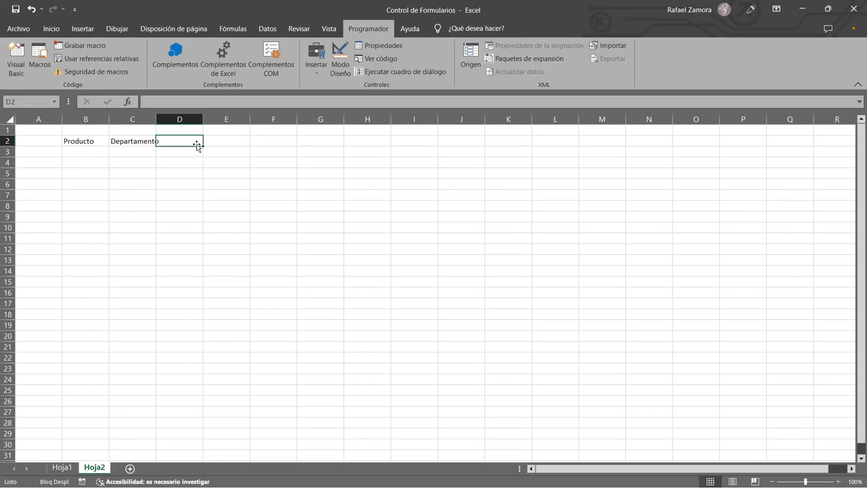
text(Zona)
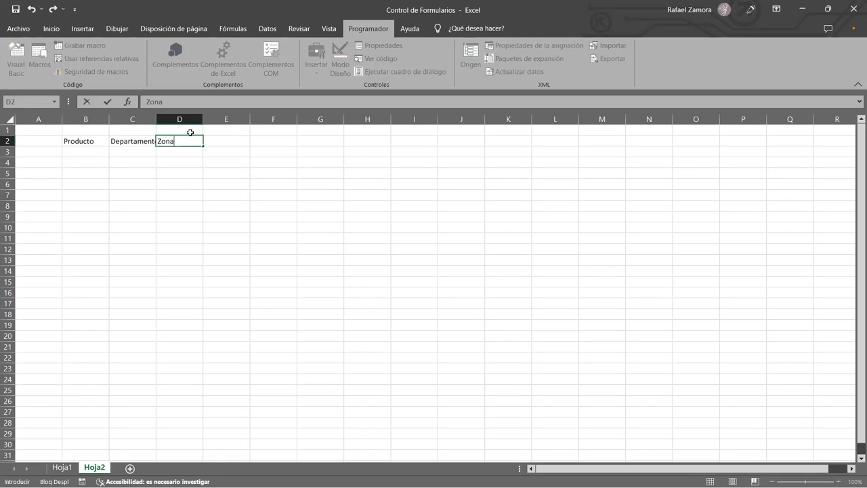
click(221, 142)
text(Estado)
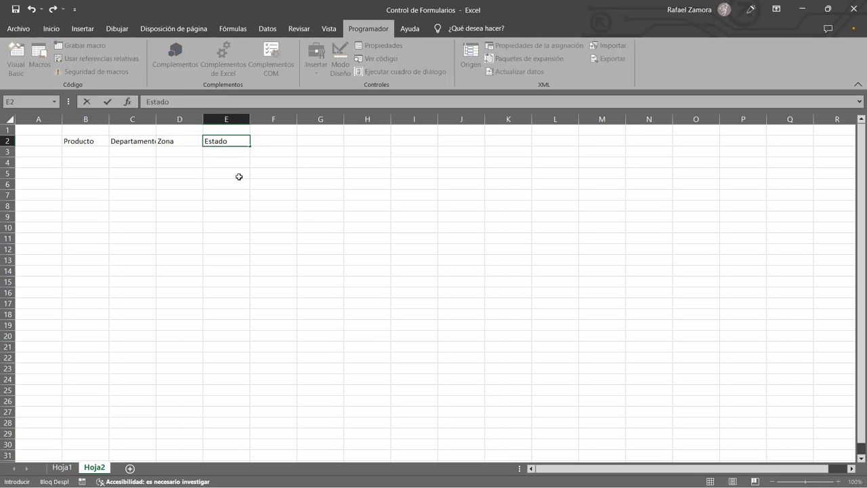
click(300, 230)
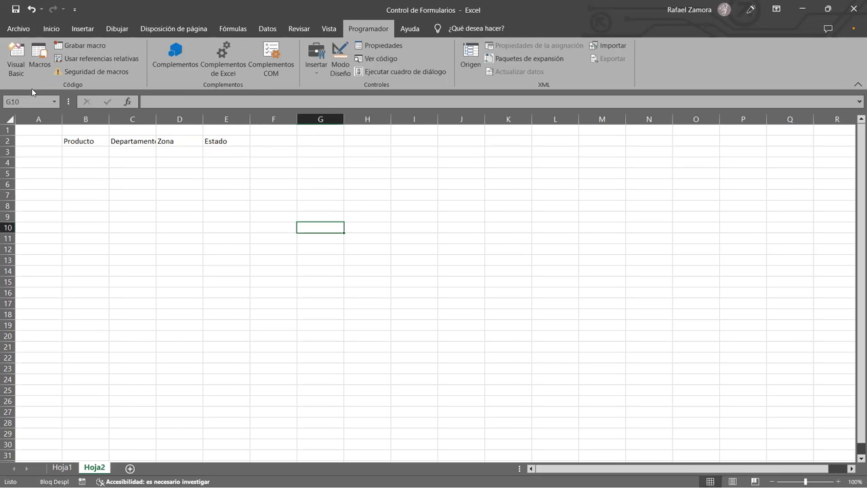
Widen columns B through E to fit the headers.
double_click(156, 120)
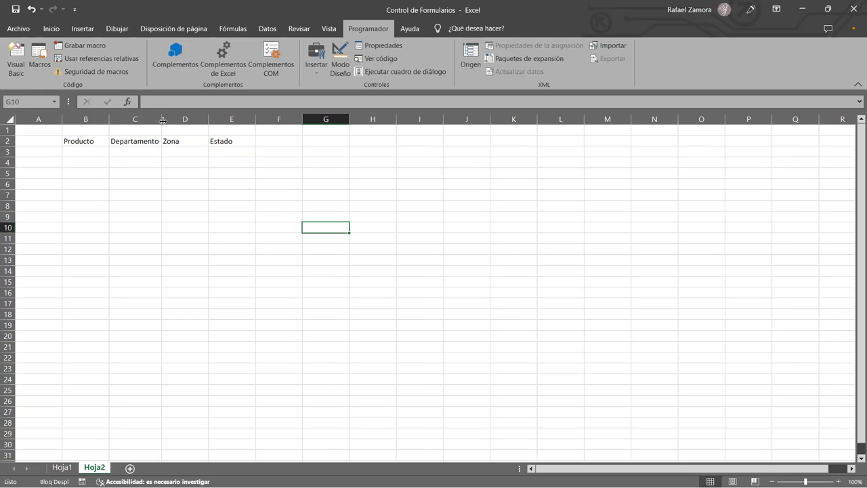
drag(108, 119, 135, 119)
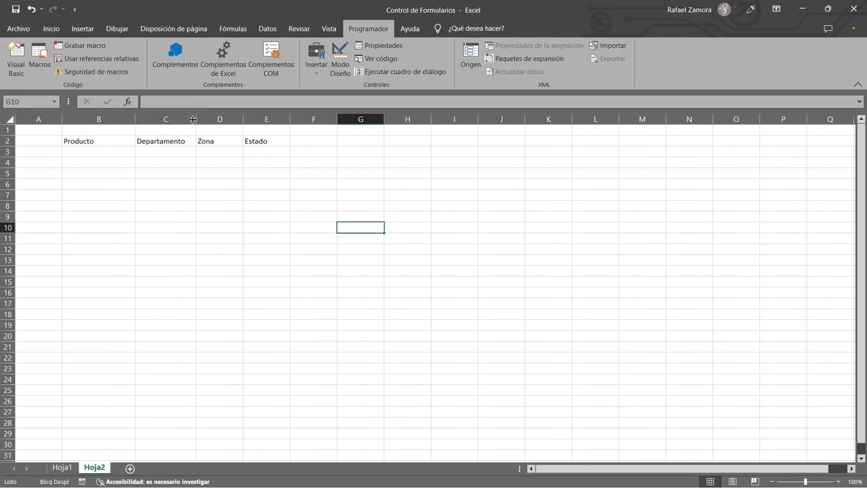
drag(193, 119, 317, 120)
drag(111, 141, 292, 174)
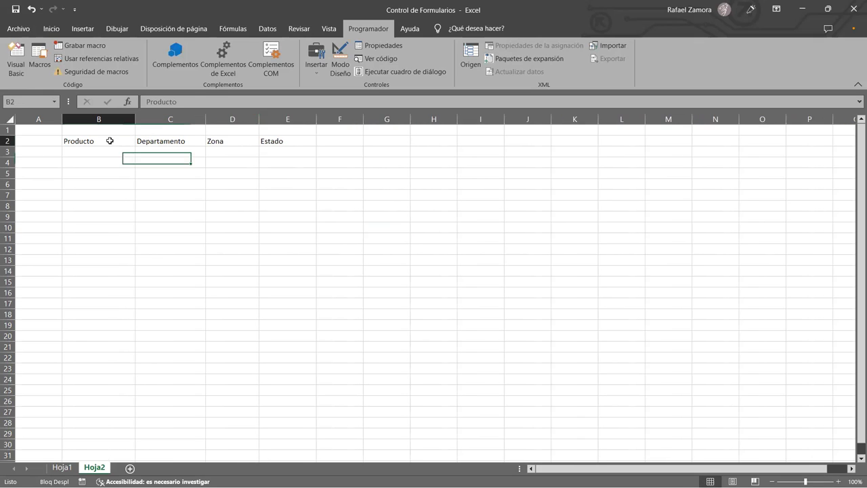
Give B2:E5 all borders and make the B2:E2 headers bold and centered.
click(50, 28)
click(158, 67)
click(178, 227)
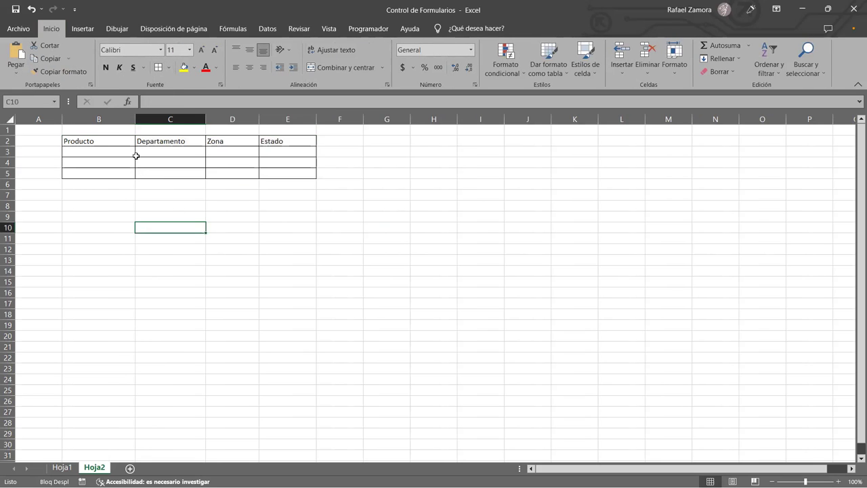
drag(119, 141, 279, 142)
click(249, 67)
click(108, 67)
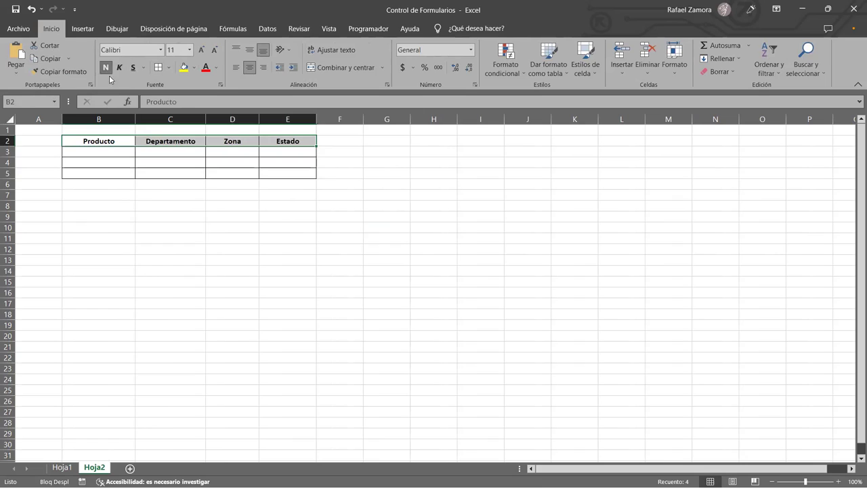
click(165, 216)
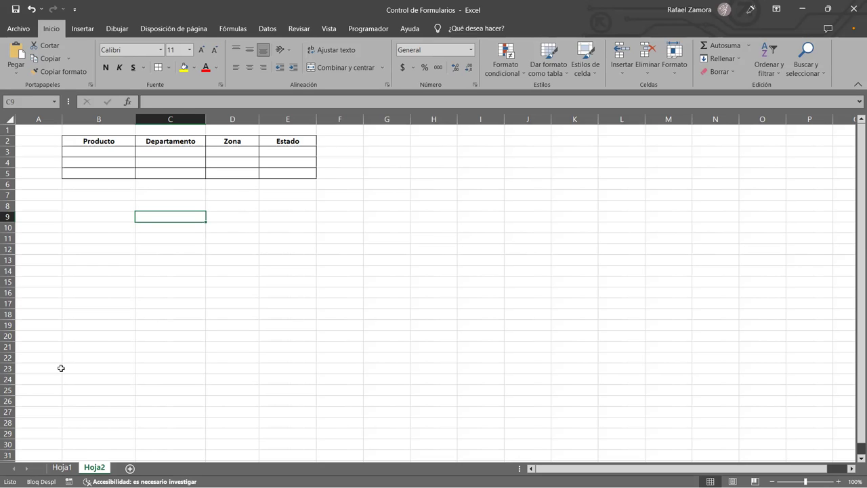
click(189, 327)
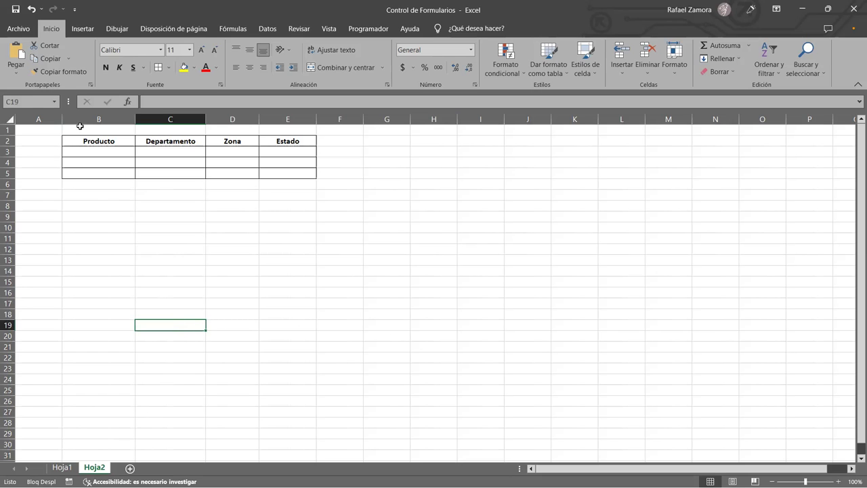
Widen column A on Hoja2.
drag(61, 122, 80, 122)
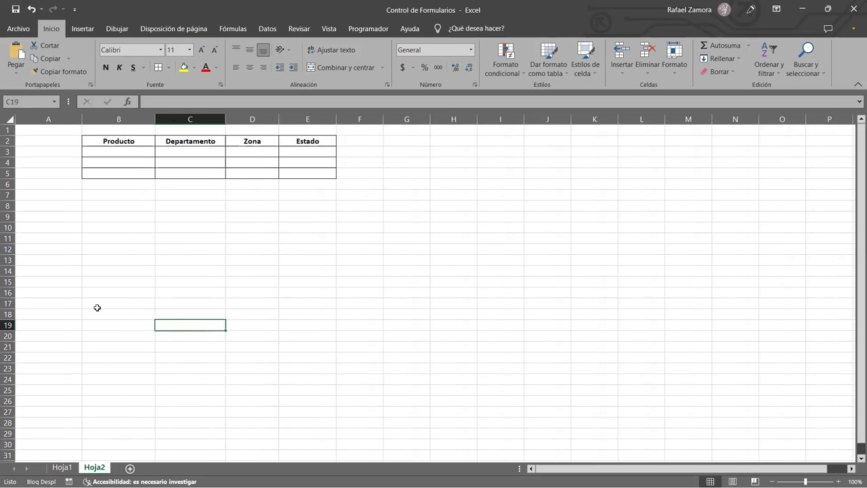
click(63, 467)
click(95, 467)
click(104, 315)
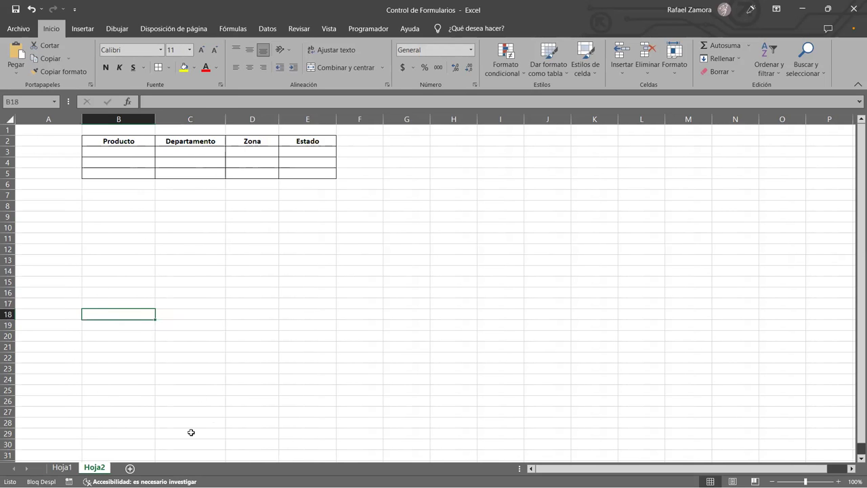
click(374, 32)
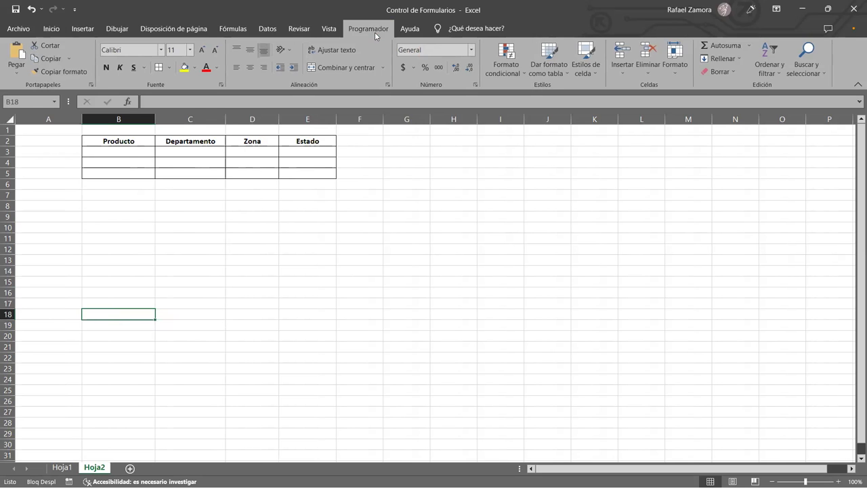
Open the VBA editor and insert a new blank UserForm1.
click(16, 54)
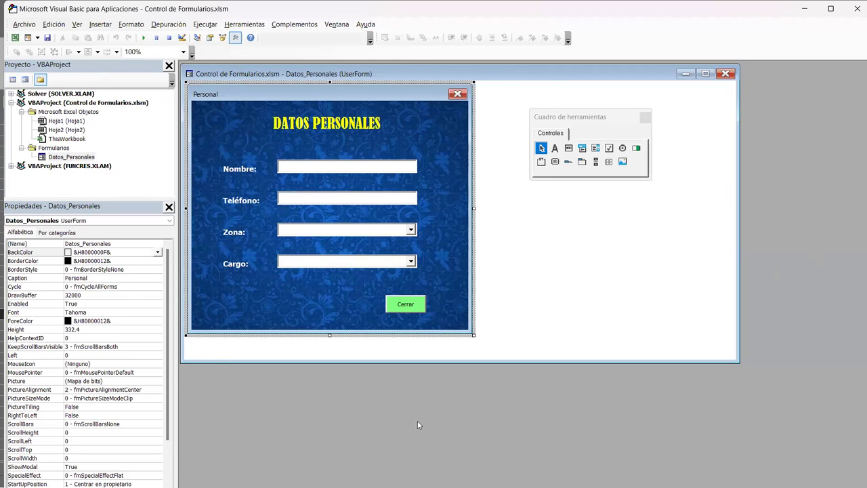
click(99, 25)
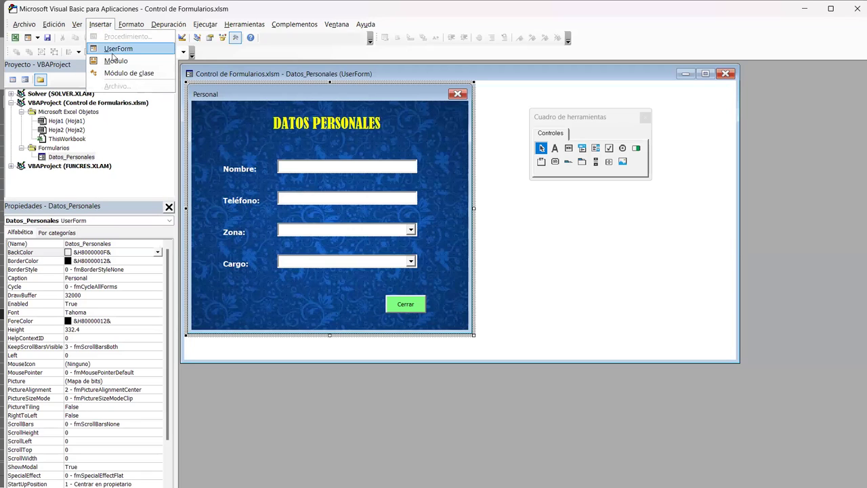
key(Return)
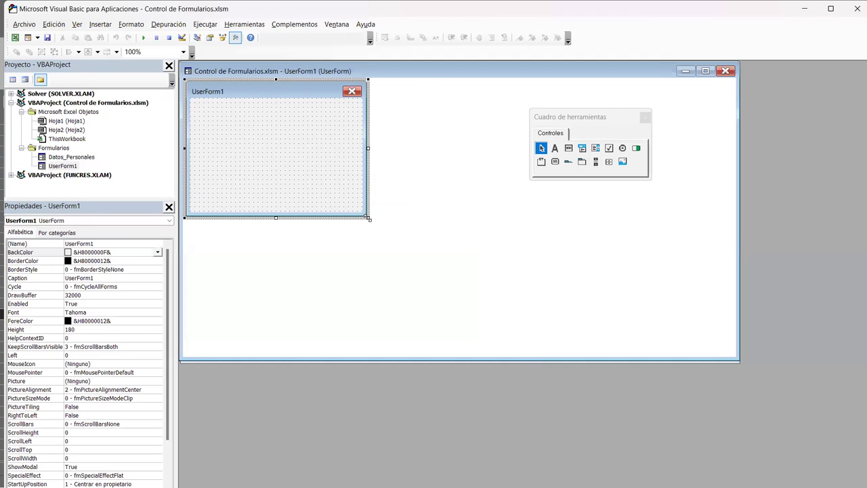
Enlarge UserForm1 to a height of 301.2 and rearrange the form designer window.
drag(368, 218, 421, 309)
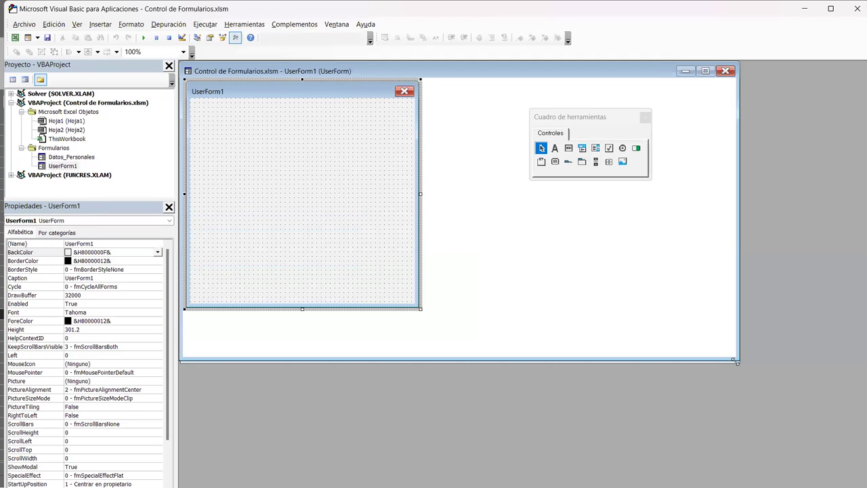
drag(737, 361, 738, 359)
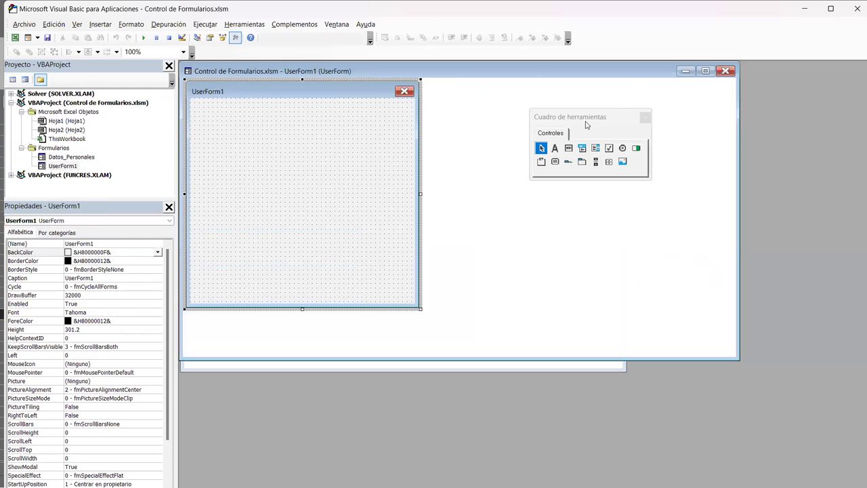
drag(448, 70, 495, 138)
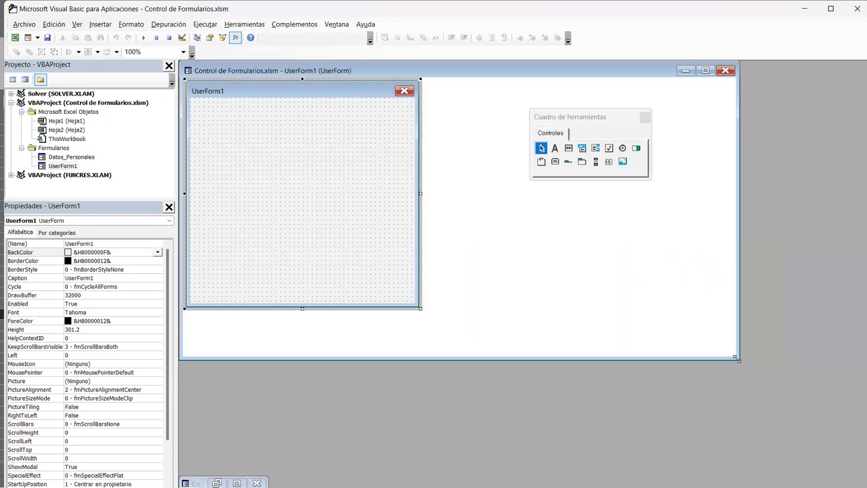
drag(737, 358, 603, 376)
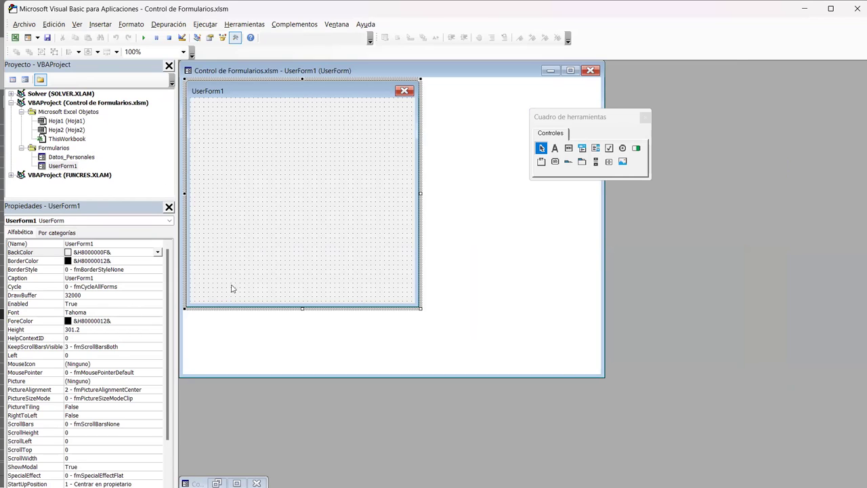
Set the new form's Caption to Productos.
click(73, 169)
double_click(72, 169)
click(73, 169)
click(89, 243)
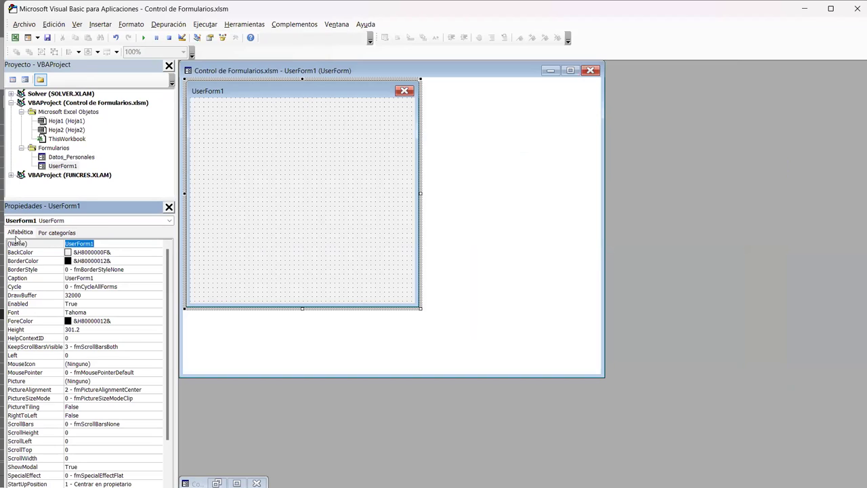
click(92, 278)
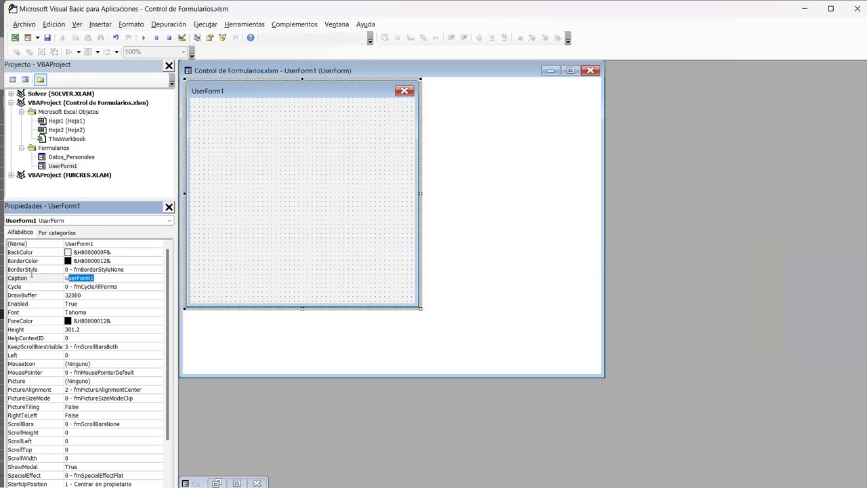
text(Produc)
text(tos)
click(264, 205)
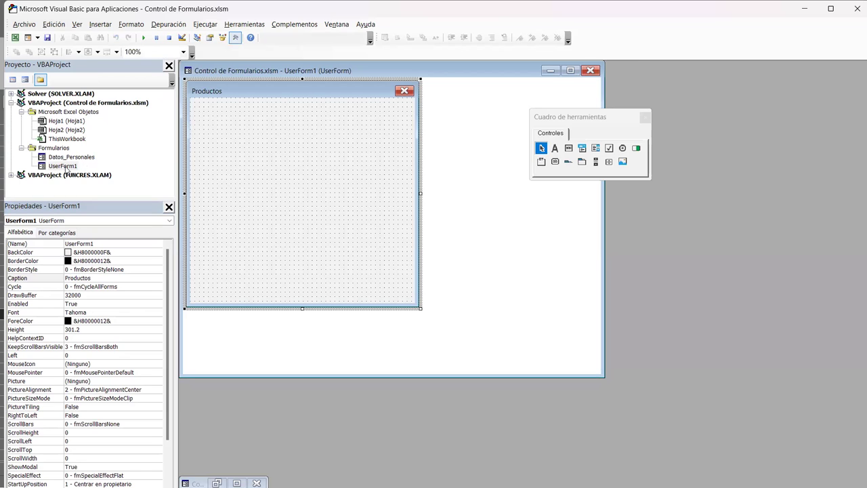
Change the form's (Name) to Datos_Productos.
click(69, 168)
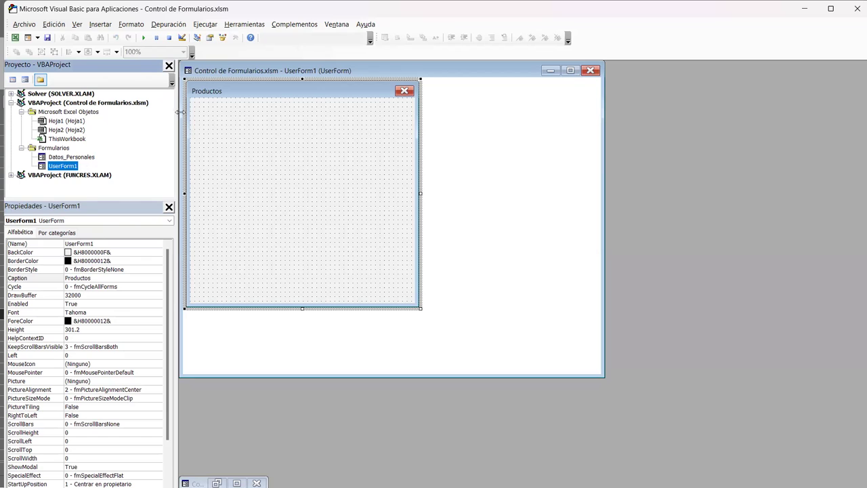
click(97, 244)
double_click(97, 244)
text(Datos_Productos)
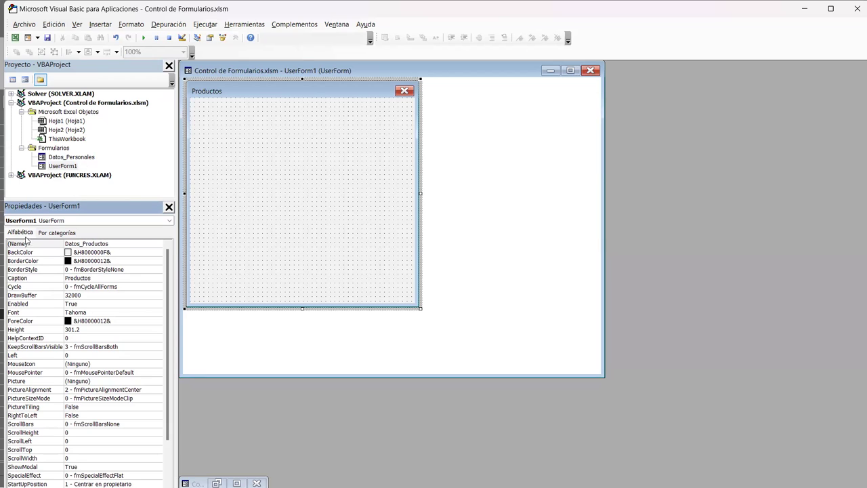
key(Return)
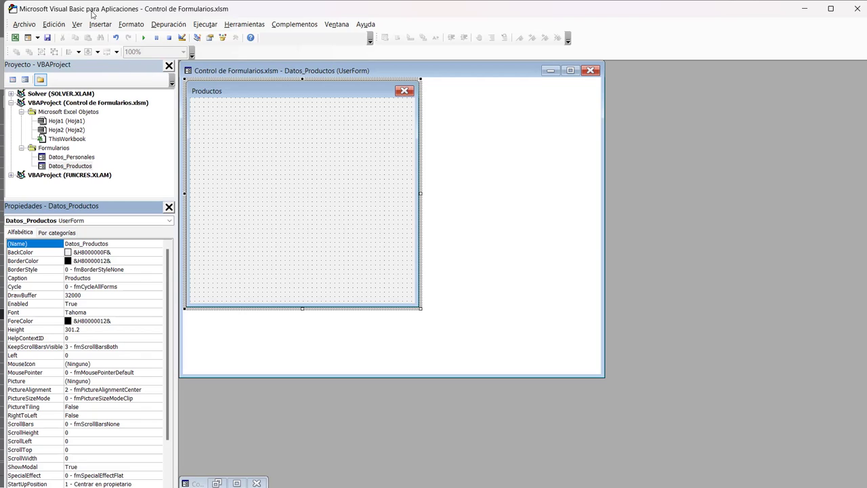
Insert another blank UserForm1 and drag its designer window to the right.
click(112, 27)
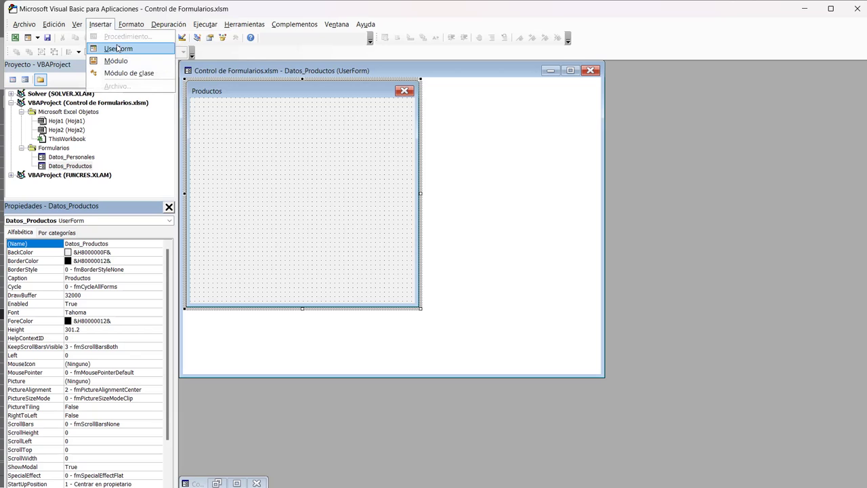
click(118, 48)
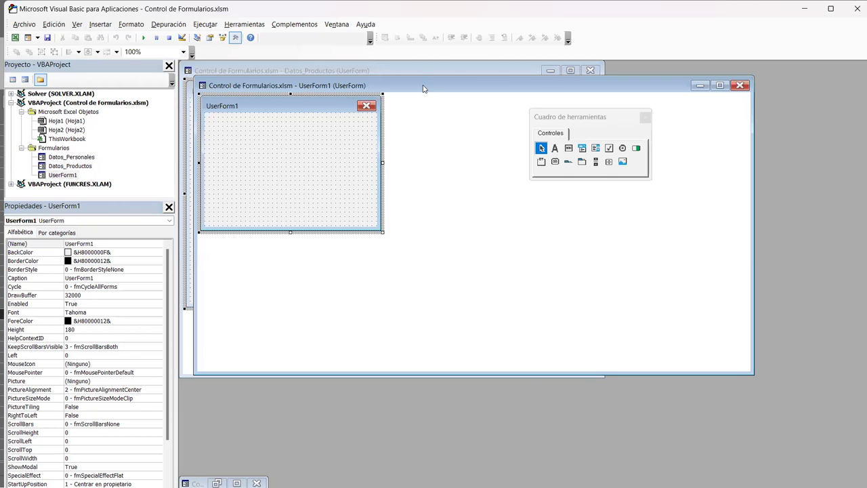
drag(423, 88, 526, 122)
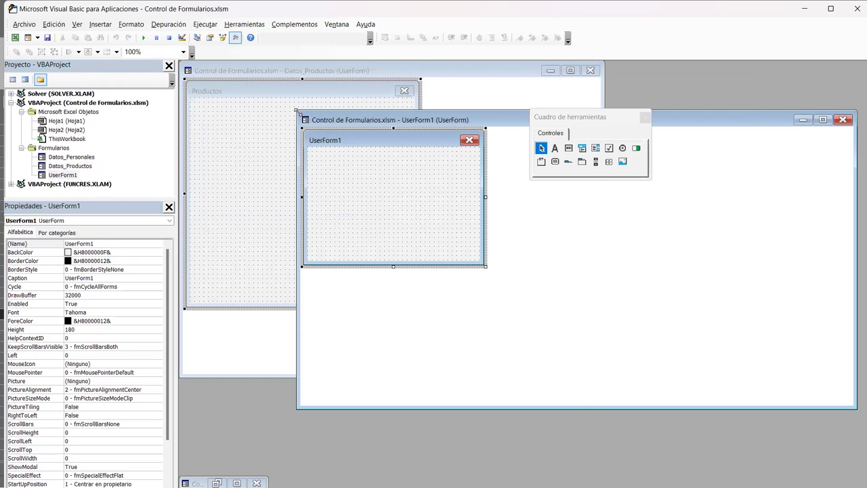
drag(296, 110, 584, 132)
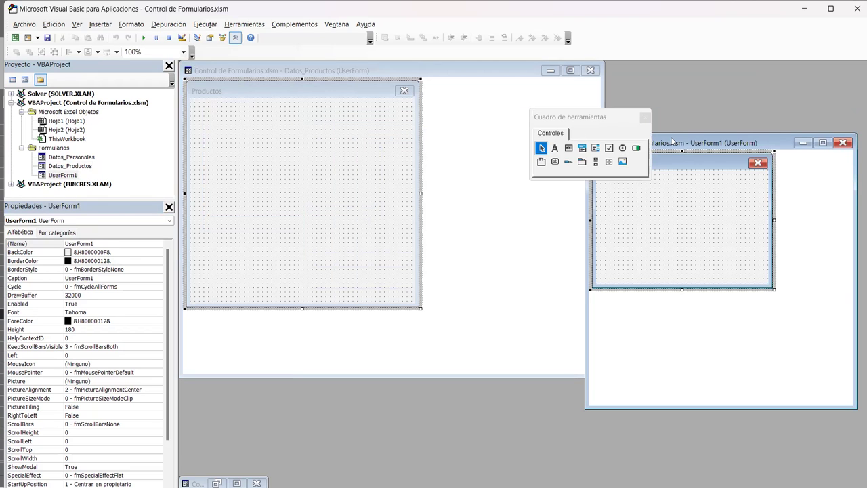
drag(672, 141, 690, 111)
Position the UserForm1 designer beside Datos_Productos and select UserForm1 in the Project Explorer.
click(276, 93)
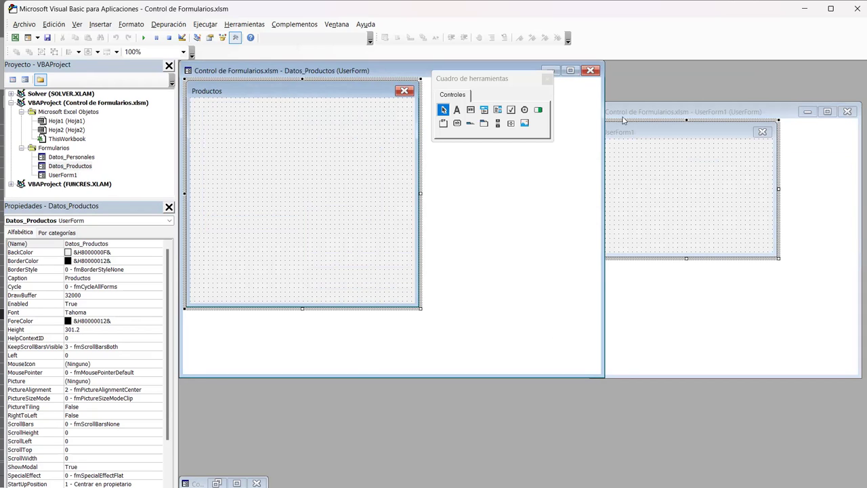
click(774, 111)
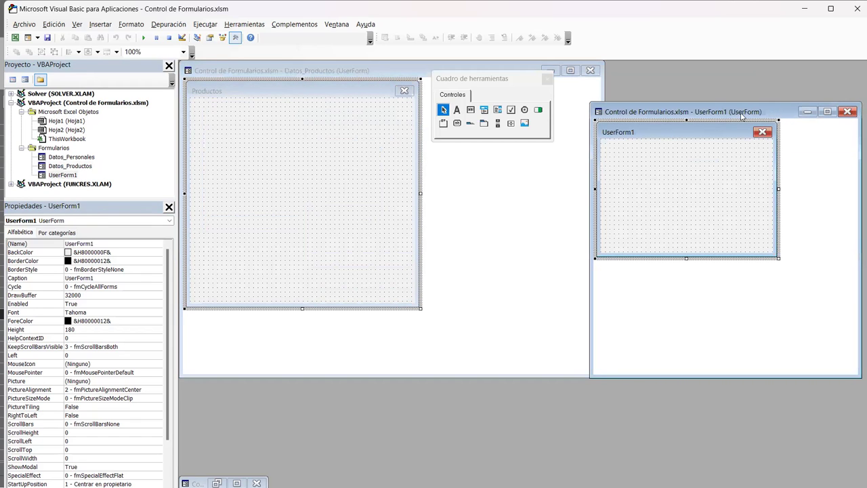
drag(737, 109, 735, 105)
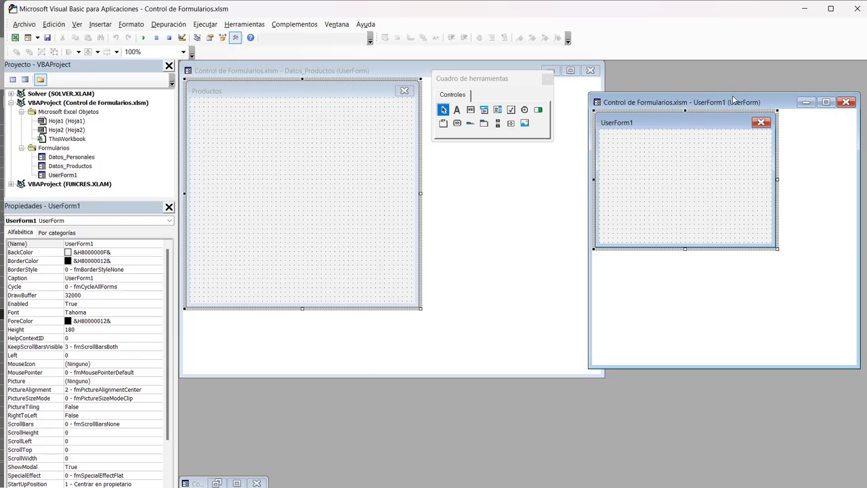
drag(730, 97, 735, 84)
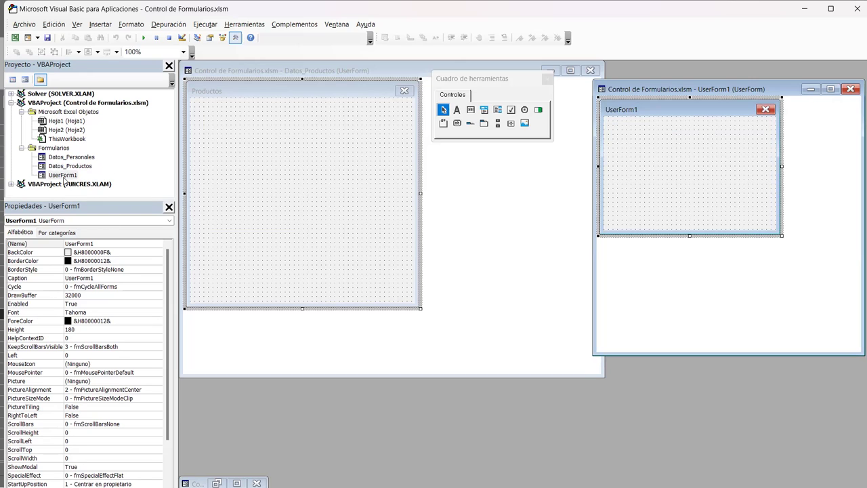
click(86, 166)
click(71, 175)
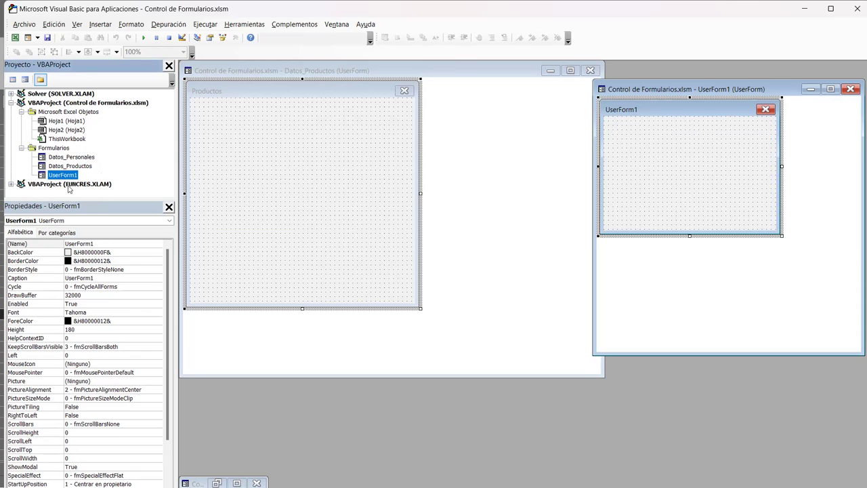
Remove UserForm1 with Quitar UserForm1..., declining to export it first.
right_click(65, 177)
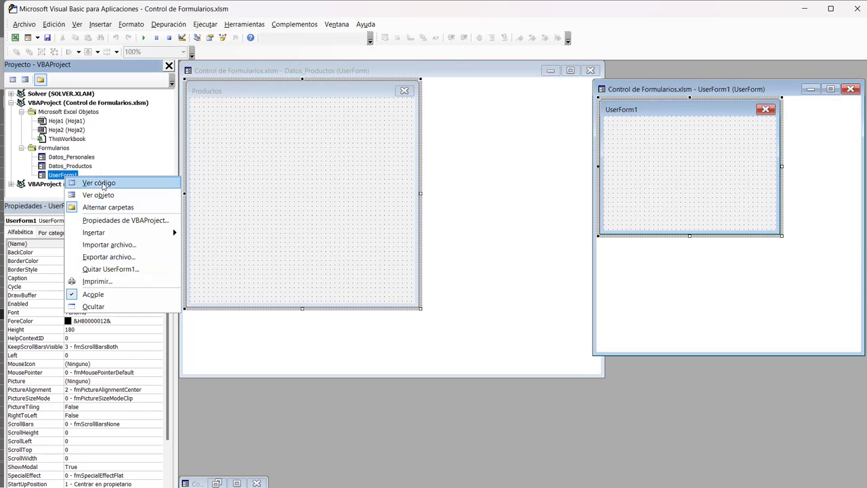
right_click(86, 168)
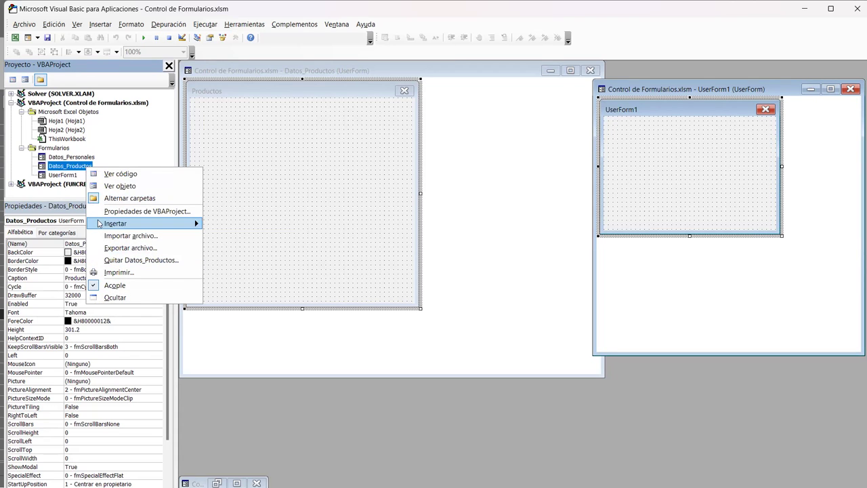
right_click(83, 159)
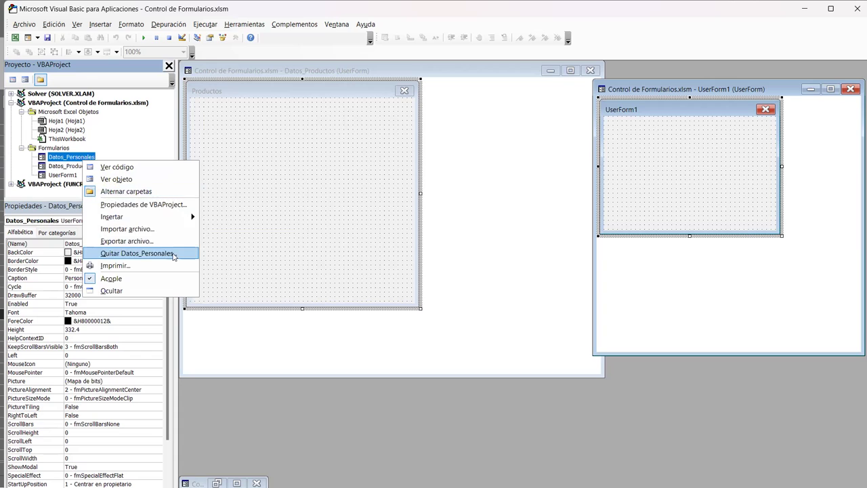
click(61, 176)
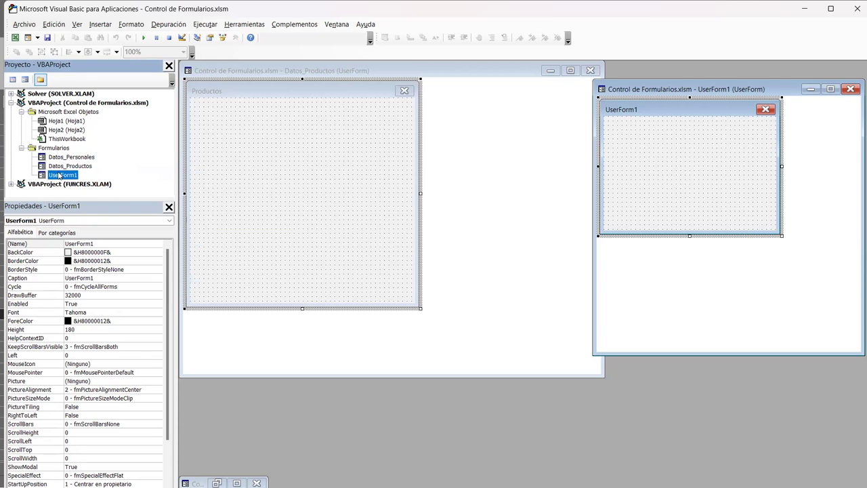
right_click(61, 177)
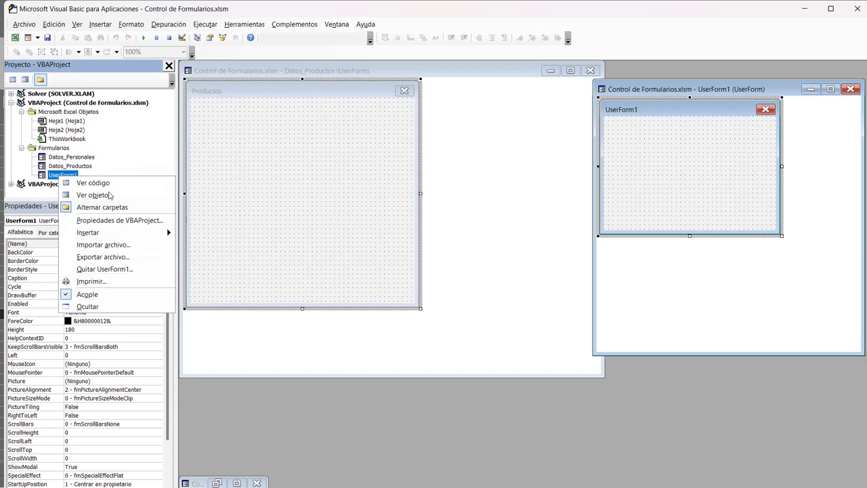
click(126, 270)
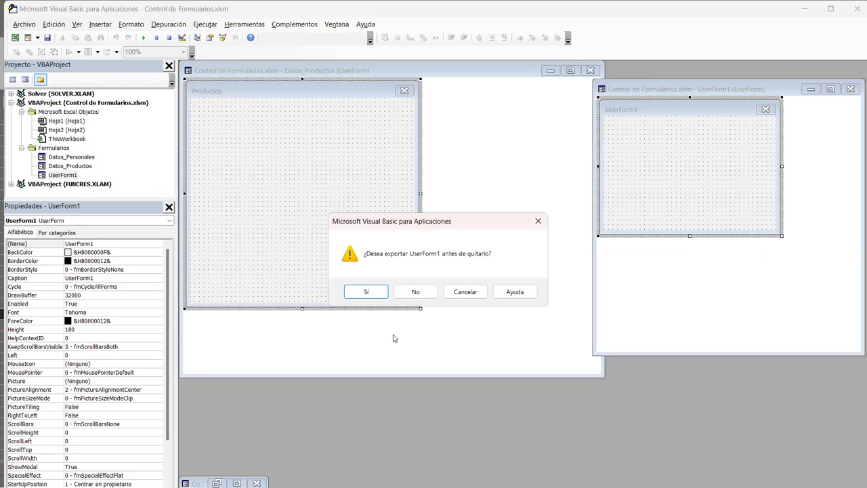
click(424, 298)
click(415, 292)
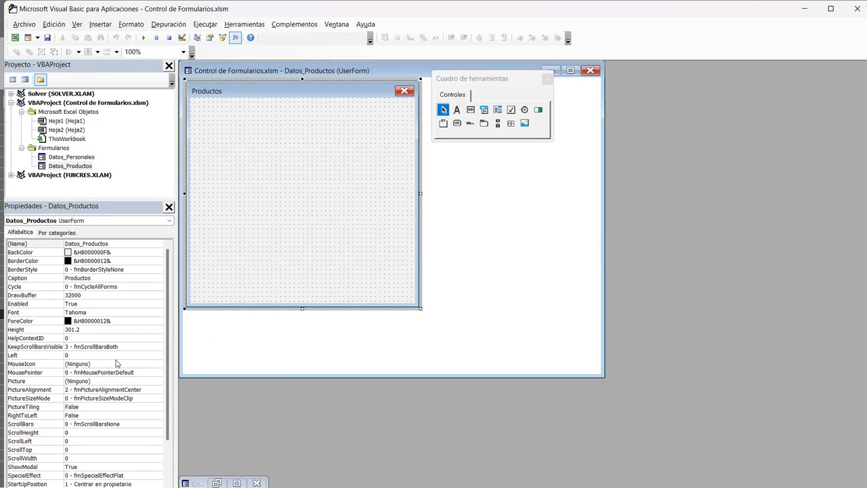
Load a blue texture as the form's Picture and make the Productos form taller.
double_click(158, 381)
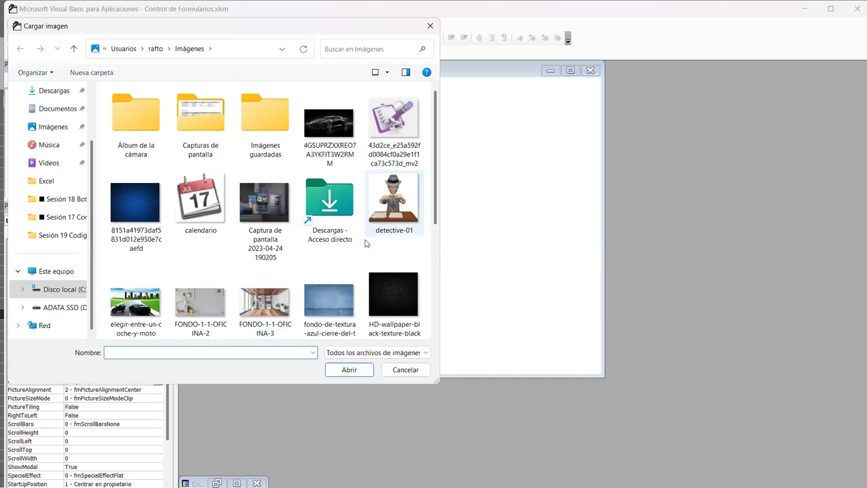
scroll(352, 257, down, 1)
click(340, 271)
key(Return)
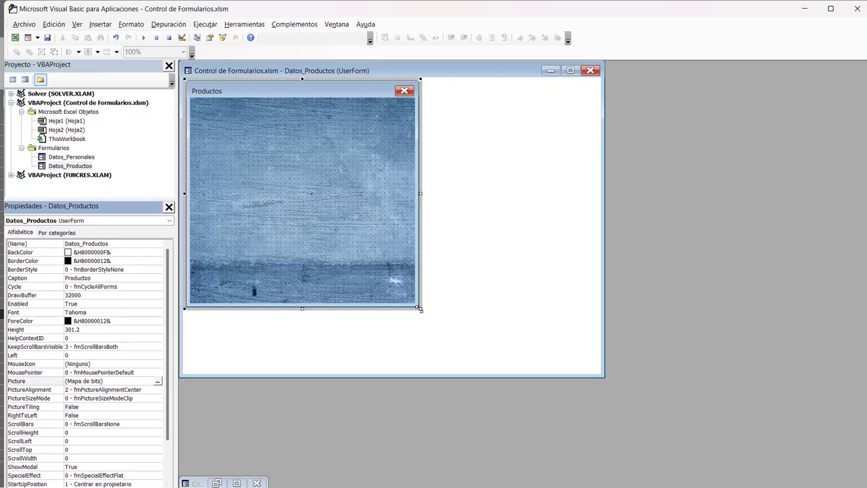
drag(420, 309, 444, 336)
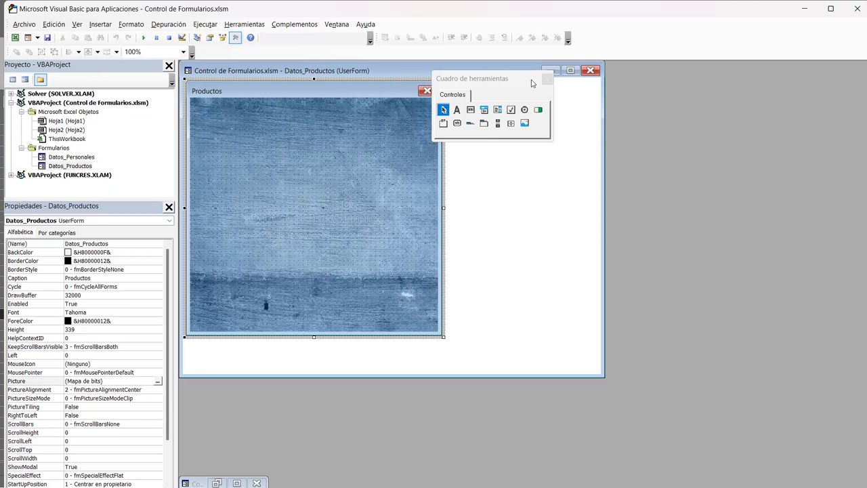
drag(532, 83, 578, 91)
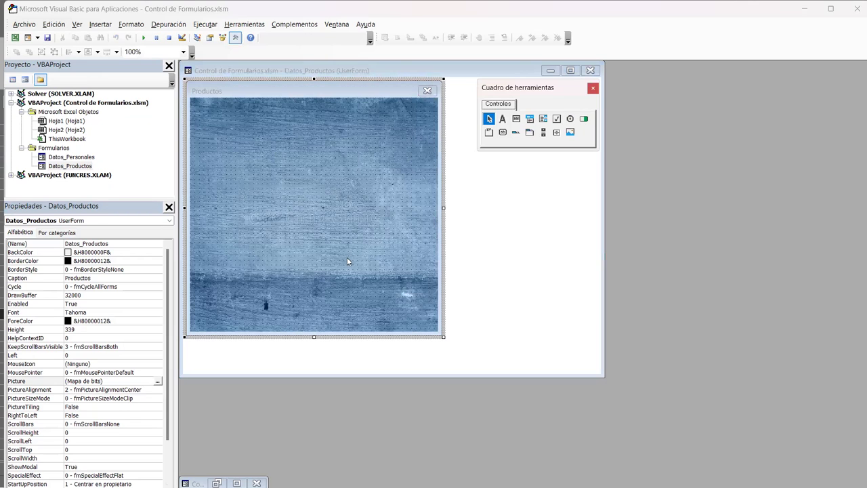
click(157, 383)
click(257, 214)
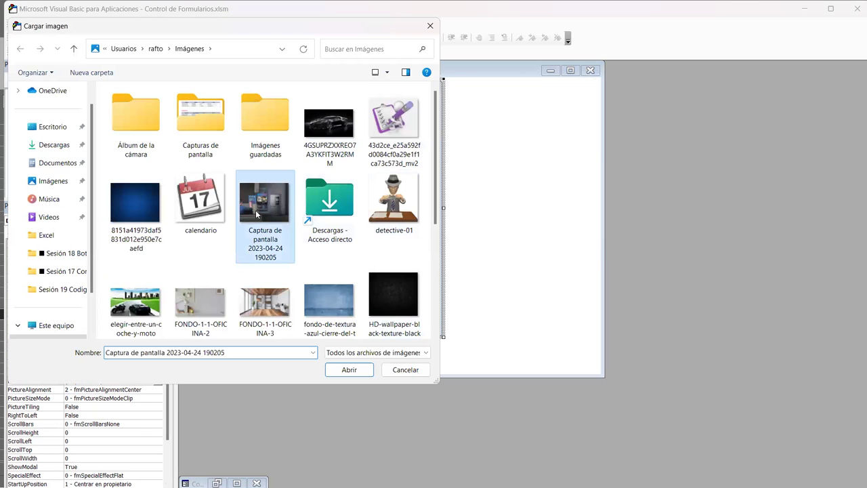
double_click(257, 214)
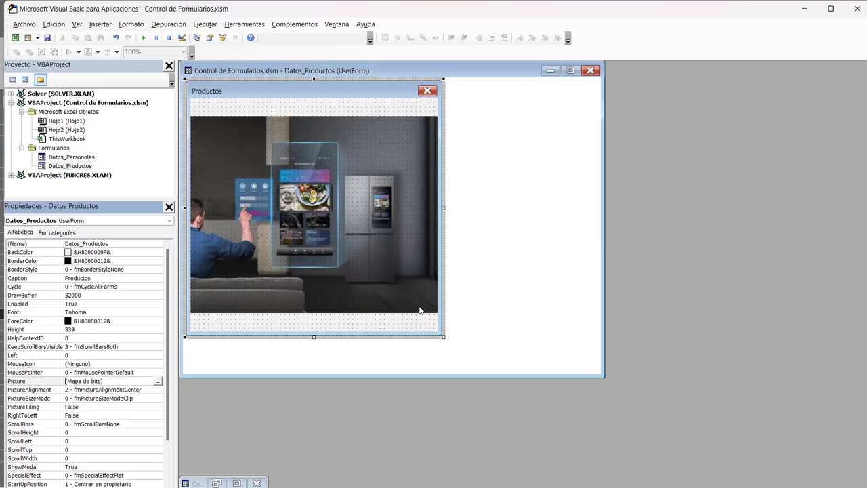
key(F5)
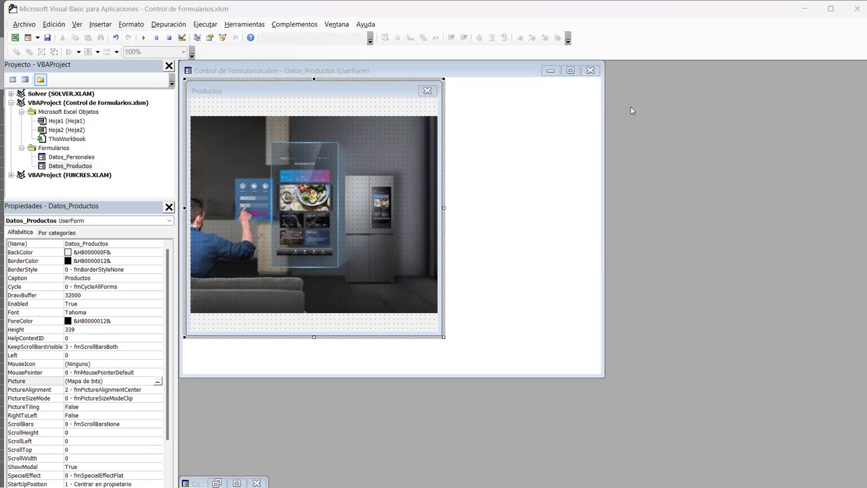
Make the form slightly taller (height 346.2) and keep PictureAlignment centred.
click(595, 180)
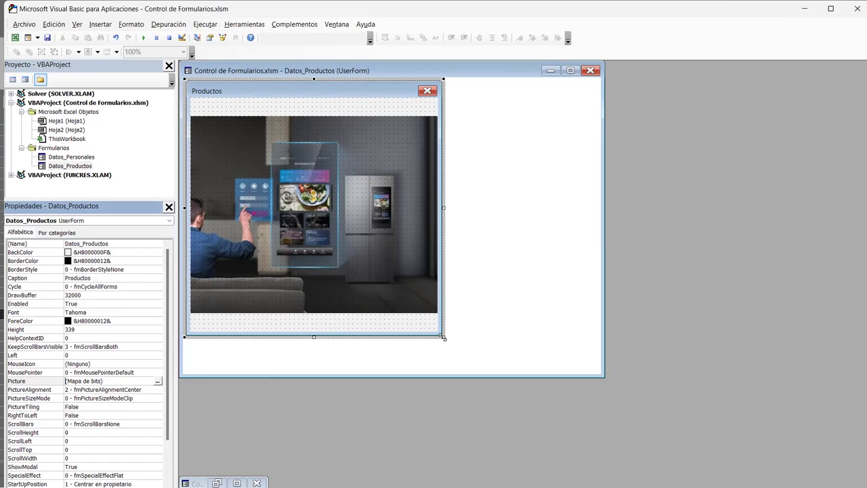
drag(443, 336, 446, 342)
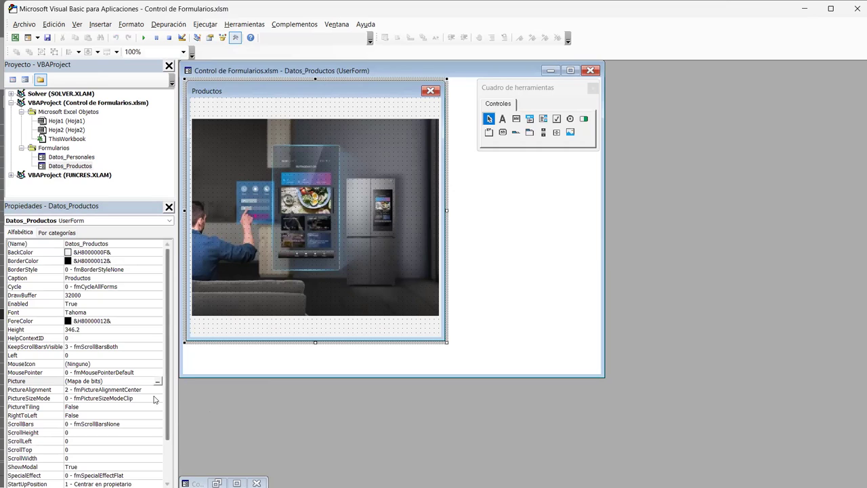
click(154, 392)
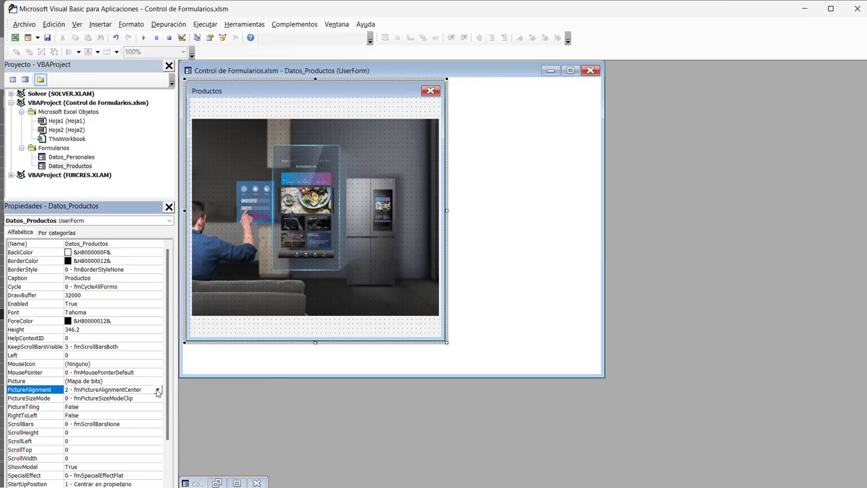
click(157, 390)
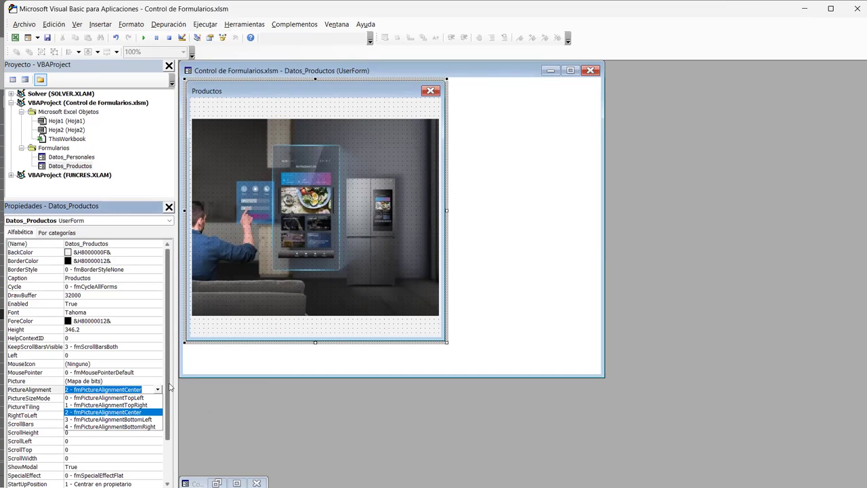
click(170, 387)
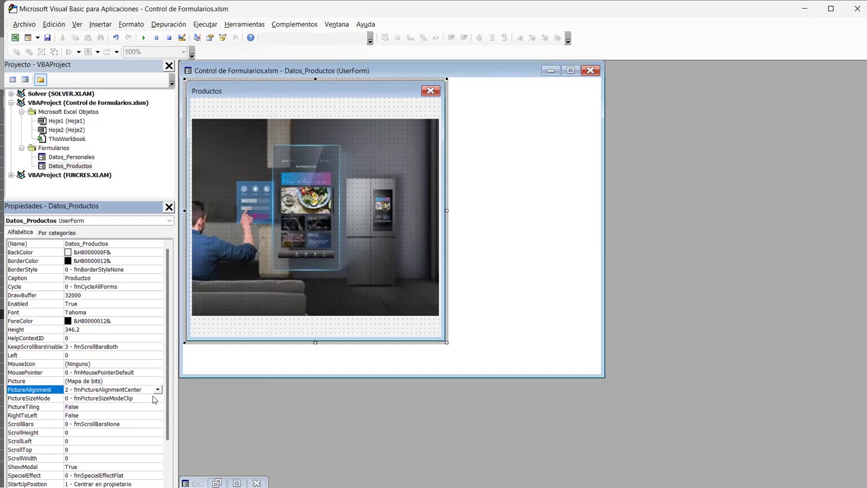
Set PictureSizeMode to 1 - fmPictureSizeModeStretch and attempt to run the form.
click(155, 399)
click(157, 398)
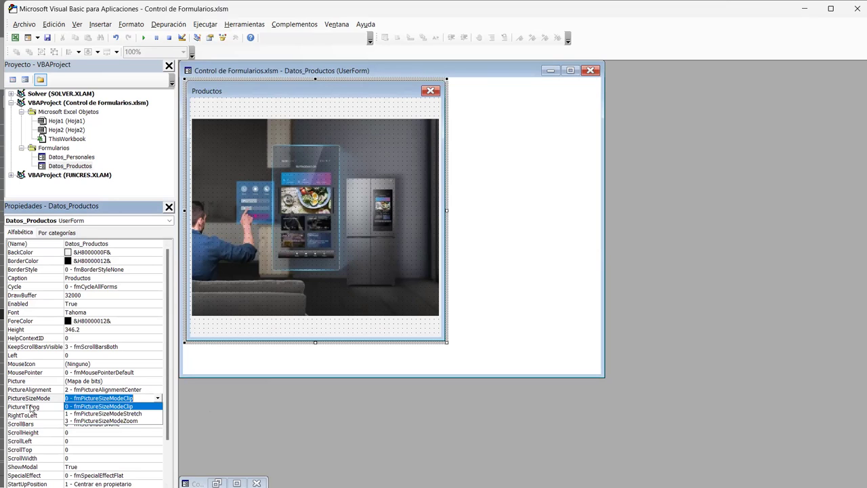
click(125, 413)
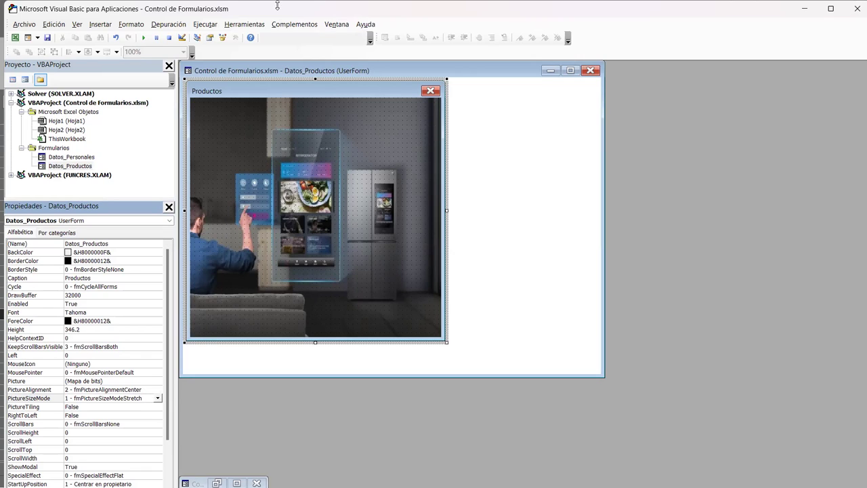
click(149, 39)
click(537, 108)
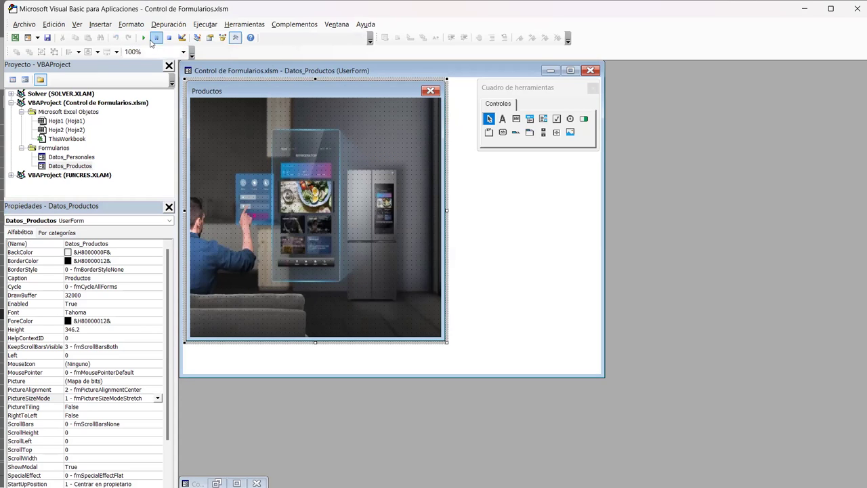
key(F5)
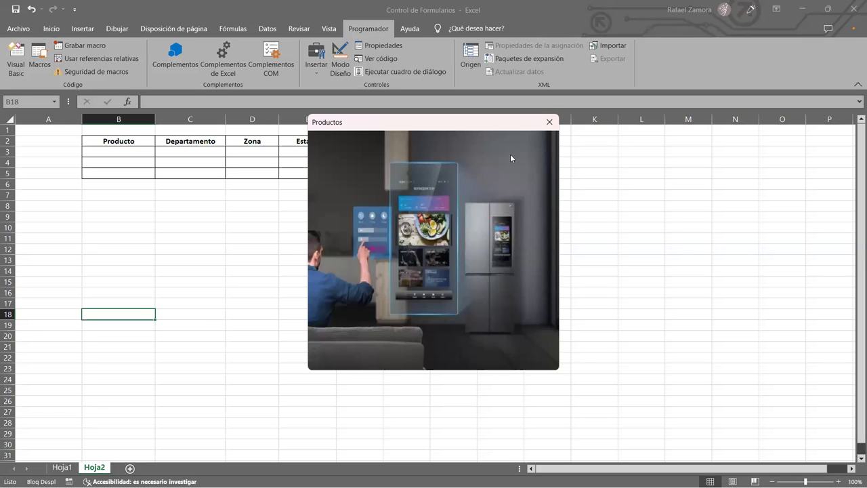
click(550, 123)
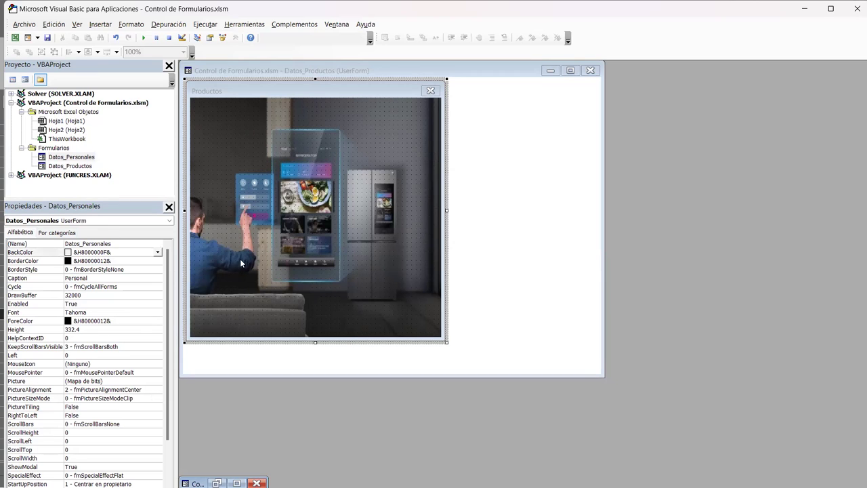
Draw a label near the form's top-left and caption it 'Producto:'.
click(364, 86)
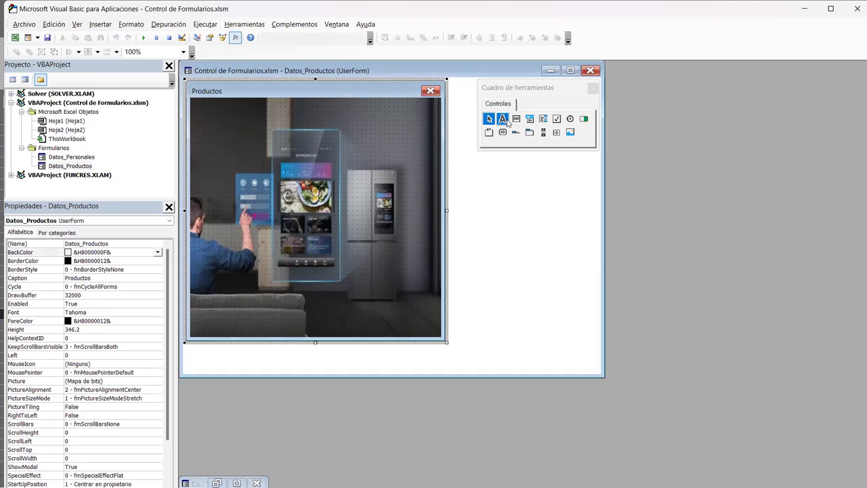
click(503, 119)
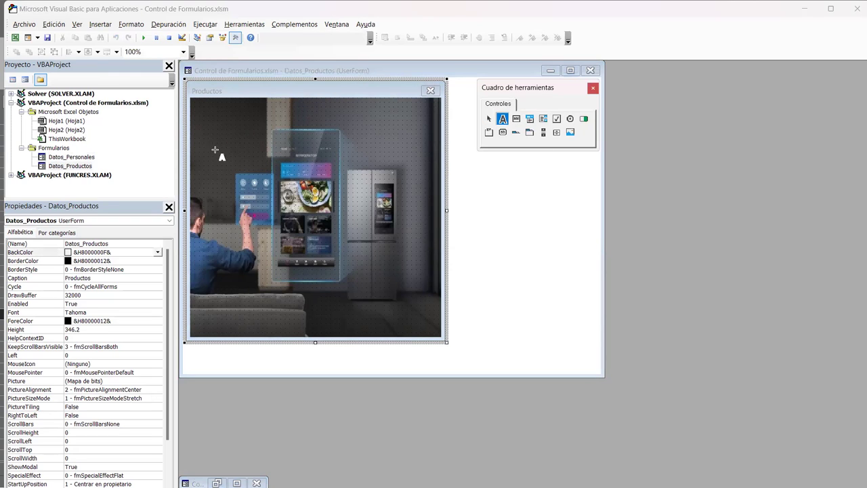
drag(213, 153, 269, 167)
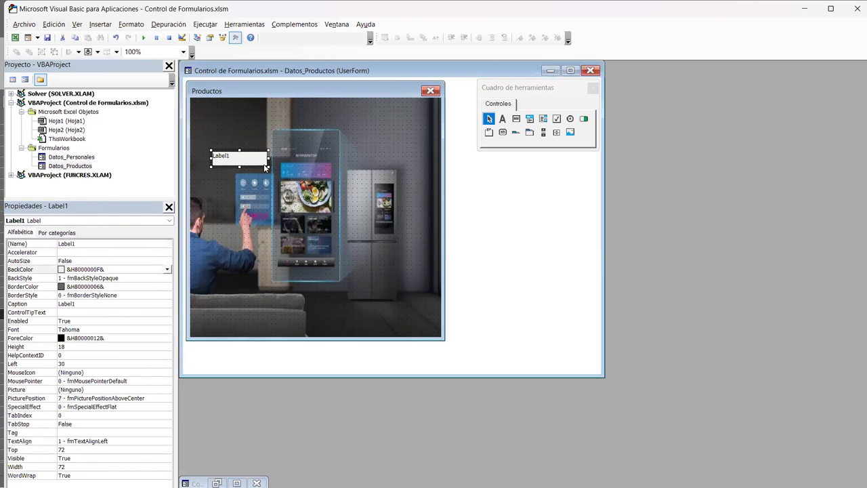
click(224, 156)
text(Productos)
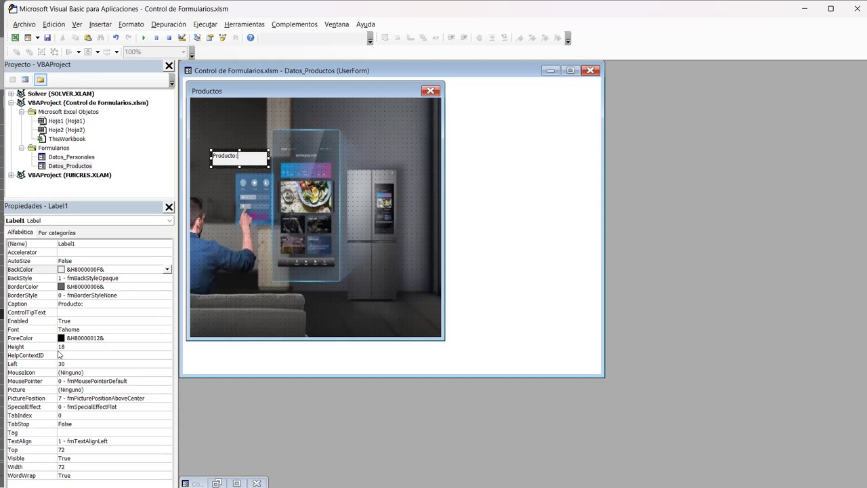
Give the label white ForeColor and a transparent BackStyle (fmBackStyleTransparent).
click(60, 339)
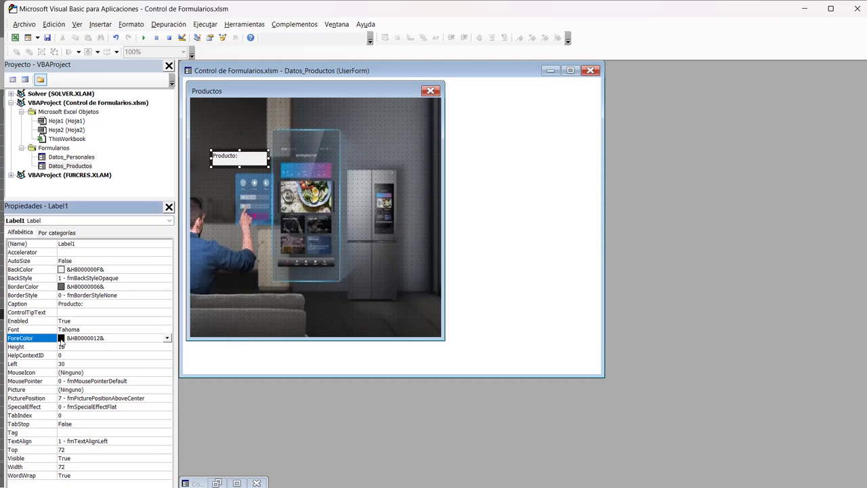
click(61, 340)
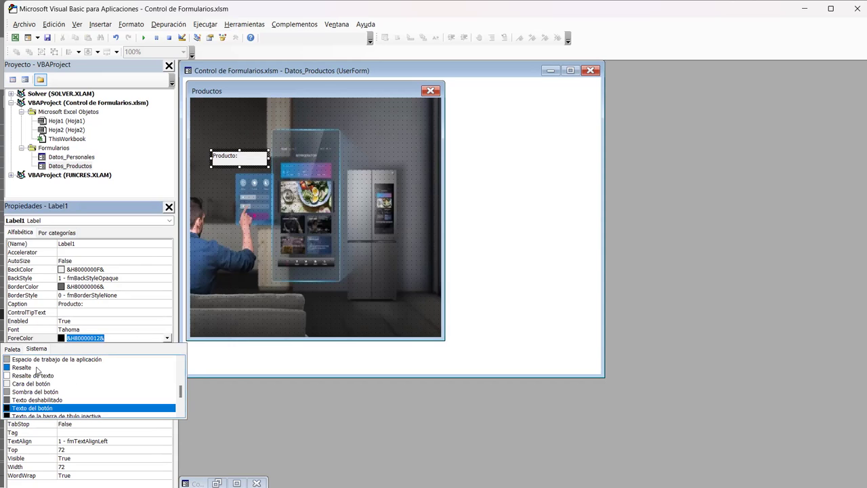
click(19, 351)
click(7, 359)
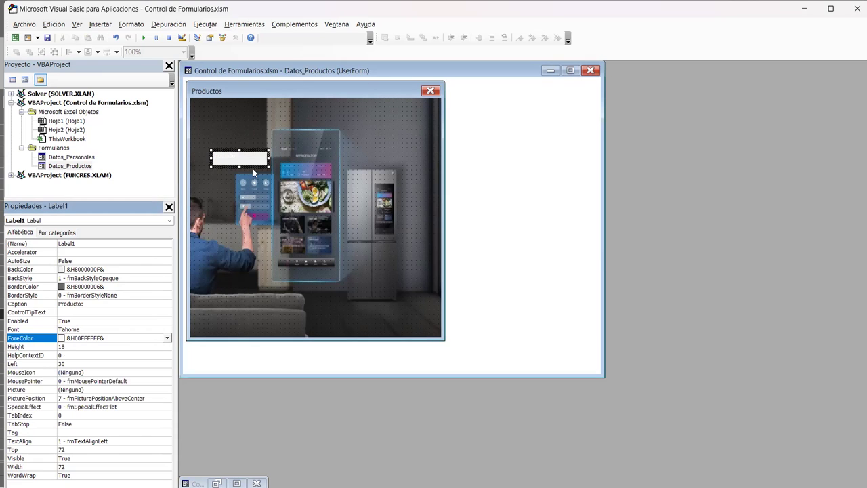
click(249, 162)
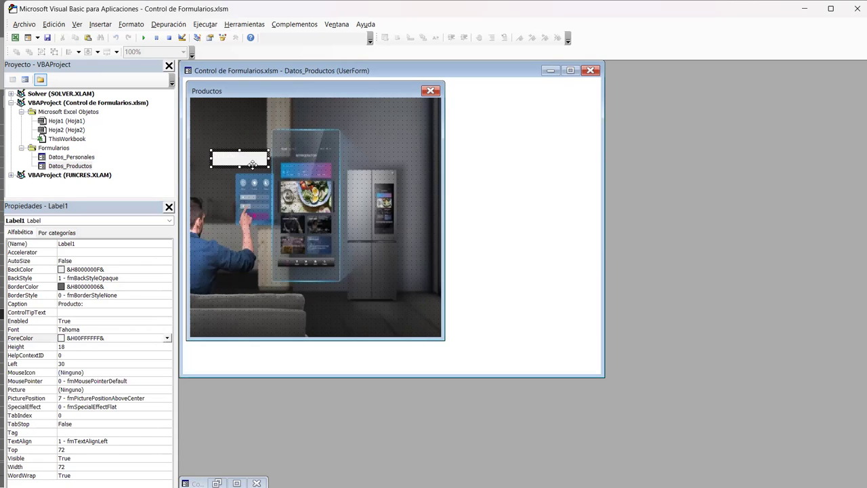
click(165, 279)
click(167, 278)
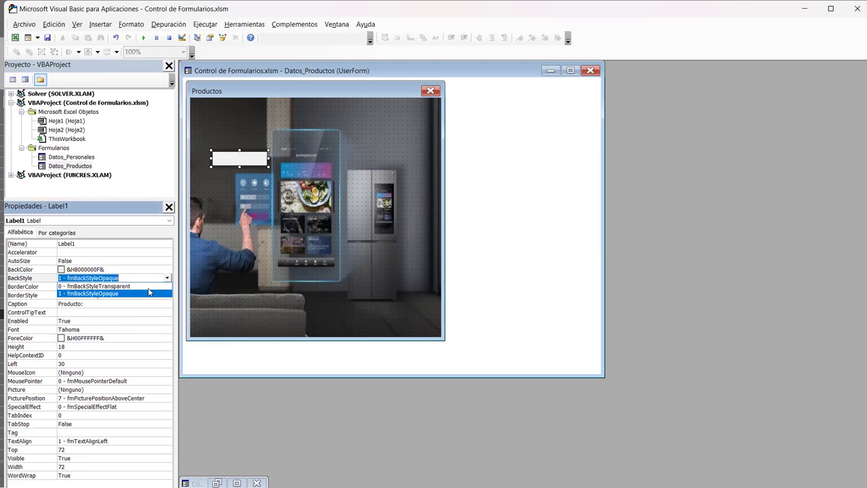
click(144, 286)
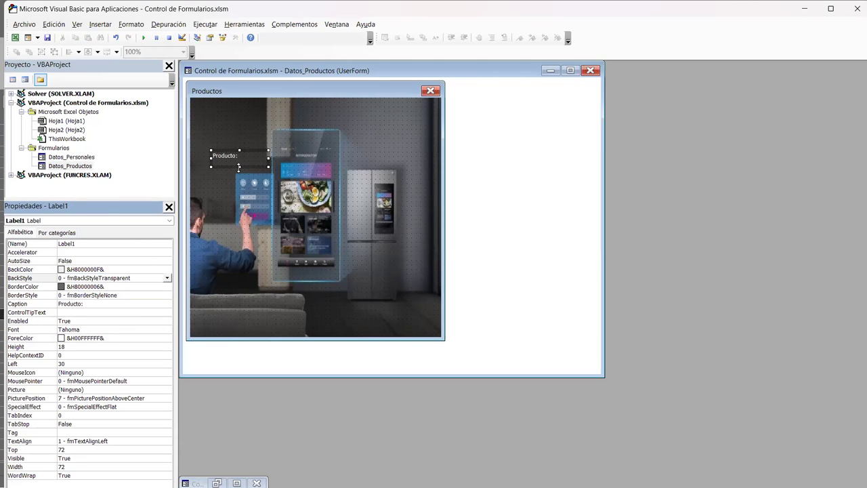
Set the label's font to Tahoma Negrita and nudge it slightly left.
click(102, 330)
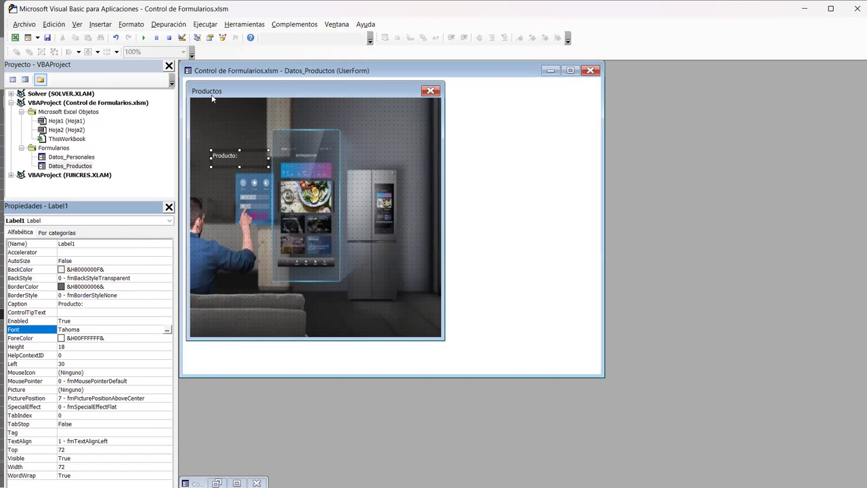
click(166, 331)
click(149, 122)
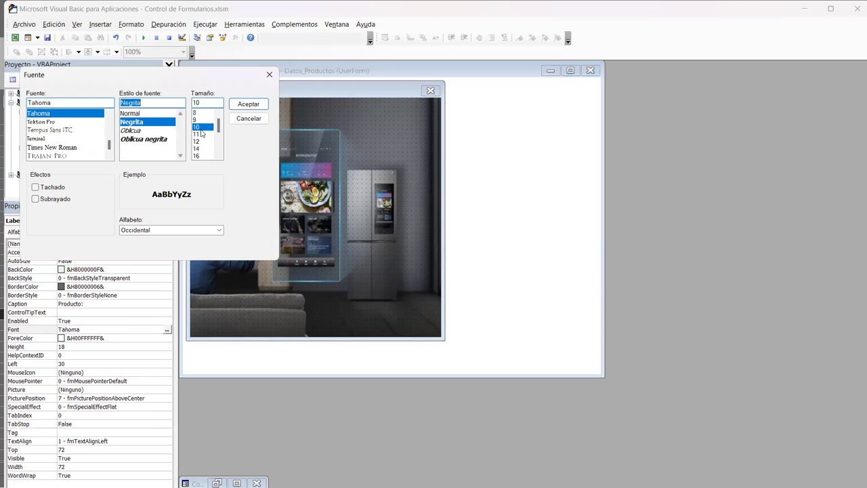
click(255, 106)
click(256, 106)
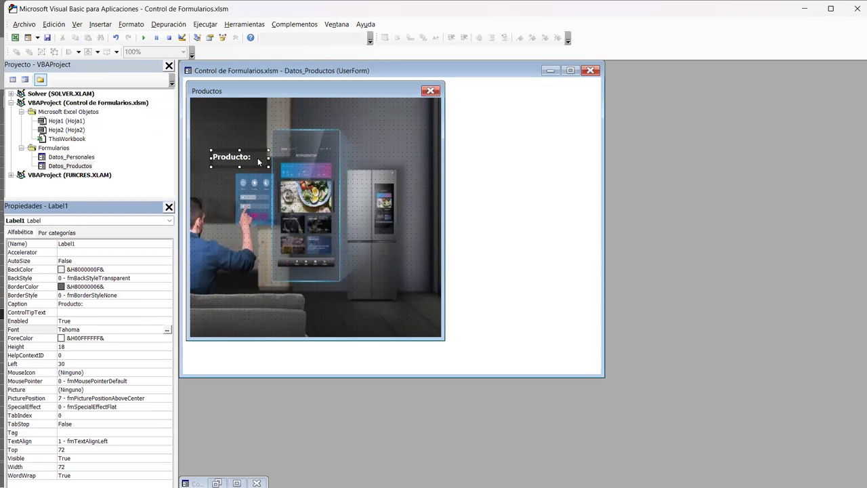
drag(255, 150, 250, 150)
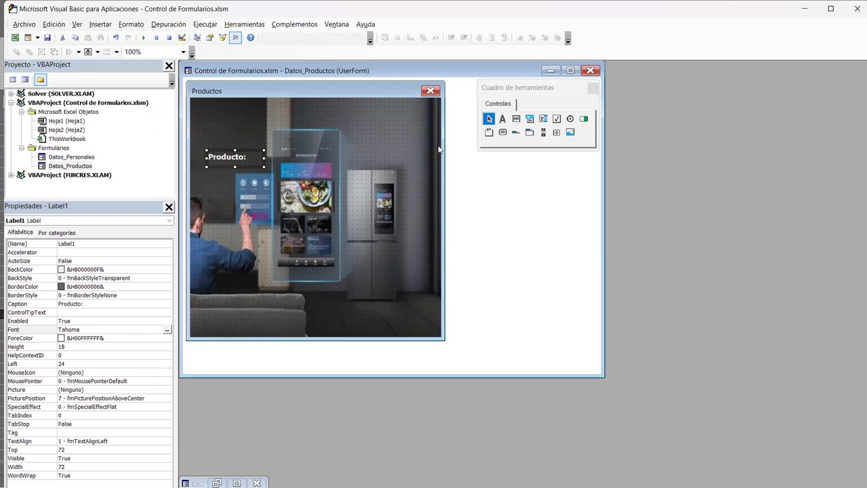
Draw a text box right of the Producto: label, then select both controls together.
click(517, 119)
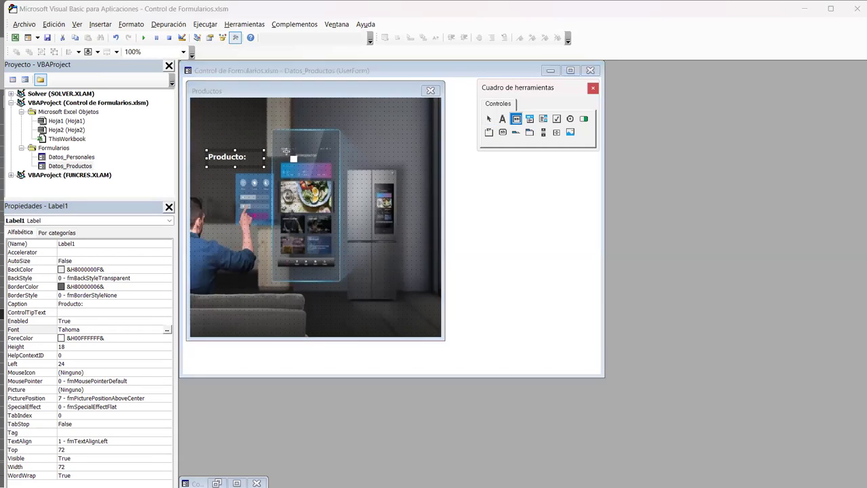
mouse_move(275, 150)
mouse_down()
mouse_move(386, 166)
mouse_move(354, 151)
mouse_up()
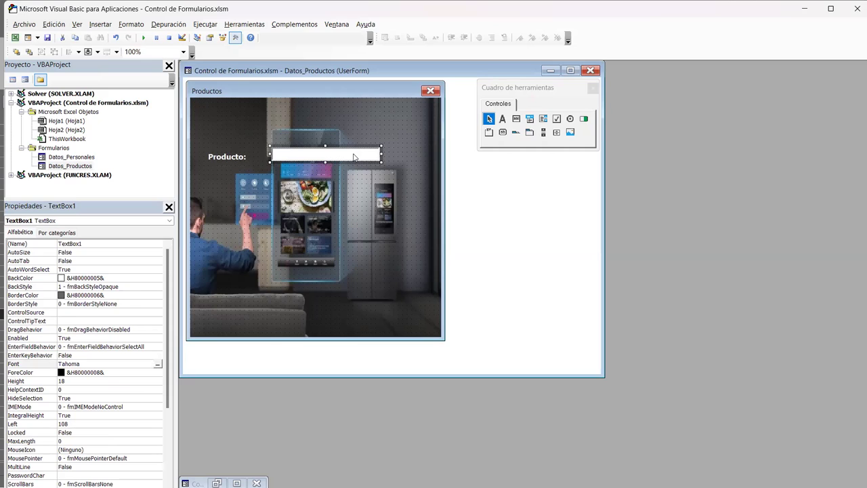
drag(352, 168, 346, 167)
click(380, 97)
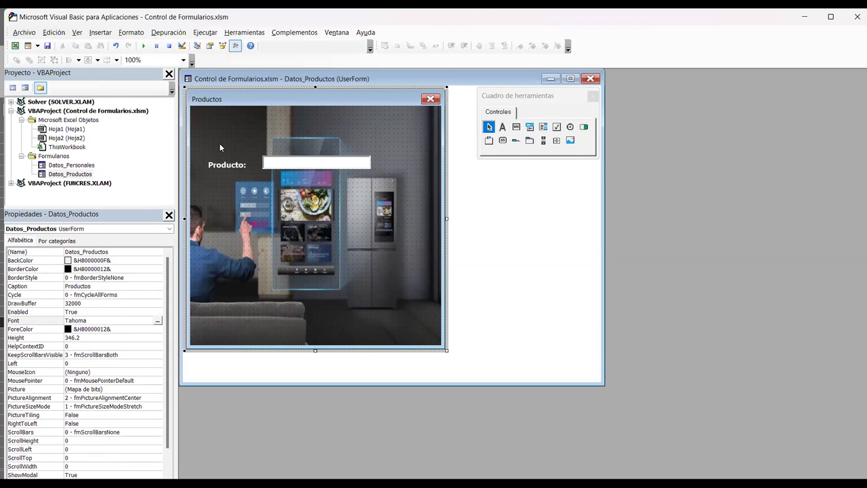
mouse_move(220, 143)
mouse_down()
mouse_move(271, 157)
mouse_move(282, 149)
mouse_up()
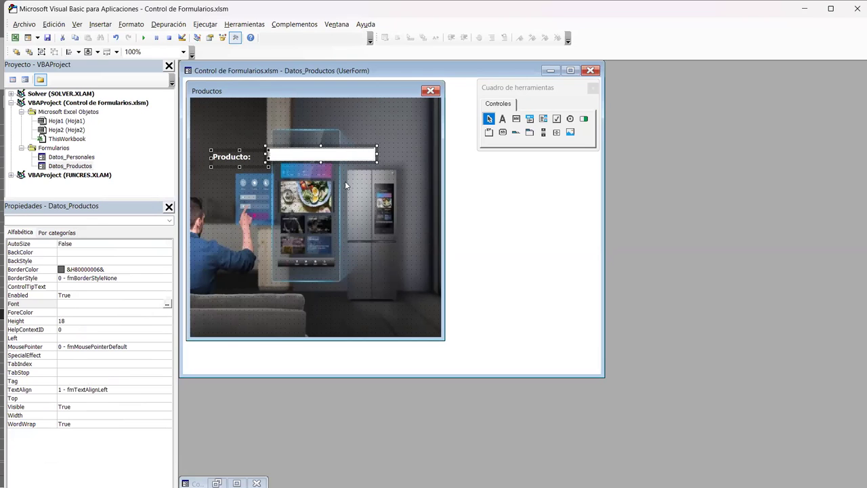
click(393, 197)
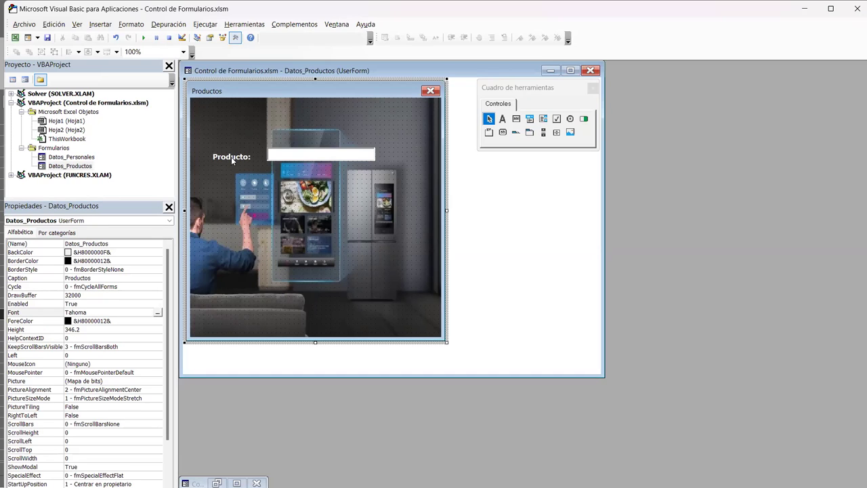
click(231, 157)
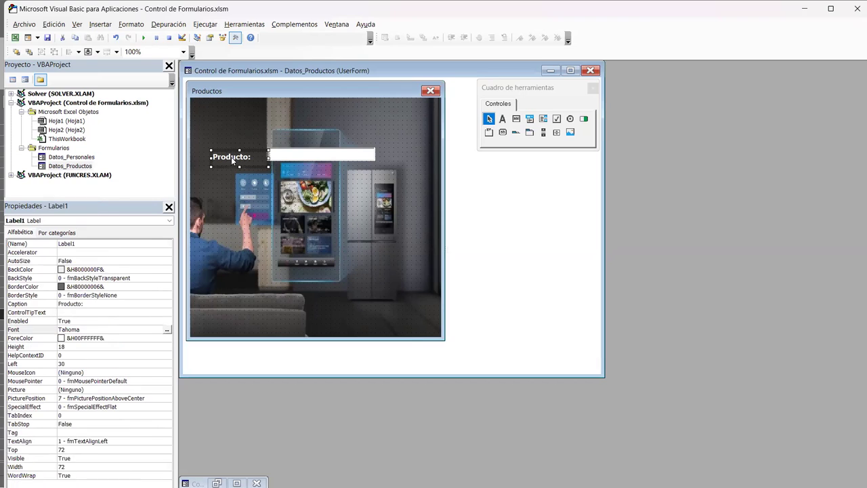
ctrl+click(346, 162)
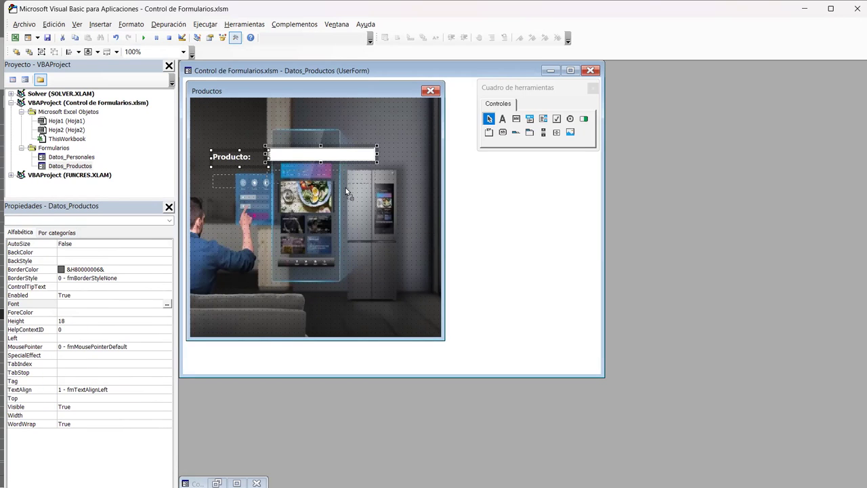
Ctrl-drag copies of the label and text box pair downward into four stacked rows.
drag(345, 187, 345, 223)
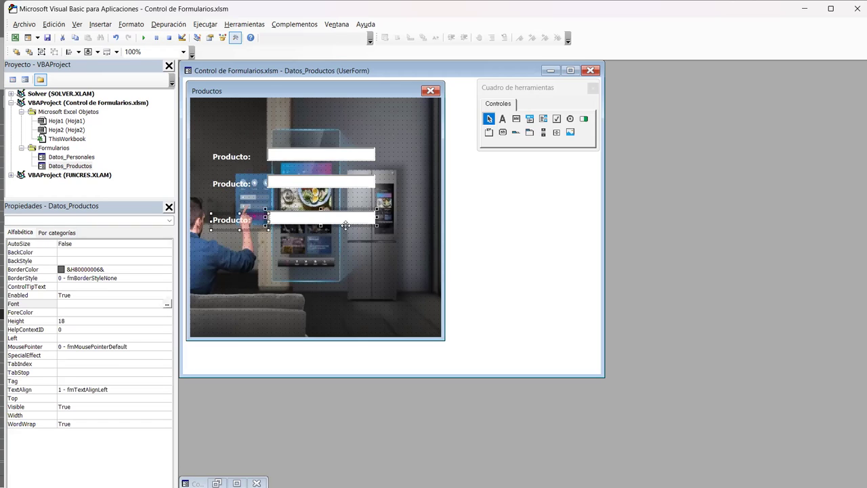
drag(346, 248, 348, 256)
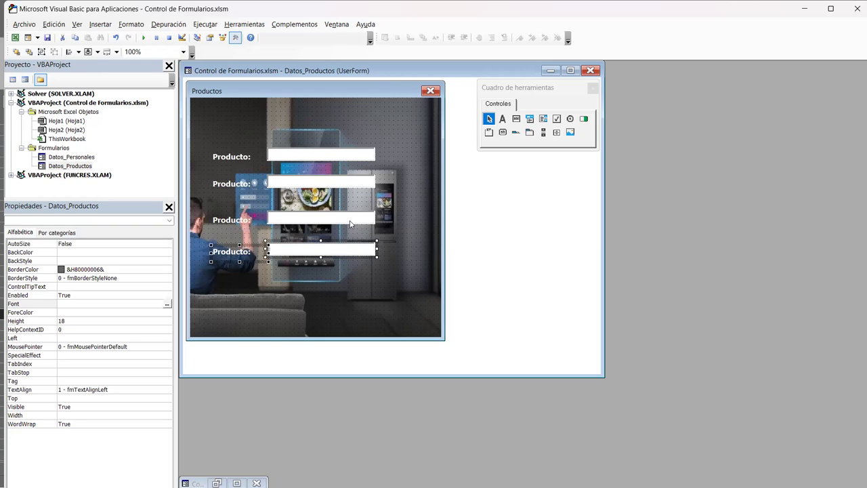
drag(195, 208, 314, 231)
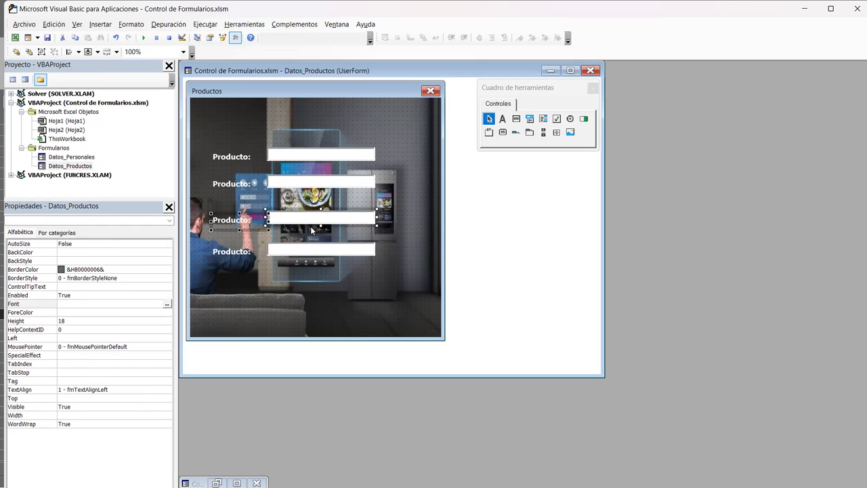
click(312, 229)
click(435, 201)
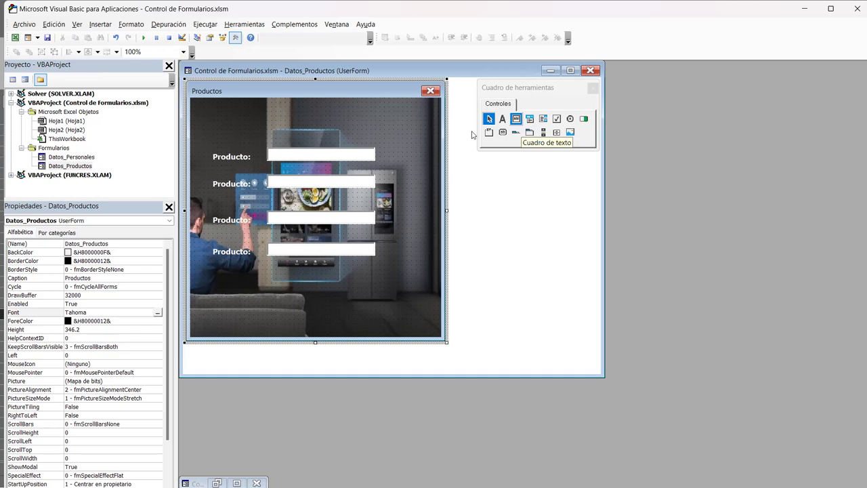
Change the second label's Caption to 'Departamento:'.
click(238, 186)
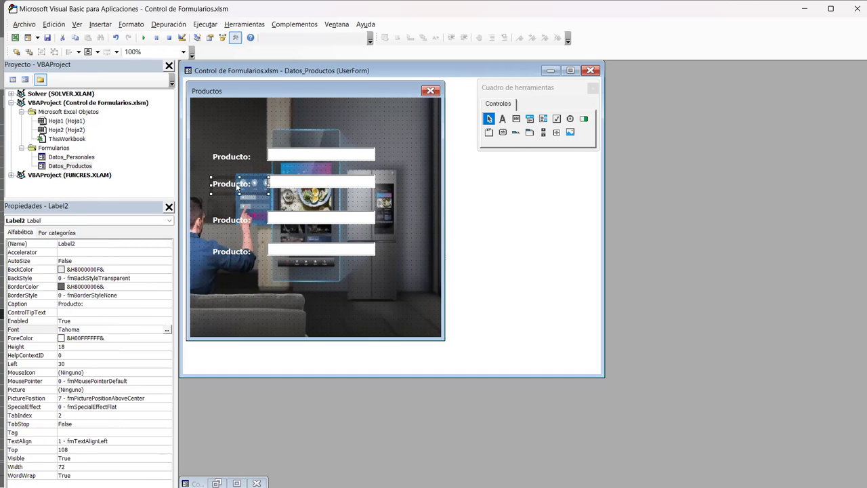
click(80, 303)
click(22, 305)
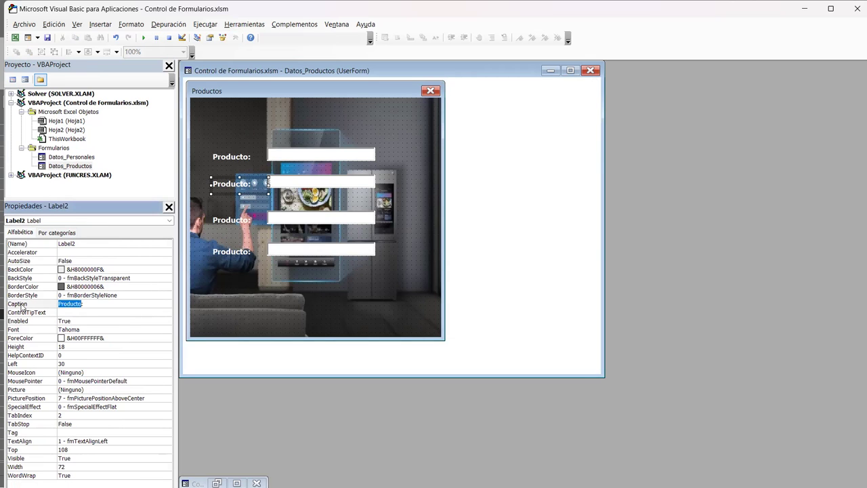
text(Departamento:)
click(398, 253)
Shift all four text boxes to the right.
click(299, 179)
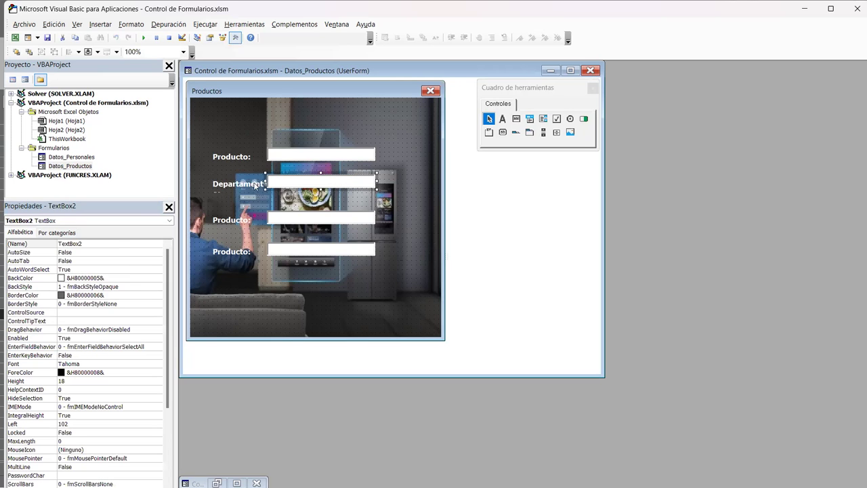
click(358, 231)
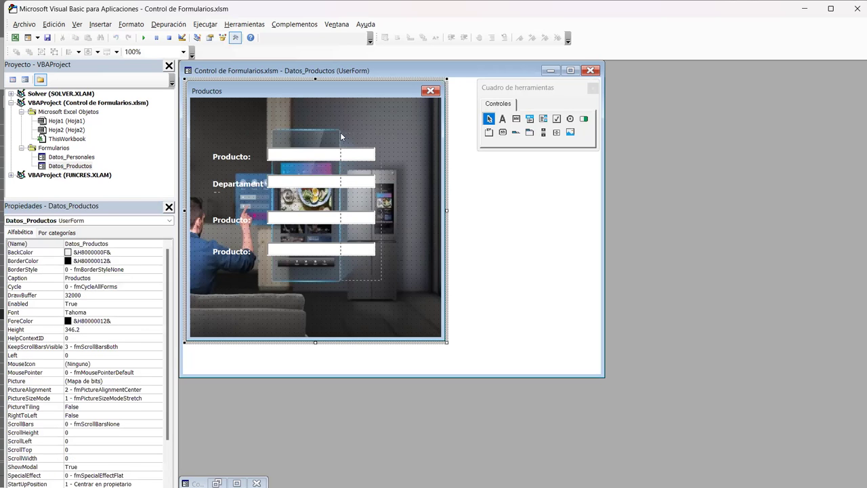
drag(340, 132, 344, 261)
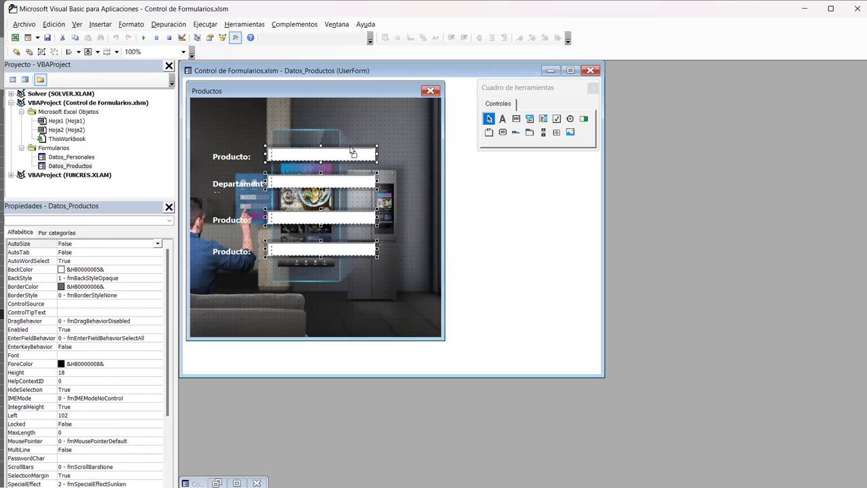
drag(344, 145, 358, 145)
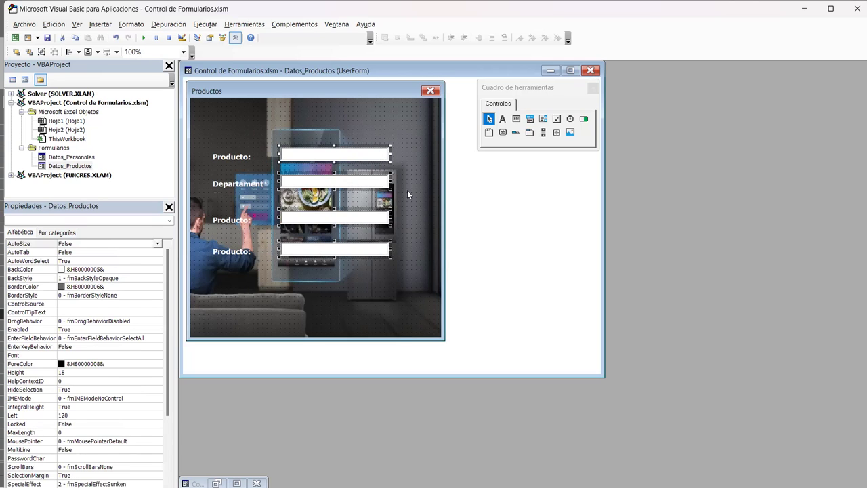
click(407, 195)
Nudge all four labels left to Left 18 and widen the Departamento: label to 84.
click(254, 187)
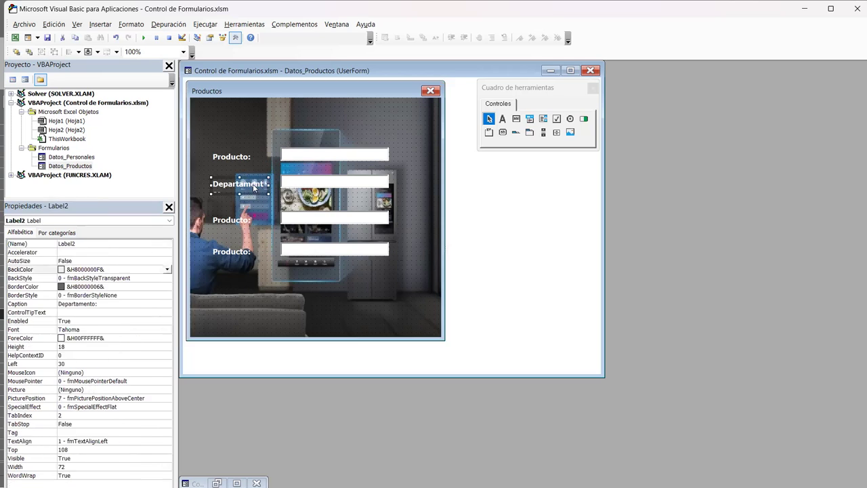
drag(205, 139, 235, 271)
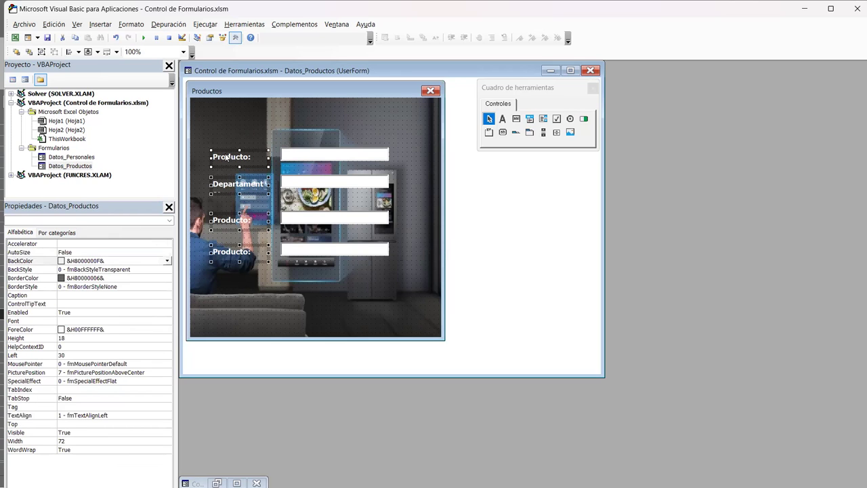
click(226, 150)
key(Left)
key(Left)
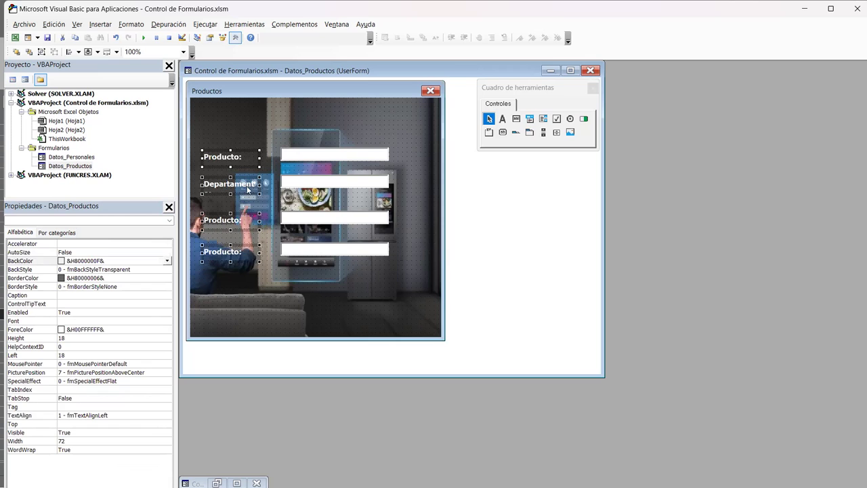
click(309, 294)
click(230, 184)
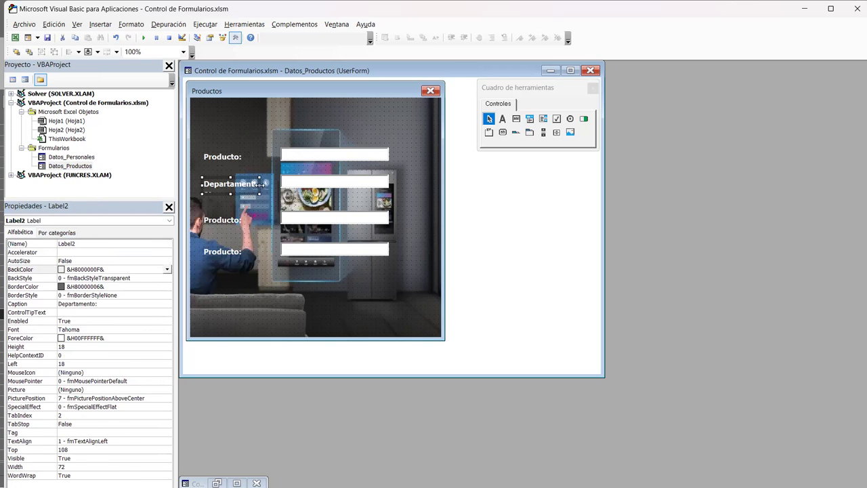
drag(266, 184, 274, 183)
Change the third label's caption from 'Producto:' to 'Zona:'.
click(232, 221)
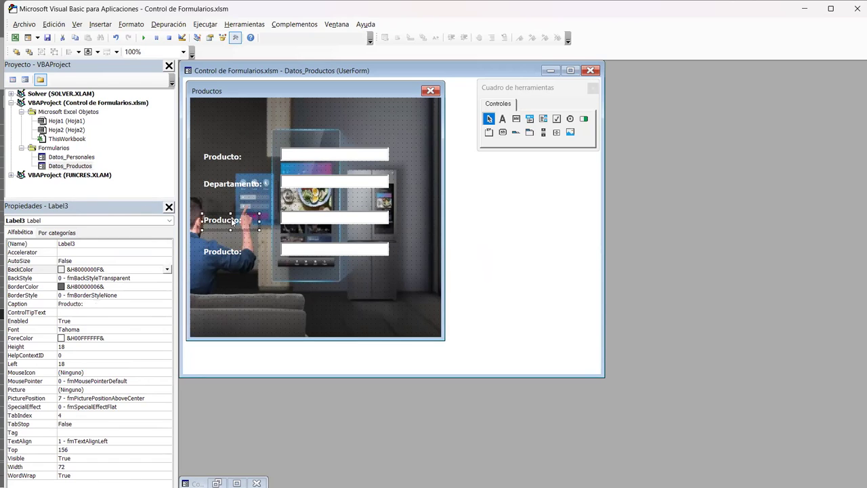
click(82, 304)
double_click(34, 304)
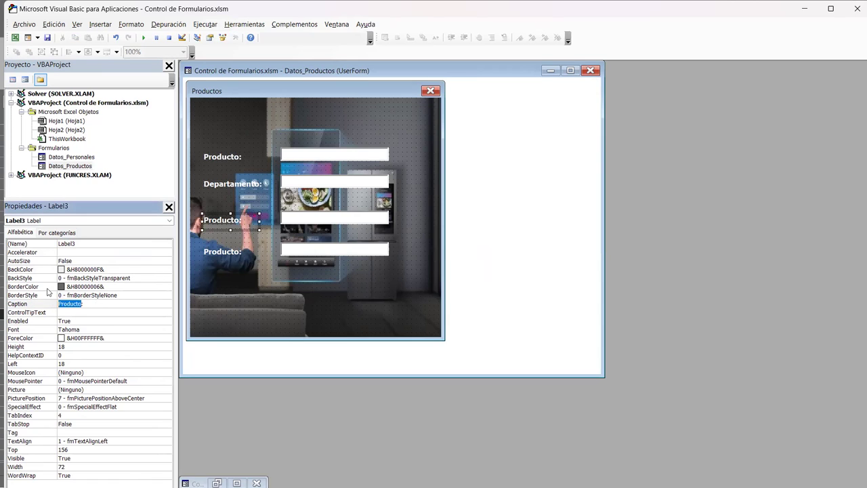
text(Zona)
text(:)
Change the fourth label's caption to 'Estado:'.
click(218, 255)
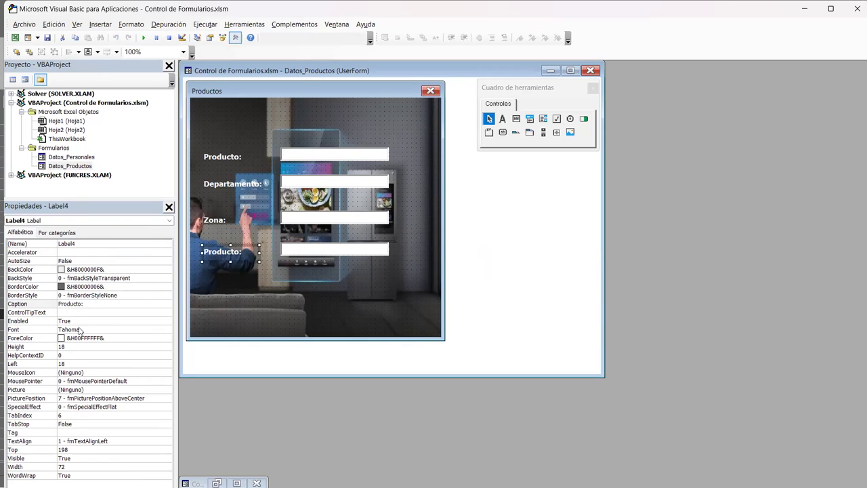
key(F4)
text(Estado)
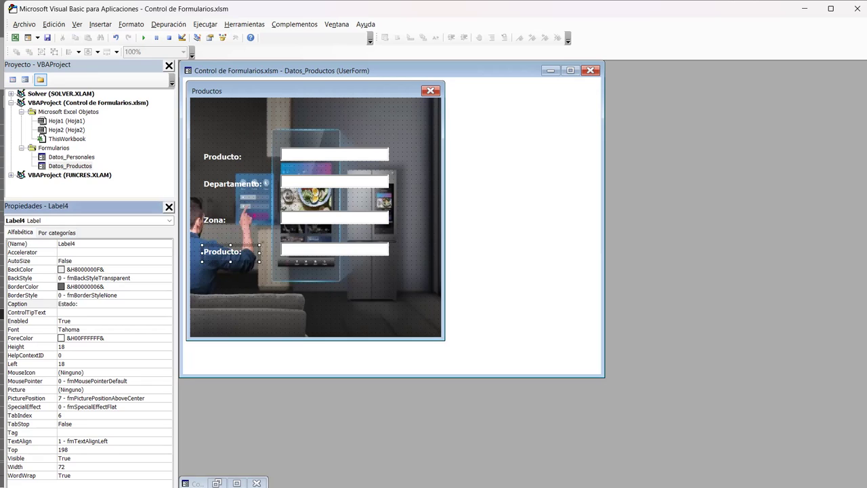
text(:)
click(466, 258)
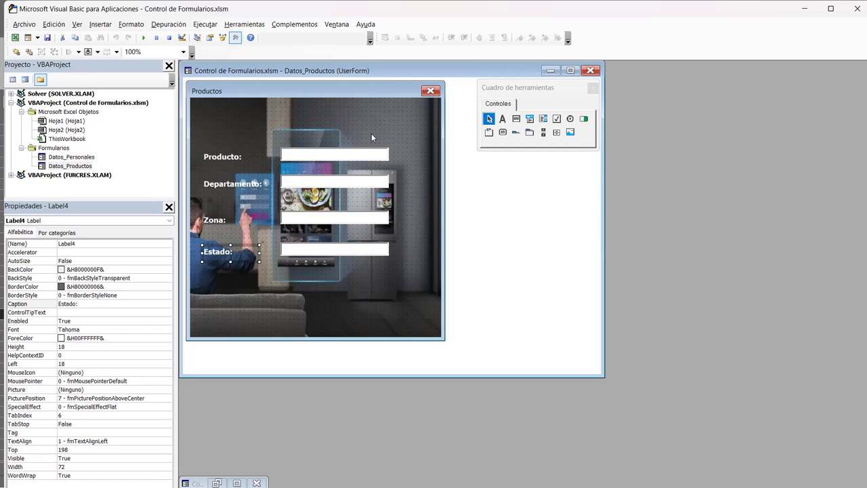
click(503, 133)
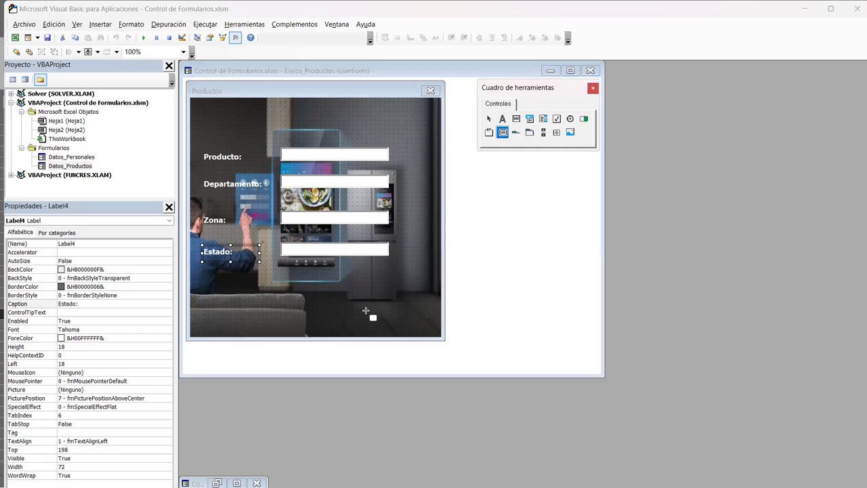
Draw a command button at the form's lower right, narrow it slightly, and caption it 'Cerrar'.
drag(357, 301, 405, 320)
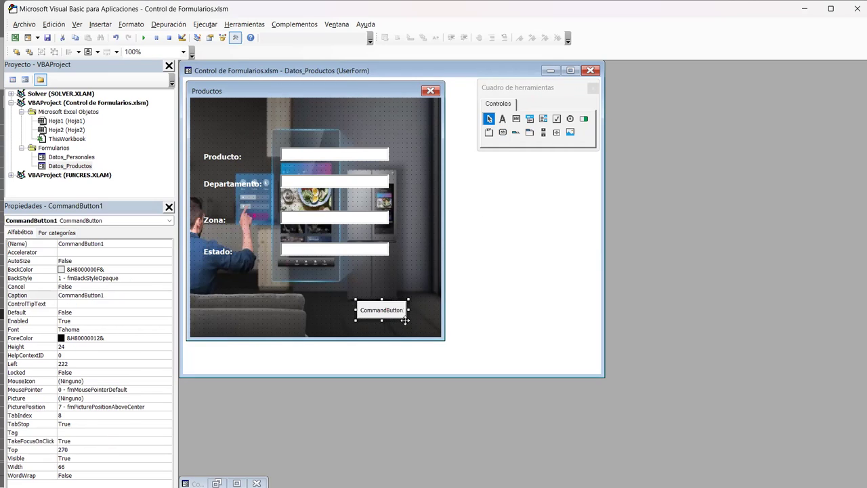
drag(407, 310, 404, 310)
click(116, 297)
text(Cerrar)
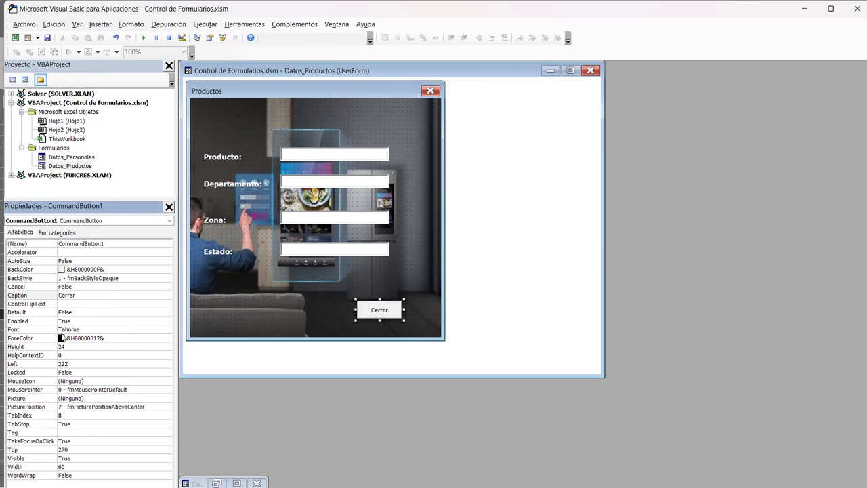
Set the Cerrar button's font size to 9 in the Font dialog.
click(62, 339)
double_click(63, 337)
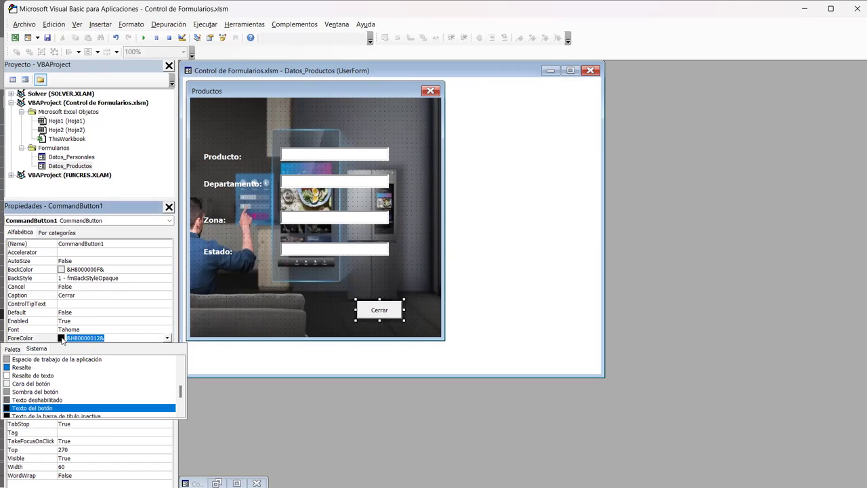
click(93, 330)
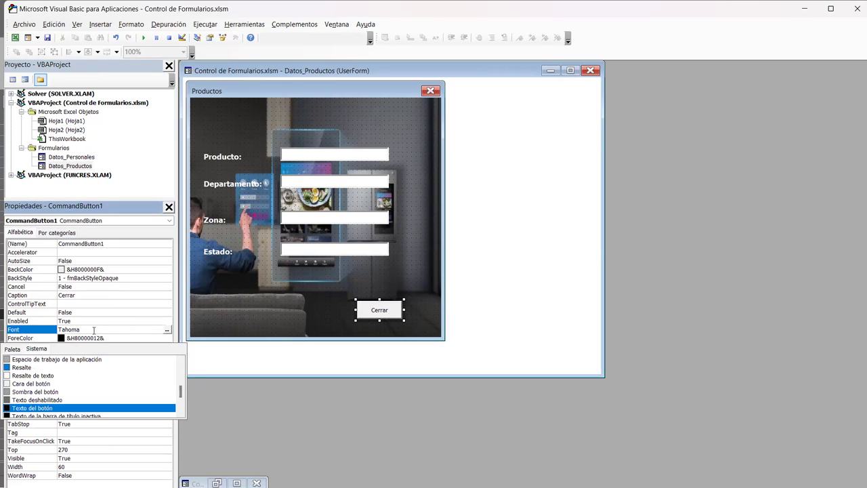
click(166, 329)
click(203, 120)
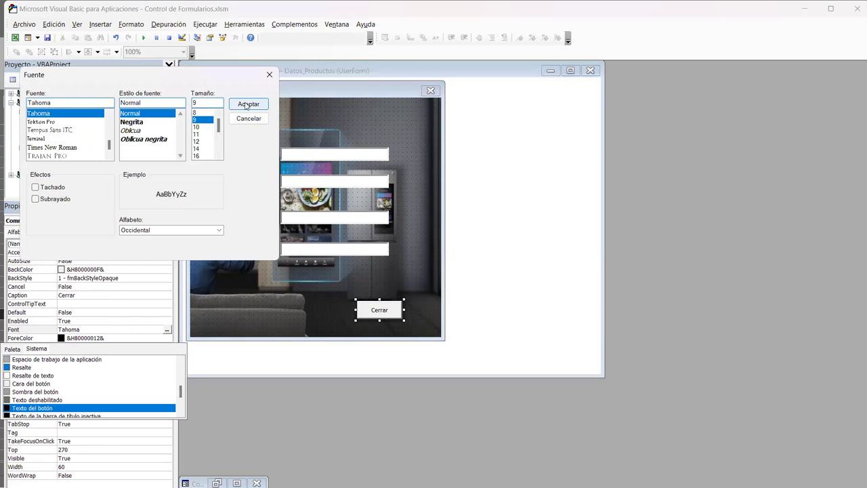
click(247, 105)
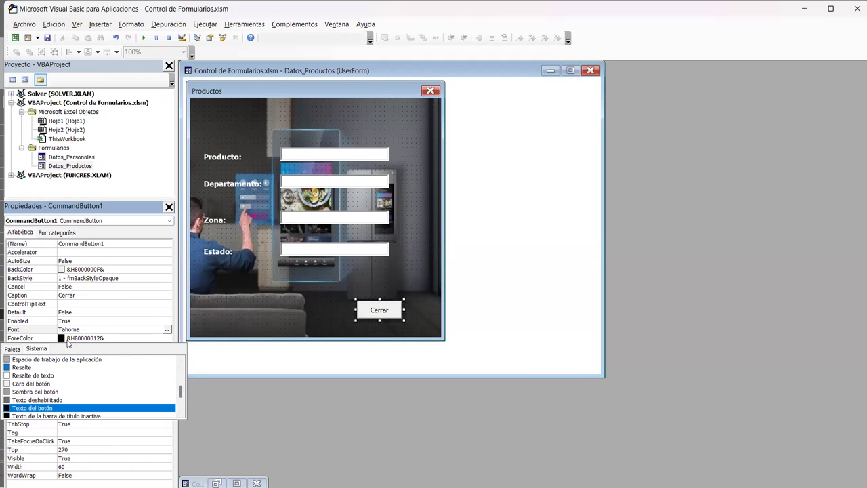
click(67, 343)
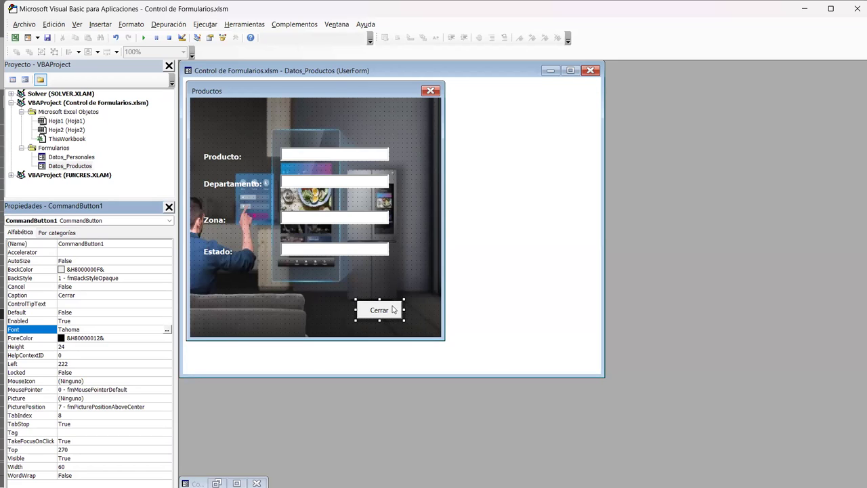
Give the Cerrar button a light cyan palette BackColor, then test-run and close the form.
click(61, 271)
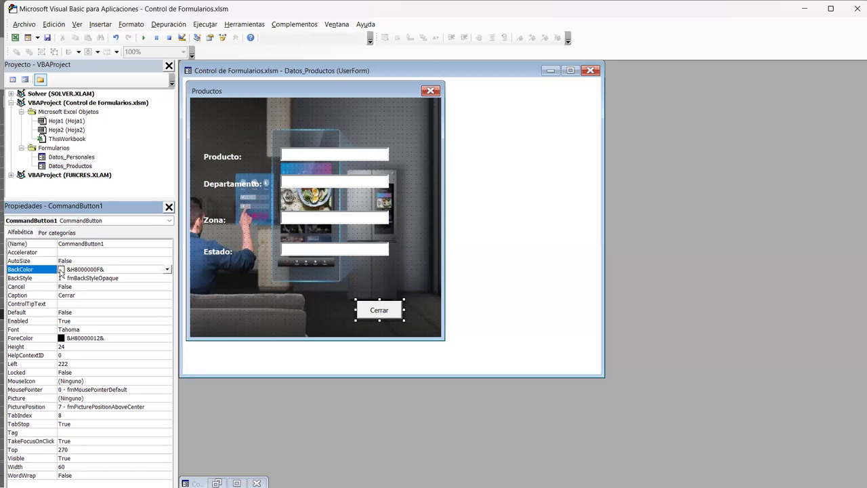
click(167, 269)
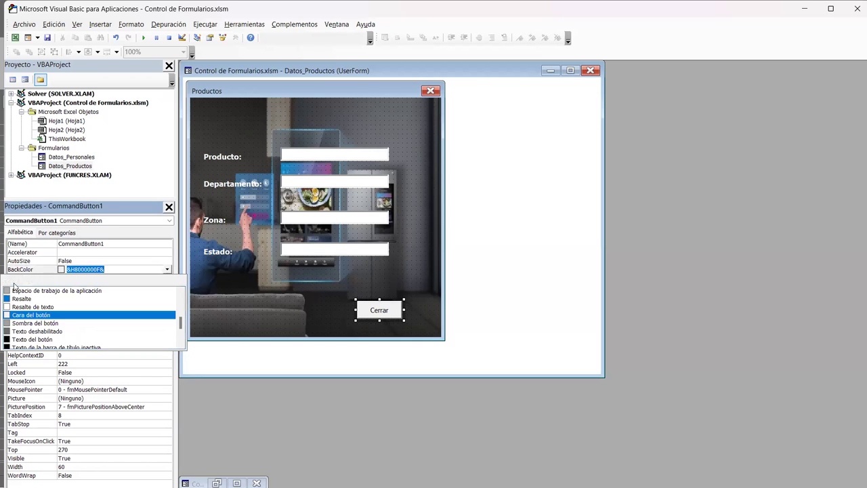
click(12, 281)
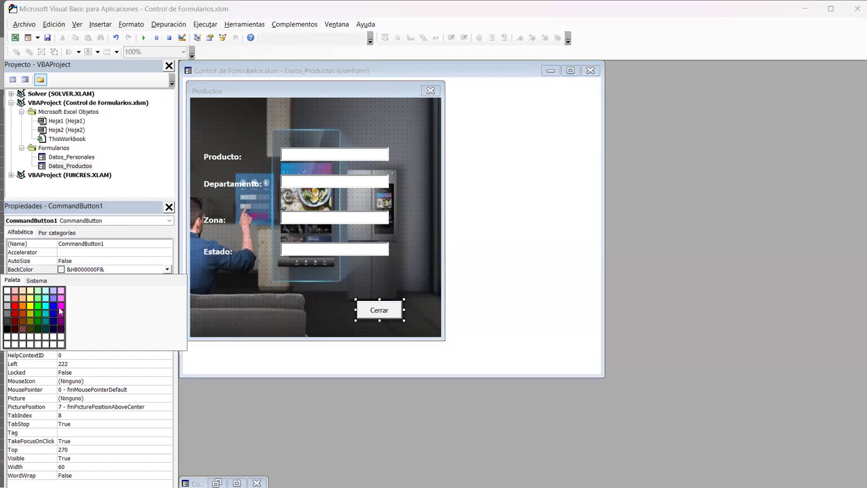
click(45, 299)
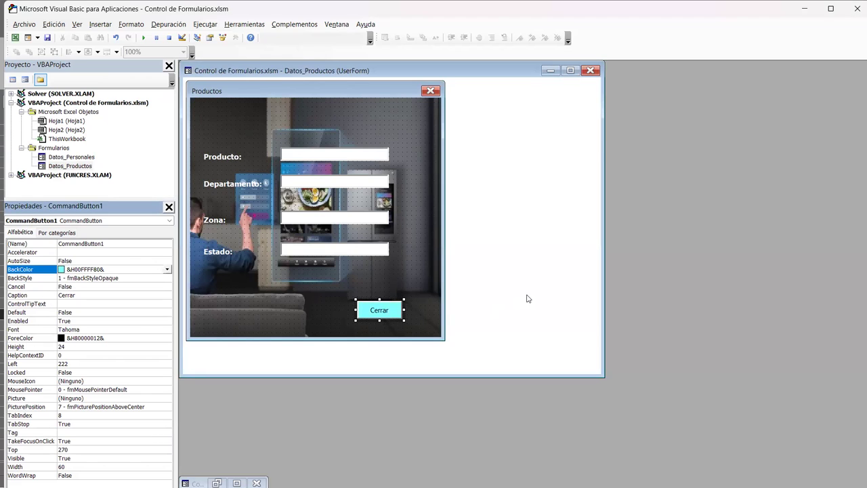
click(486, 304)
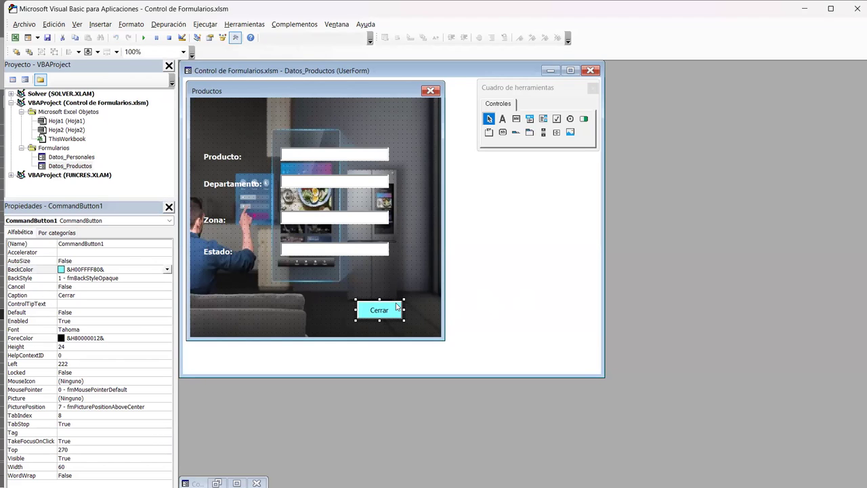
click(472, 302)
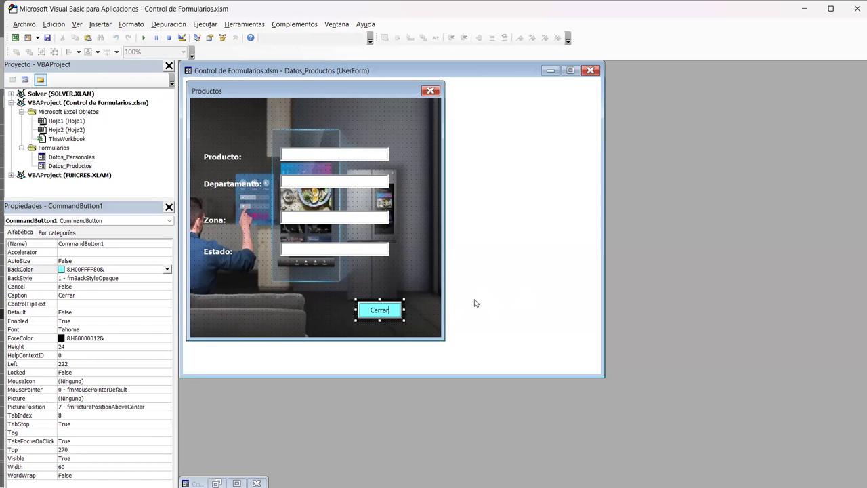
click(144, 37)
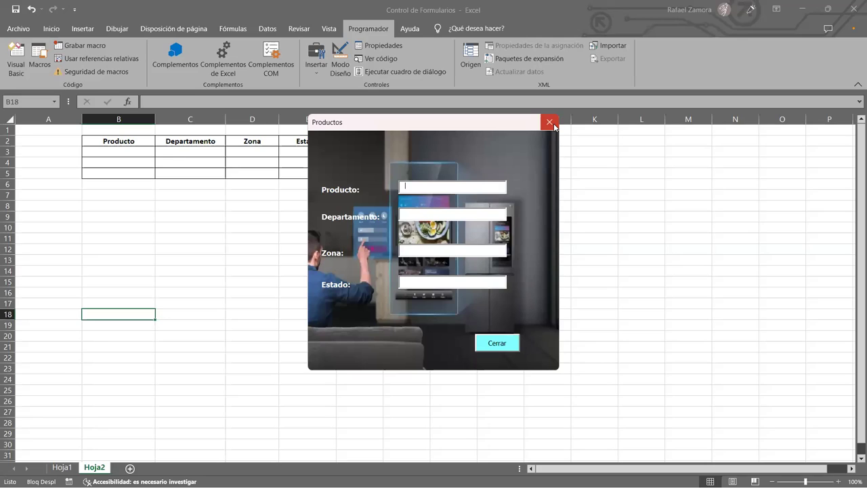
click(549, 123)
Write 'Unload Me' inside the Cerrar button's CommandButton1_Click procedure.
click(391, 307)
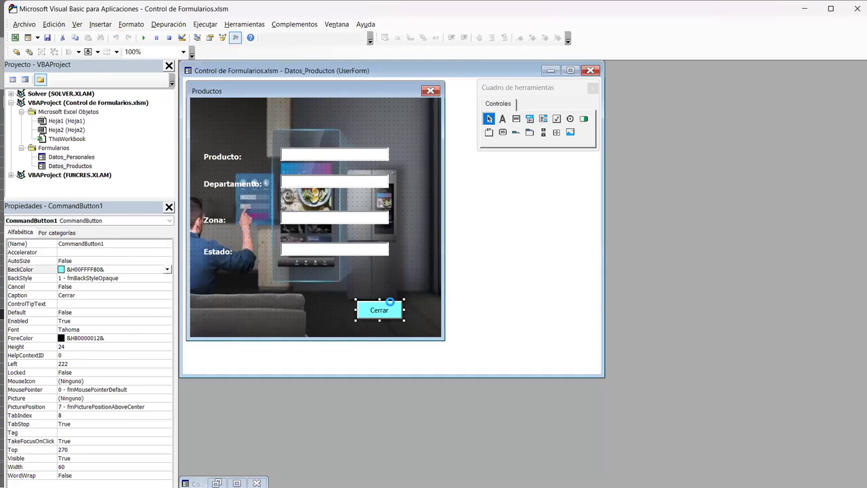
double_click(391, 305)
key(Return)
text(unload me)
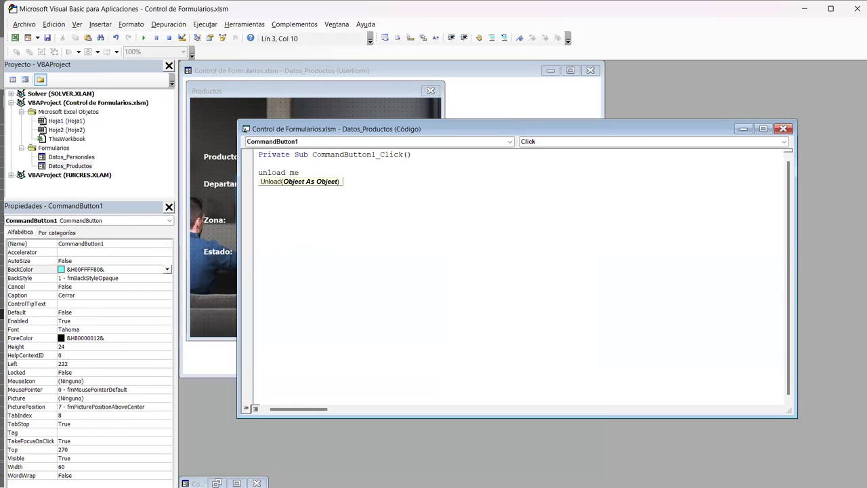
key(Return)
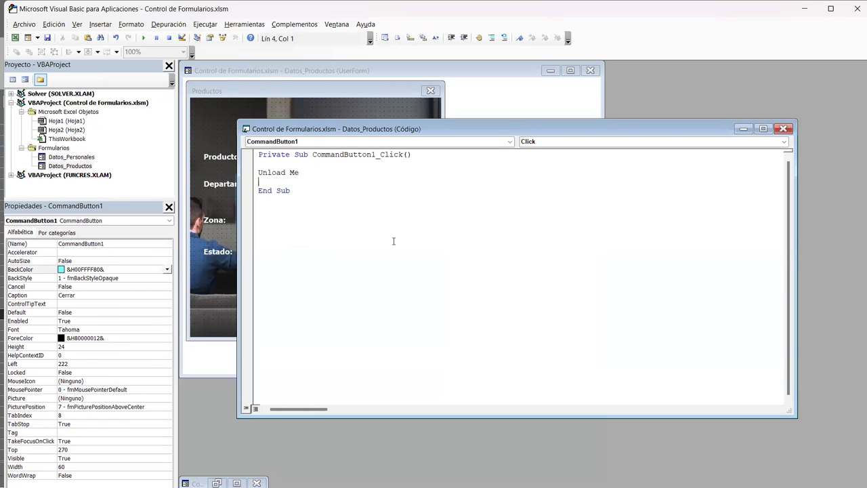
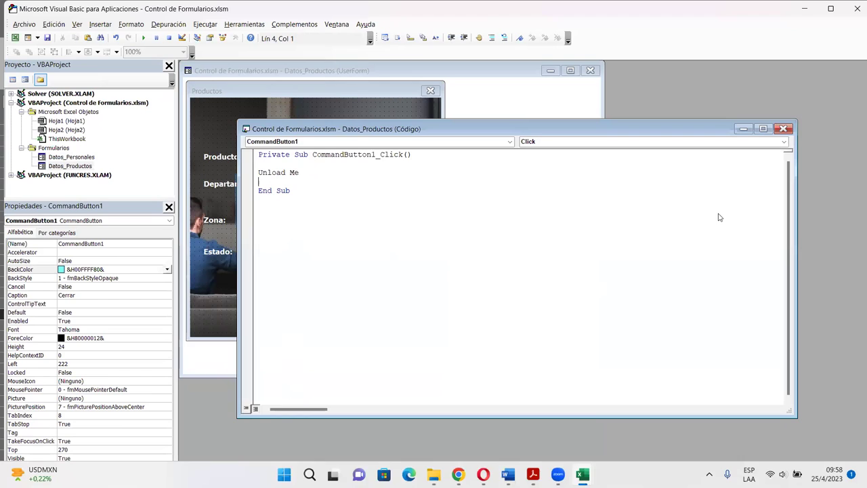
Back on Hoja2, draw an ActiveX command button over cells A2 to A4.
key(ctrl+F4)
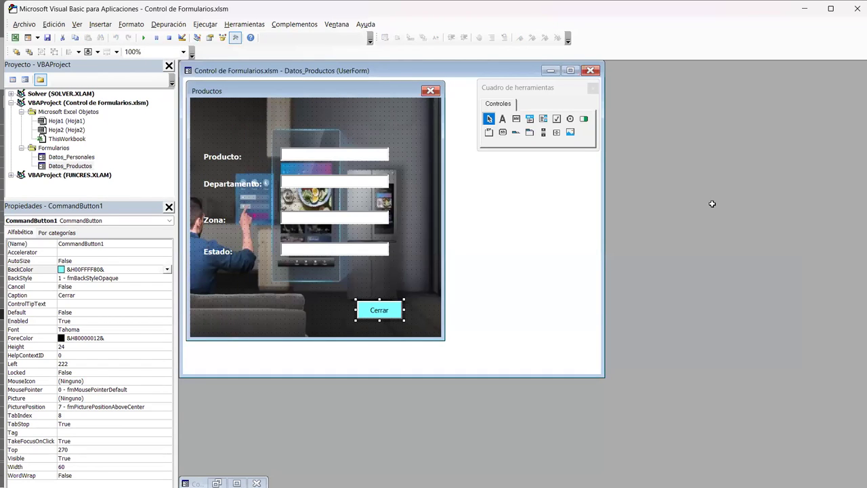
key(alt+F11)
click(84, 229)
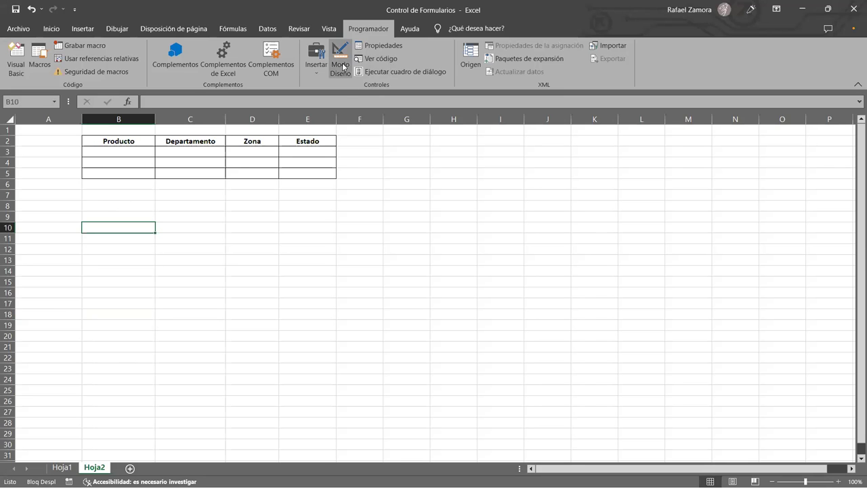
click(314, 70)
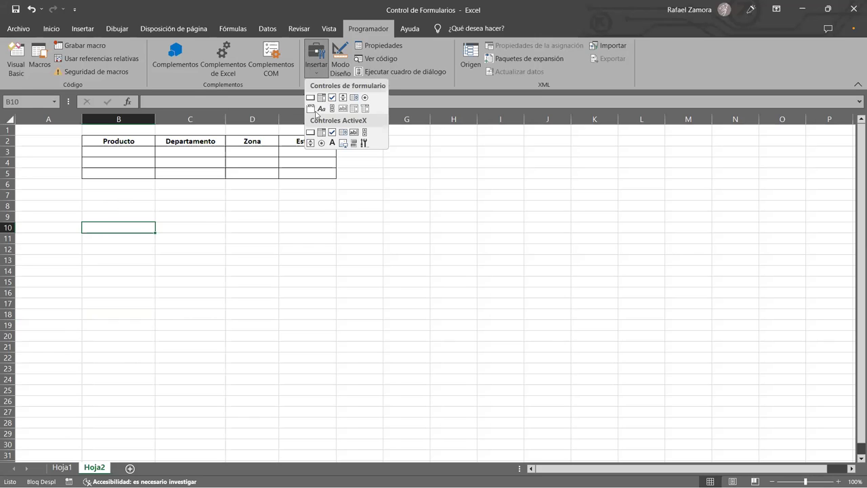
click(312, 133)
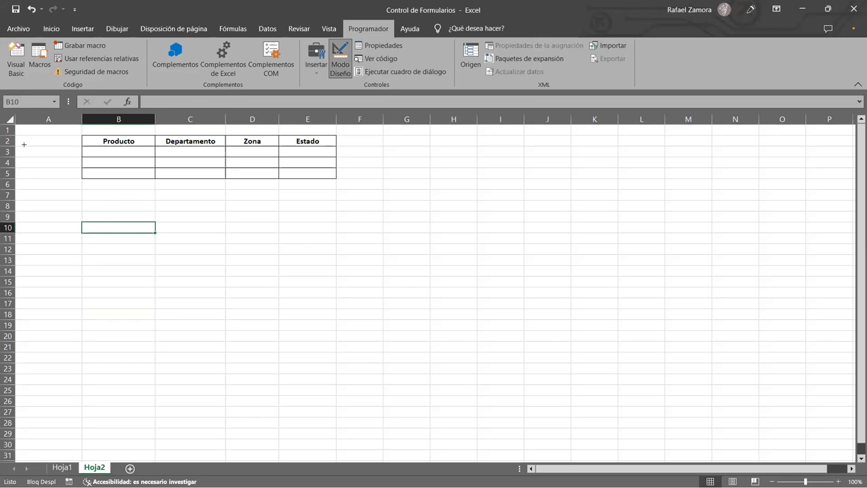
drag(24, 144, 73, 162)
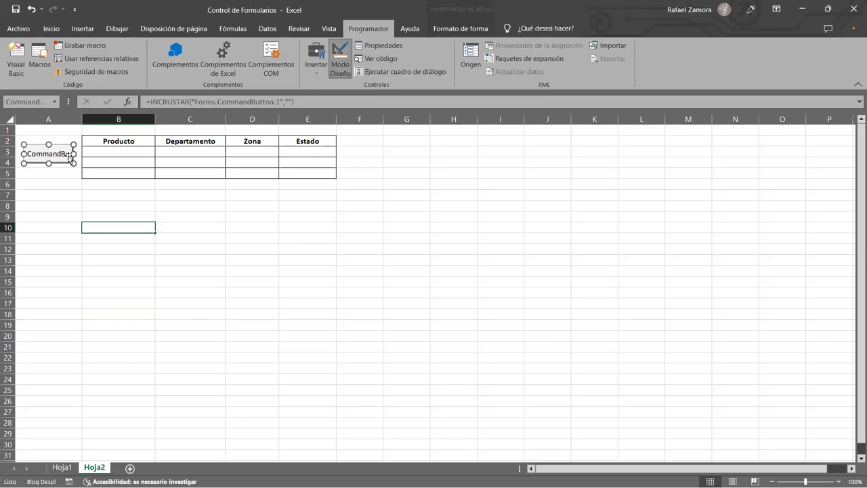
Check the Personal button on Hoja1, then reselect the new button on Hoja2.
click(64, 149)
click(128, 372)
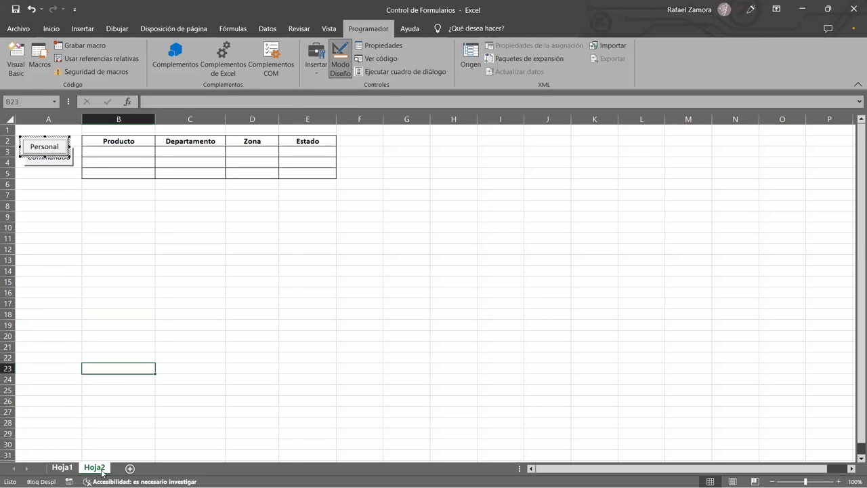
click(74, 466)
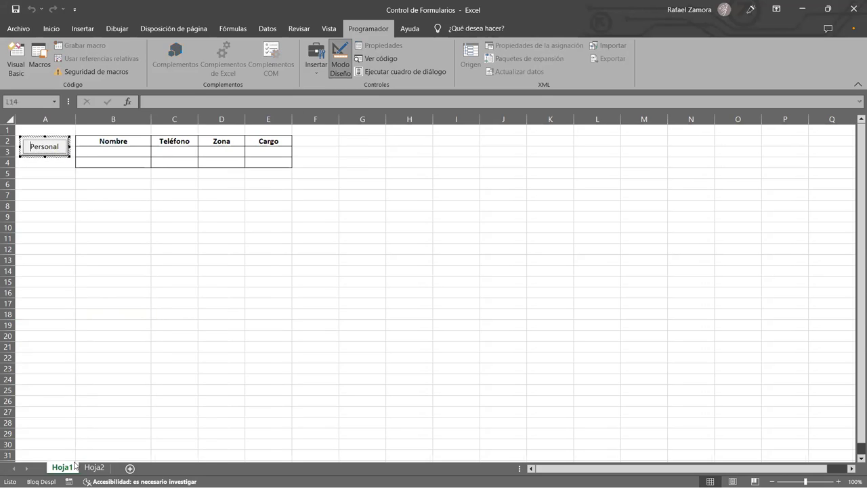
click(73, 291)
click(94, 467)
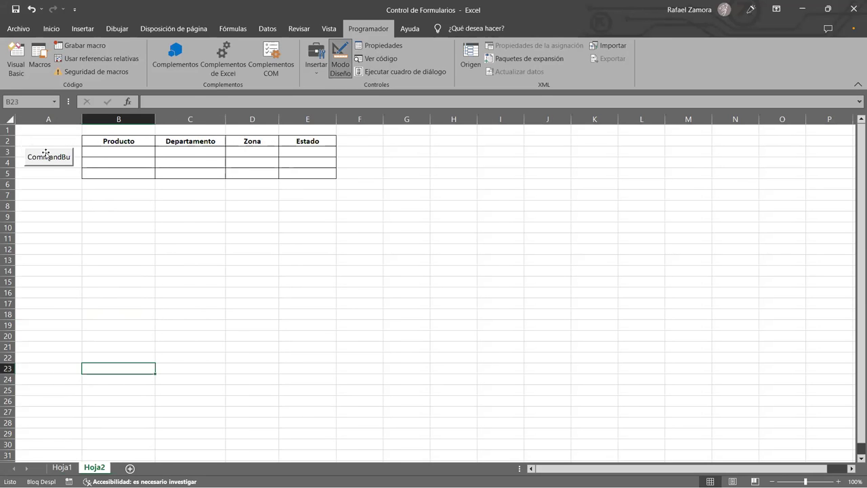
click(61, 161)
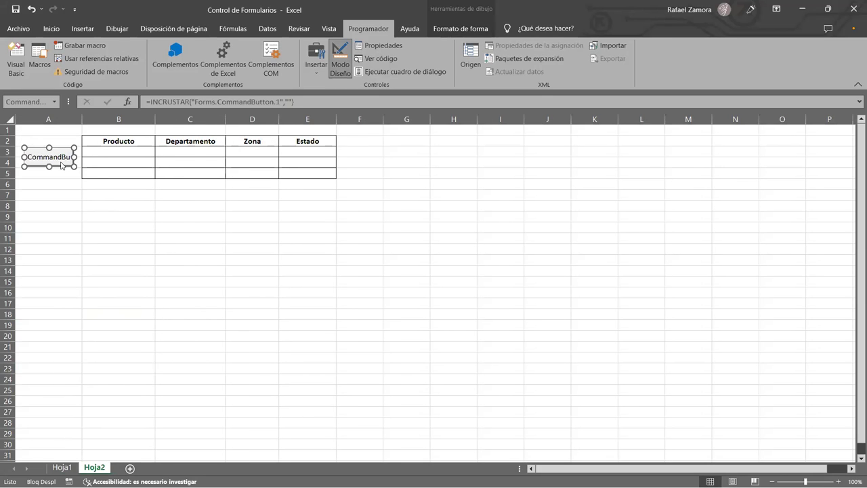
Change the new button's caption from CommandButton1 to 'Producto'.
right_click(61, 164)
mouse_move(147, 244)
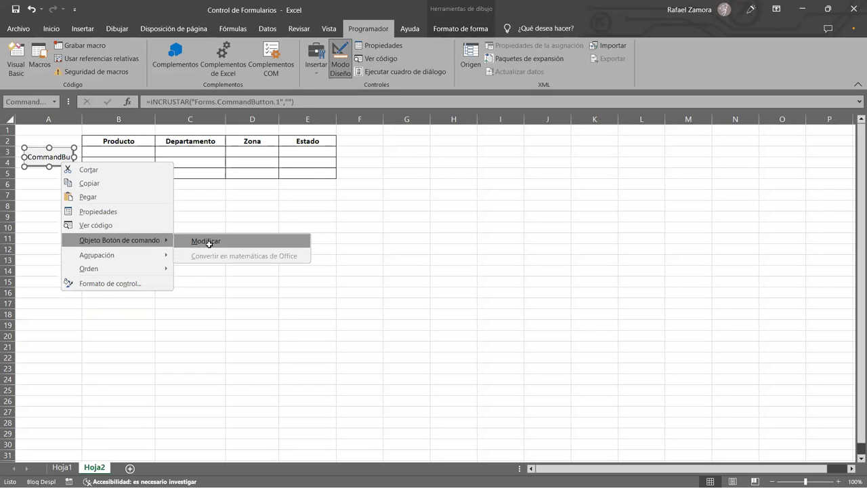
click(209, 242)
key(BackSpace)
key(BackSpace)
key(BackSpace)
key(BackSpace)
key(BackSpace)
text(Producto)
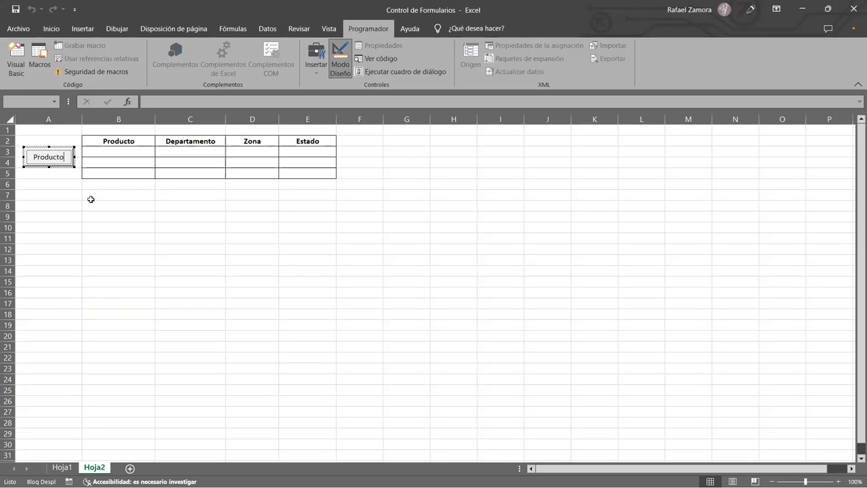
click(89, 198)
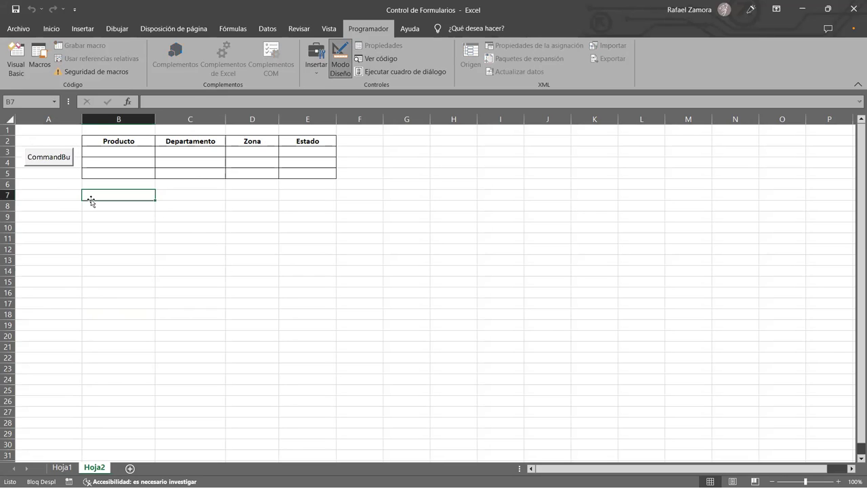
click(70, 163)
Write Datos_Productos.Show in the CommandButton1_Click procedure, close the code and return to Excel.
double_click(71, 163)
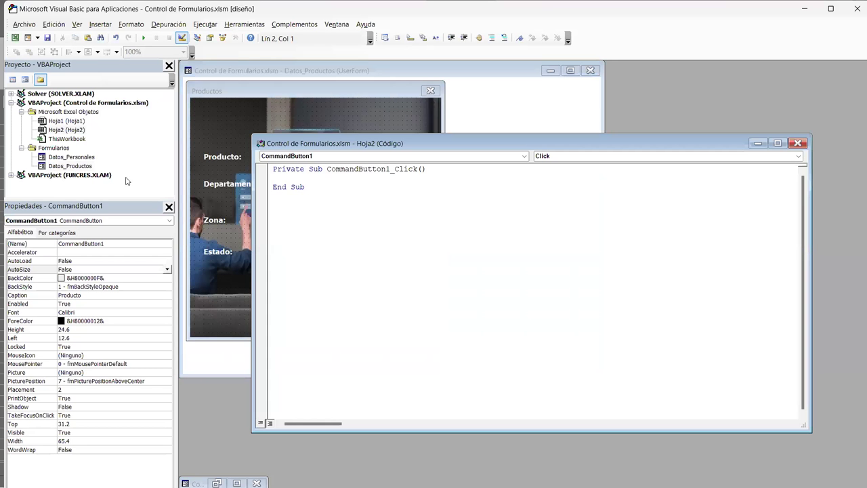
key(Return)
text(Datos_productos.sh)
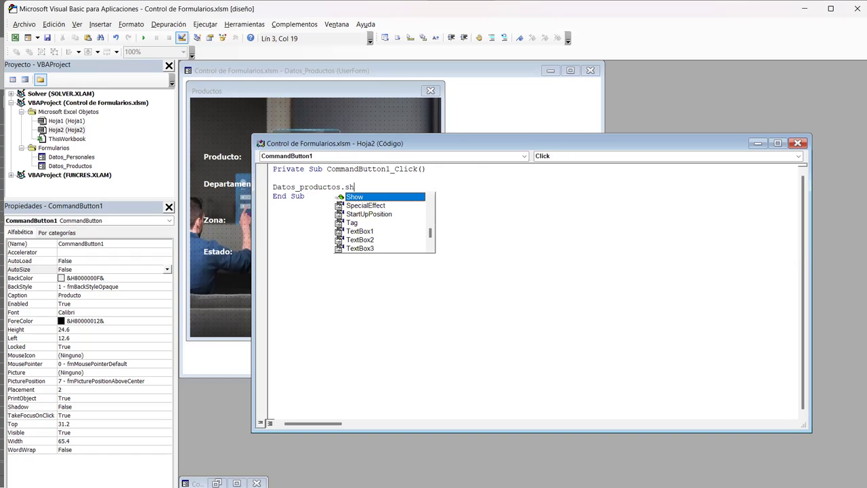
key(Tab)
key(Return)
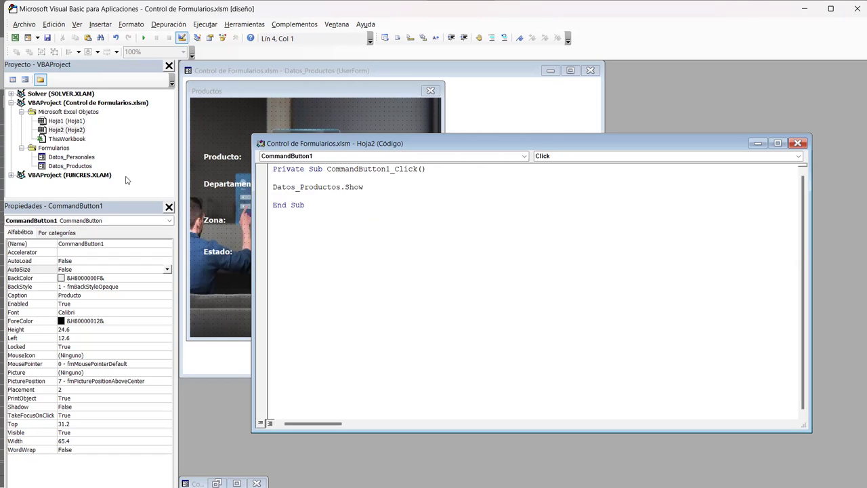
click(796, 143)
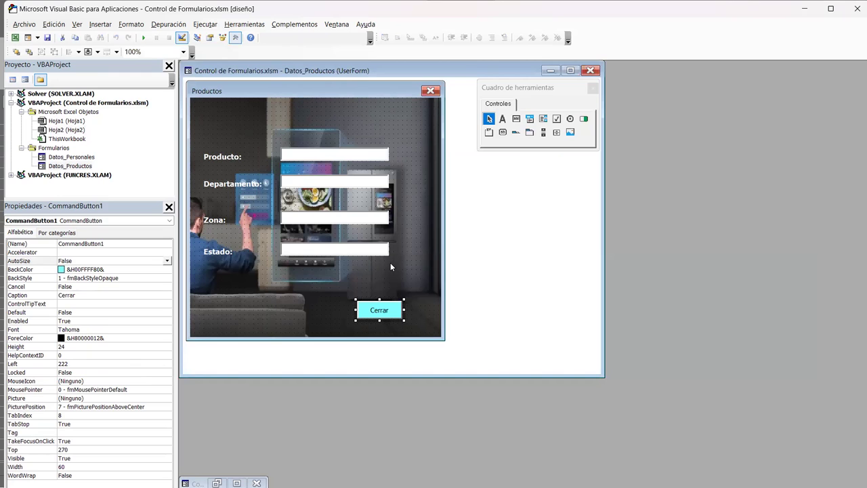
key(alt+F11)
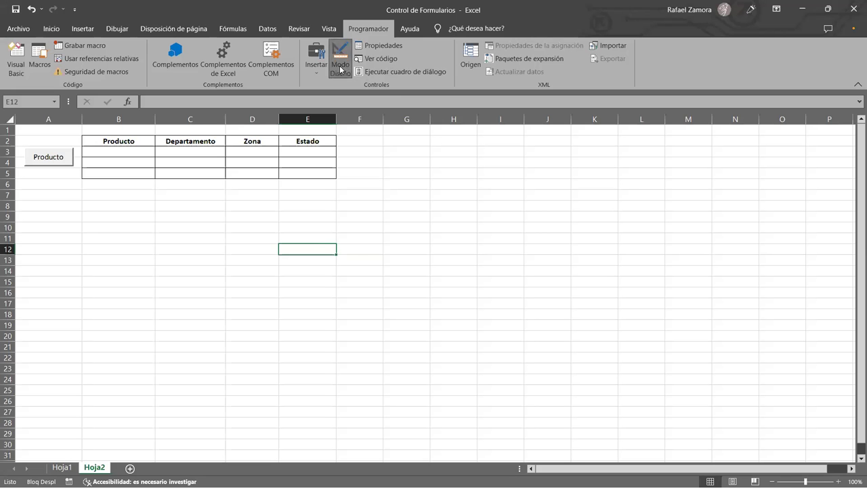
Exit design mode, check that Producto opens and closes the Productos form, then open VBA.
click(406, 245)
click(48, 162)
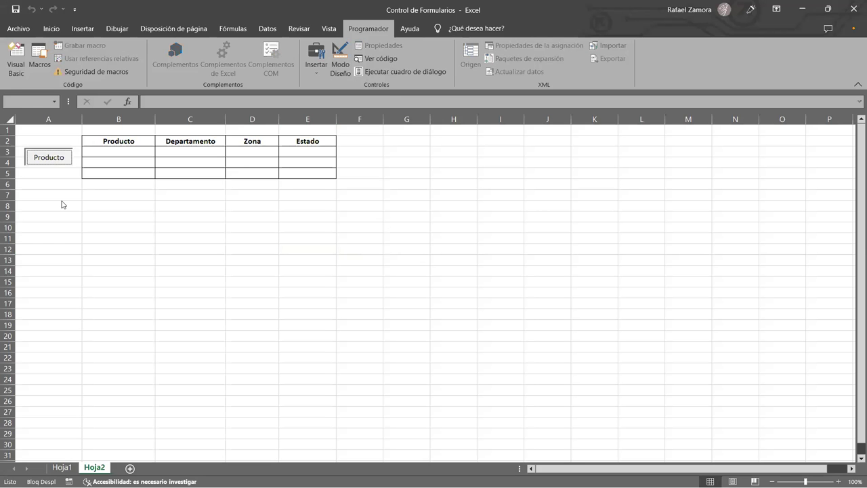
click(494, 343)
click(58, 160)
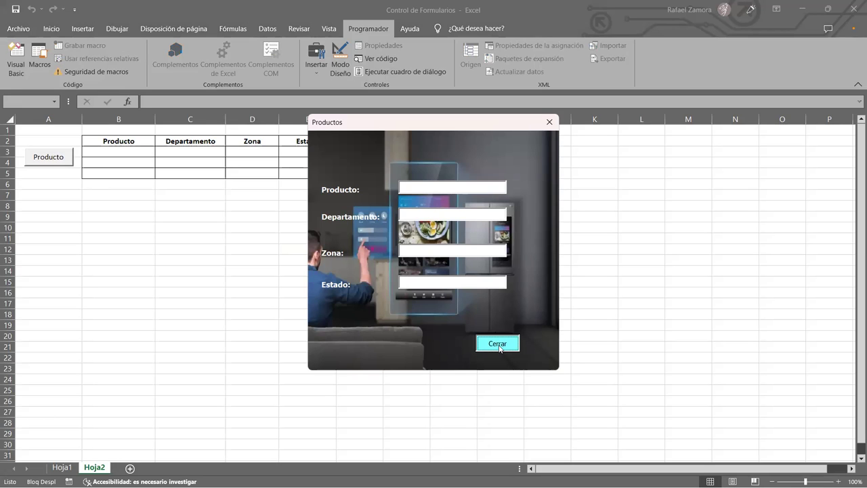
click(499, 344)
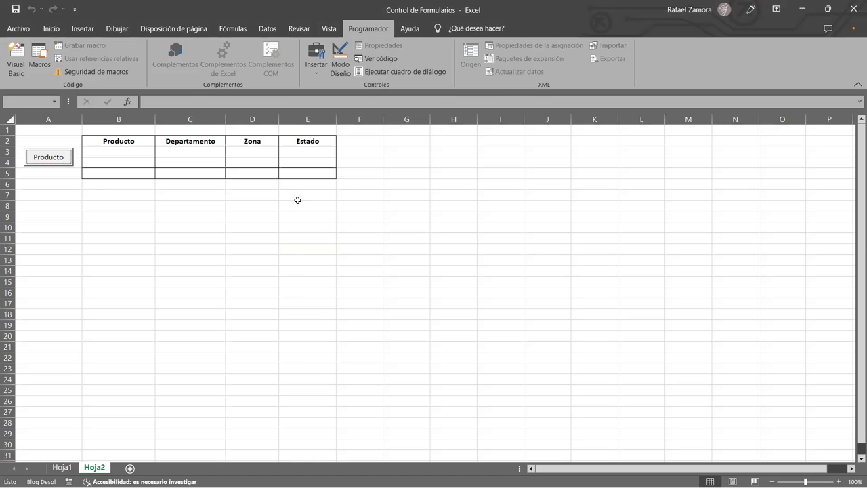
click(12, 81)
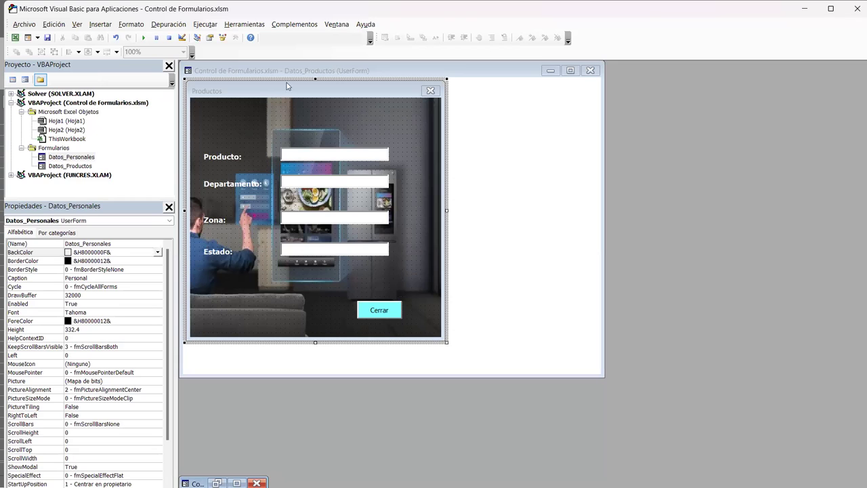
Draw a wide label across the top of the Datos_Productos form and caption it PRODUCTOS.
click(540, 105)
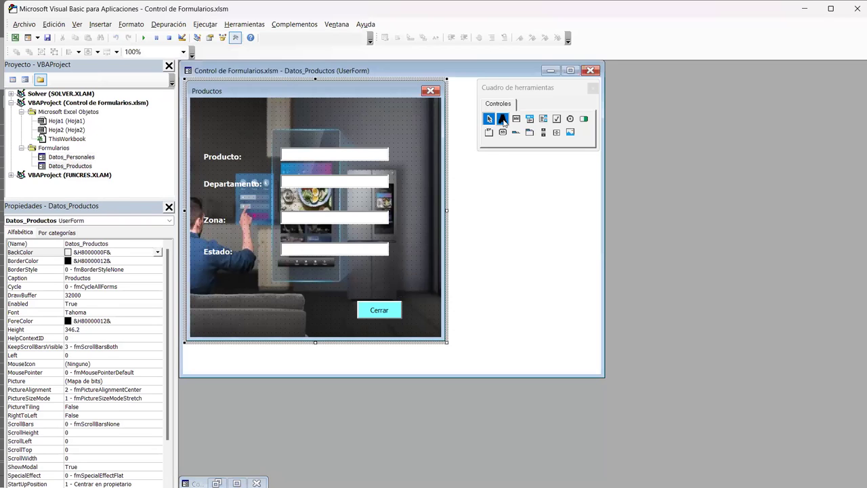
click(503, 119)
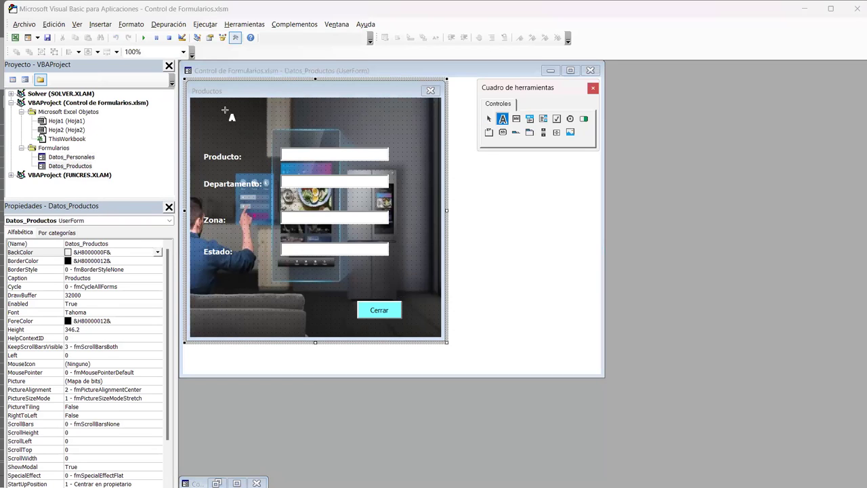
drag(225, 109, 408, 139)
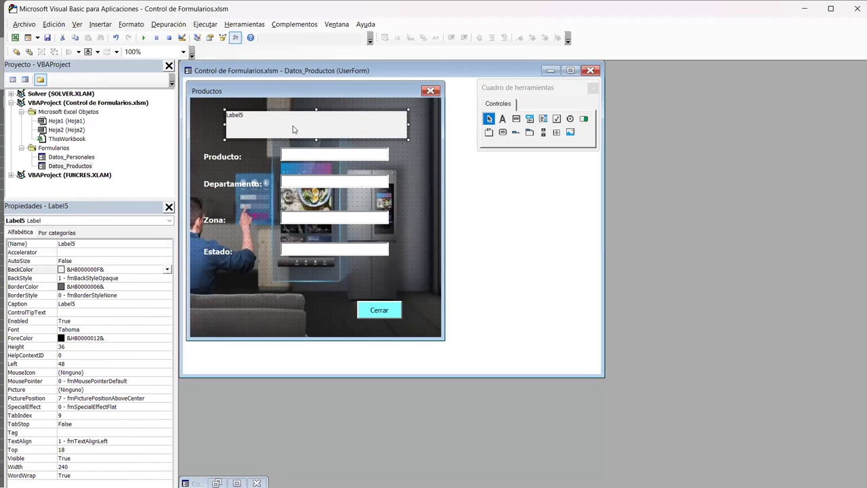
click(244, 116)
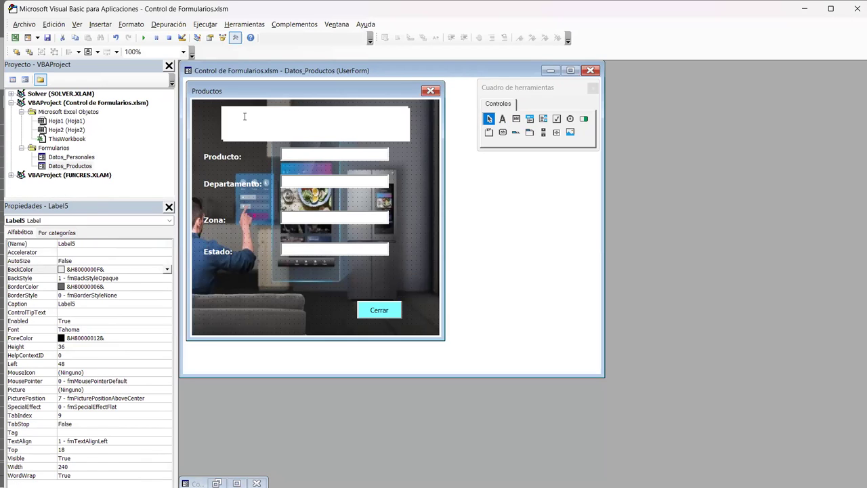
text(PRODUCTOS)
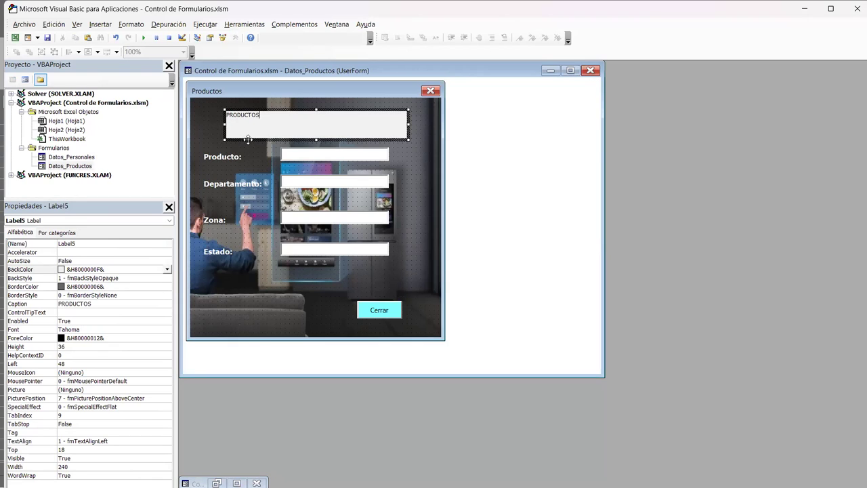
click(248, 139)
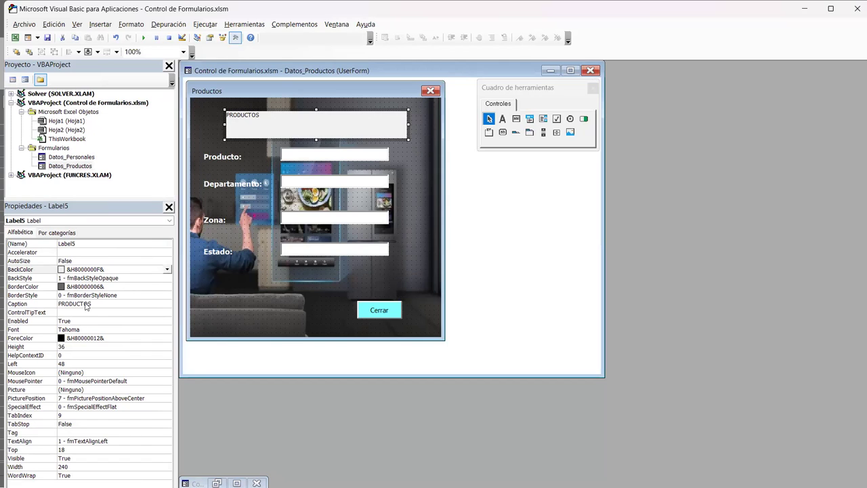
click(86, 306)
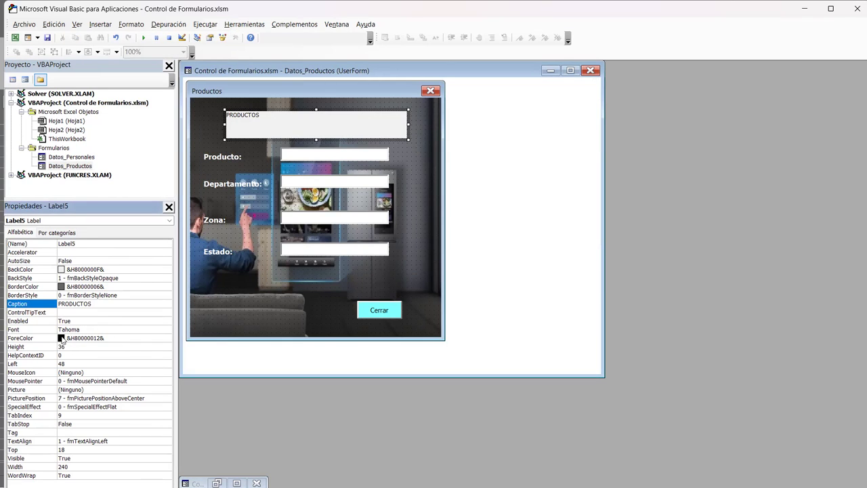
click(80, 330)
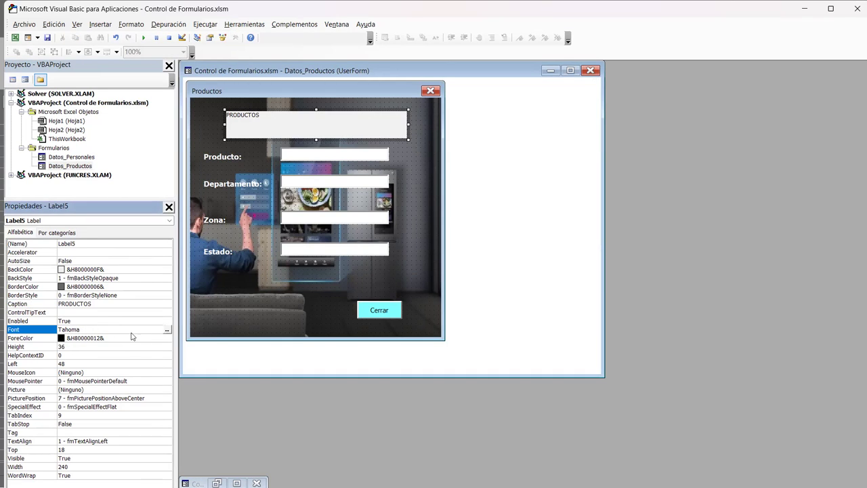
Set the PRODUCTOS label font to Rockwell, Negrita, size 18.
click(166, 329)
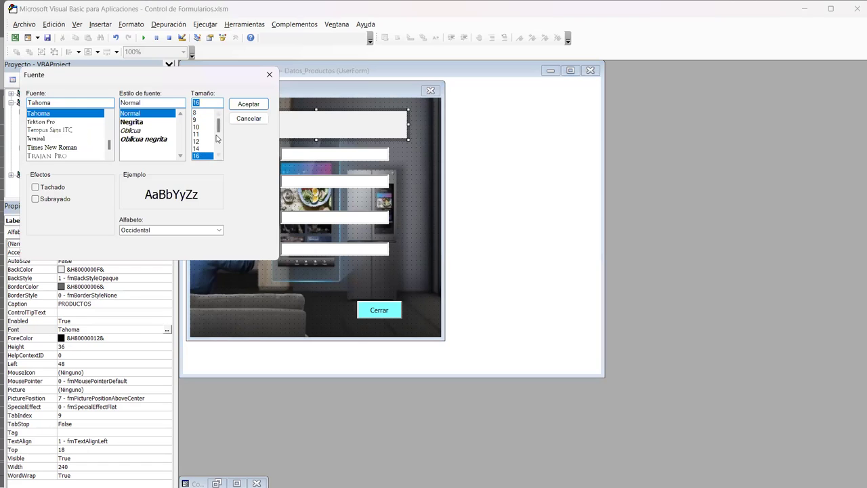
click(218, 154)
click(218, 154)
click(195, 149)
click(145, 122)
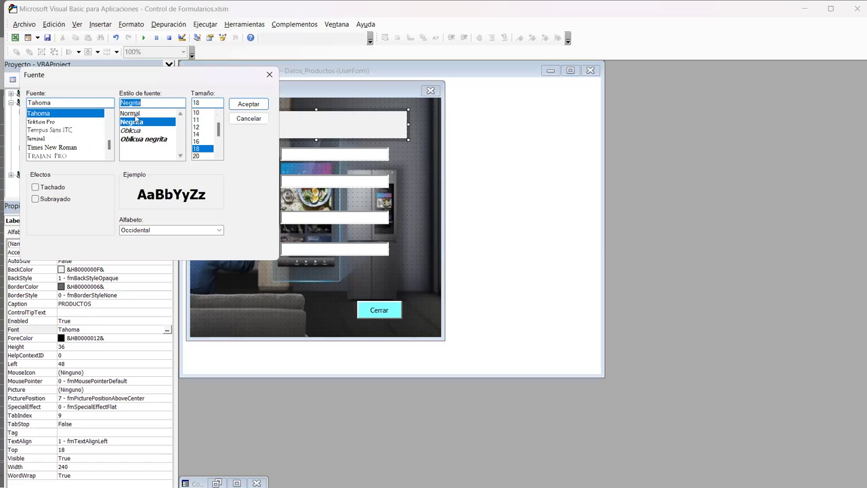
click(64, 147)
scroll(68, 145, down, 1)
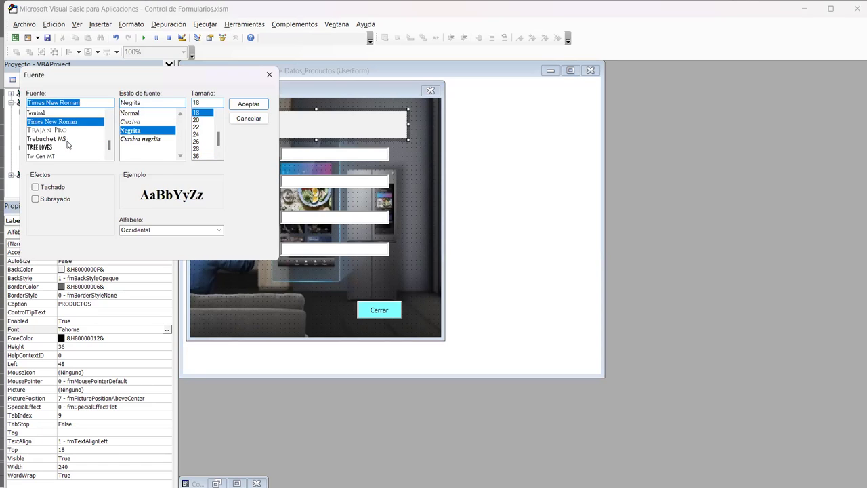
scroll(67, 142, down, 2)
scroll(71, 140, down, 1)
scroll(95, 141, up, 3)
scroll(95, 141, up, 3)
scroll(83, 130, up, 1)
scroll(83, 130, up, 1)
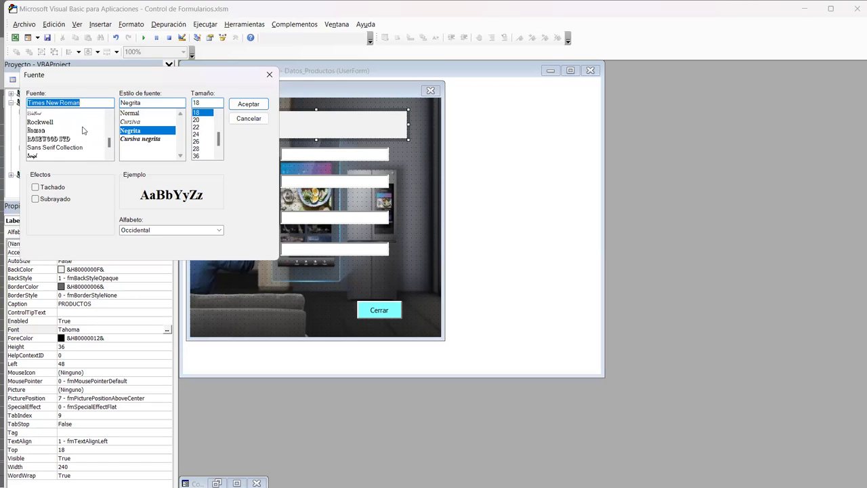
click(44, 122)
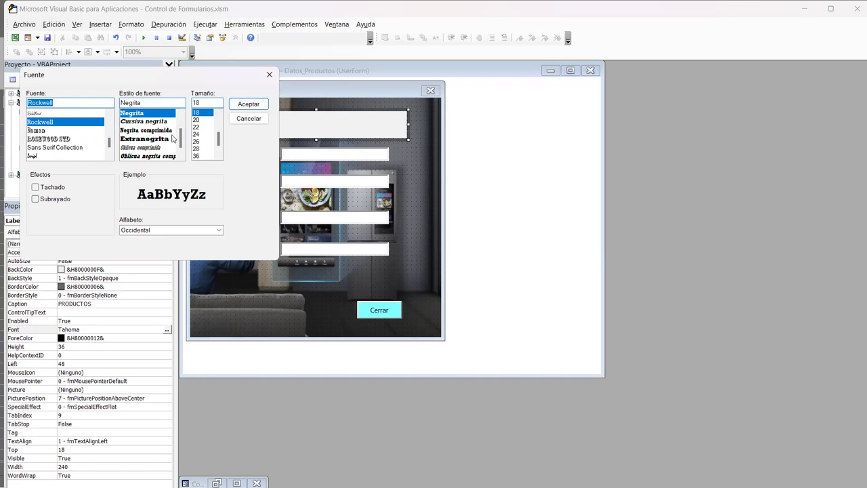
click(248, 108)
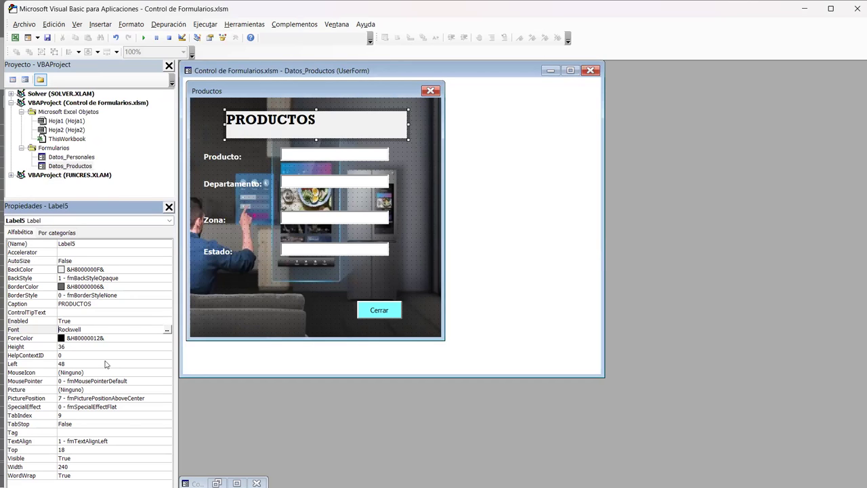
Center the PRODUCTOS text with fmTextAlignCenter and make its ForeColor yellow from the palette.
click(136, 441)
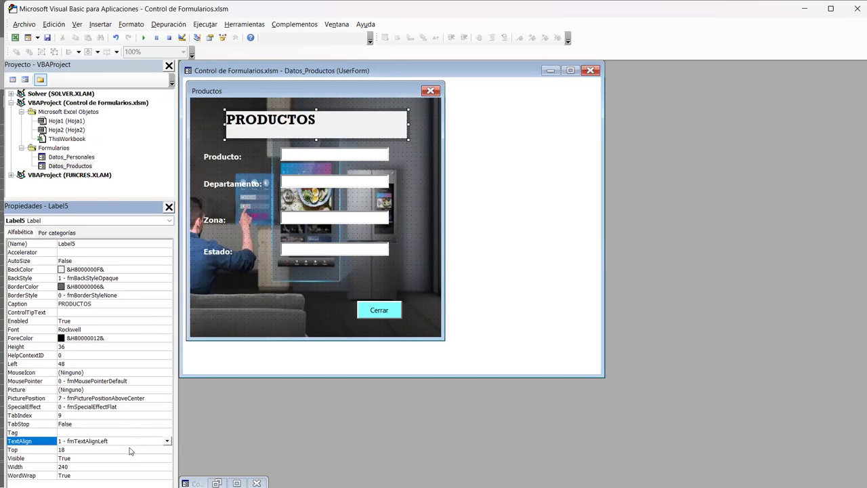
click(168, 441)
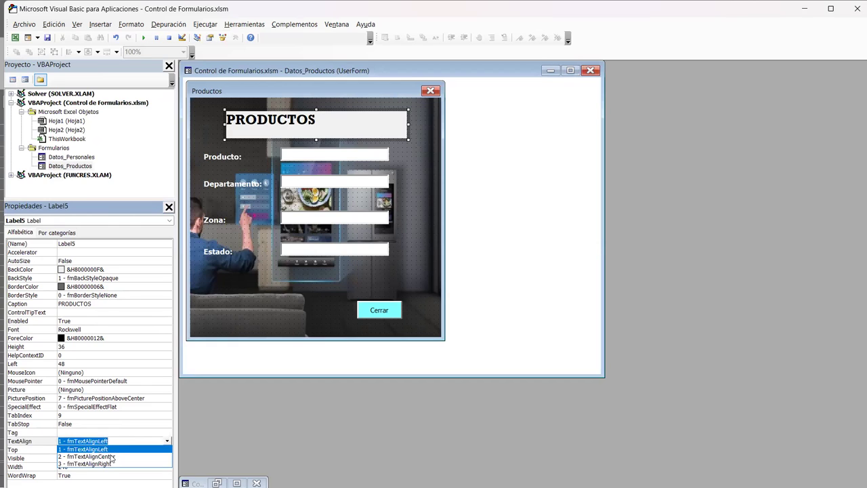
click(111, 457)
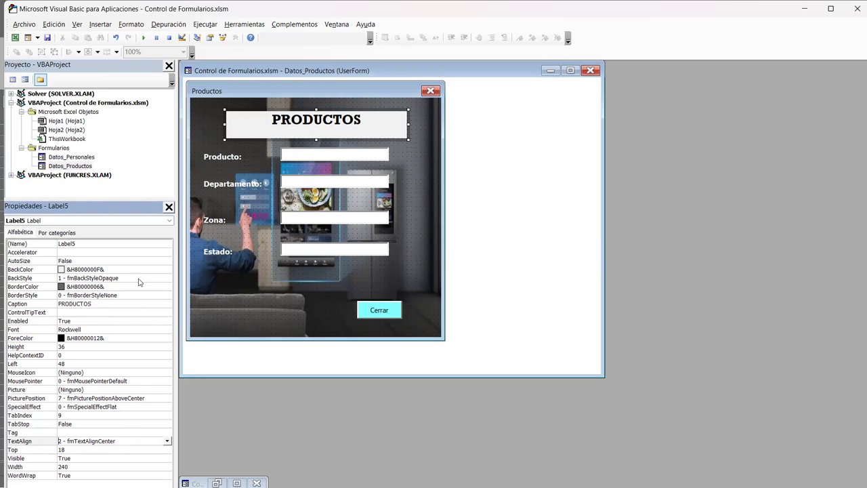
click(60, 342)
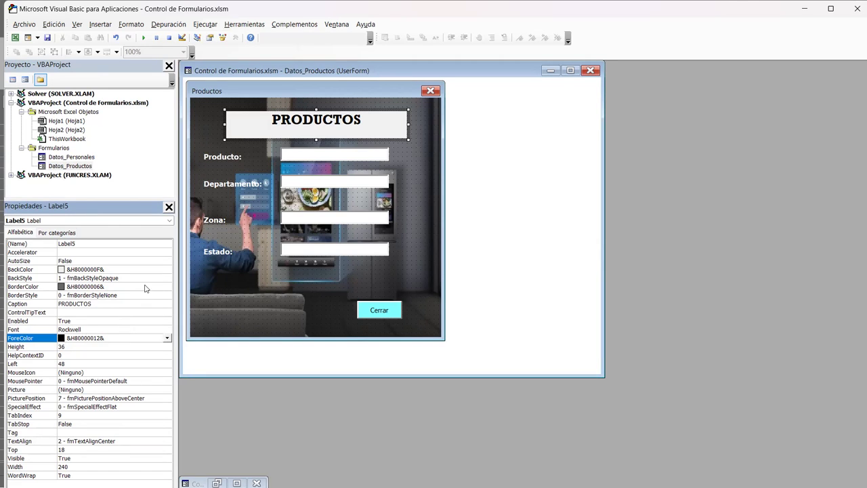
click(60, 338)
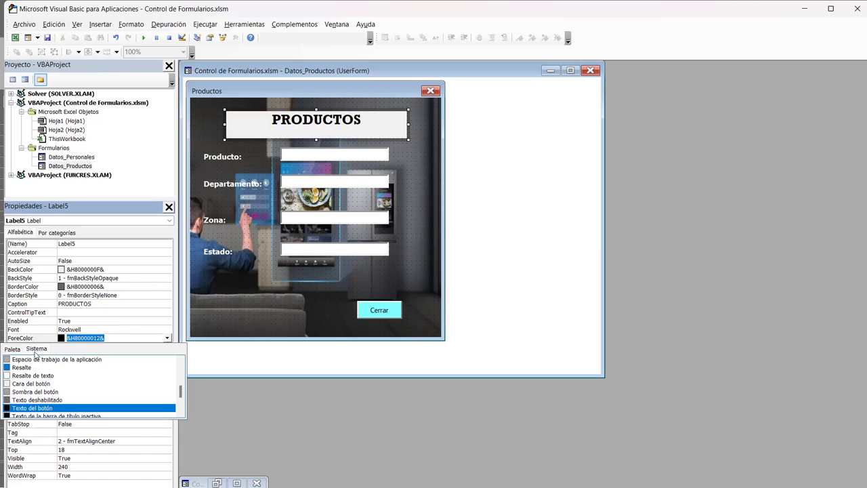
click(15, 349)
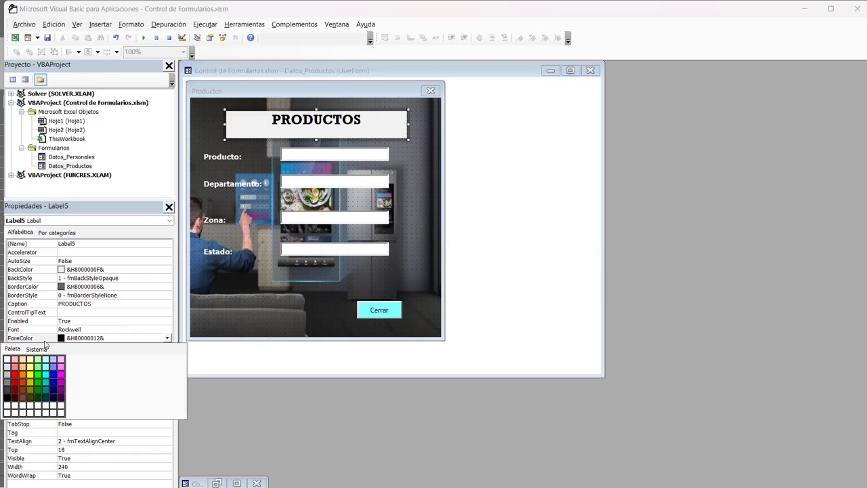
click(30, 377)
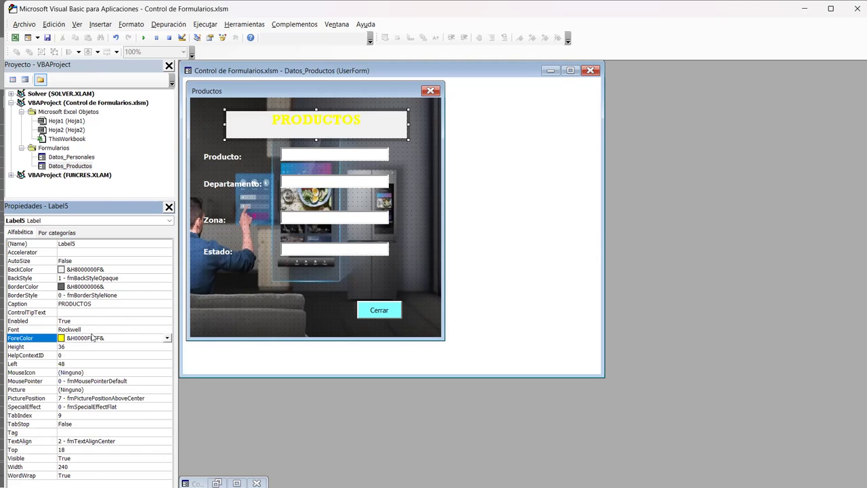
Make the title's BackStyle transparent and raise its font size to 22.
click(131, 278)
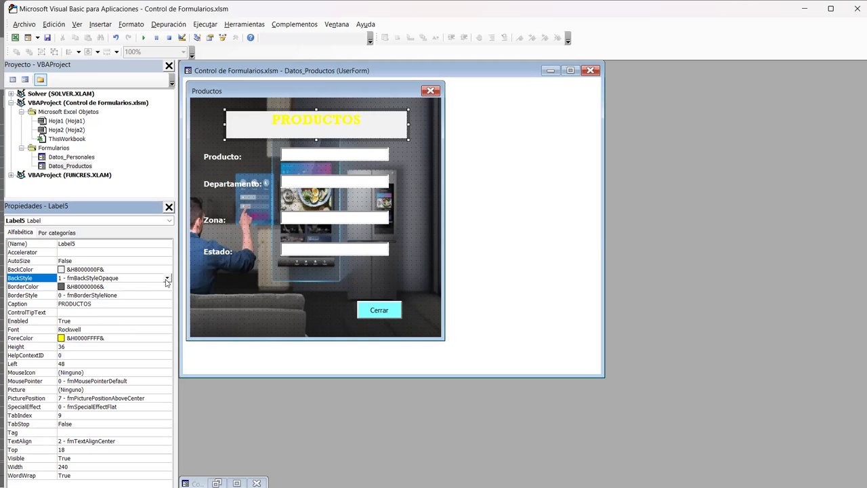
click(167, 280)
click(149, 286)
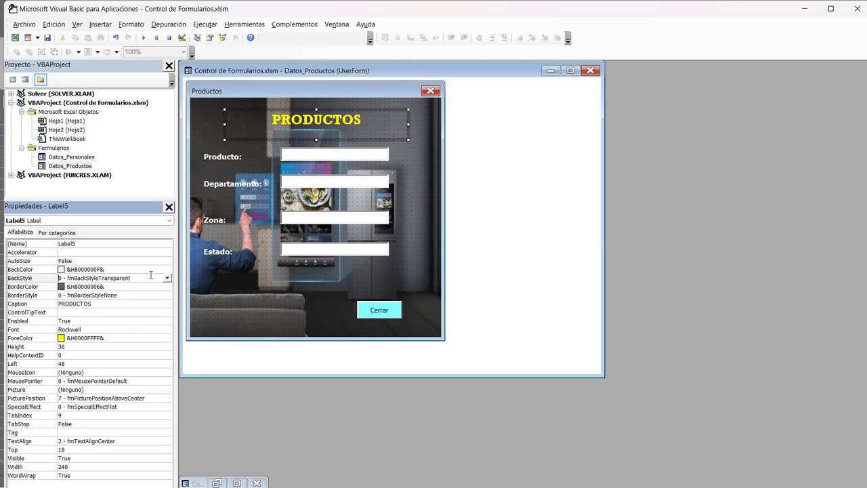
click(115, 329)
click(164, 330)
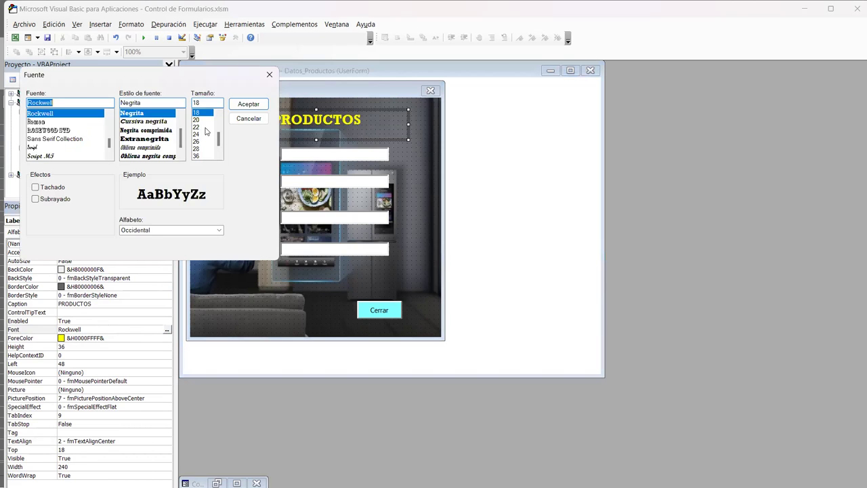
click(206, 127)
click(247, 110)
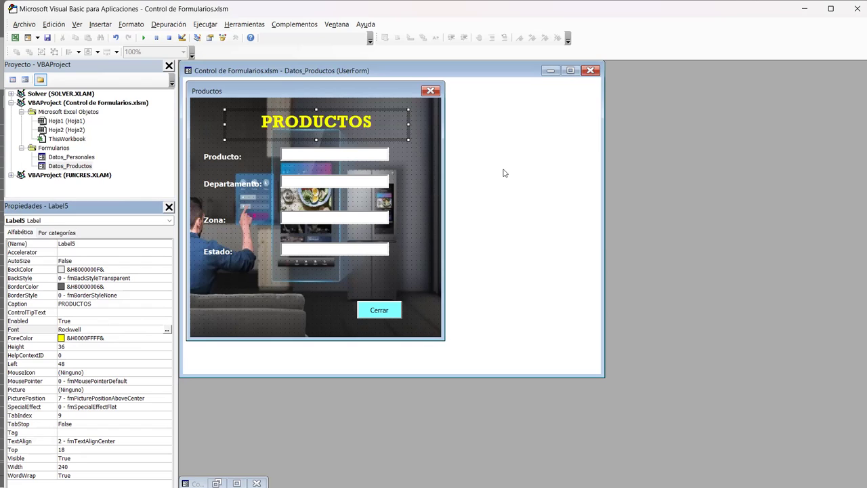
click(384, 88)
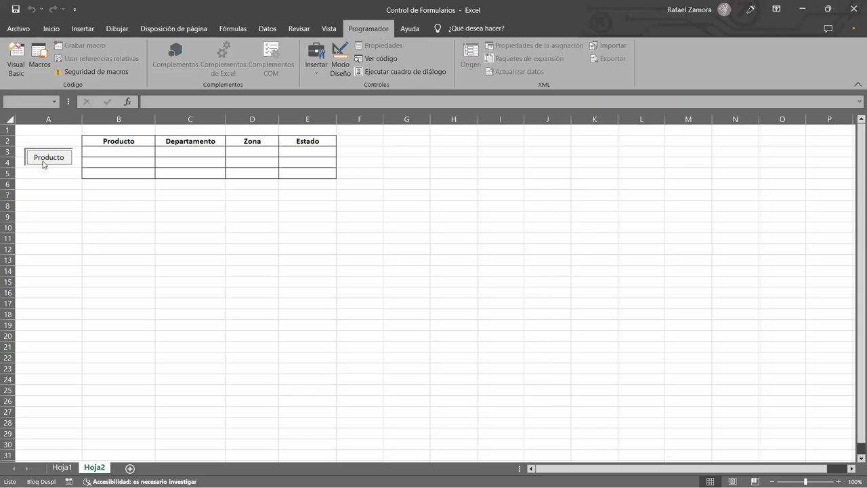
Test the Productos form, then switch between Hoja1 and Hoja2 to compare the sheets.
click(44, 163)
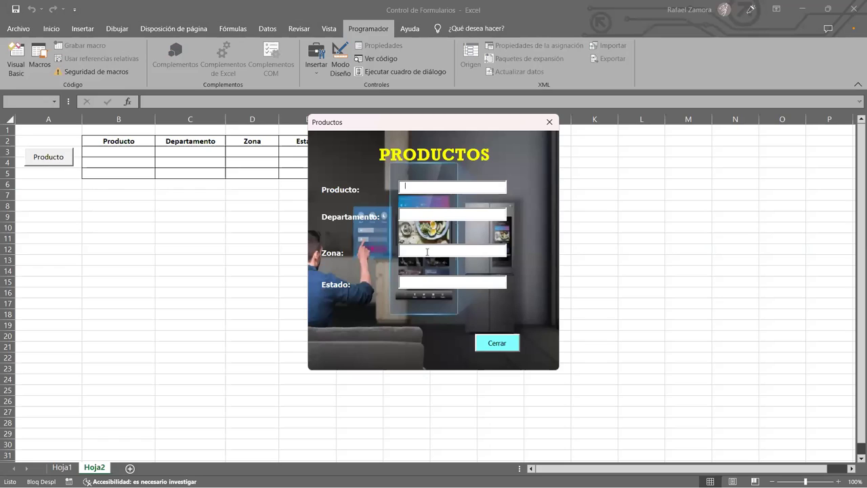
click(507, 347)
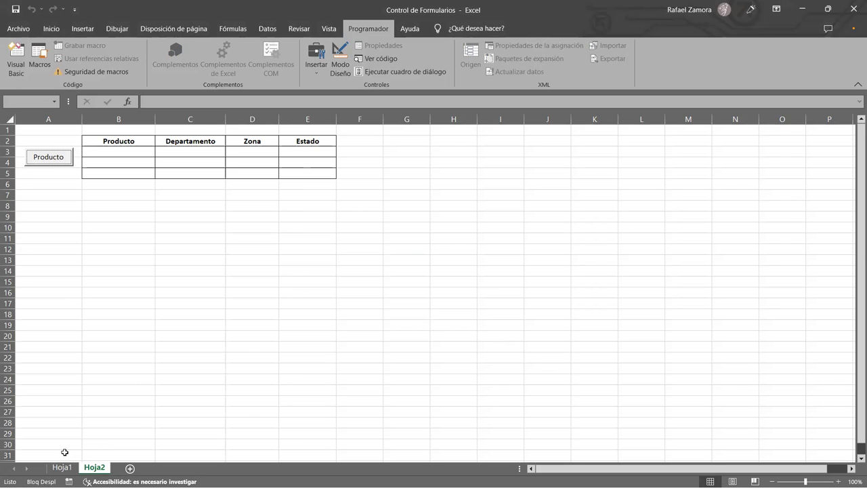
key(ctrl+Page_Up)
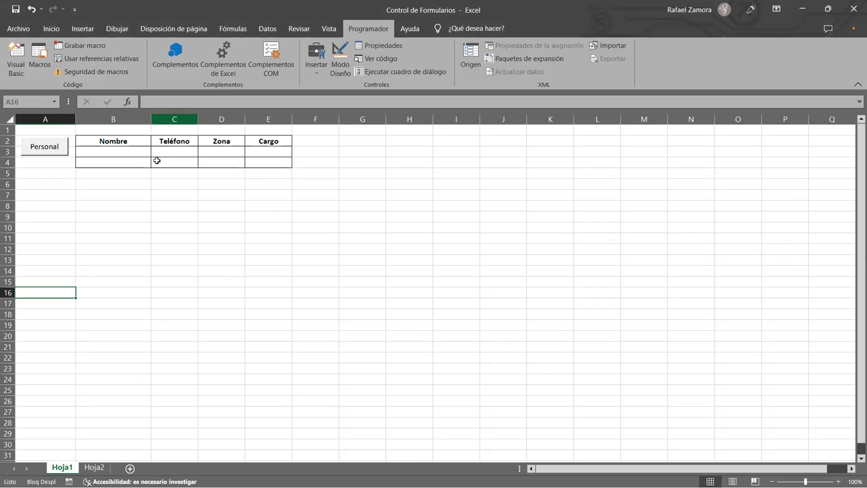
click(95, 467)
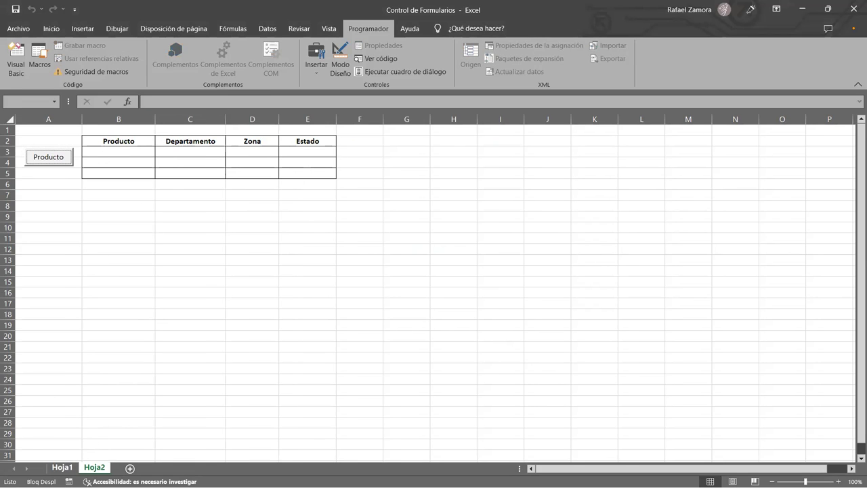
click(63, 467)
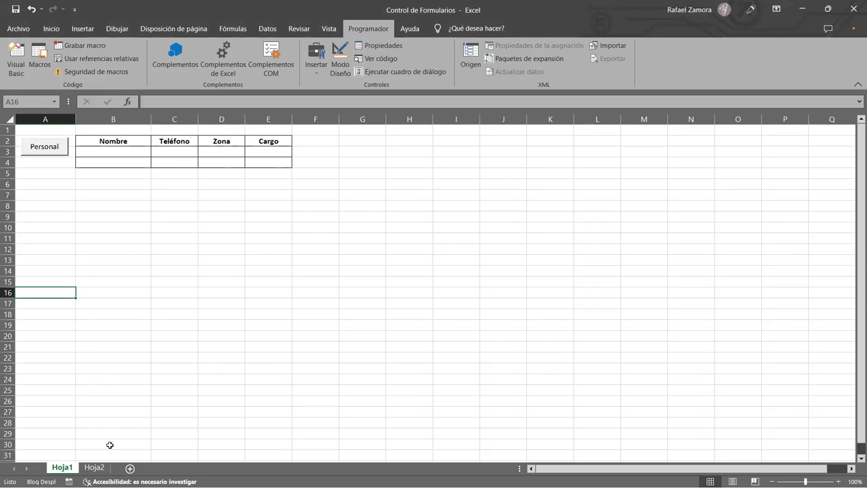
click(95, 467)
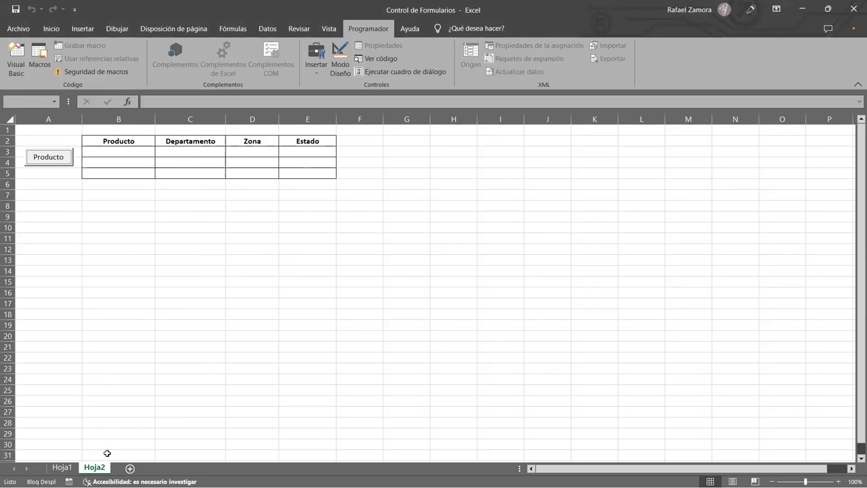
click(73, 469)
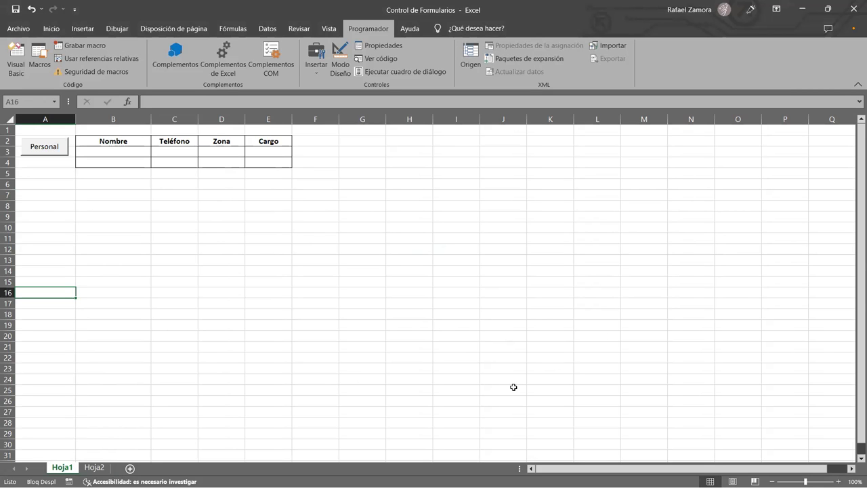
Lay out both form designs side by side and narrow the PRODUCTOS Cerrar button to width 54.
click(9, 46)
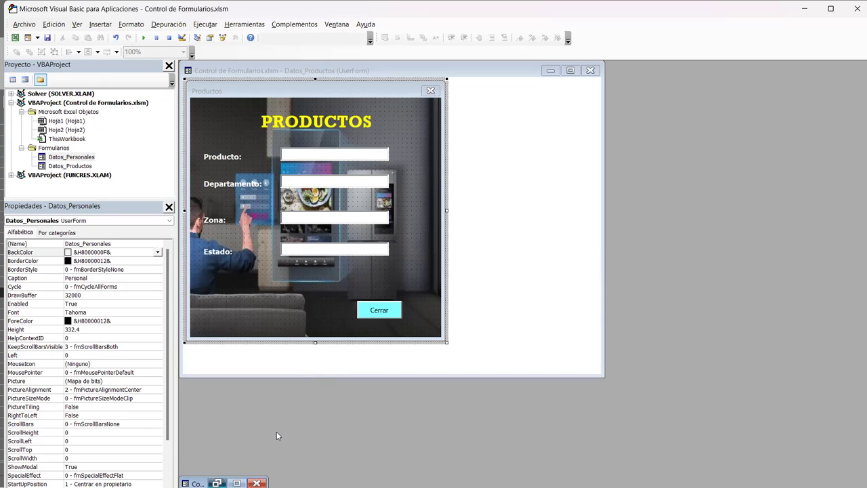
click(216, 483)
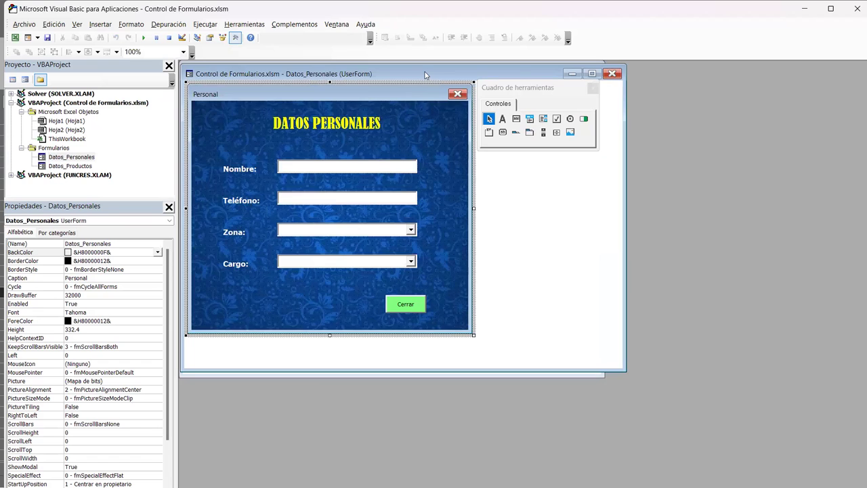
drag(425, 75, 668, 73)
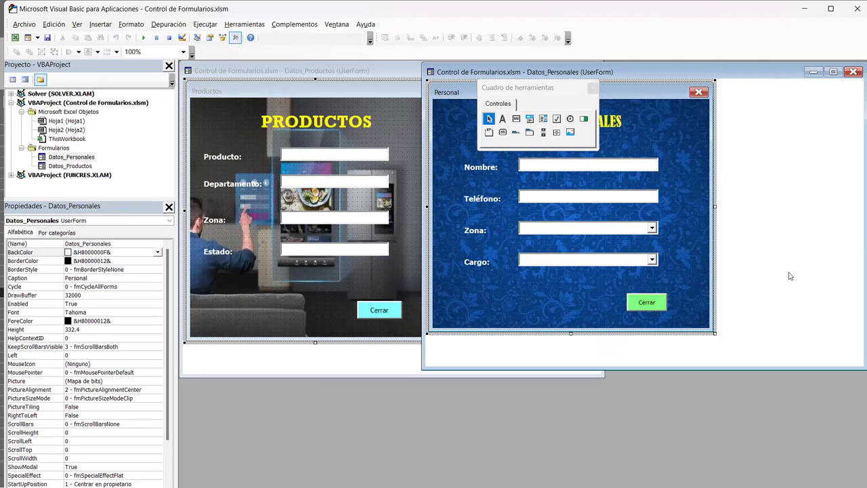
drag(551, 85, 789, 275)
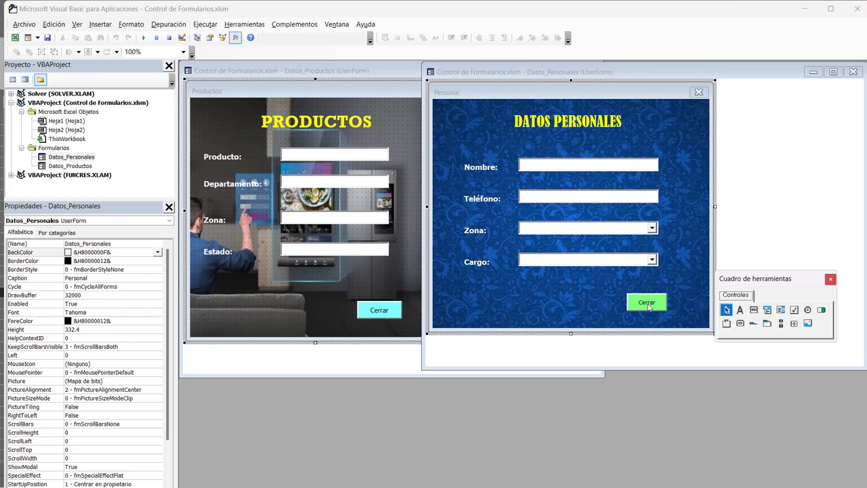
click(393, 317)
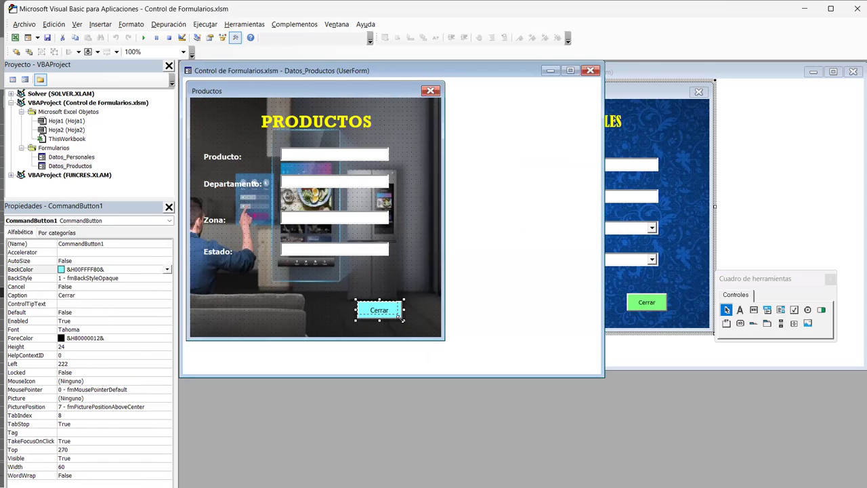
drag(398, 317, 398, 317)
Compare with the DATOS PERSONALES Cerrar button, narrow that design window, and go back to Hoja1.
click(659, 301)
click(658, 306)
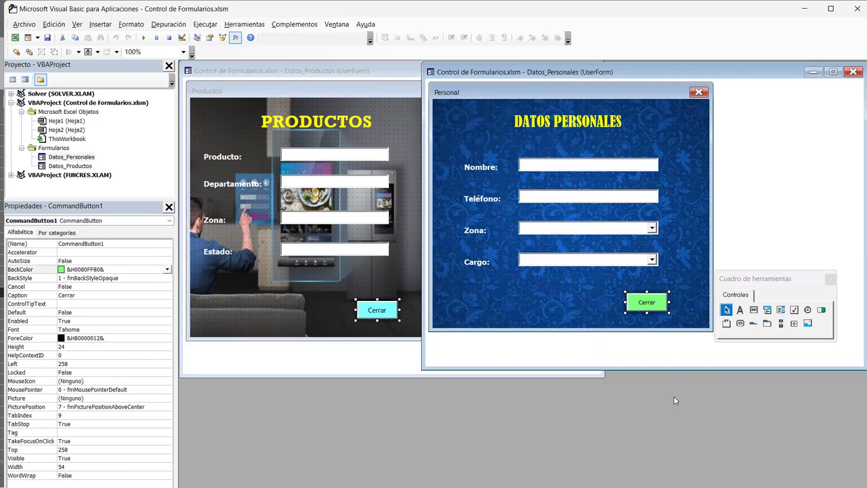
click(598, 90)
click(615, 169)
click(682, 151)
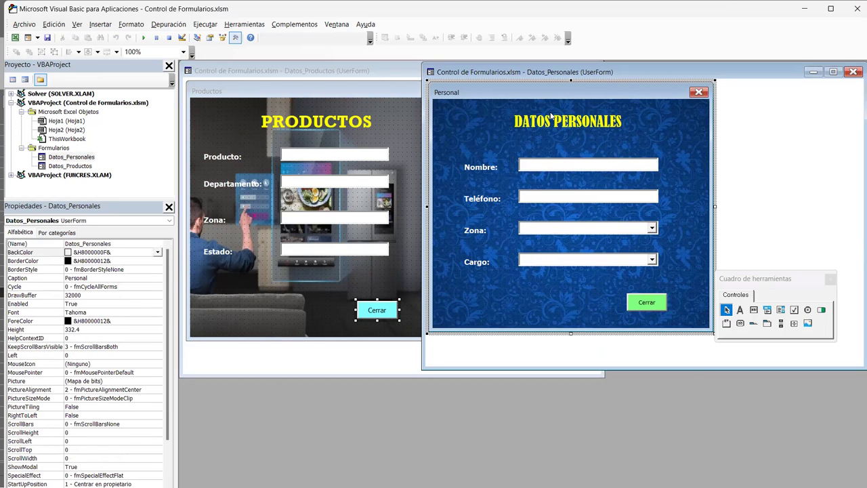
click(369, 222)
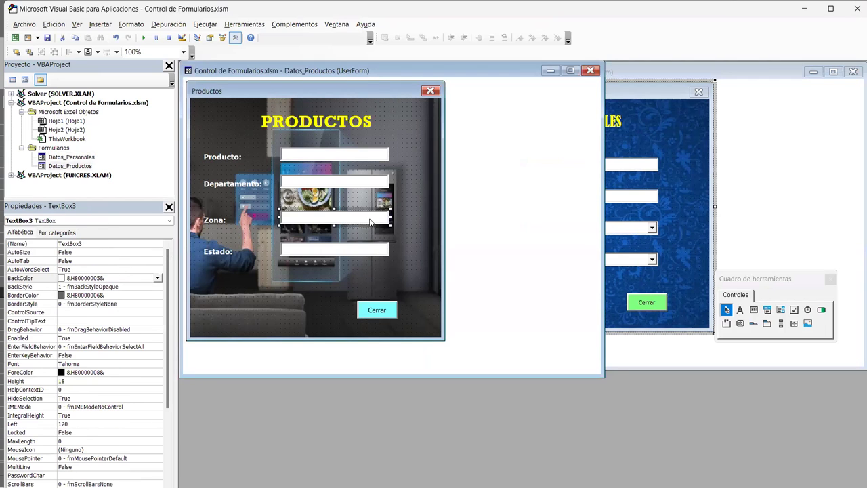
click(372, 155)
click(387, 92)
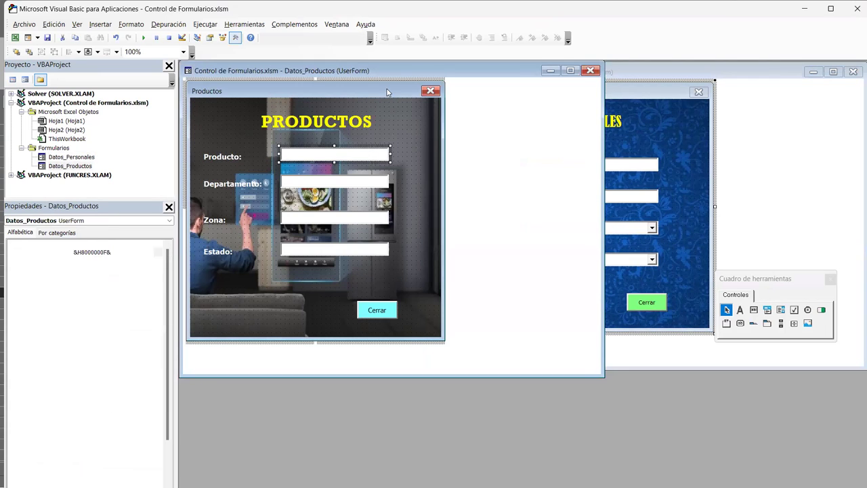
click(642, 71)
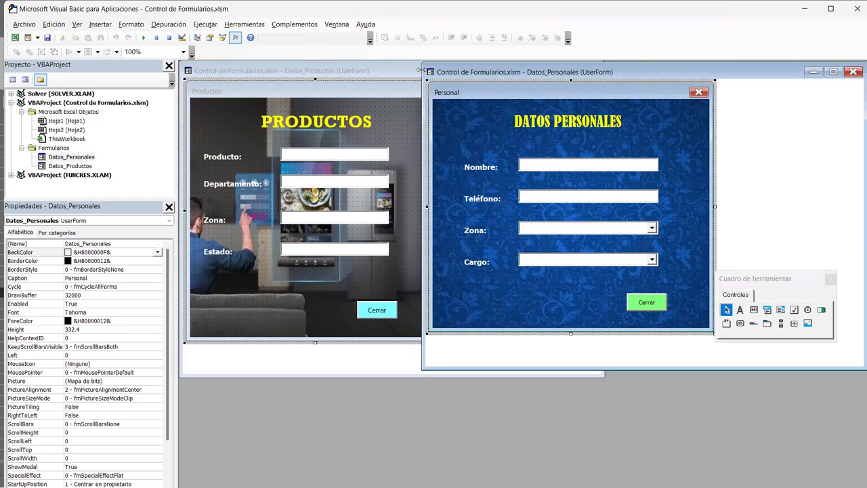
drag(421, 70, 466, 72)
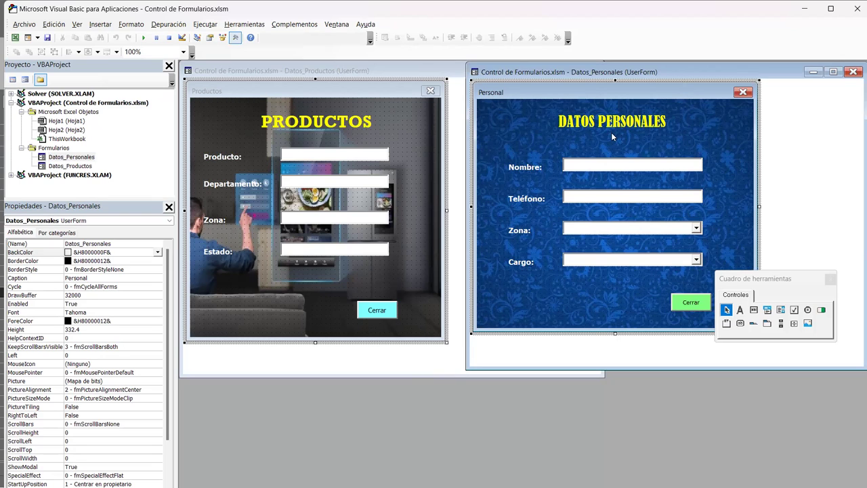
key(alt+F11)
click(114, 195)
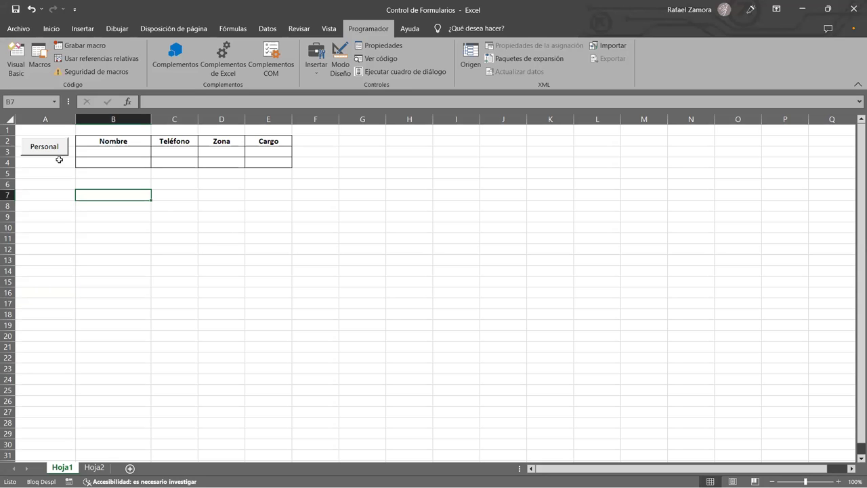
Test the Personal form, then review the Producto button's Datos_Productos.Show code in design mode on Hoja2.
click(44, 146)
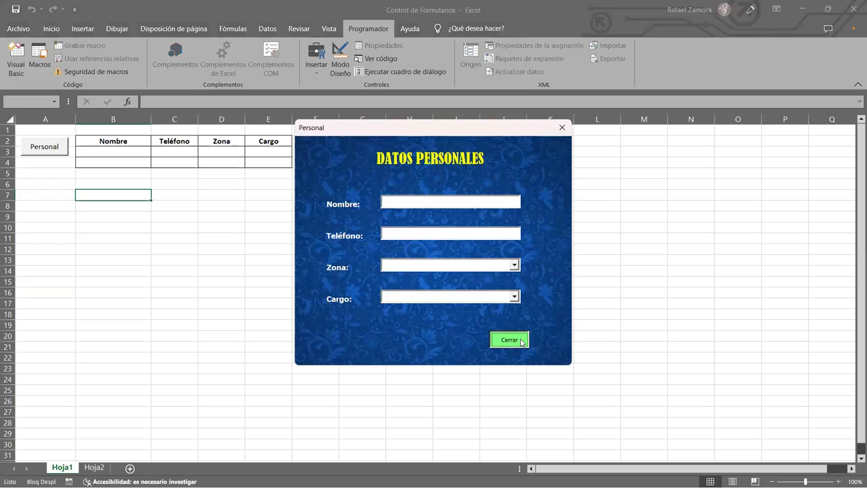
click(522, 341)
click(86, 467)
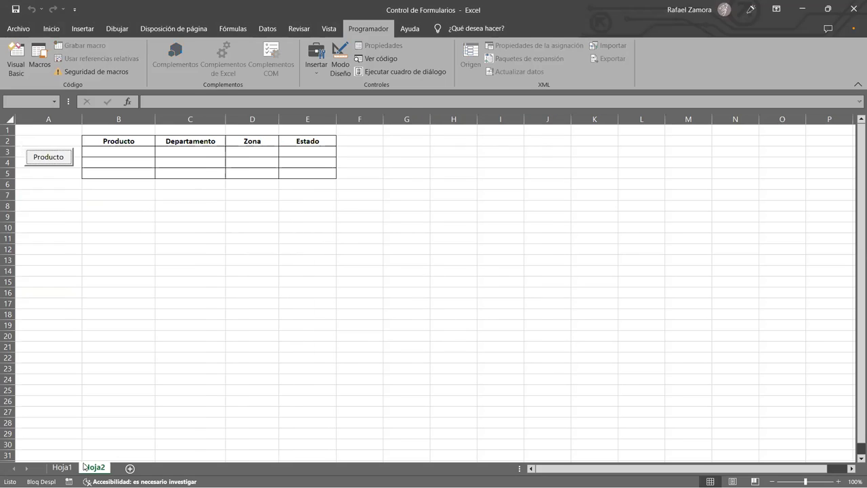
click(75, 195)
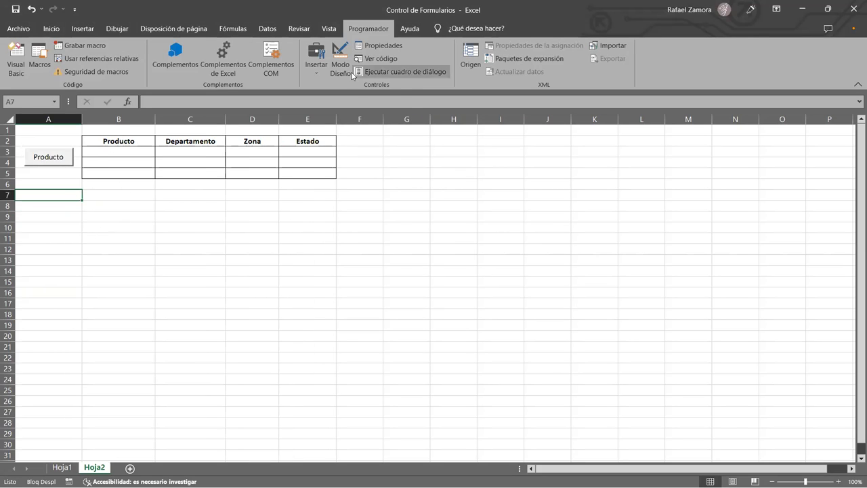
click(40, 153)
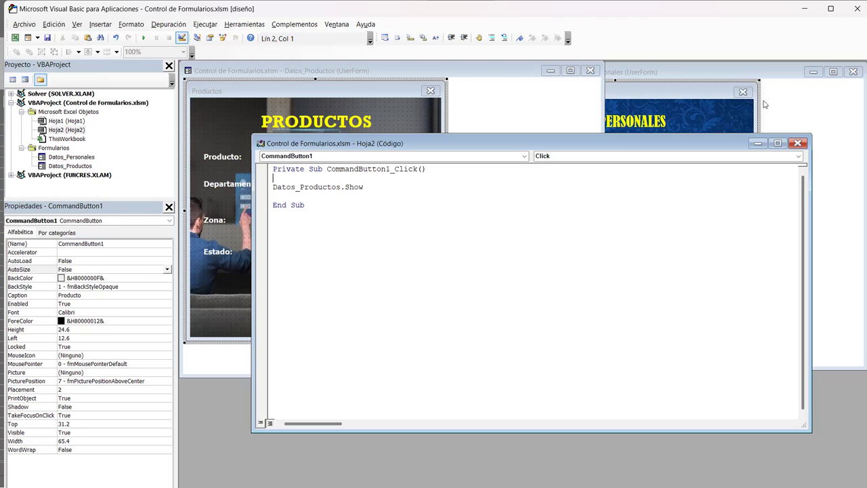
key(ctrl+F4)
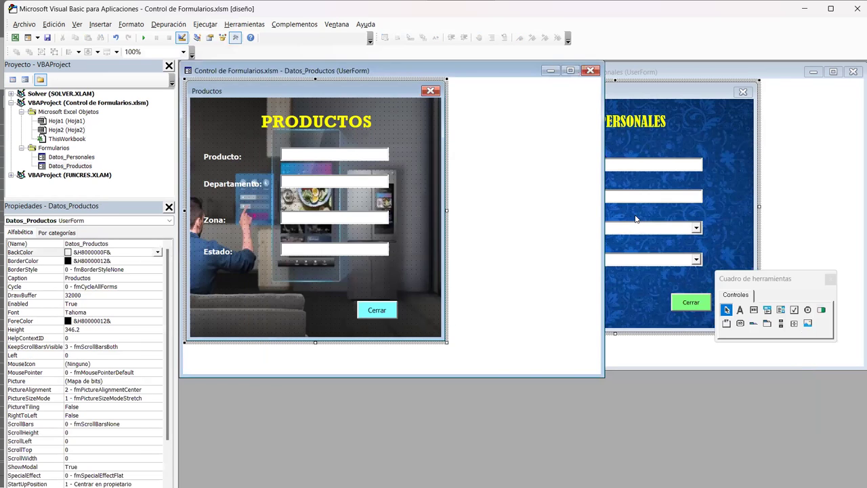
click(14, 38)
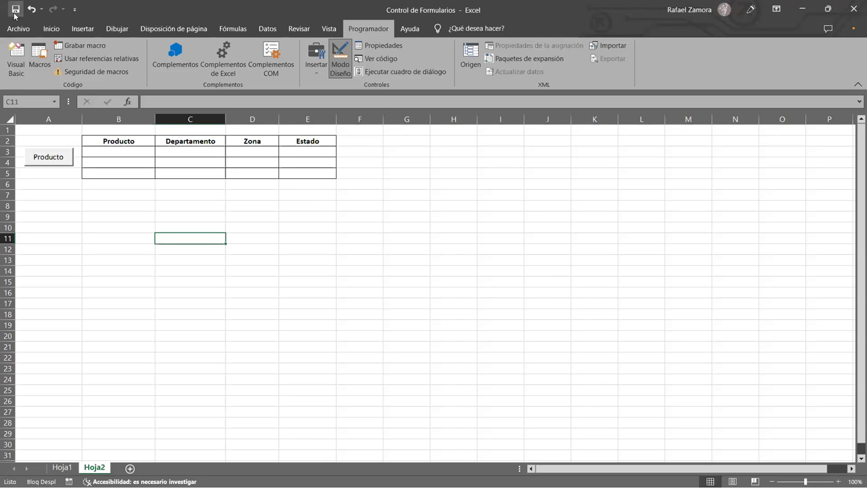
Select cells E11 and F9 on the Hoja2 sheet.
click(300, 240)
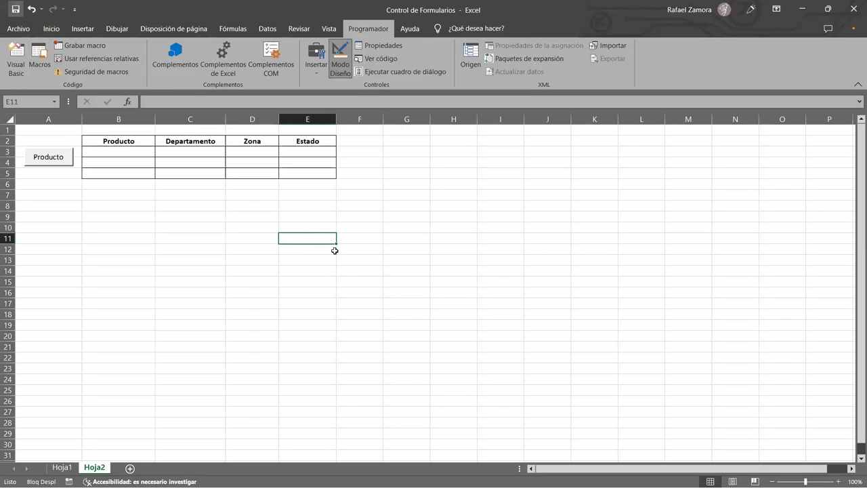
click(358, 249)
click(367, 218)
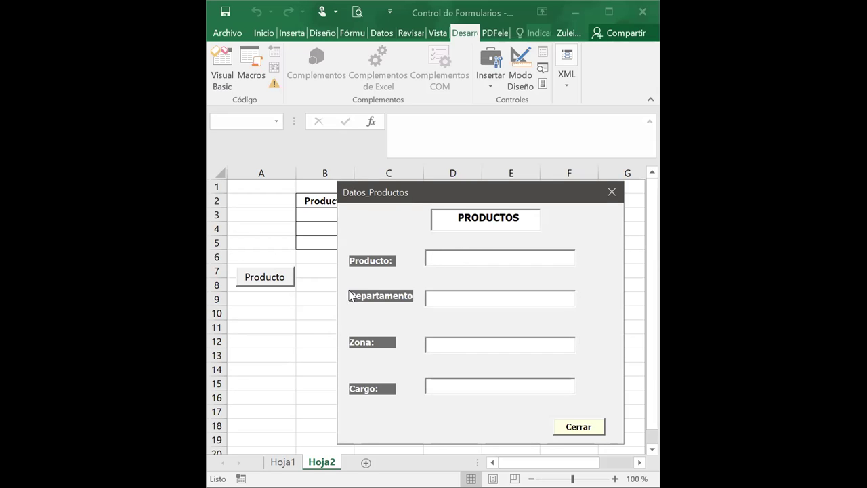
Close the running Datos_Productos form with its Cerrar button.
click(614, 194)
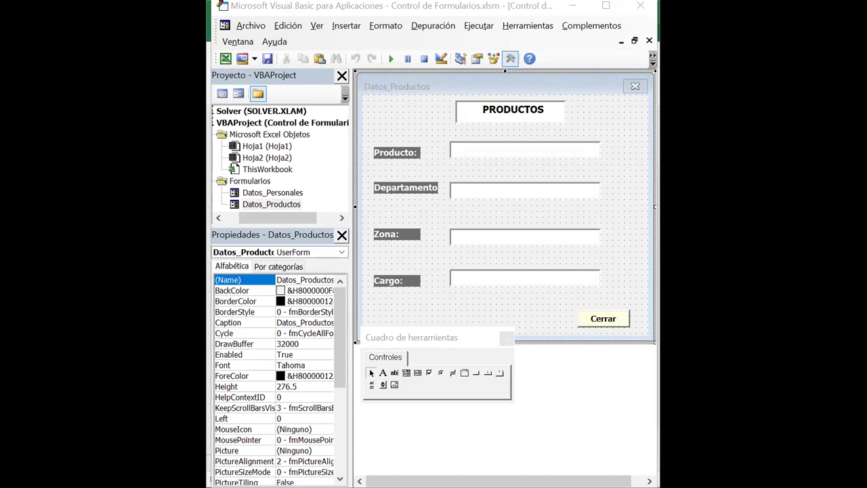
scroll(278, 379, down, 1)
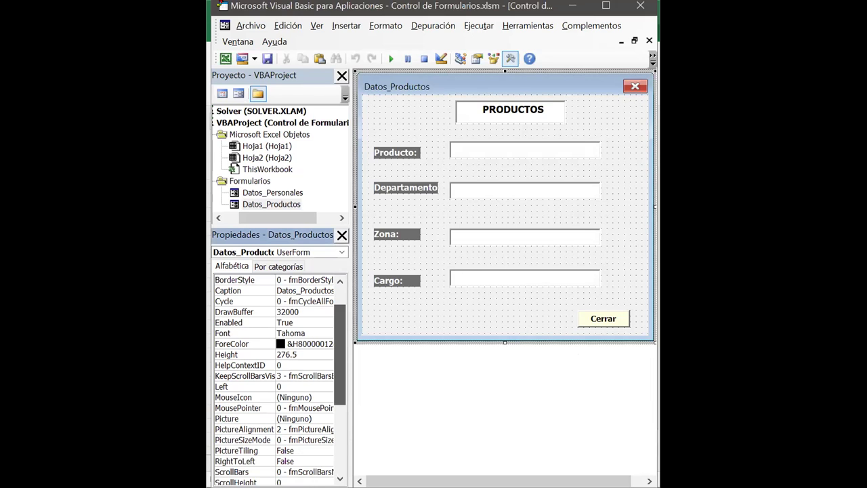
scroll(278, 379, down, 1)
scroll(277, 379, up, 1)
scroll(277, 379, down, 1)
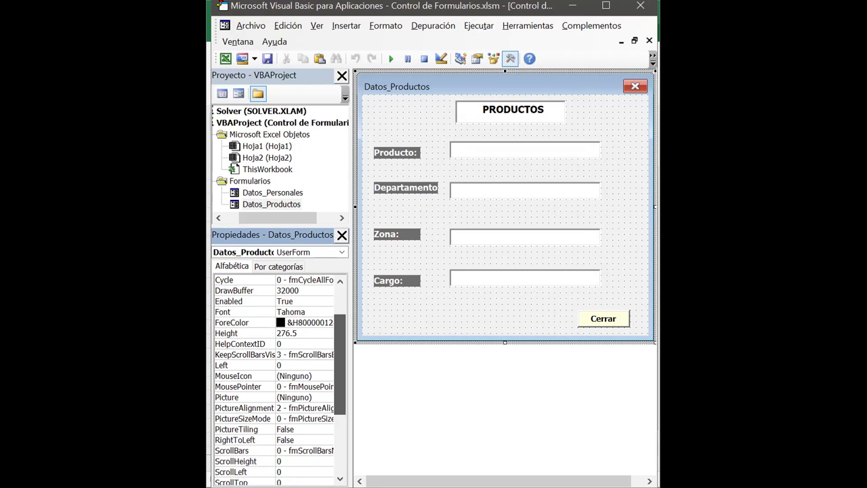
scroll(280, 379, down, 2)
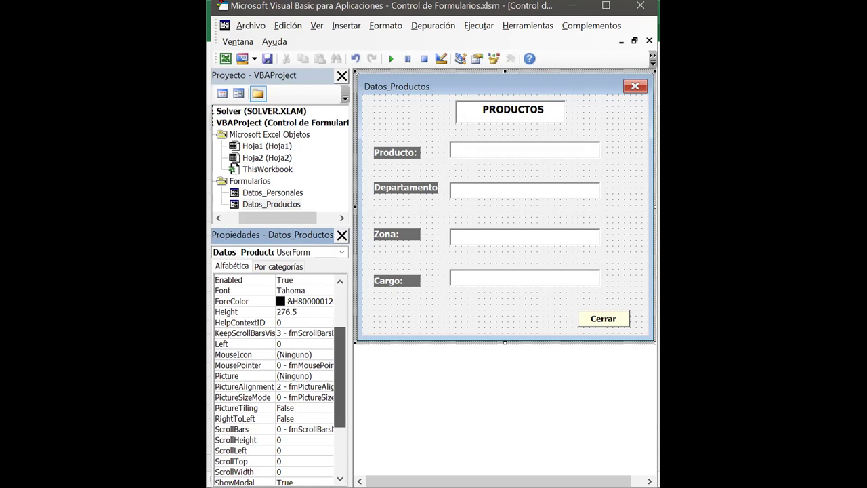
scroll(281, 379, up, 1)
scroll(280, 379, down, 1)
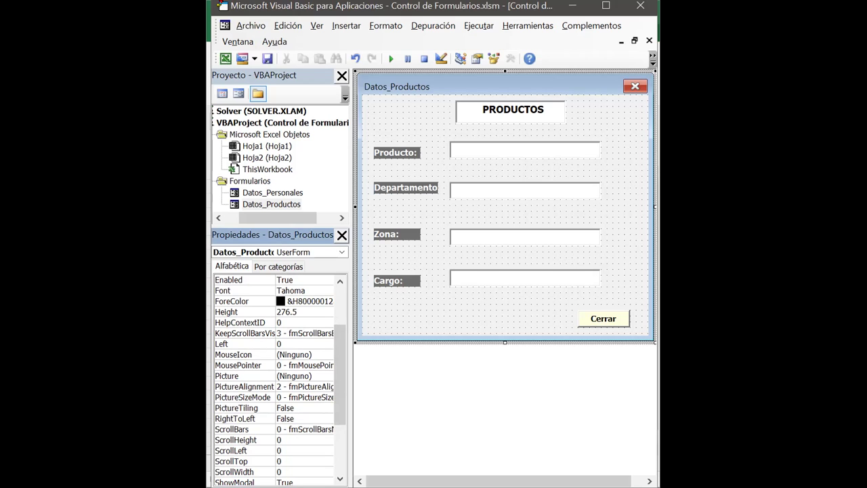
key(F5)
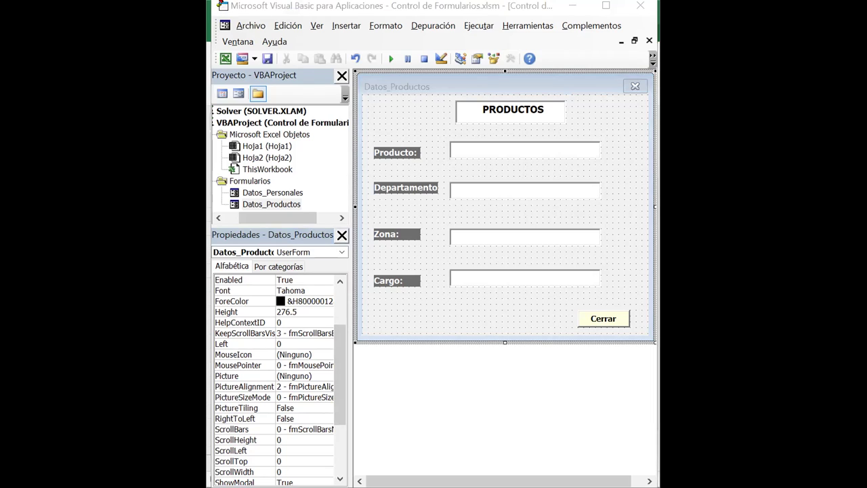